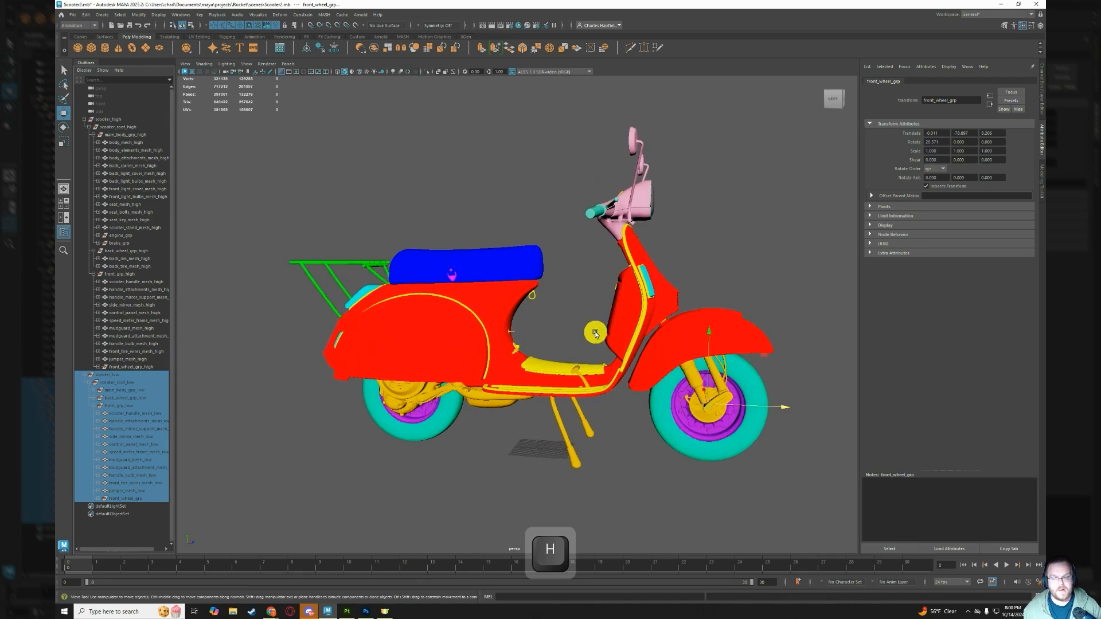
# Examine the colour-coded scooter model from the front and the side.
pyautogui.keyDown('alt'); pyautogui.moveTo(596, 333); pyautogui.dragTo(631, 337); pyautogui.keyUp('alt')
pyautogui.scroll(-5, 631, 337)
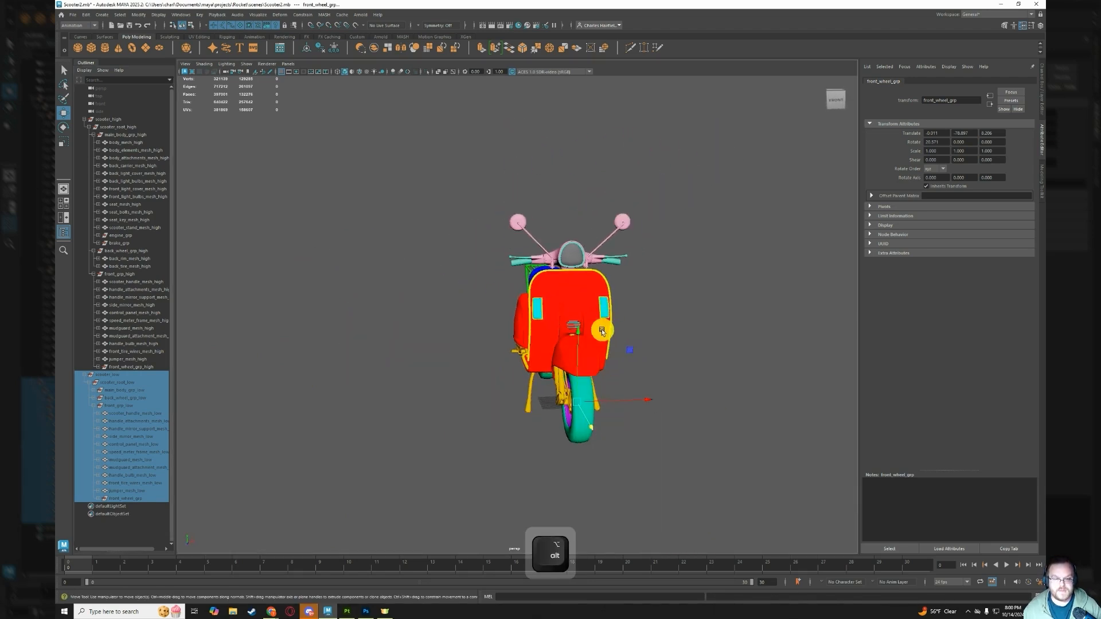
pyautogui.keyDown('alt'); pyautogui.moveTo(528, 327); pyautogui.dragTo(586, 332); pyautogui.keyUp('alt')
pyautogui.keyDown('alt'); pyautogui.moveTo(584, 318); pyautogui.dragTo(583, 310, button='middle'); pyautogui.keyUp('alt')
pyautogui.keyDown('alt'); pyautogui.moveTo(583, 310); pyautogui.dragTo(437, 260); pyautogui.keyUp('alt')
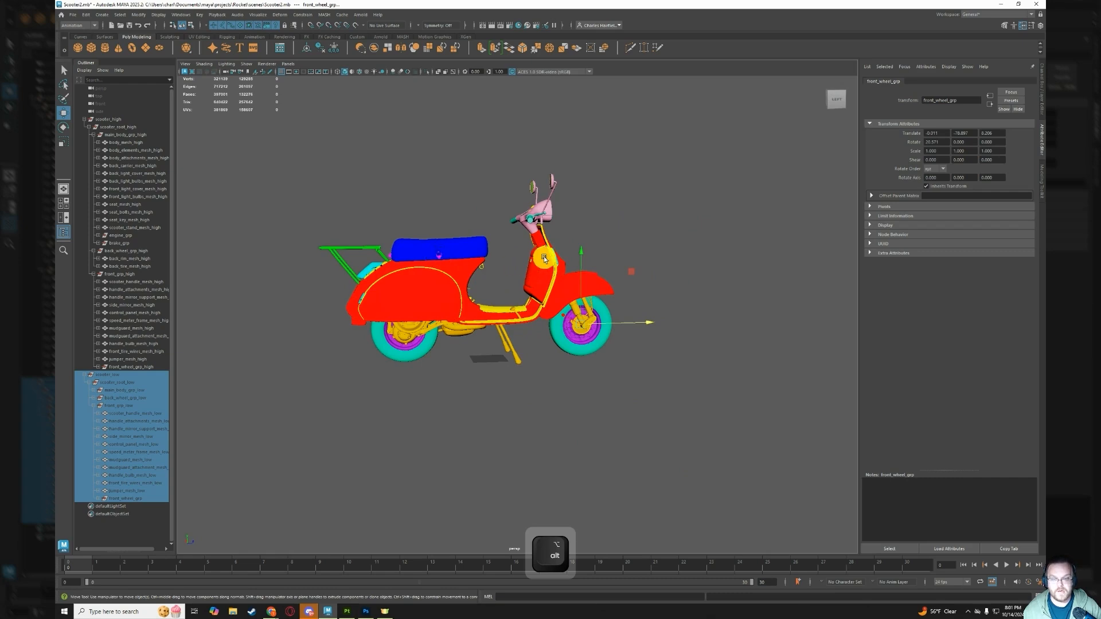
pyautogui.keyDown('alt'); pyautogui.scroll(3, 507, 286); pyautogui.keyUp('alt')
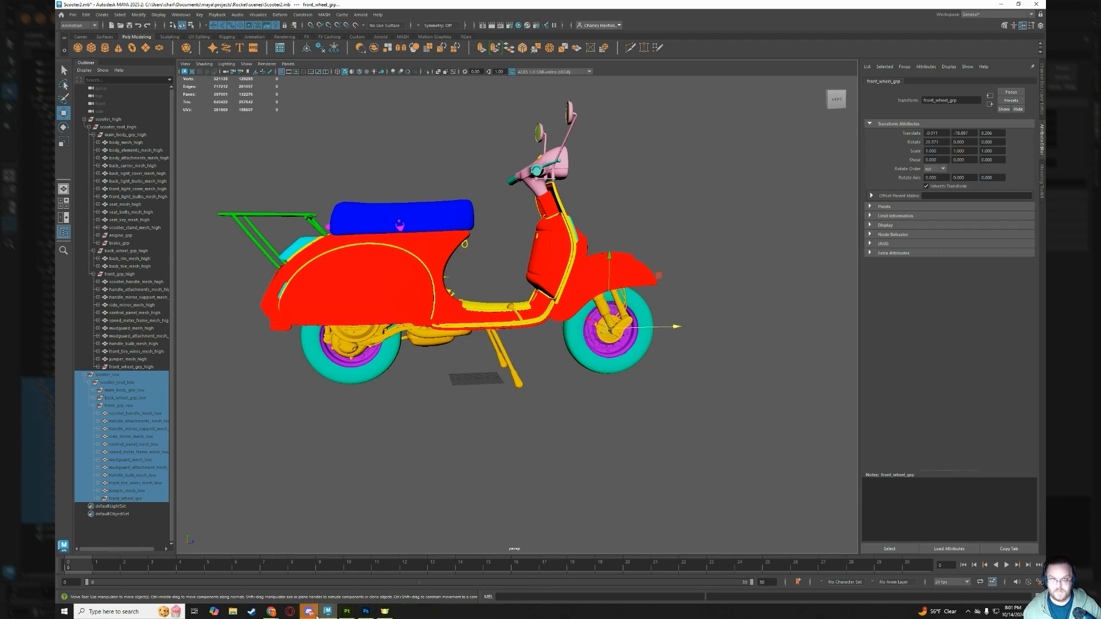
# Switch to Substance 3D Painter and show the untextured scooter from a front three-quarter angle.
pyautogui.click(293, 611)
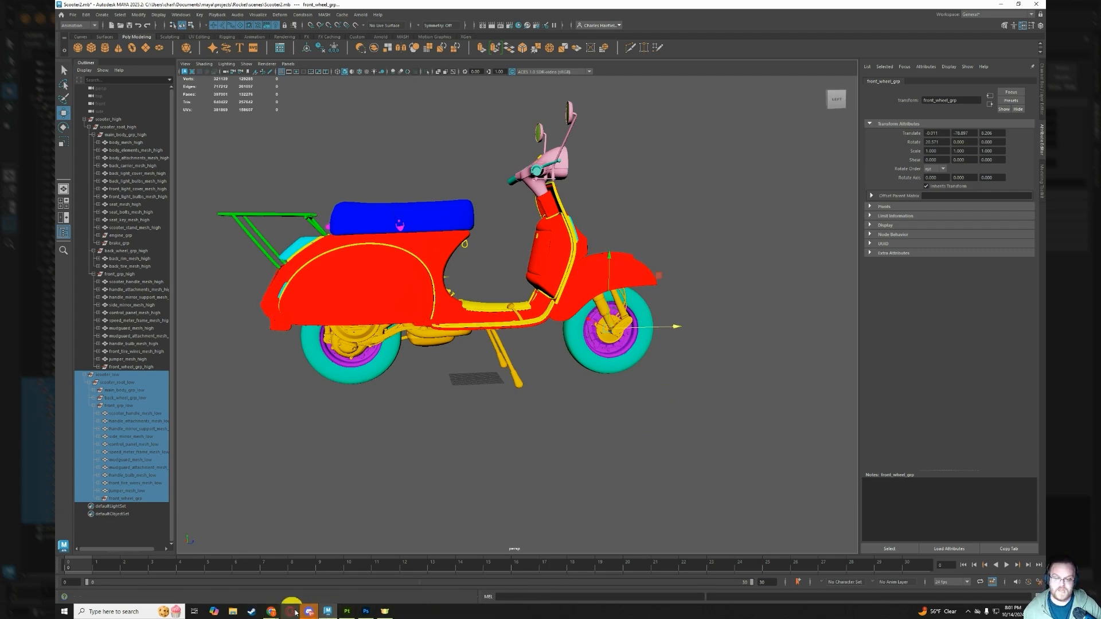
pyautogui.click(347, 613)
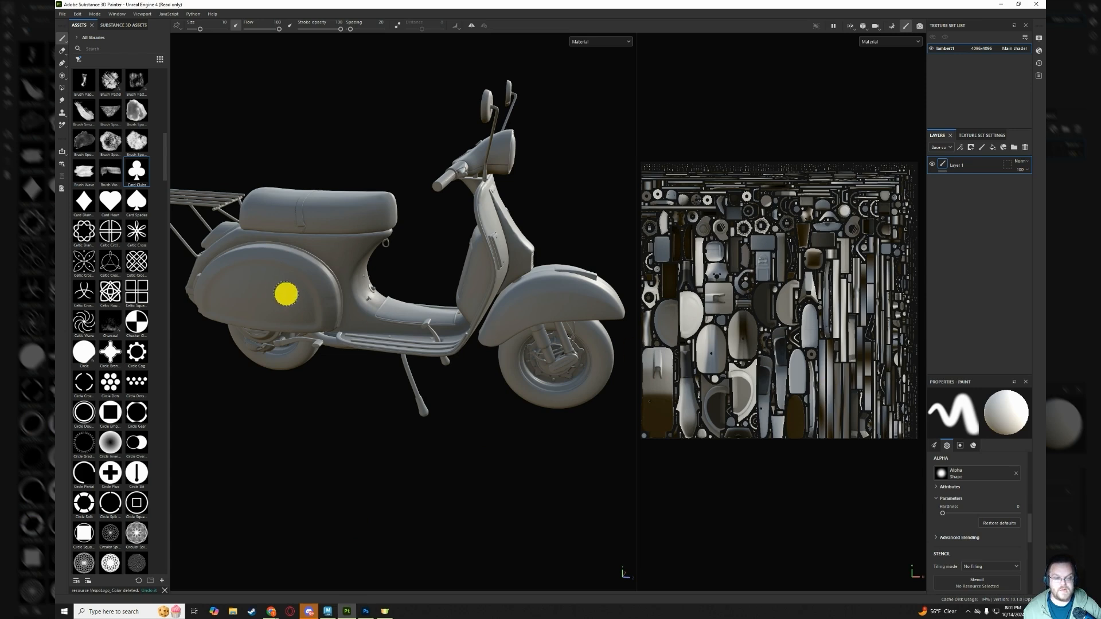
pyautogui.press('alt')
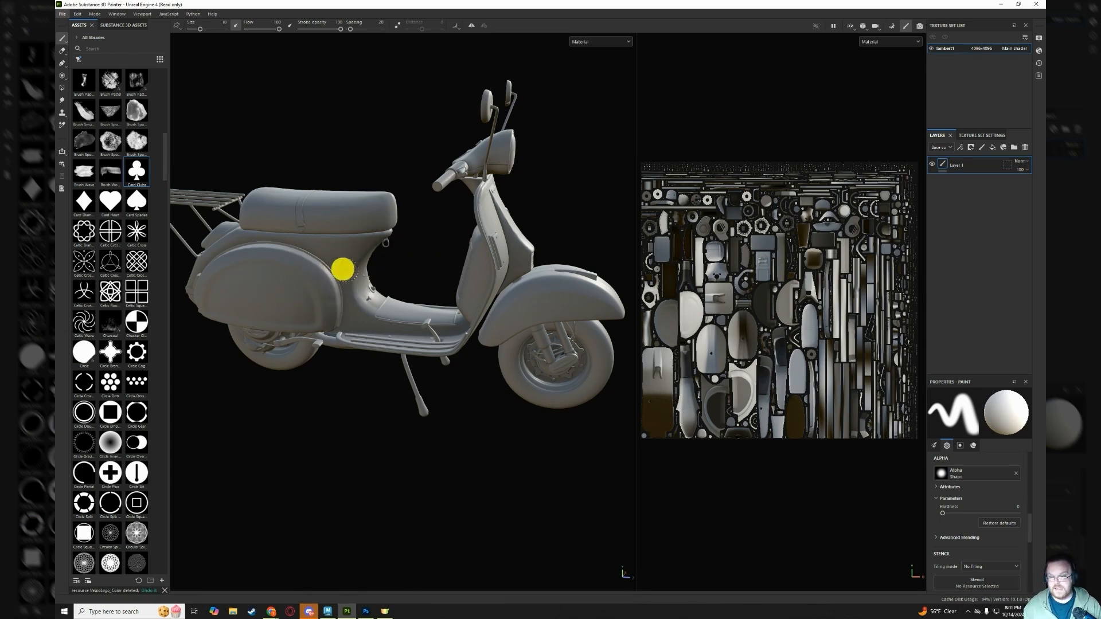
pyautogui.keyDown('alt'); pyautogui.moveTo(341, 265); pyautogui.dragTo(467, 291); pyautogui.keyUp('alt')
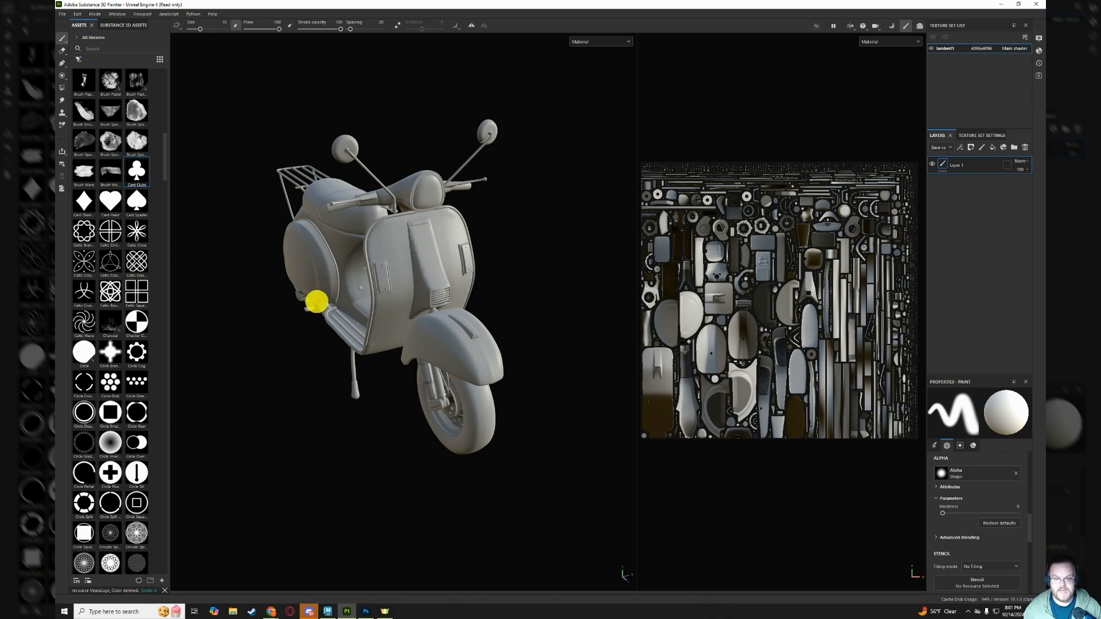
pyautogui.keyDown('alt'); pyautogui.moveTo(318, 310); pyautogui.dragTo(459, 275); pyautogui.keyUp('alt')
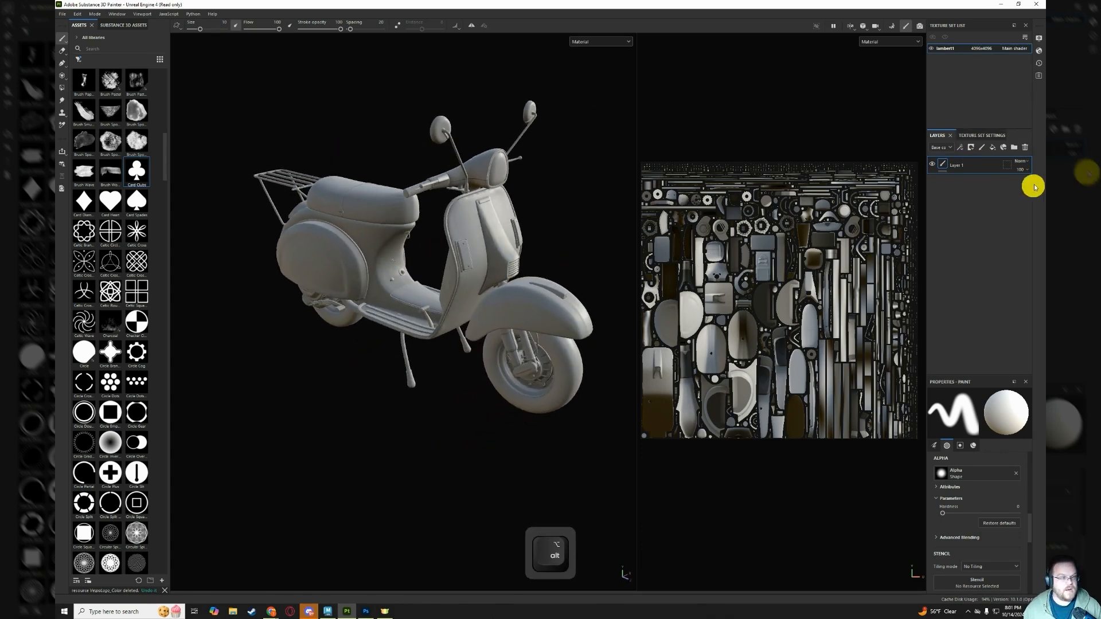
# Add a fill layer above Layer 1 and set its base color to black (000000).
pyautogui.click(997, 147)
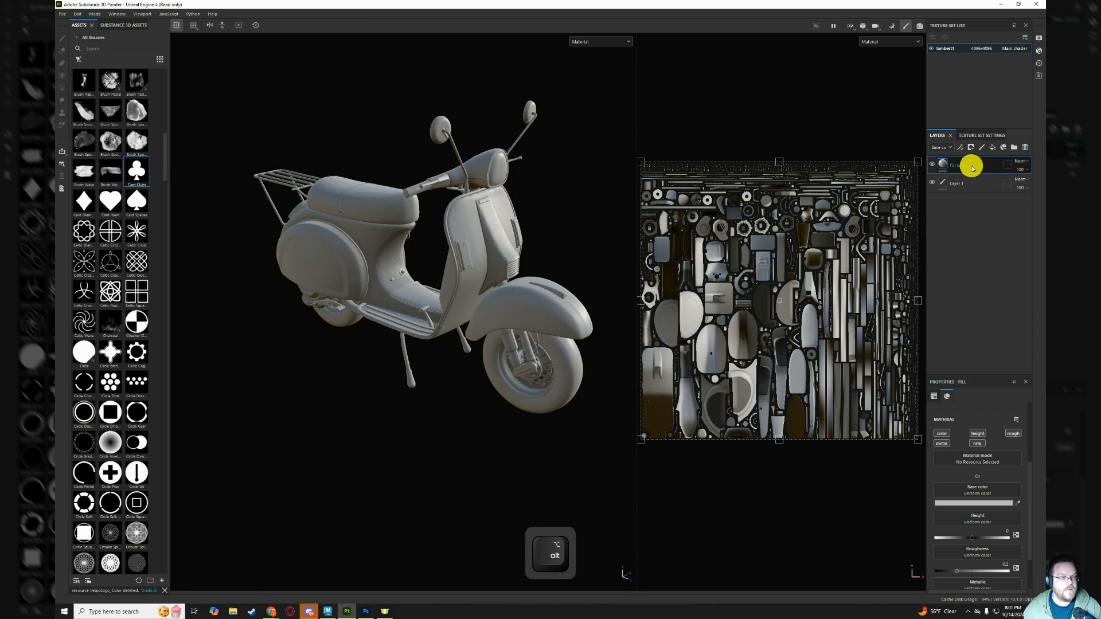
pyautogui.click(979, 502)
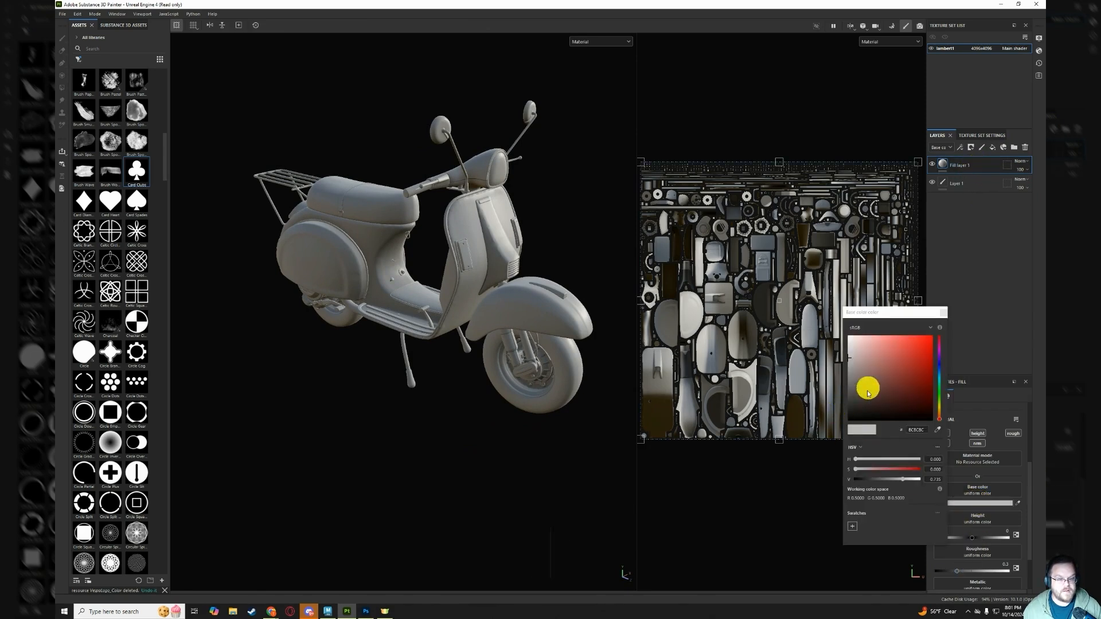
pyautogui.moveTo(868, 393); pyautogui.dragTo(850, 432)
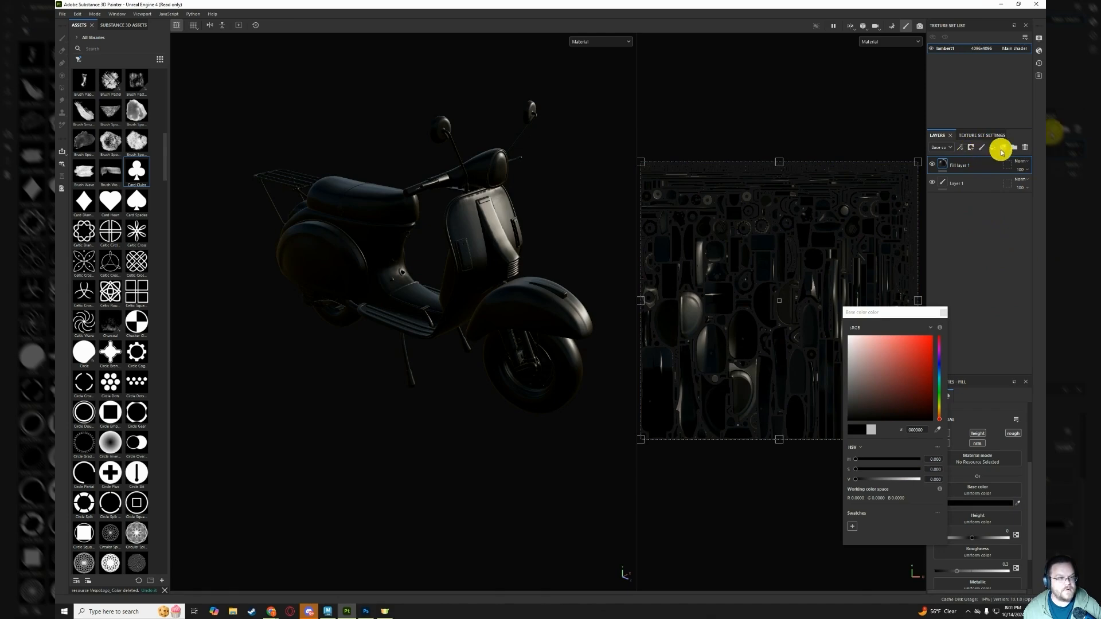
# Add a second fill layer above the black one and give it a black mask.
pyautogui.click(995, 150)
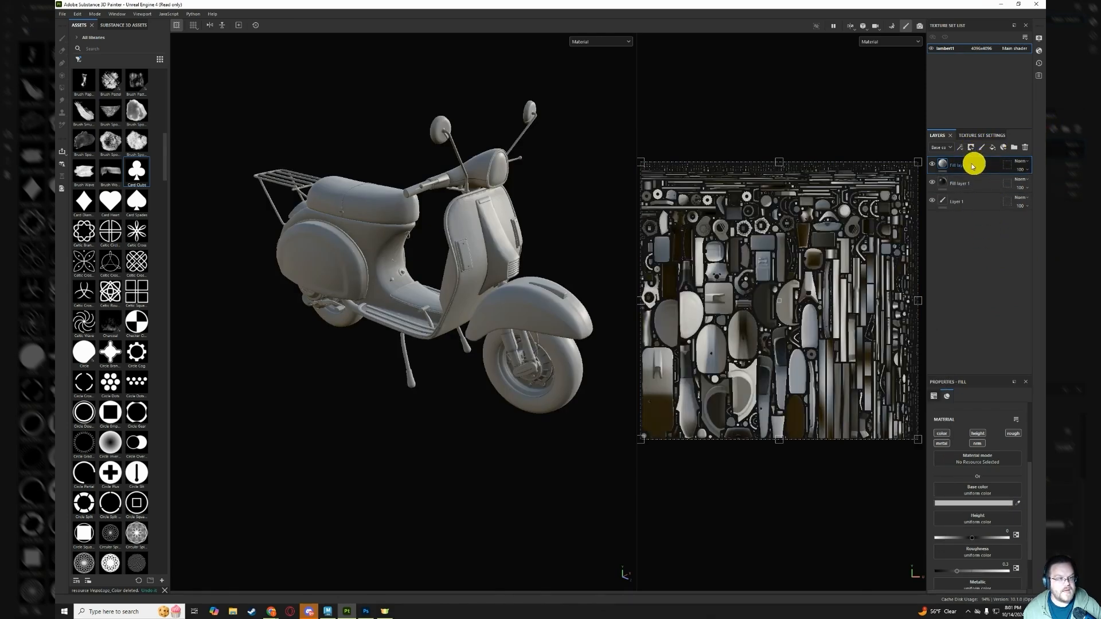
pyautogui.rightClick(985, 167)
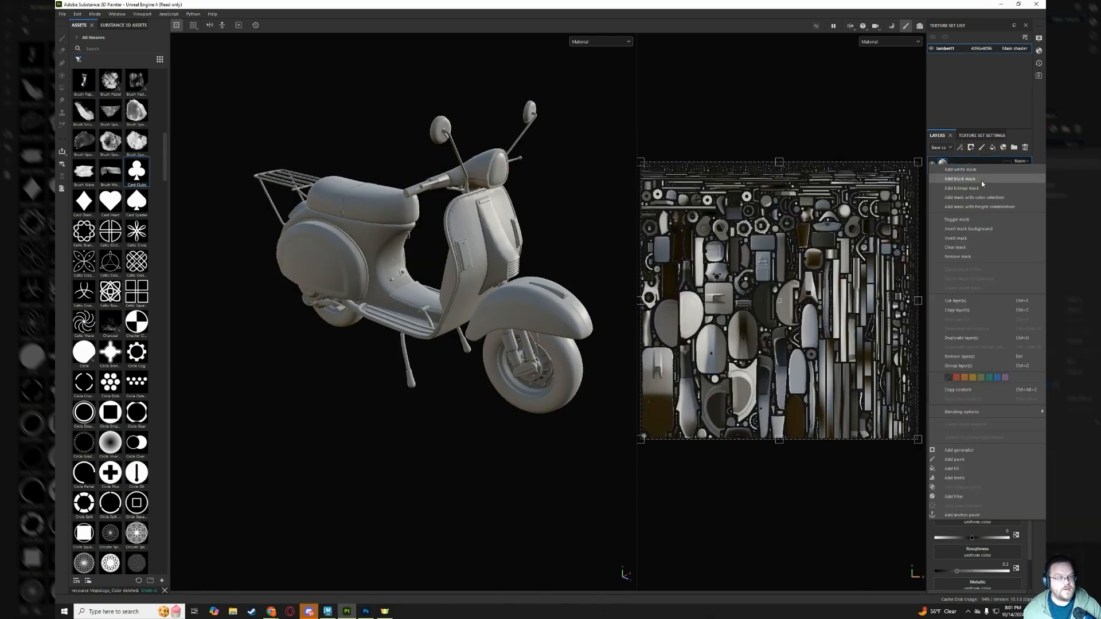
pyautogui.click(985, 179)
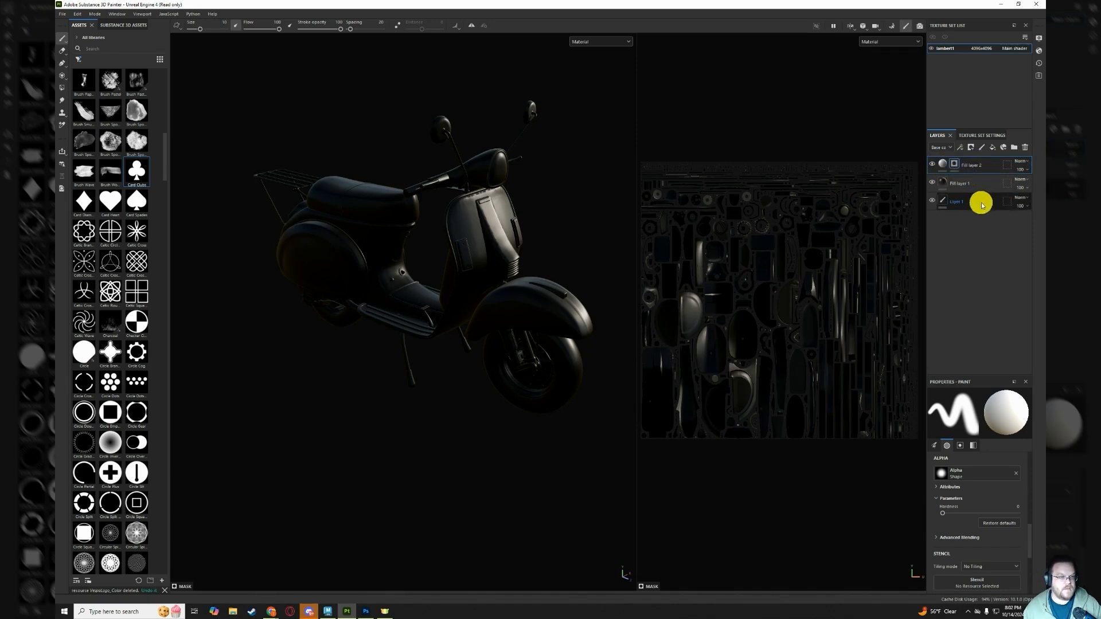
# Set the masked upper fill layer's base color to pure red (FF0000).
pyautogui.scroll(-3, 980, 539)
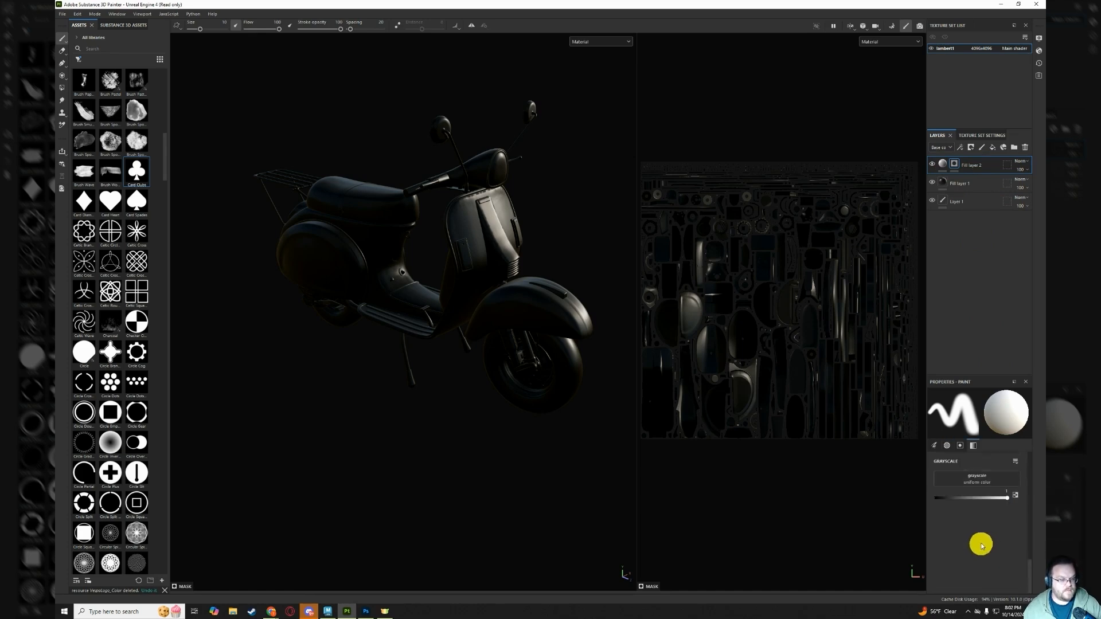
pyautogui.click(944, 164)
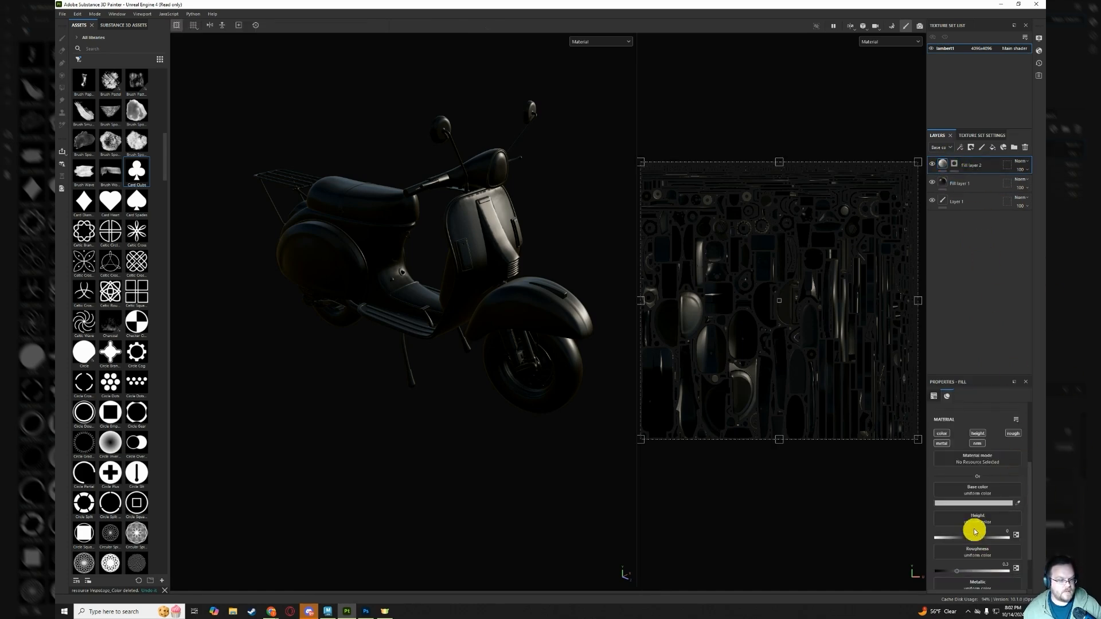
pyautogui.scroll(-2, 978, 516)
pyautogui.click(983, 451)
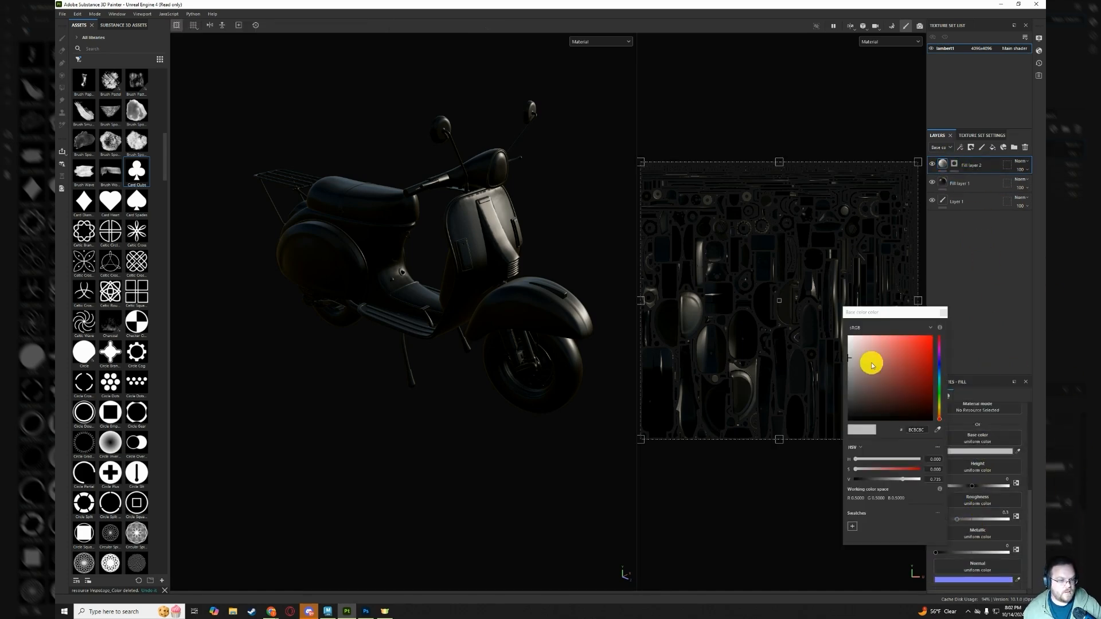
pyautogui.moveTo(870, 362); pyautogui.dragTo(952, 343)
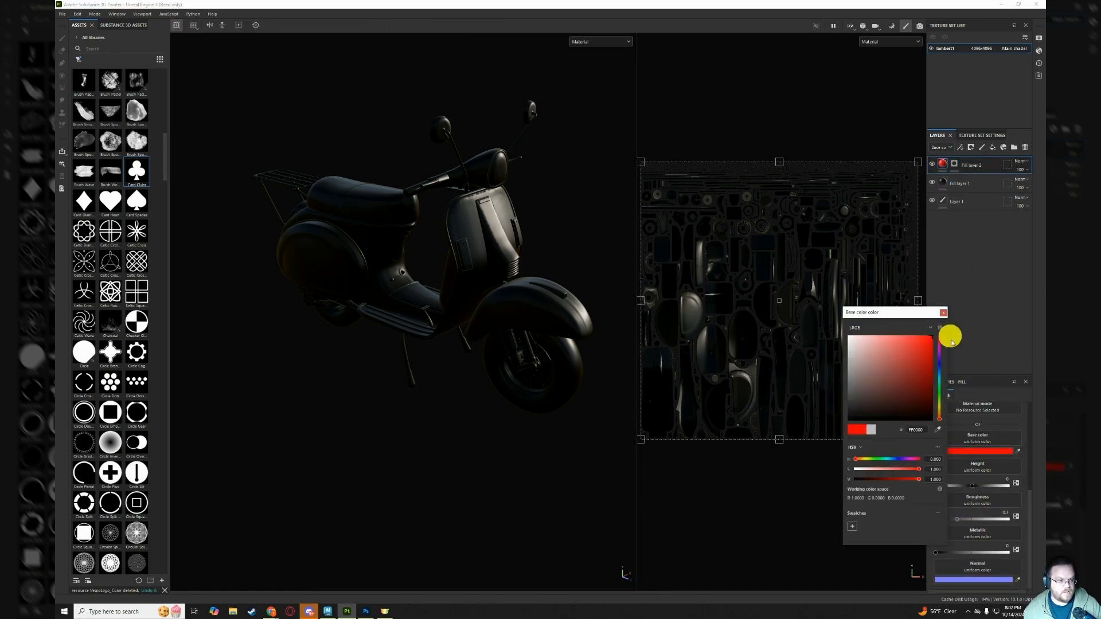
pyautogui.click(944, 312)
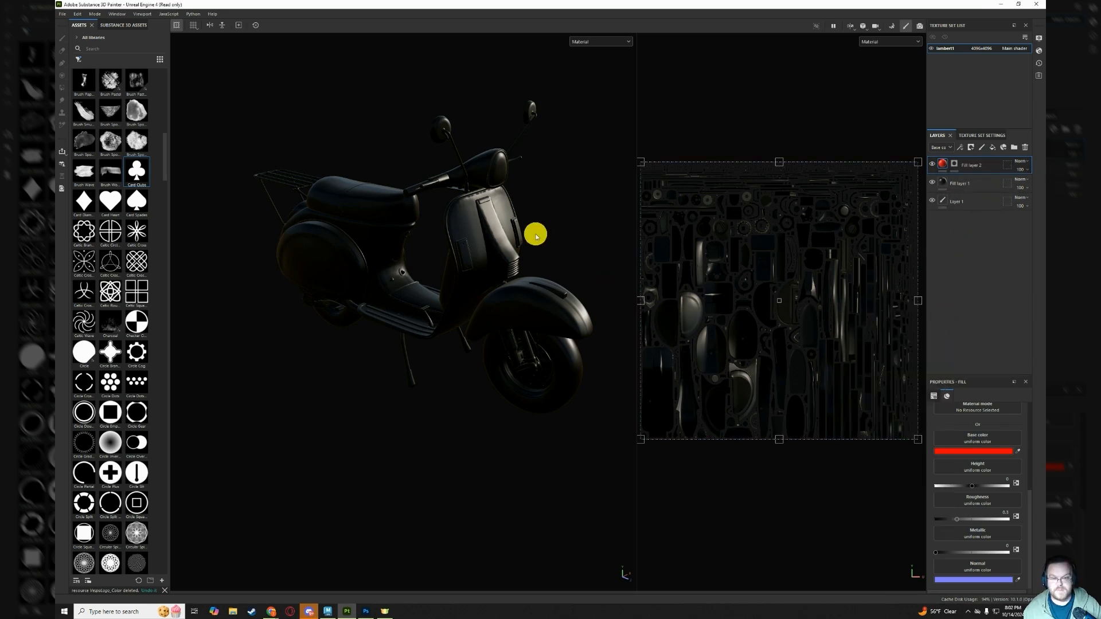
# Paint a test patch on the red layer's mask over the seat and side panel, and clear the mask.
pyautogui.click(955, 164)
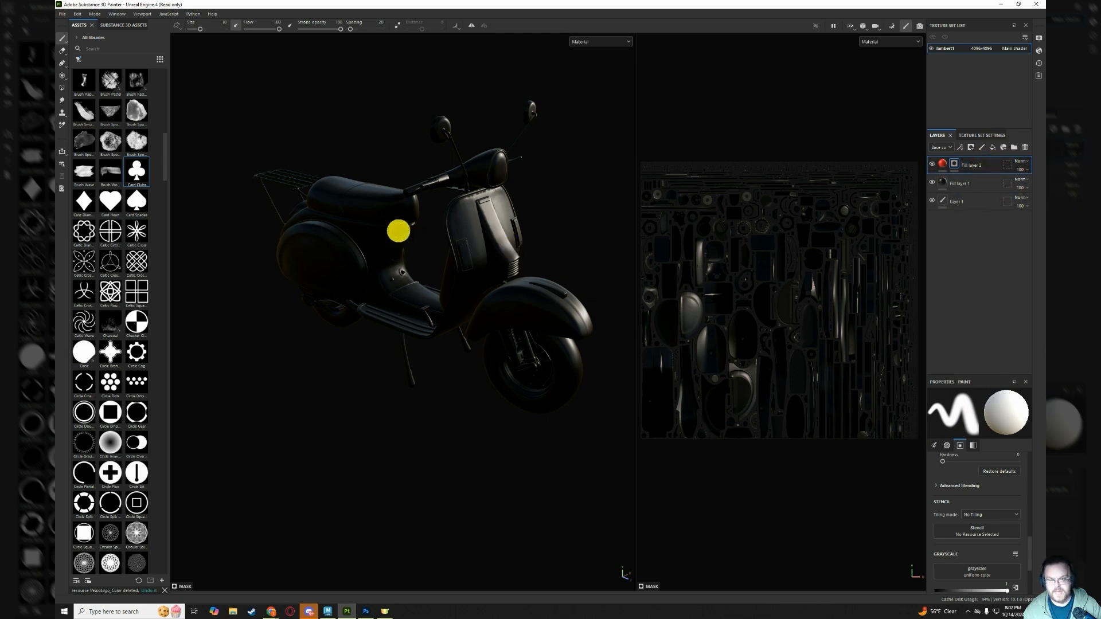
pyautogui.moveTo(365, 221)
pyautogui.mouseDown()
pyautogui.moveTo(378, 234)
pyautogui.moveTo(369, 204)
pyautogui.moveTo(378, 226)
pyautogui.moveTo(362, 258)
pyautogui.moveTo(358, 217)
pyautogui.mouseUp()
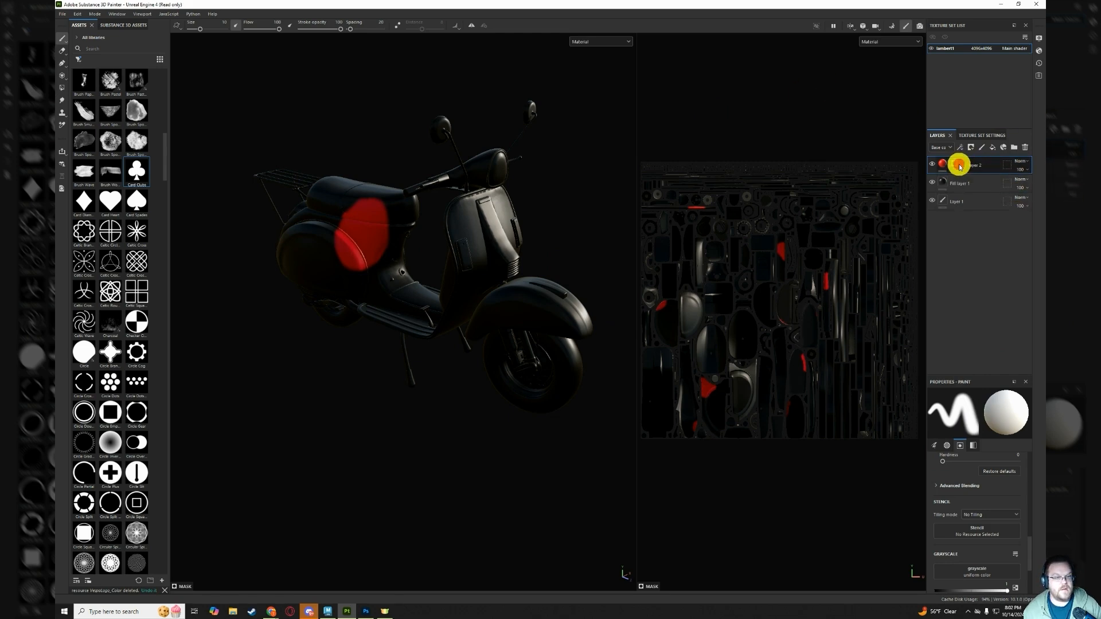
pyautogui.rightClick(996, 167)
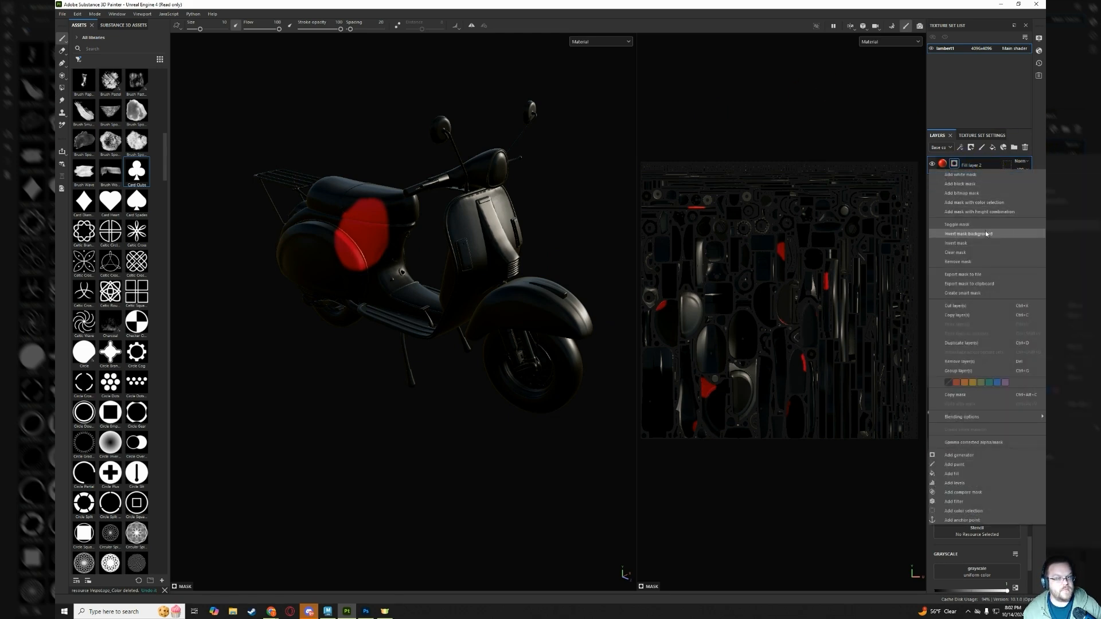
pyautogui.click(982, 252)
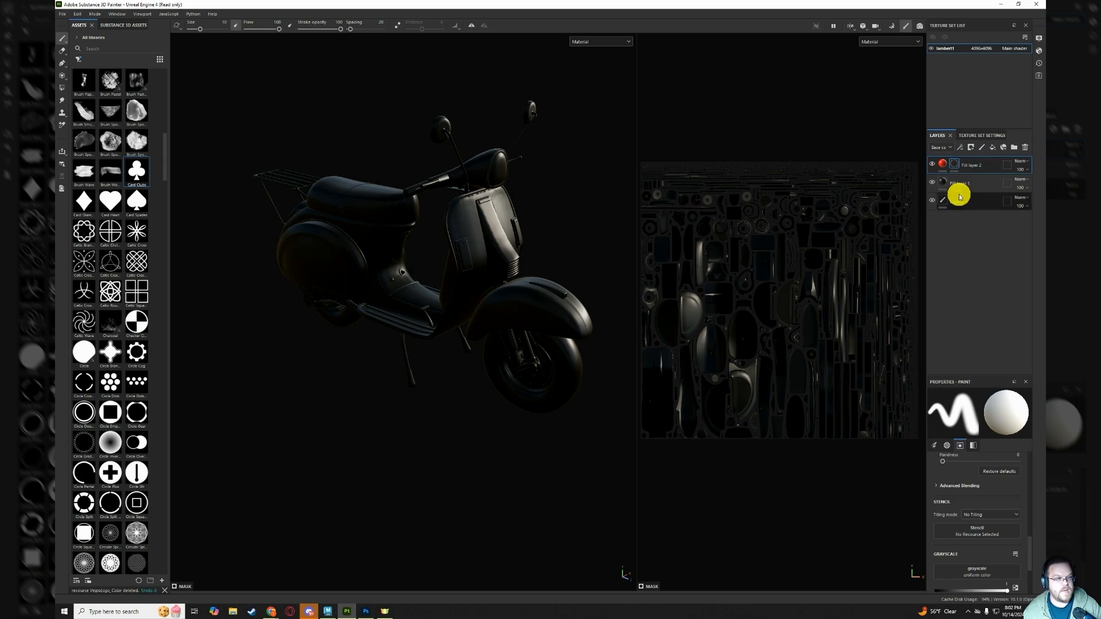
# Give the red fill layer an inverted white mask and try a brush stroke over the seat area.
pyautogui.rightClick(984, 161)
pyautogui.click(975, 170)
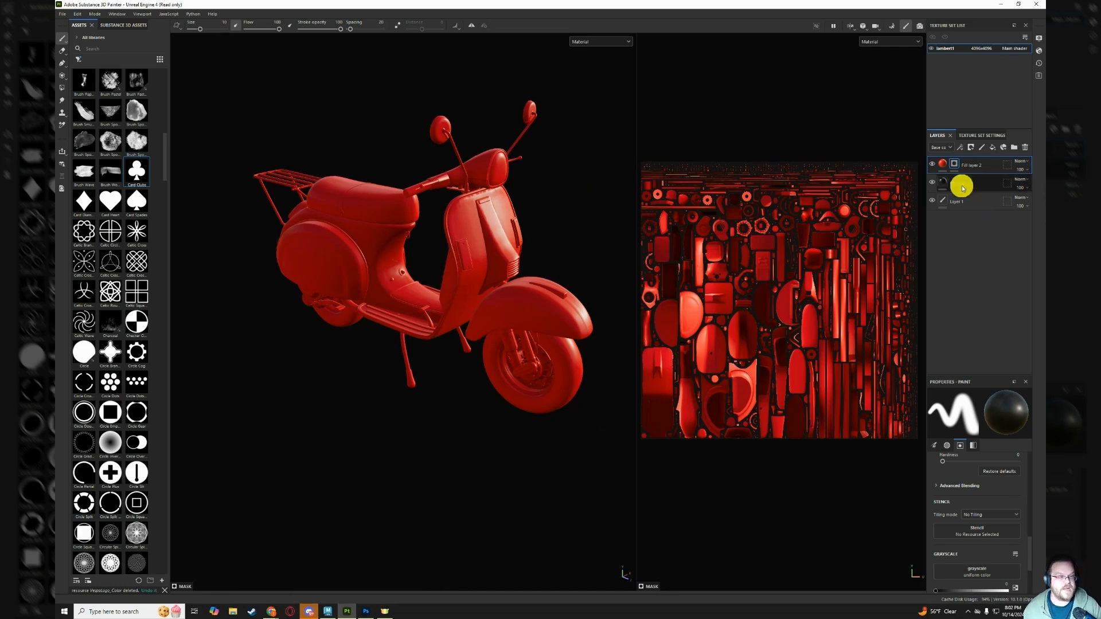
pyautogui.rightClick(970, 165)
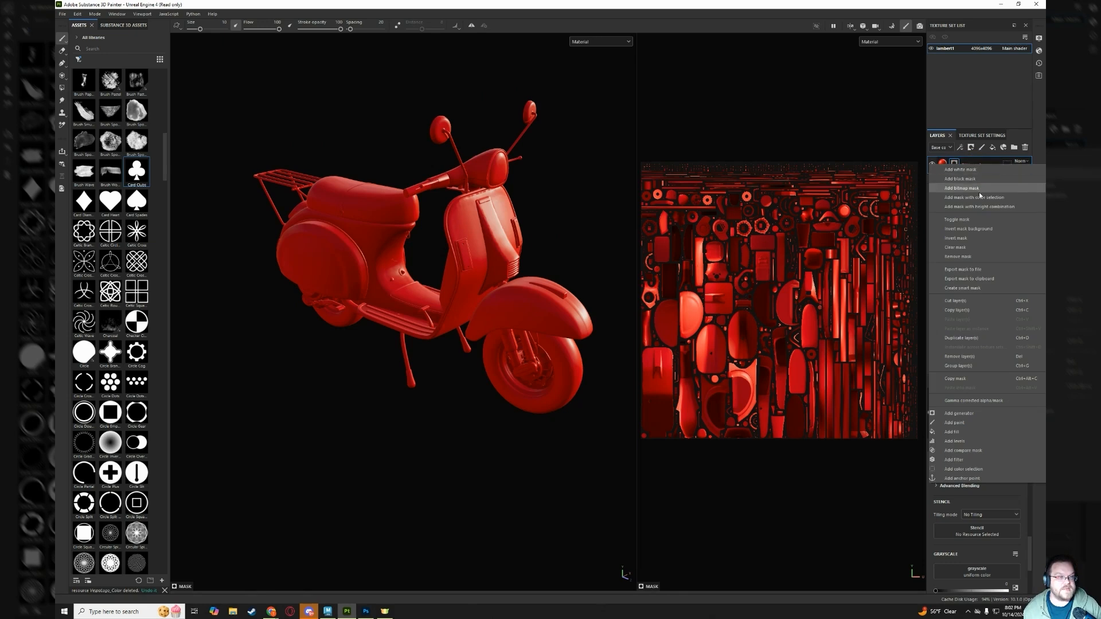
pyautogui.click(982, 238)
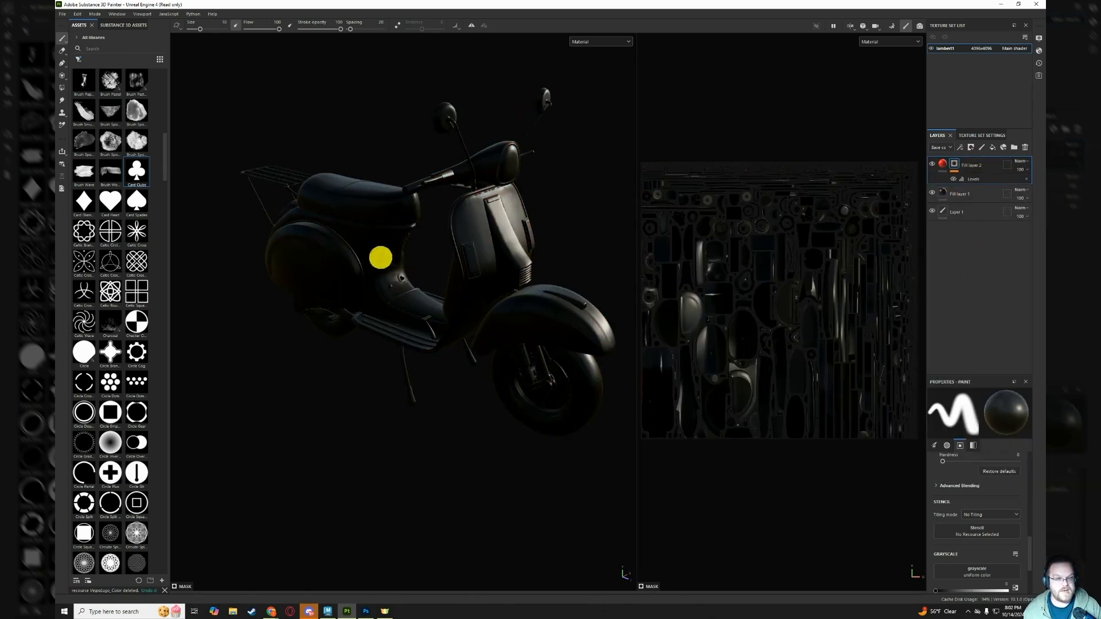
pyautogui.moveTo(337, 211)
pyautogui.mouseDown()
pyautogui.moveTo(403, 212)
pyautogui.moveTo(354, 246)
pyautogui.mouseUp()
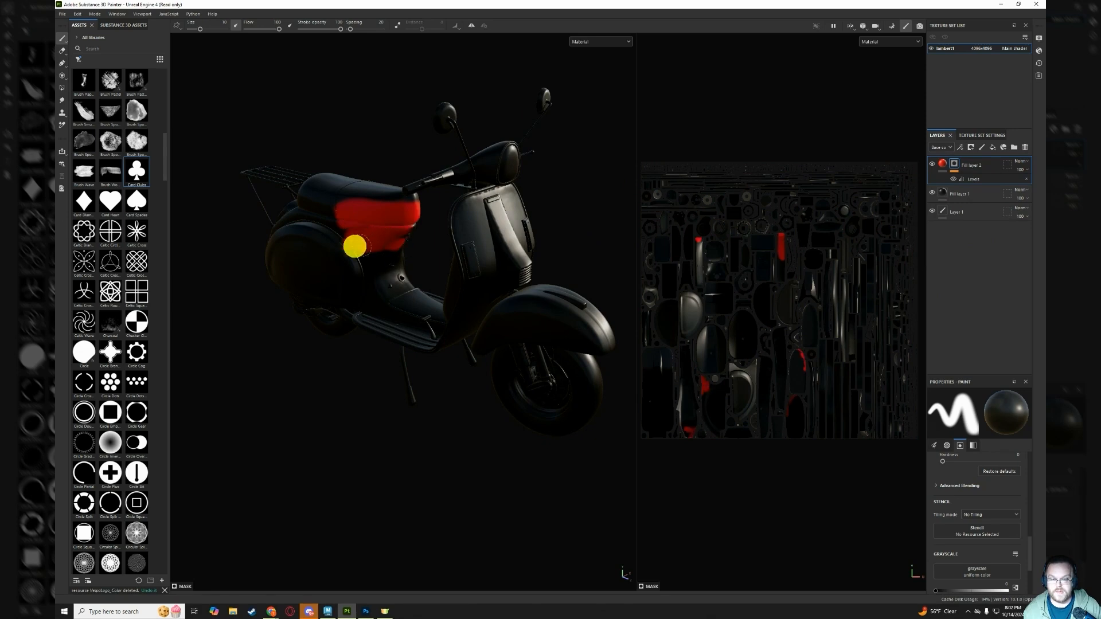
pyautogui.hotkey('ctrl', 'z')
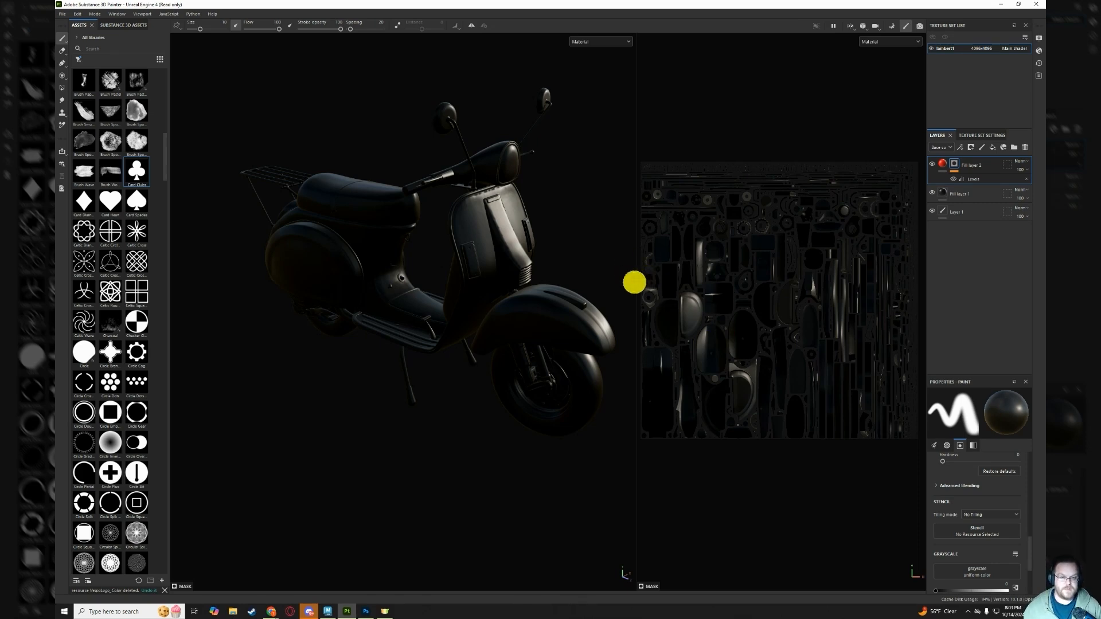
# Delete the red layer's Levels effect and replace its mask with a new black mask.
pyautogui.click(1027, 180)
pyautogui.rightClick(955, 165)
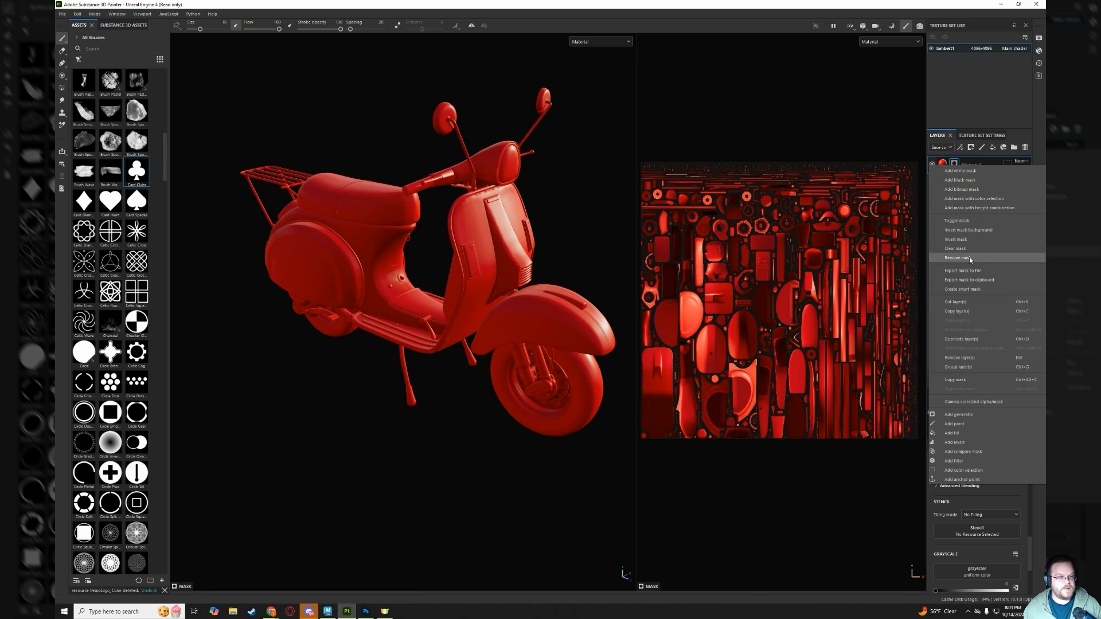
pyautogui.click(970, 257)
pyautogui.rightClick(978, 163)
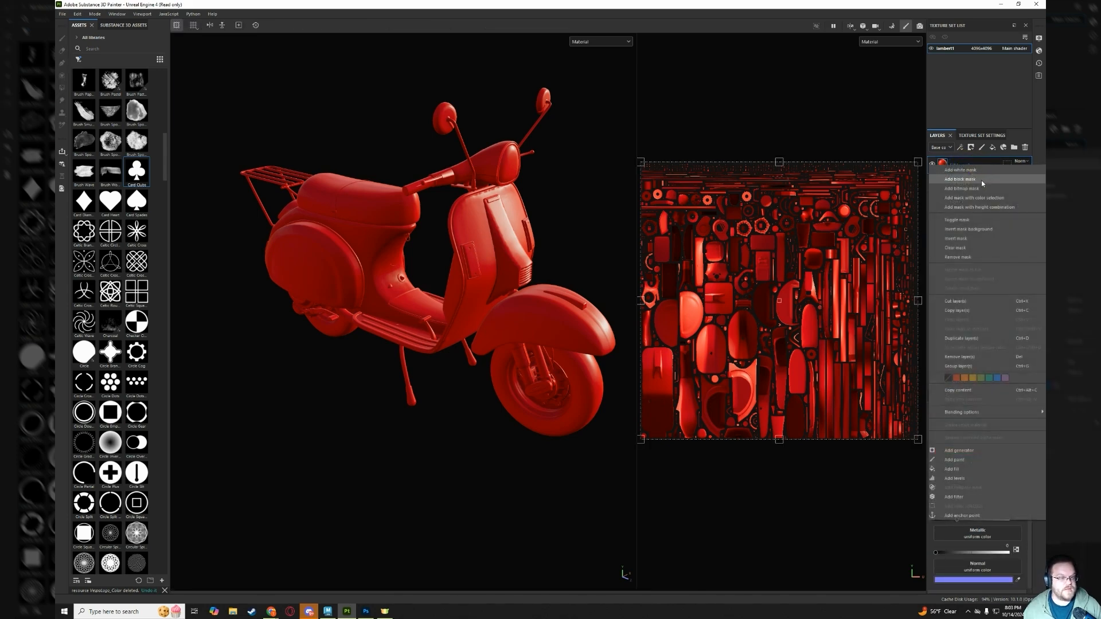
pyautogui.click(976, 179)
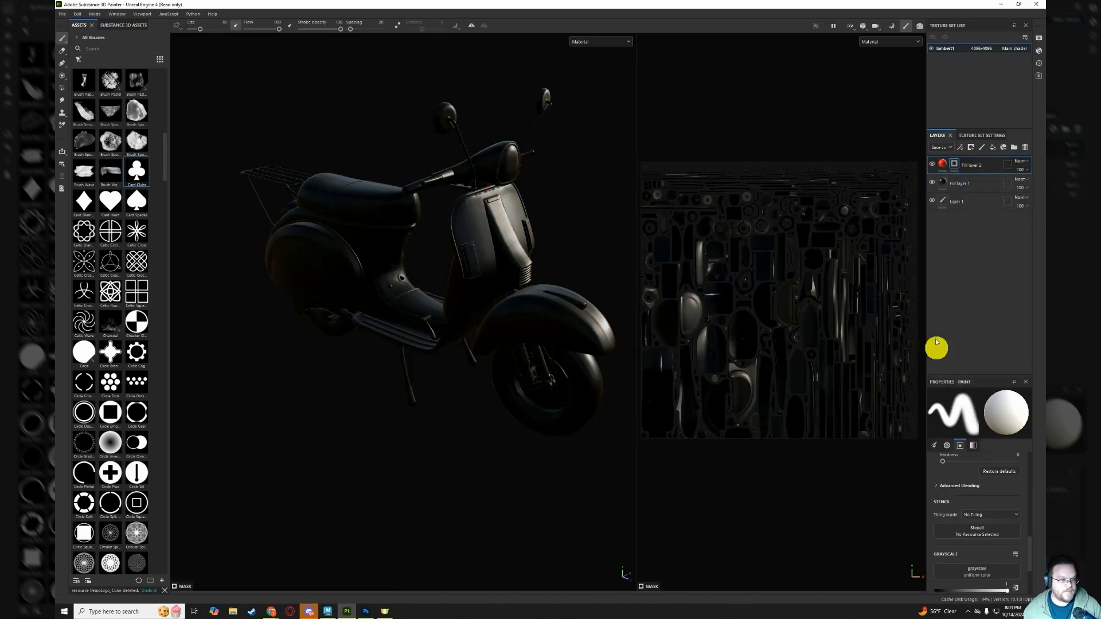
# Toggle the black fill layer's visibility off and on to compare the scooter with and without it.
pyautogui.click(932, 182)
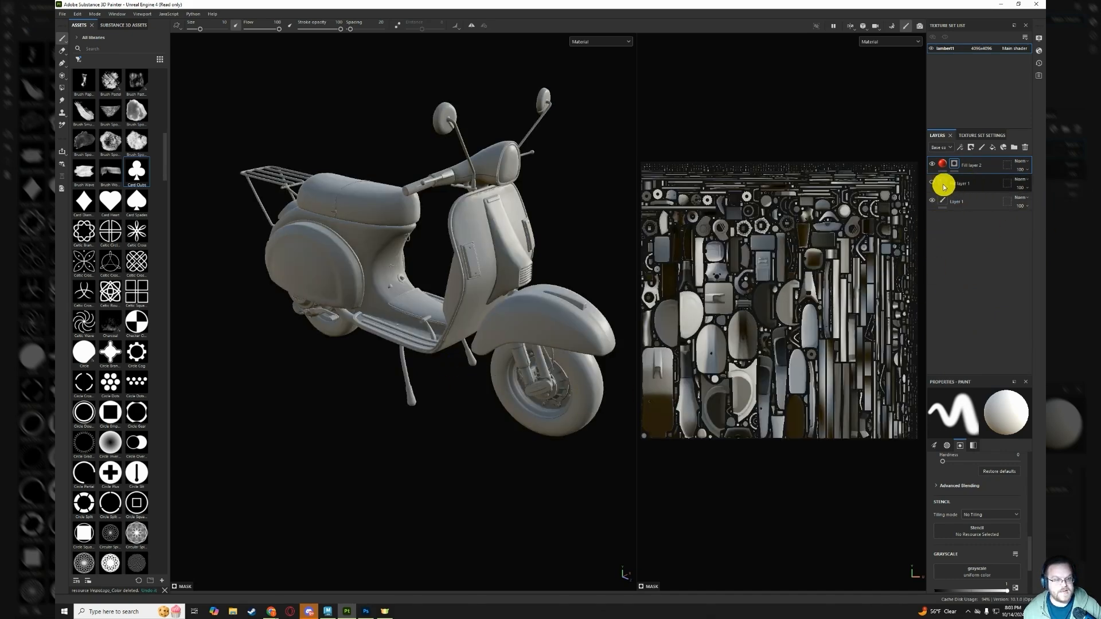
pyautogui.click(935, 183)
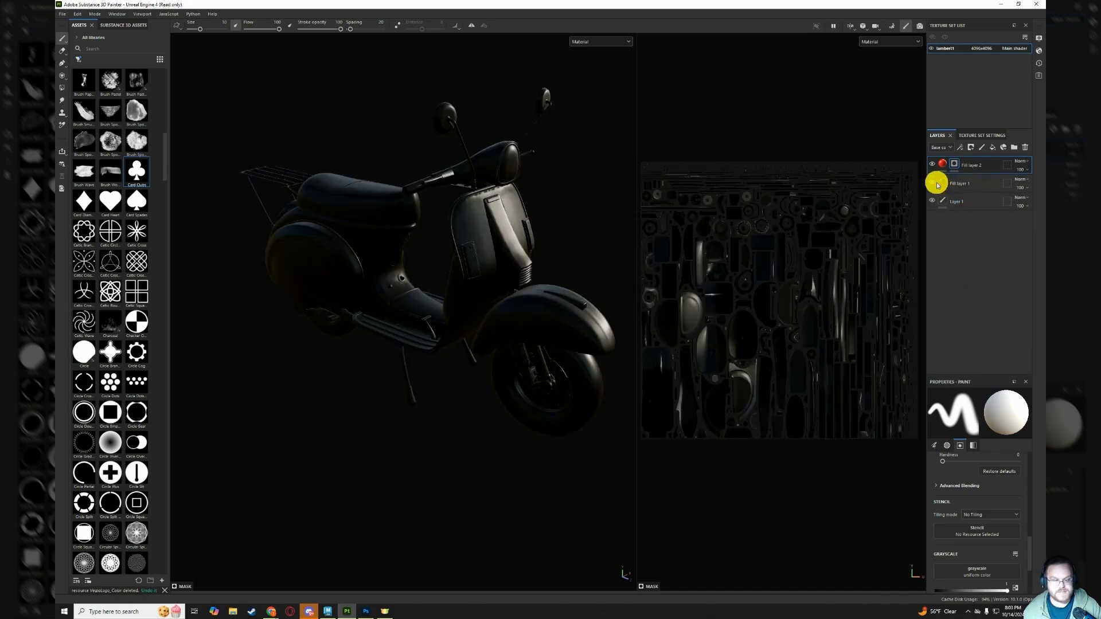
pyautogui.click(935, 183)
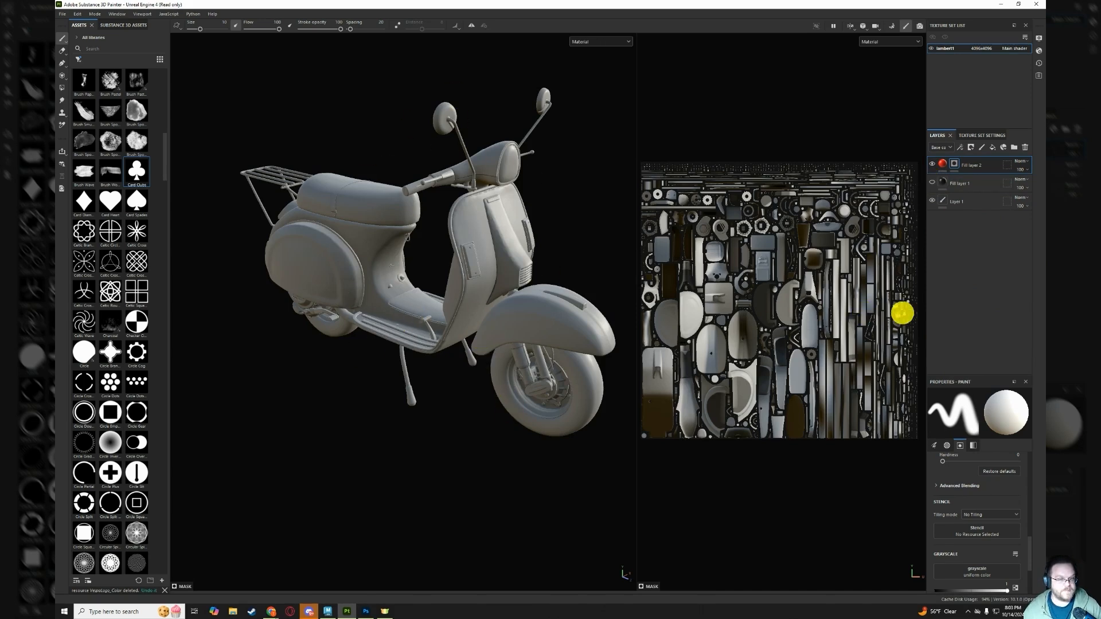
pyautogui.click(933, 183)
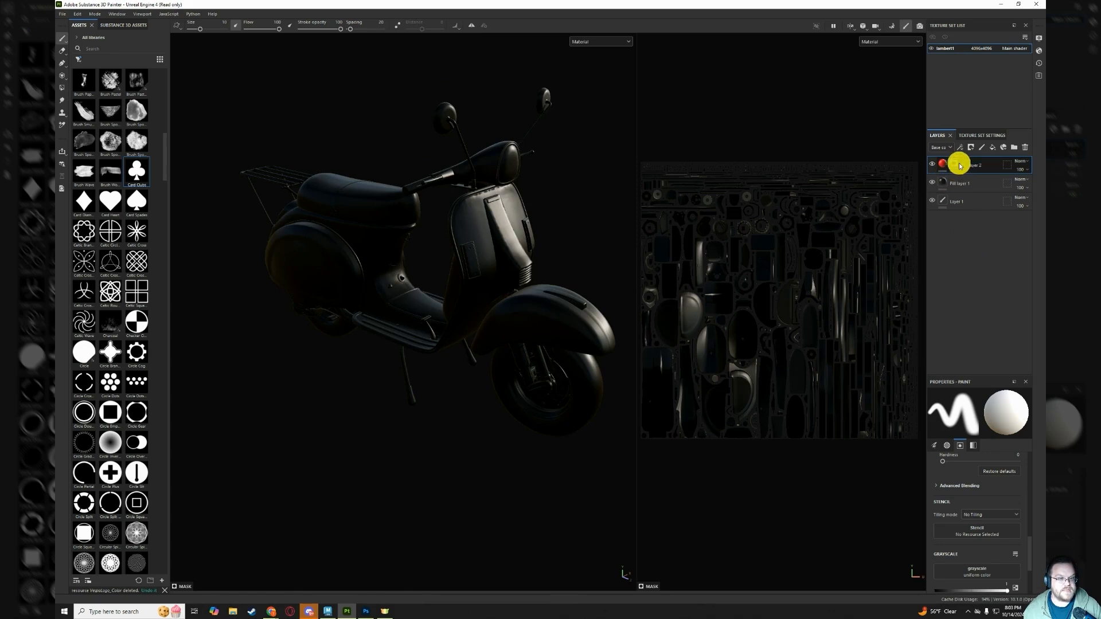
# Clear and remove the red fill layer's mask, and inspect the unmasked colour on the scooter's front and side.
pyautogui.rightClick(957, 165)
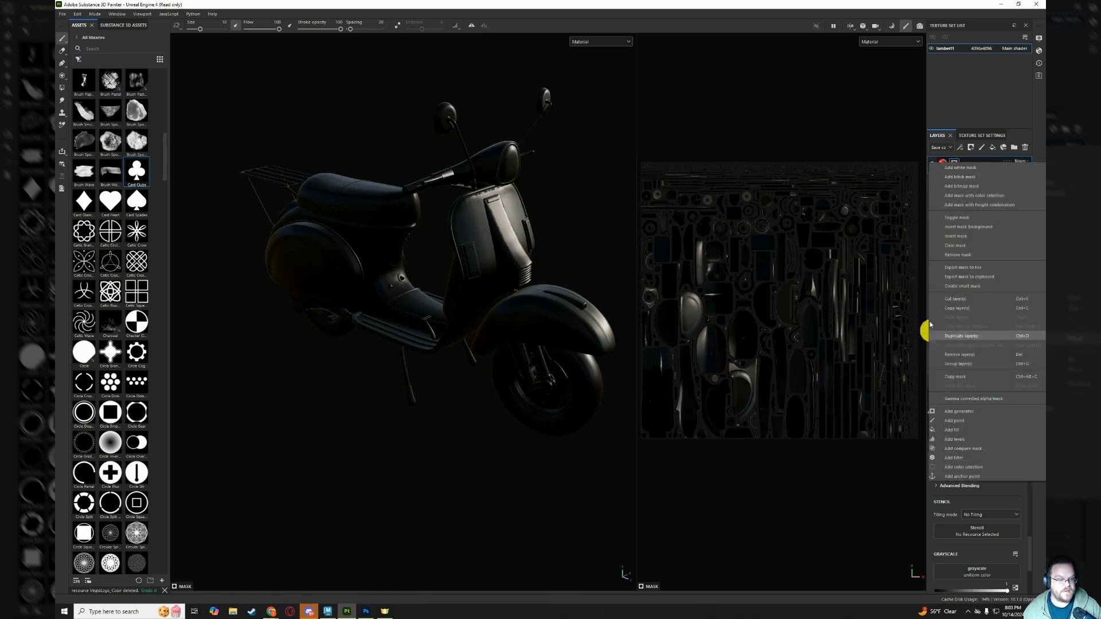
pyautogui.click(975, 247)
pyautogui.rightClick(958, 166)
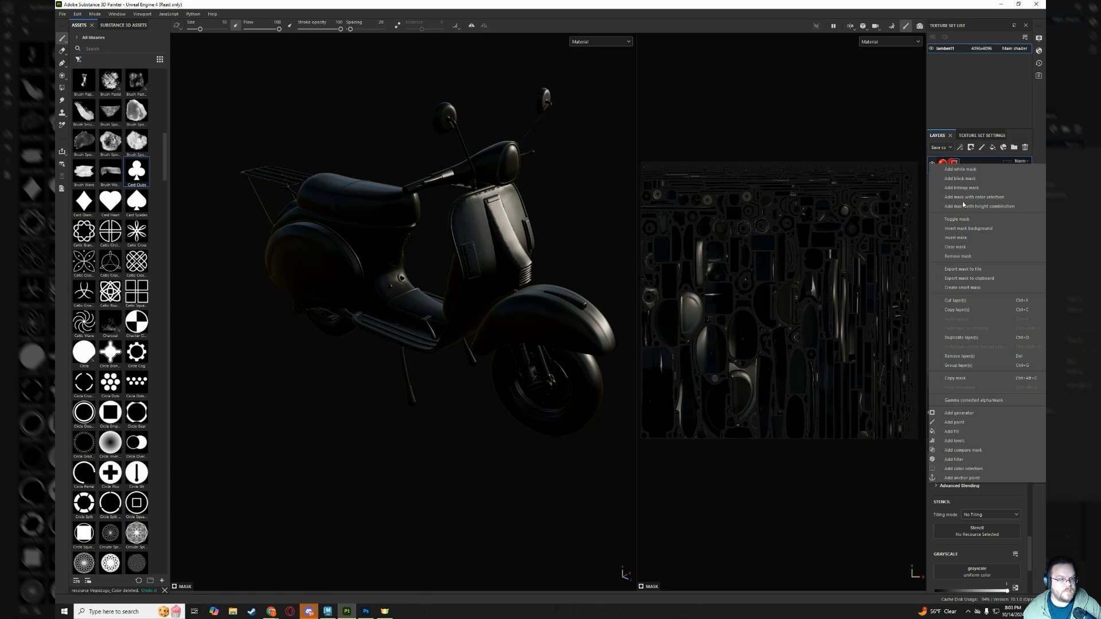
pyautogui.click(975, 257)
pyautogui.scroll(10, 513, 291)
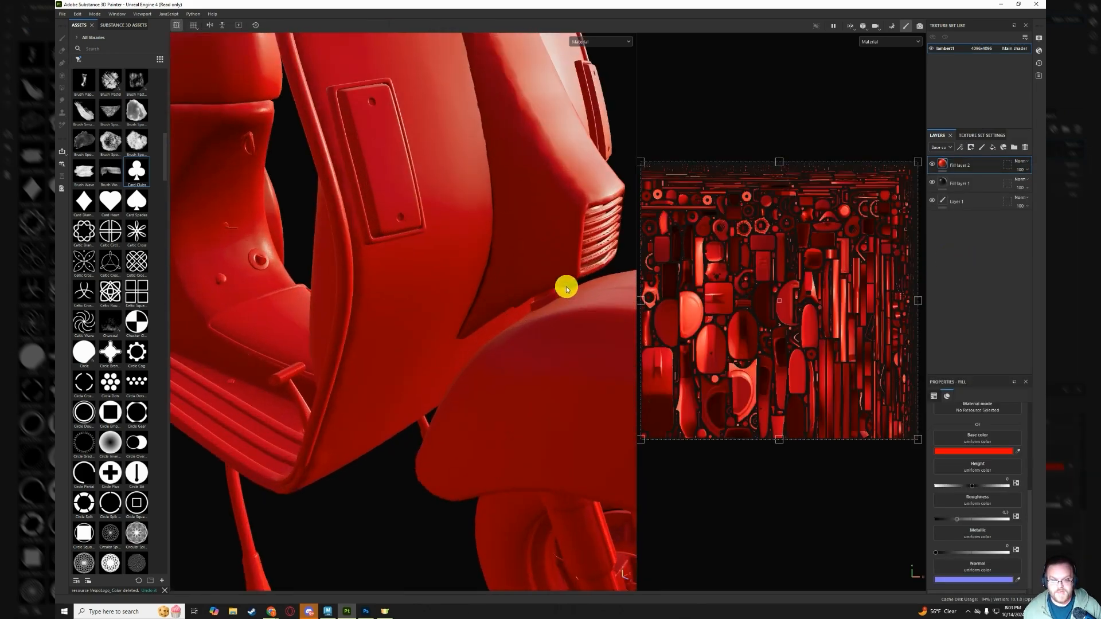
pyautogui.keyDown('alt'); pyautogui.moveTo(524, 292); pyautogui.dragTo(401, 292); pyautogui.keyUp('alt')
pyautogui.keyDown('alt'); pyautogui.moveTo(521, 98); pyautogui.dragTo(605, 185); pyautogui.keyUp('alt')
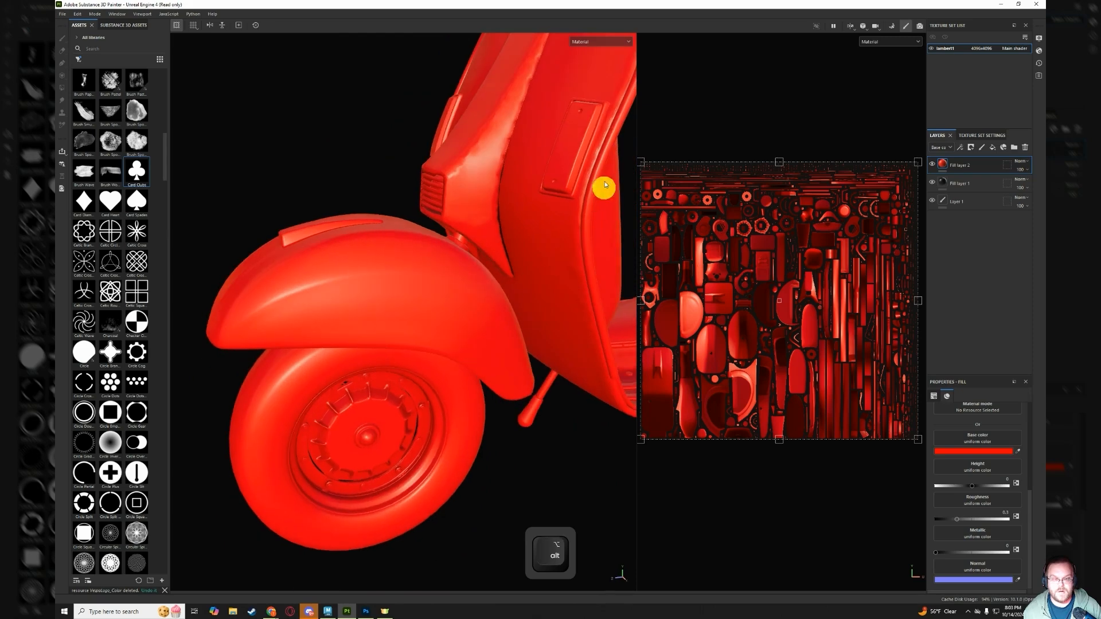
pyautogui.keyDown('alt'); pyautogui.moveTo(480, 301); pyautogui.dragTo(534, 177); pyautogui.keyUp('alt')
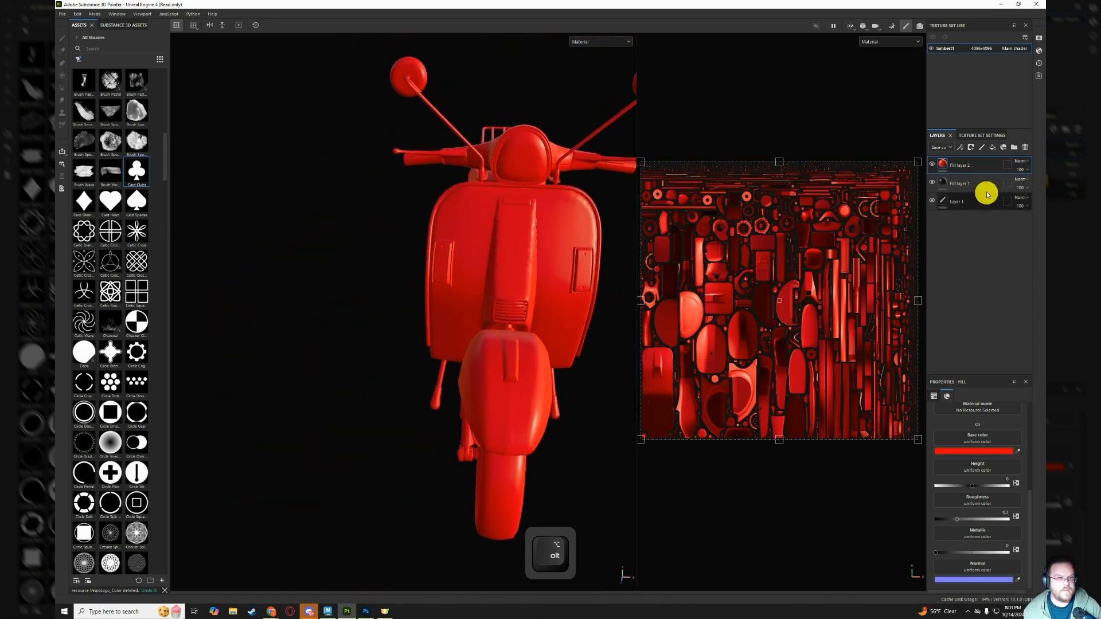
# Add a black mask to the red fill layer.
pyautogui.rightClick(978, 169)
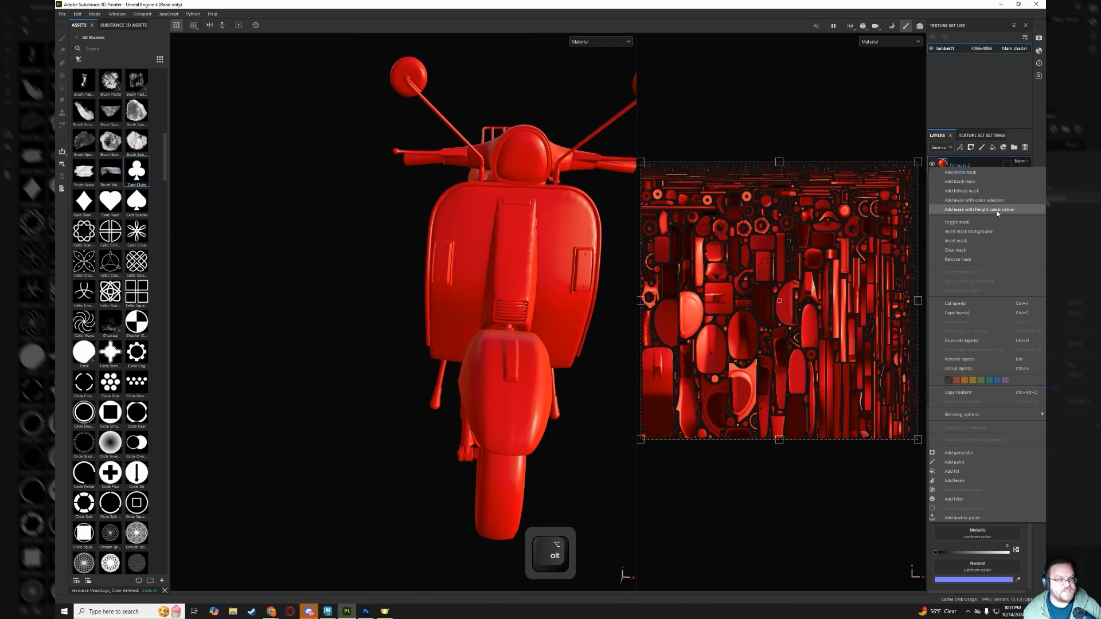
pyautogui.click(975, 183)
pyautogui.keyDown('alt'); pyautogui.moveTo(359, 298); pyautogui.dragTo(393, 255); pyautogui.keyUp('alt')
pyautogui.keyDown('alt'); pyautogui.moveTo(393, 254); pyautogui.dragTo(510, 328, button='right'); pyautogui.keyUp('alt')
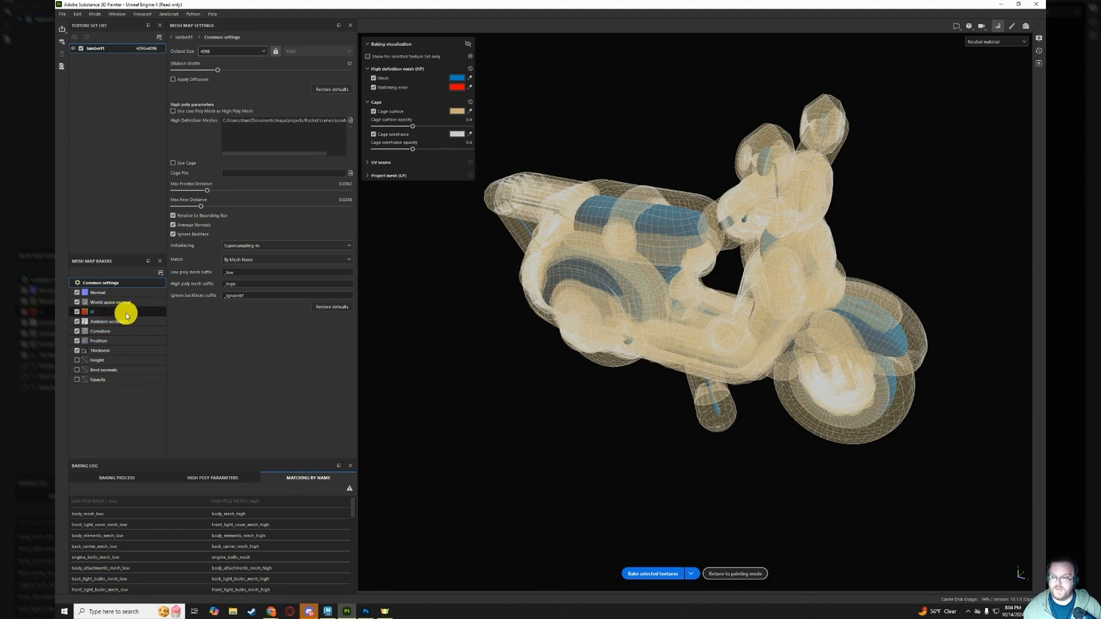
# Deselect every mesh map for baking except ID, and return to painting mode without baking.
pyautogui.click(76, 304)
pyautogui.click(75, 294)
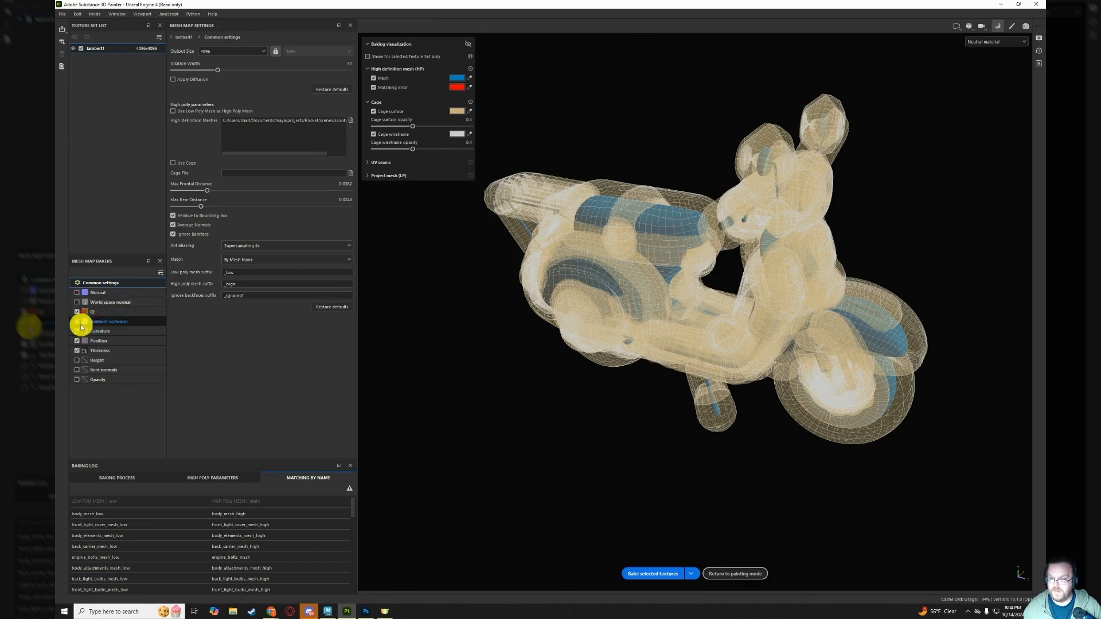
pyautogui.click(76, 325)
pyautogui.click(78, 341)
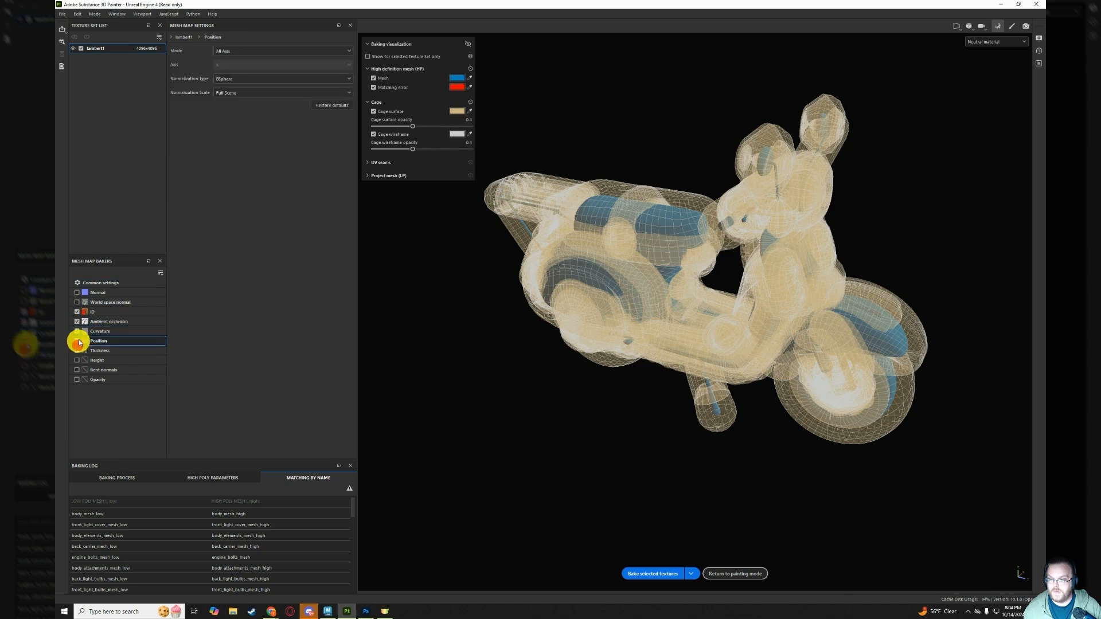
pyautogui.click(77, 331)
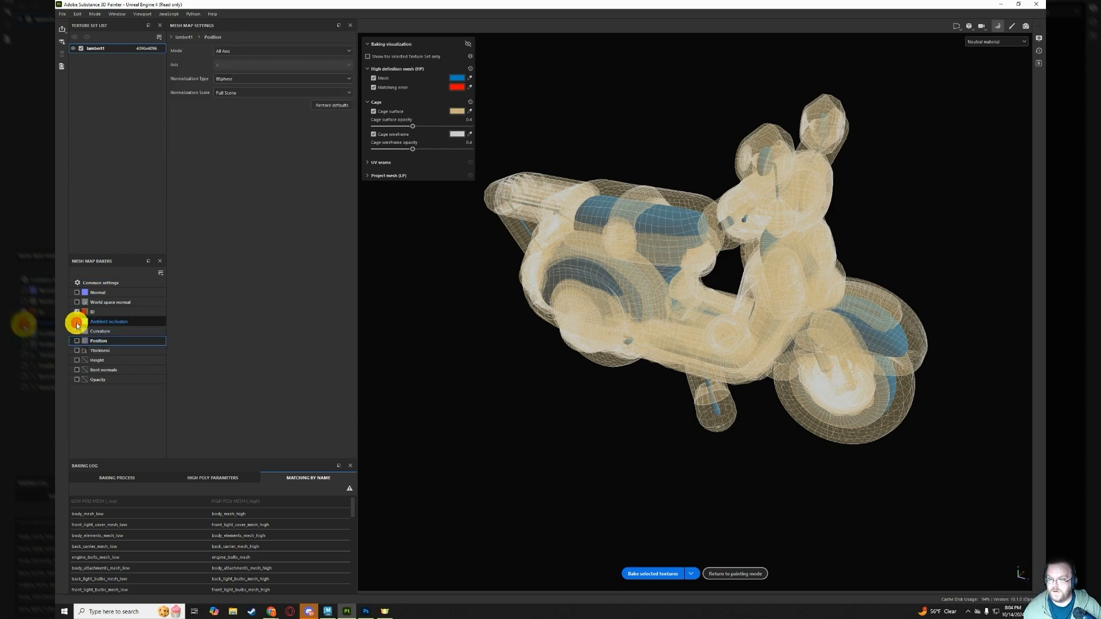
pyautogui.click(77, 321)
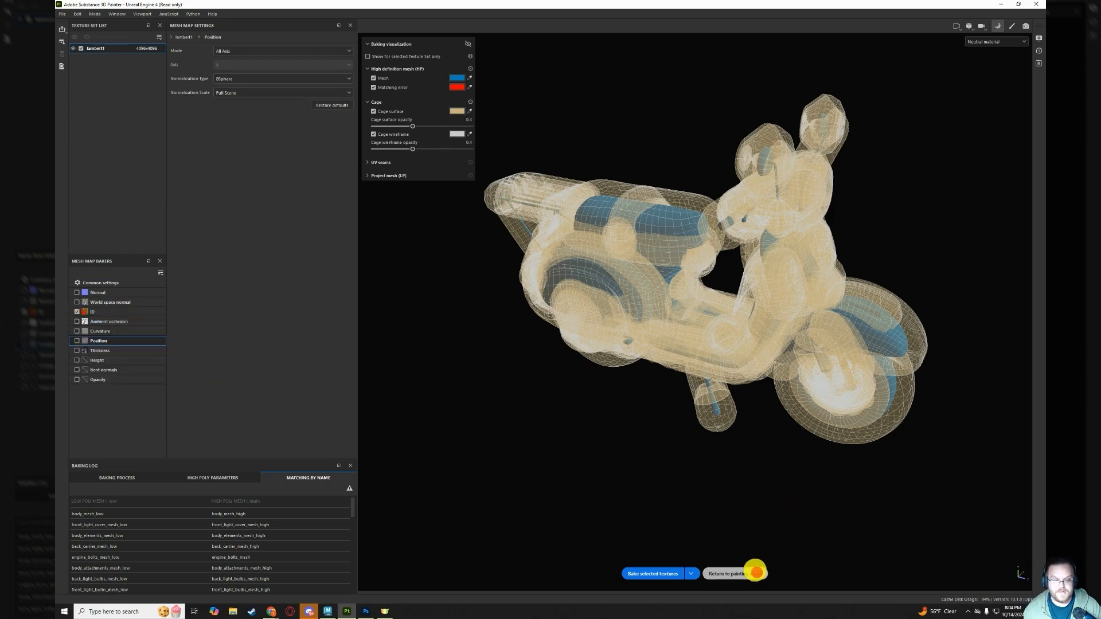
pyautogui.click(752, 574)
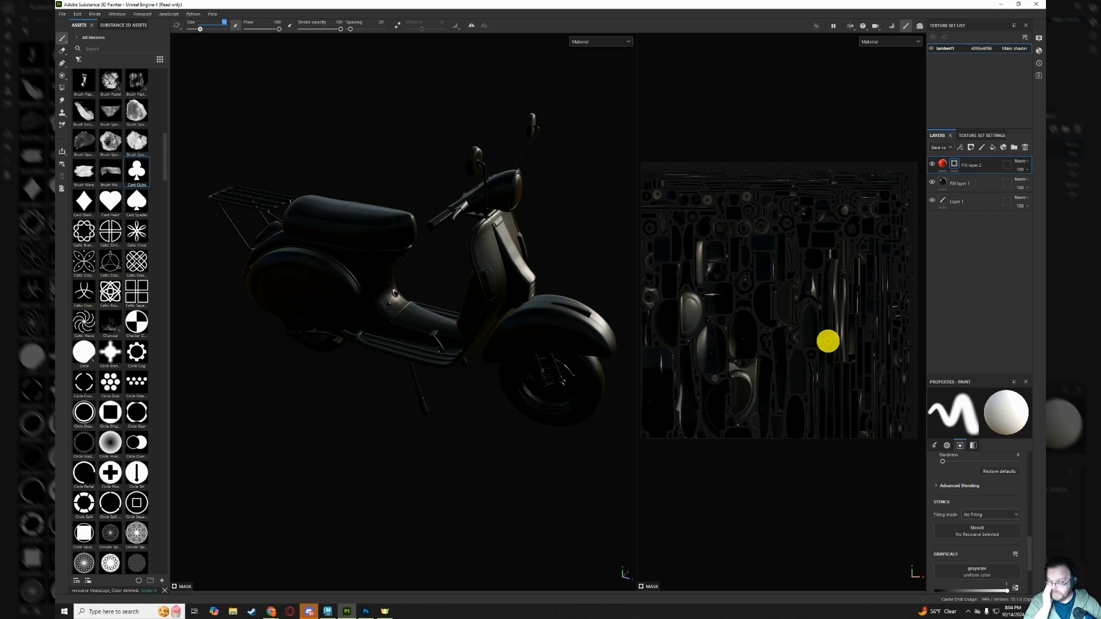
# Add a color selection to the red fill layer's mask and pick the scooter body's red ID colour.
pyautogui.rightClick(956, 170)
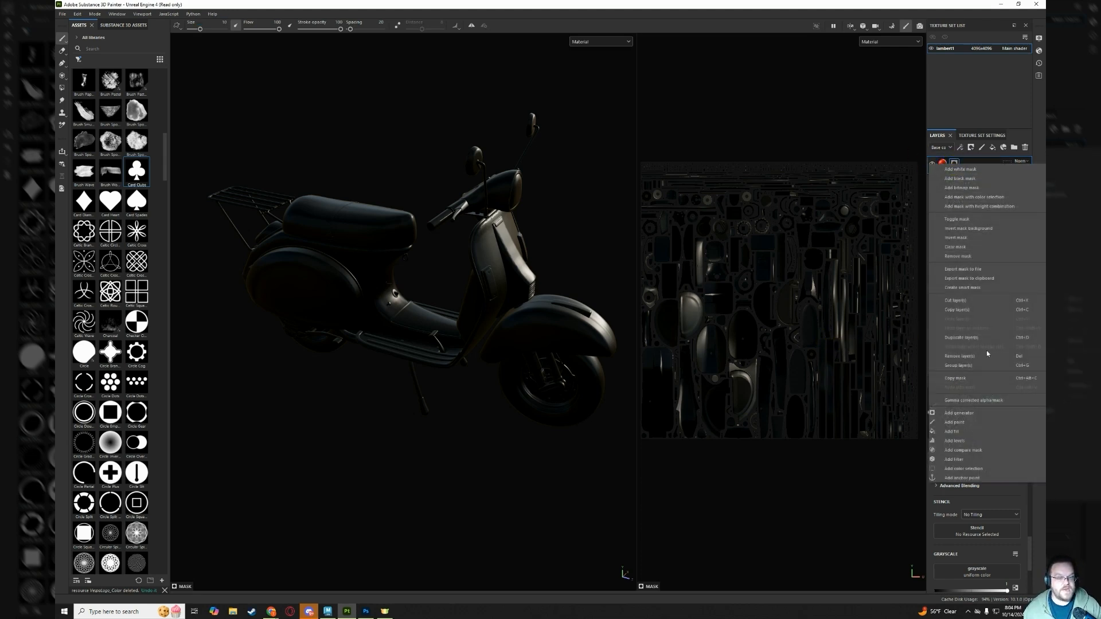
pyautogui.click(981, 469)
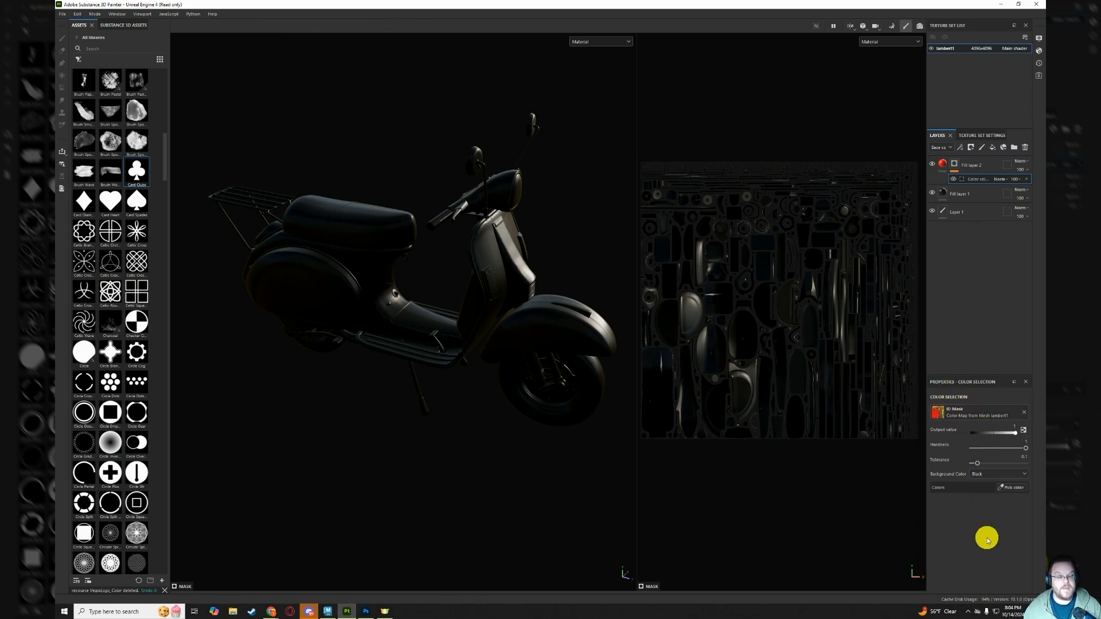
pyautogui.click(1019, 488)
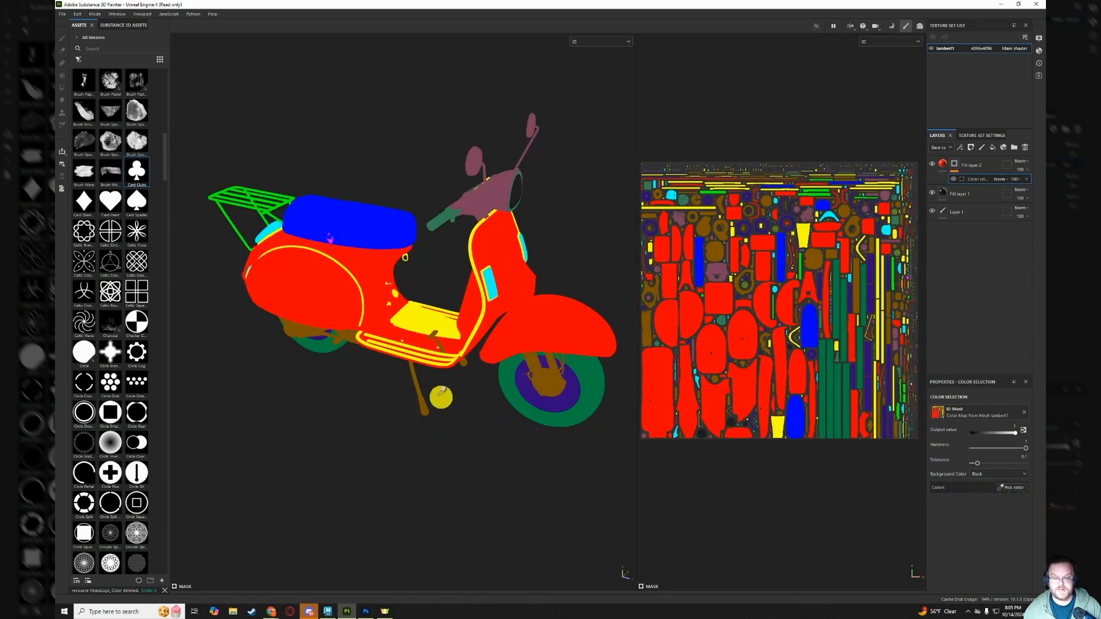
pyautogui.click(314, 295)
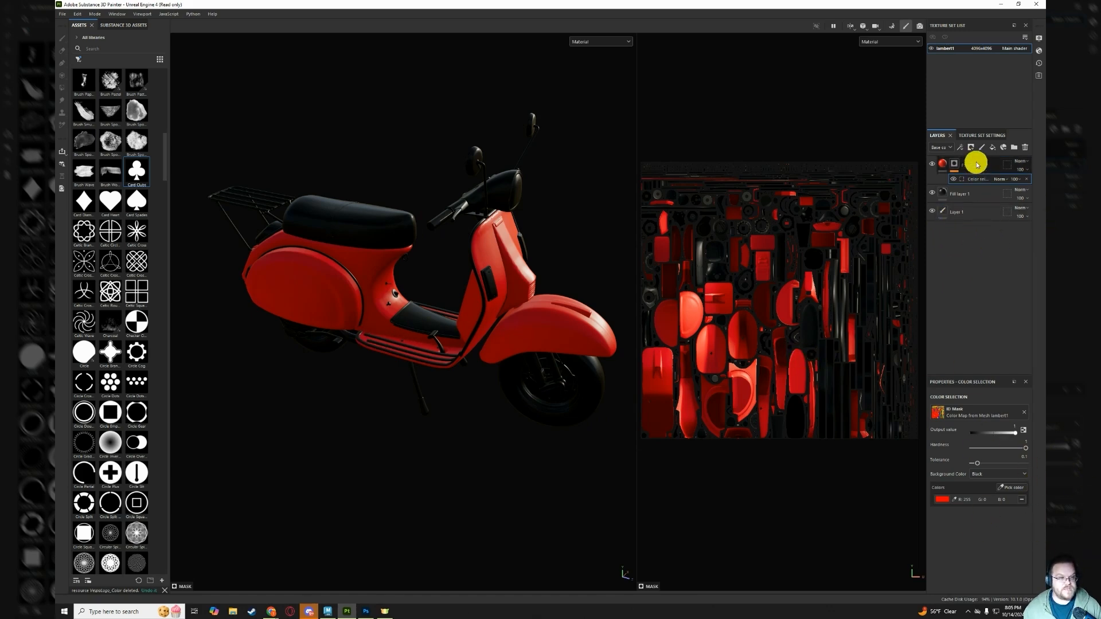
# Duplicate the red fill layer and replace the red in the copy's color selection with the seat's blue ID colour.
pyautogui.click(946, 171)
pyautogui.hotkey('ctrl', 'd')
pyautogui.click(966, 240)
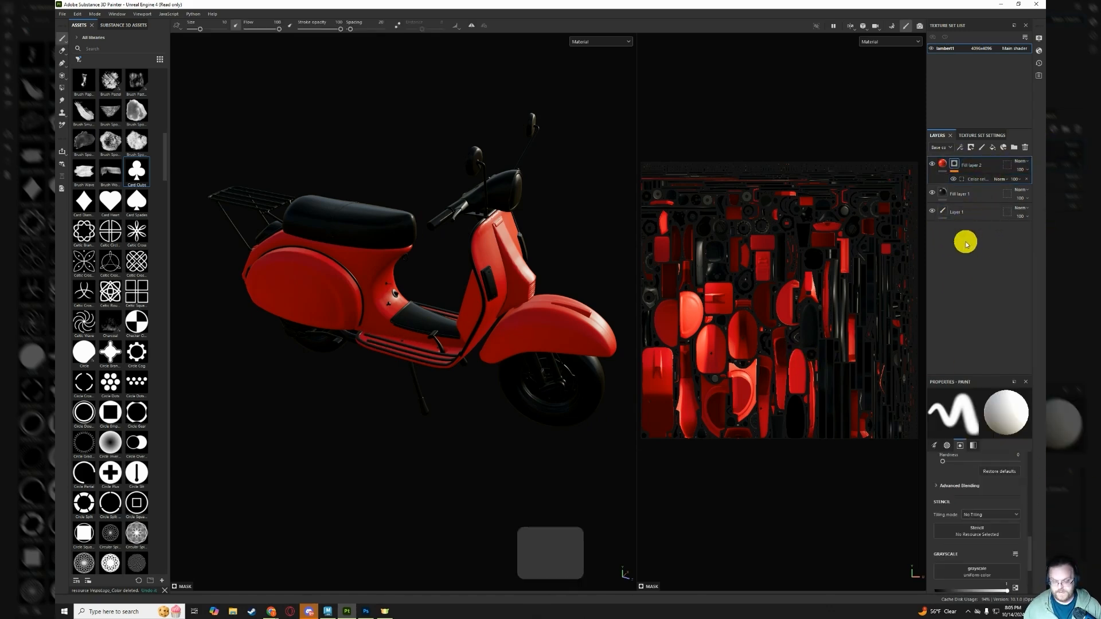
pyautogui.click(978, 179)
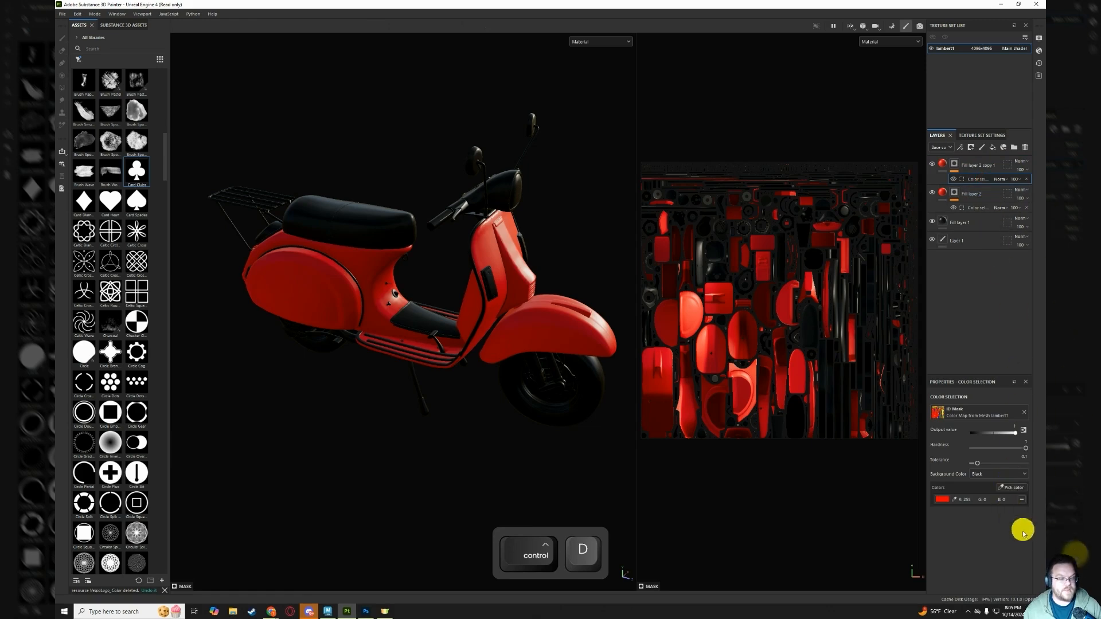
pyautogui.click(1021, 500)
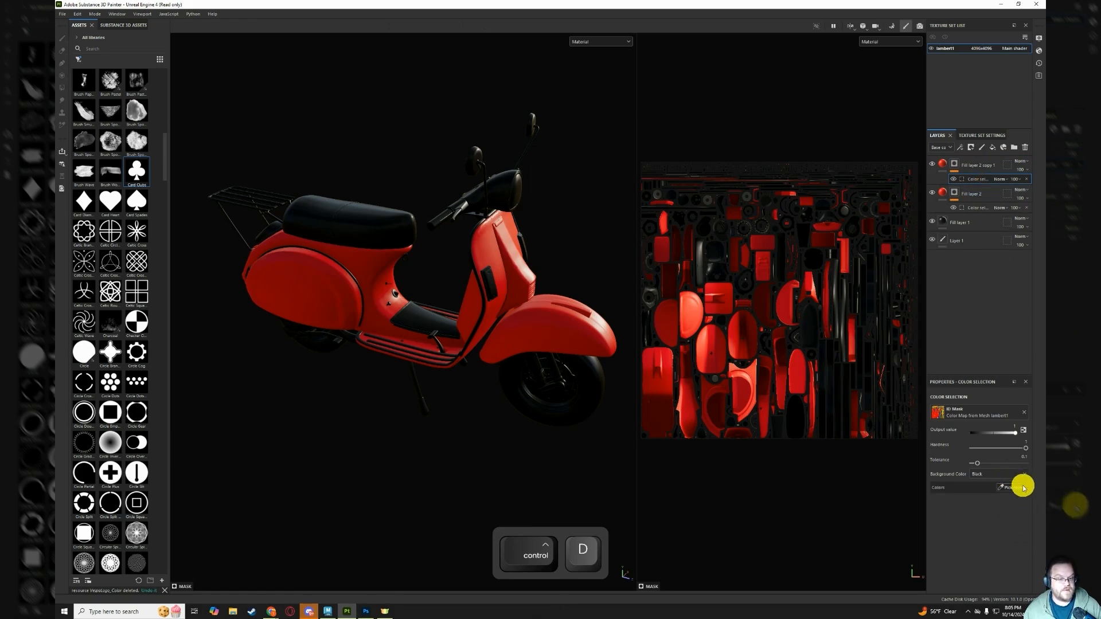
pyautogui.click(1013, 488)
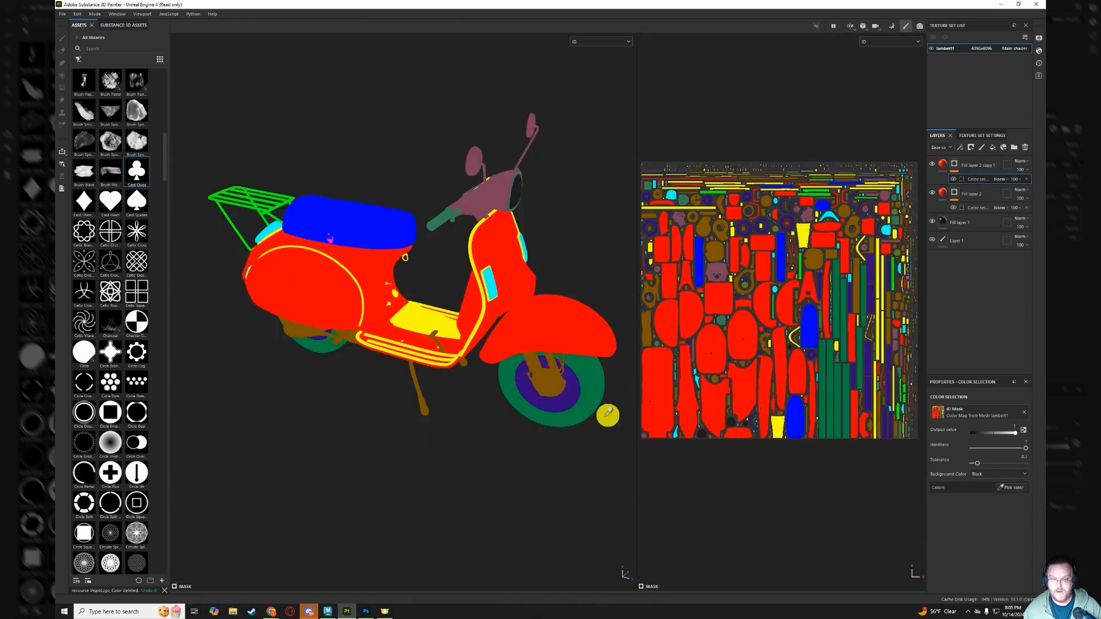
pyautogui.click(371, 226)
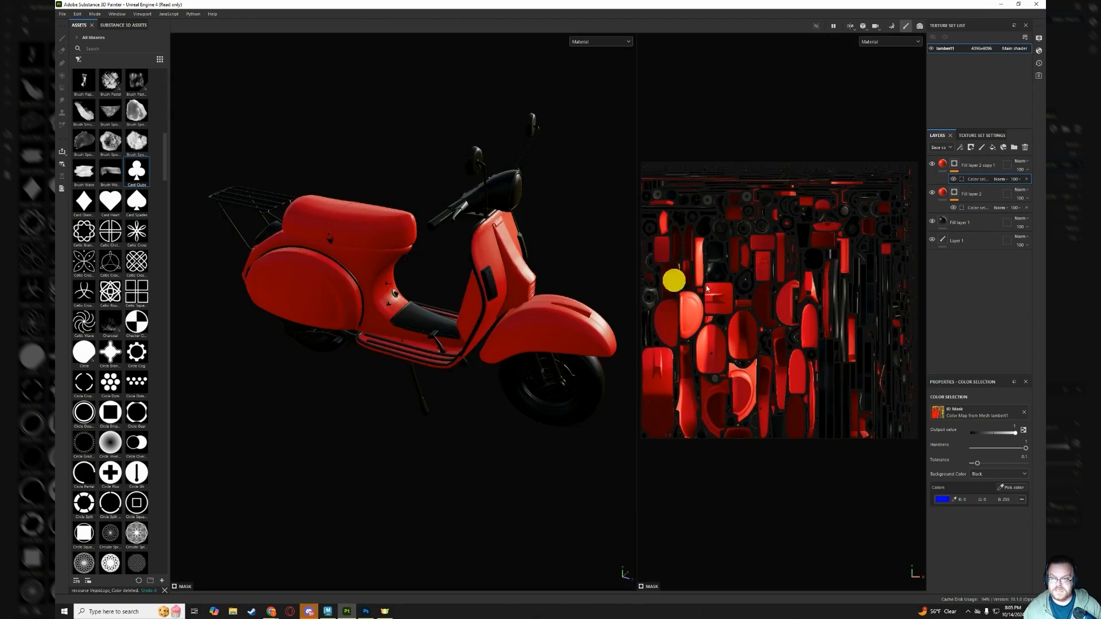
# Set the duplicated fill layer's base color to a dark orange-brown for the seat.
pyautogui.click(946, 164)
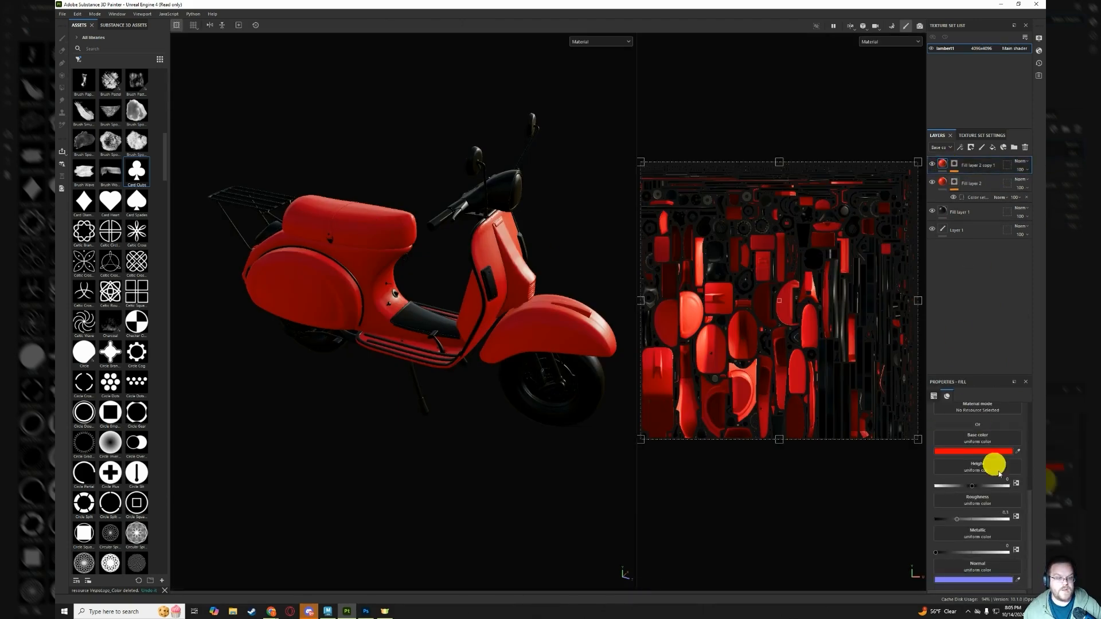
pyautogui.click(989, 451)
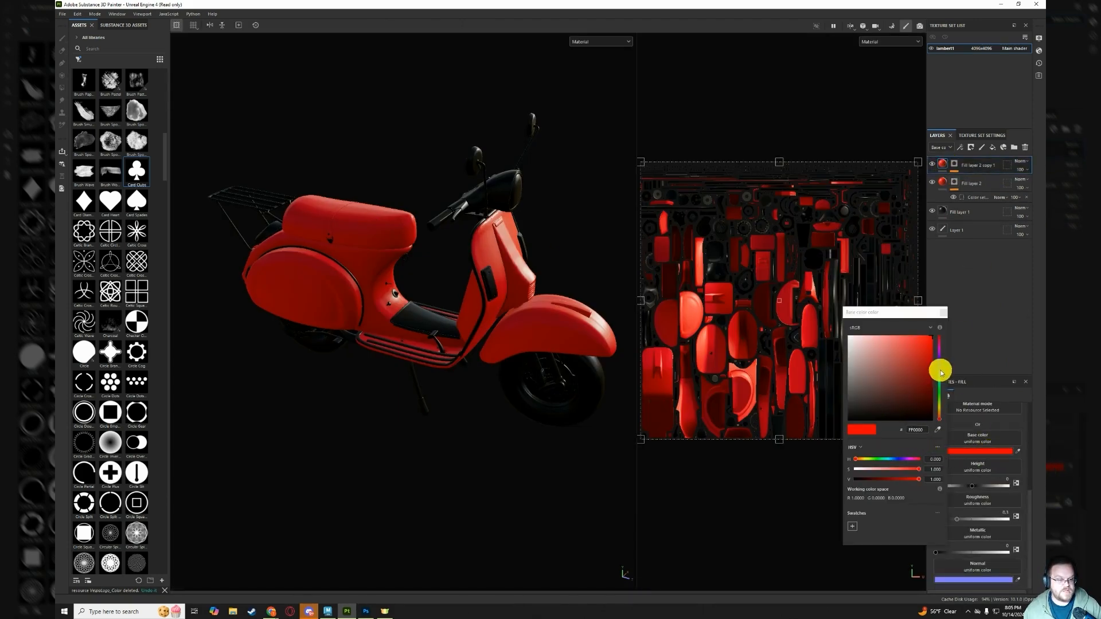
pyautogui.moveTo(941, 373); pyautogui.dragTo(929, 396)
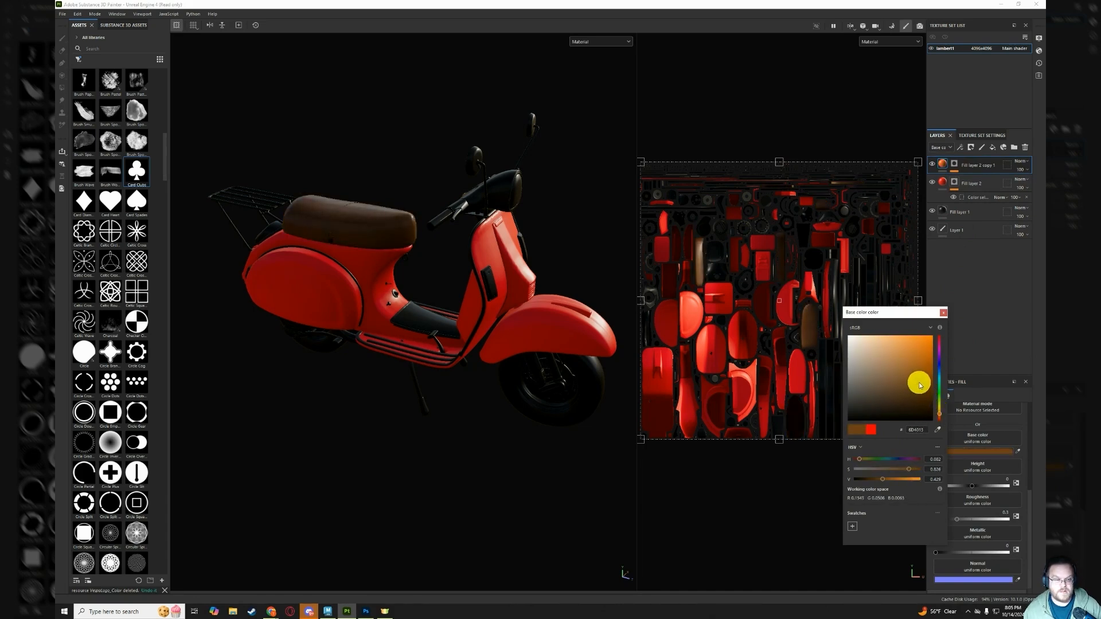
pyautogui.click(964, 308)
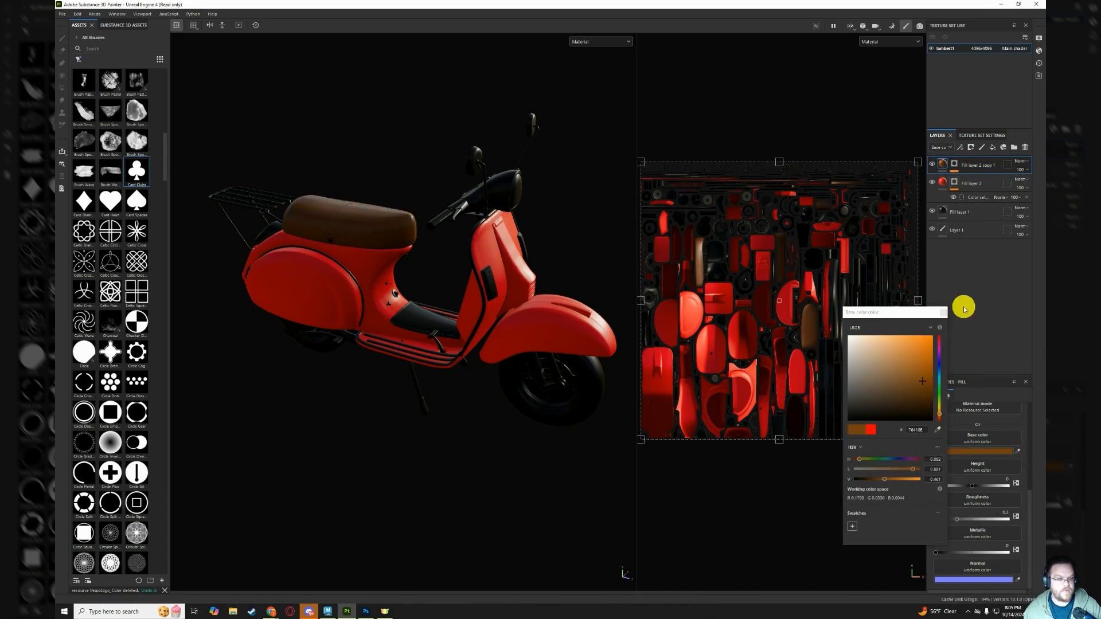
pyautogui.click(945, 313)
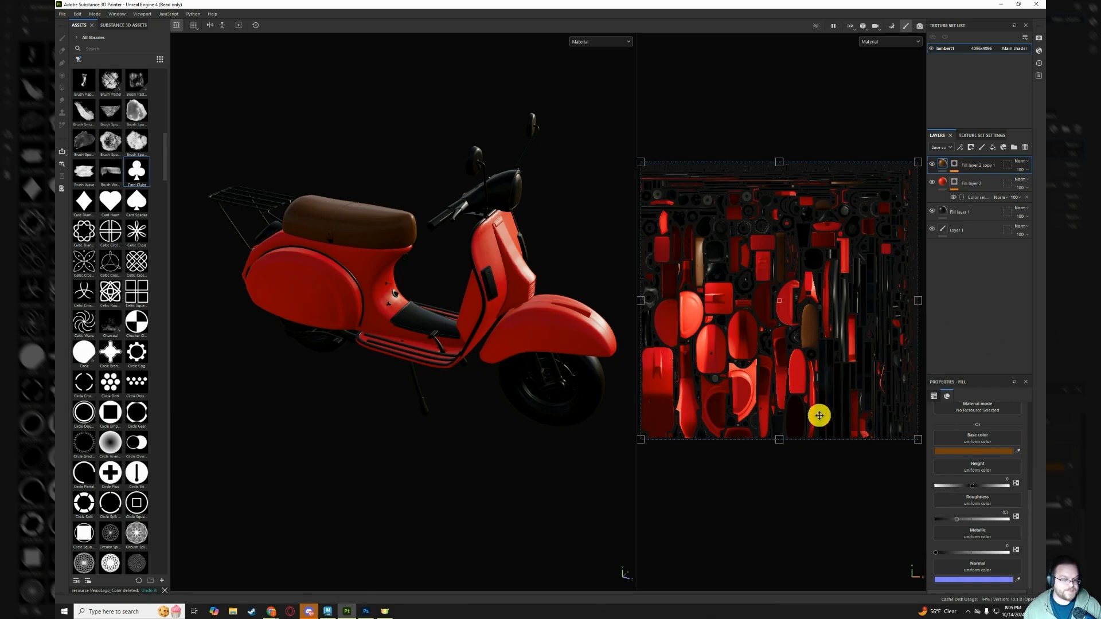
# Raise the brown seat layer's roughness to about 0.6.
pyautogui.keyDown('alt'); pyautogui.moveTo(385, 235); pyautogui.dragTo(256, 284); pyautogui.keyUp('alt')
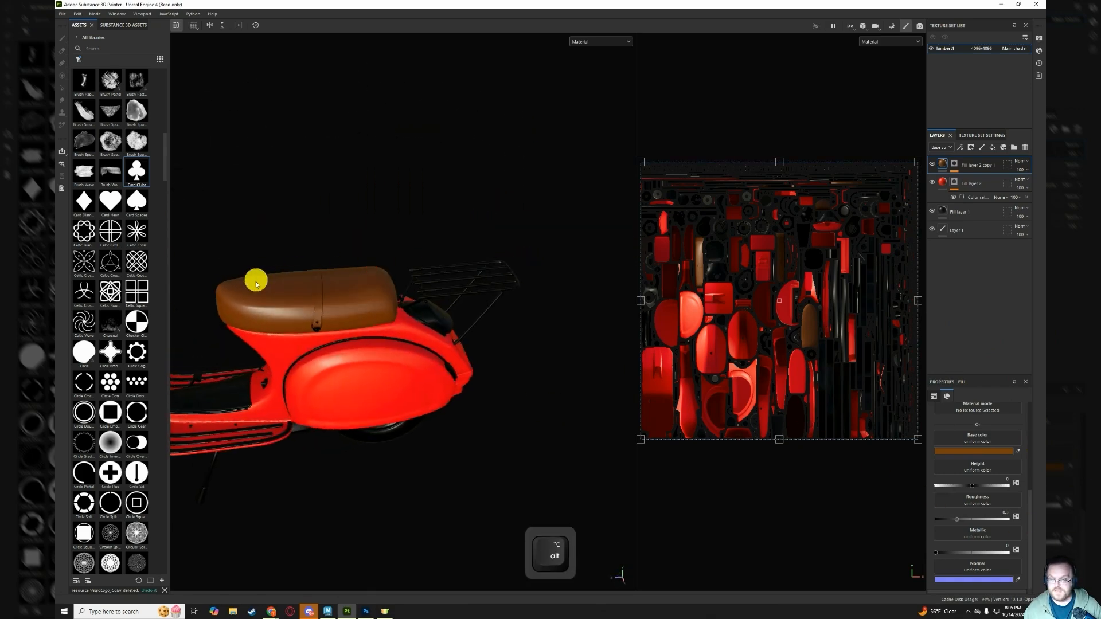
pyautogui.keyDown('alt'); pyautogui.moveTo(302, 341); pyautogui.dragTo(620, 275); pyautogui.keyUp('alt')
pyautogui.keyDown('alt'); pyautogui.moveTo(618, 284); pyautogui.dragTo(499, 263, button='middle'); pyautogui.keyUp('alt')
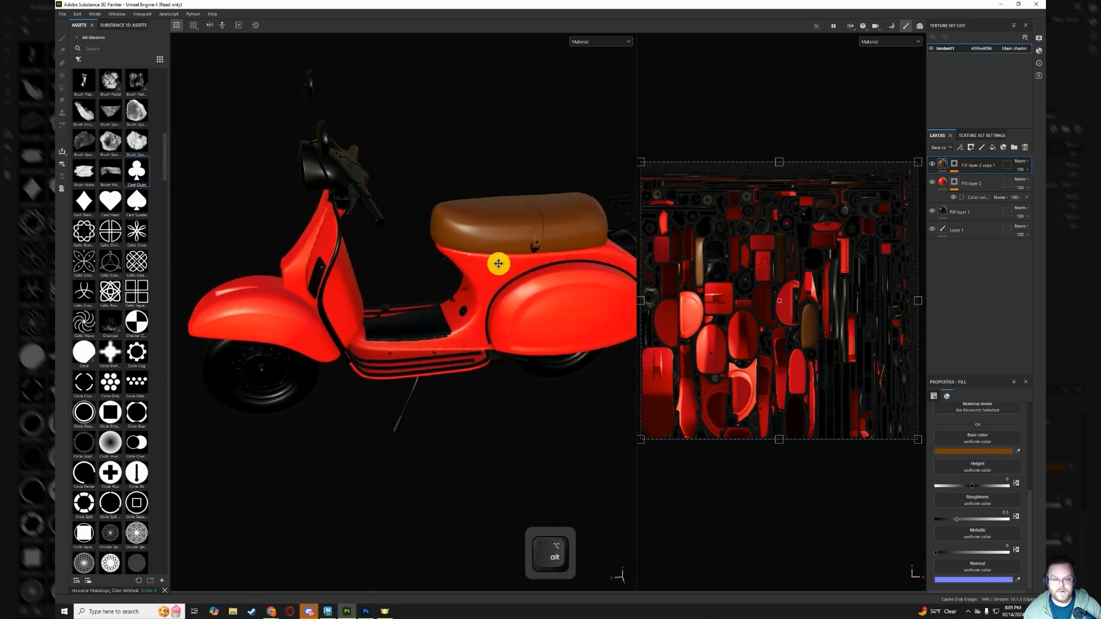
pyautogui.keyDown('alt'); pyautogui.moveTo(534, 228); pyautogui.dragTo(456, 227, button='right'); pyautogui.keyUp('alt')
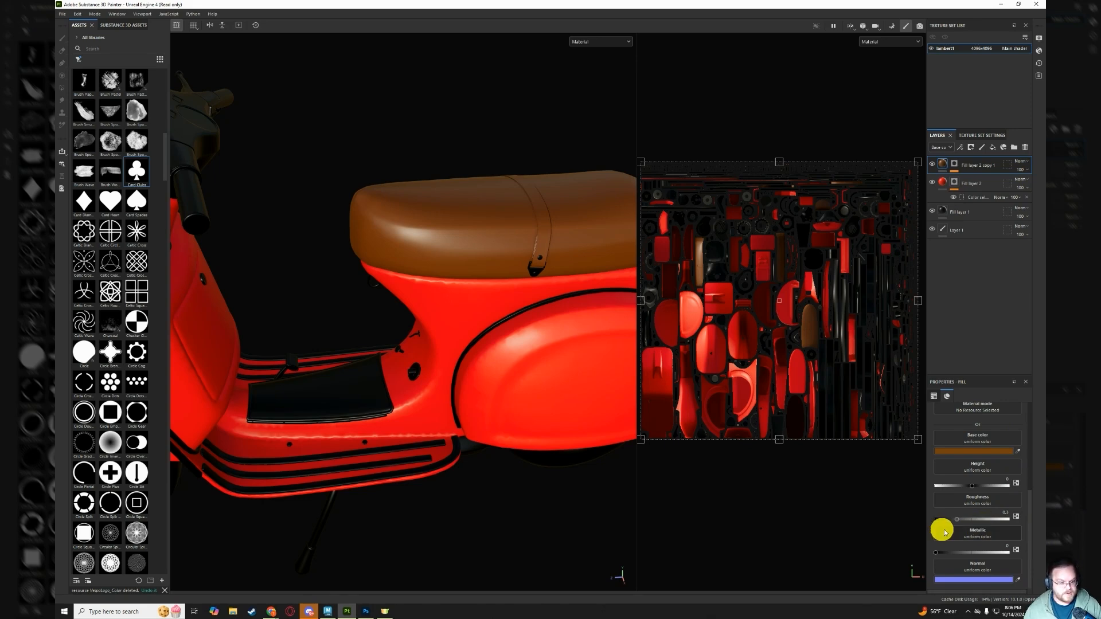
pyautogui.scroll(1, 997, 525)
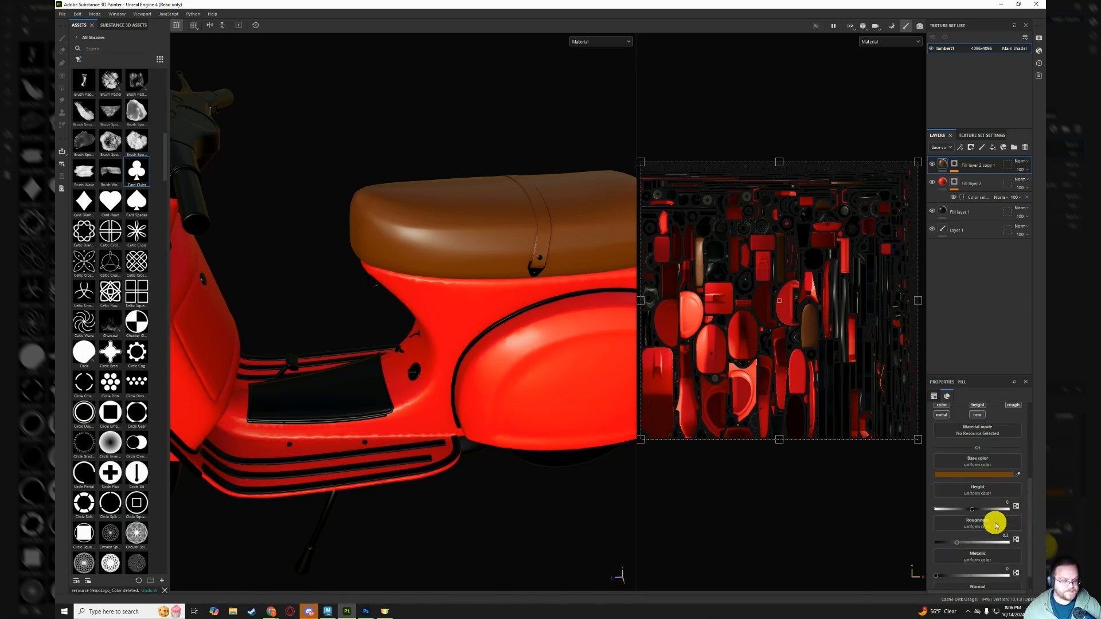
pyautogui.scroll(1, 997, 523)
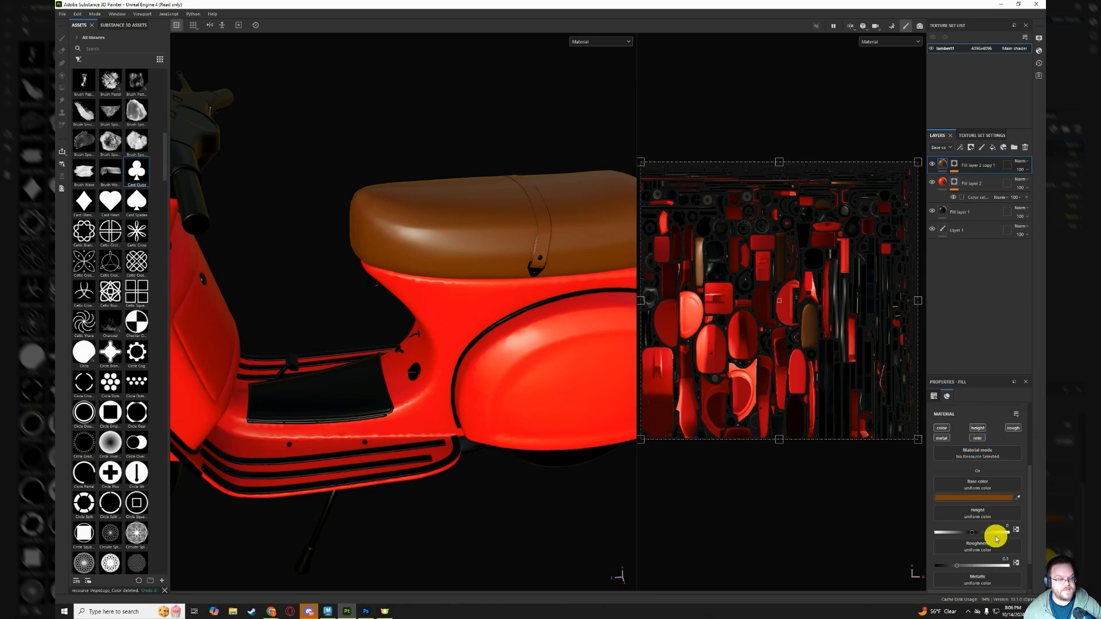
pyautogui.scroll(-2, 996, 538)
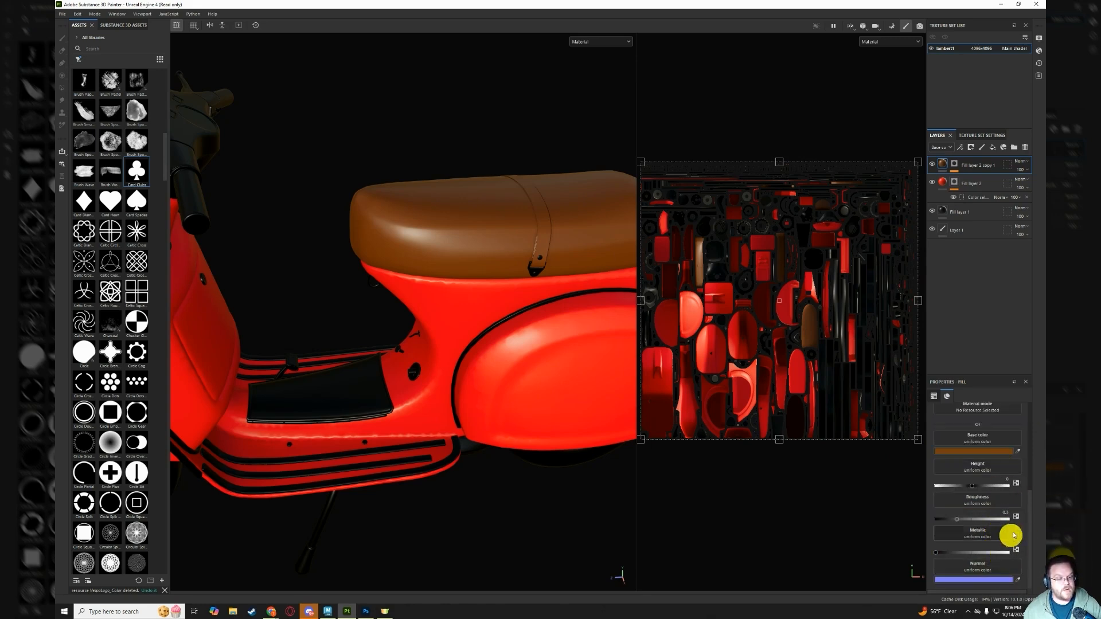
pyautogui.scroll(3, 998, 525)
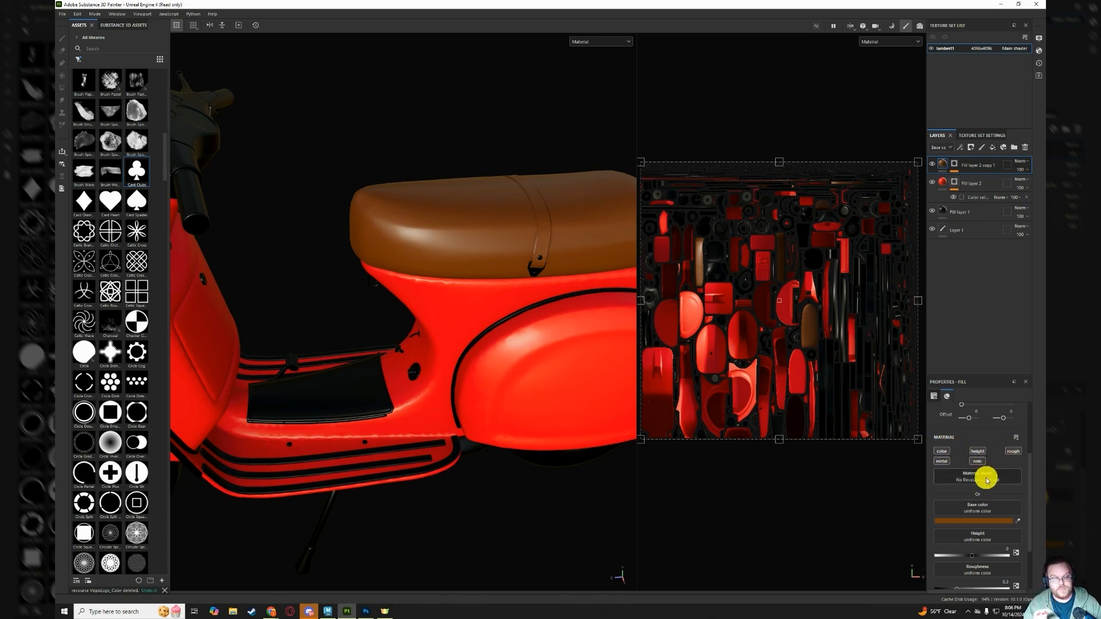
pyautogui.scroll(-2, 987, 489)
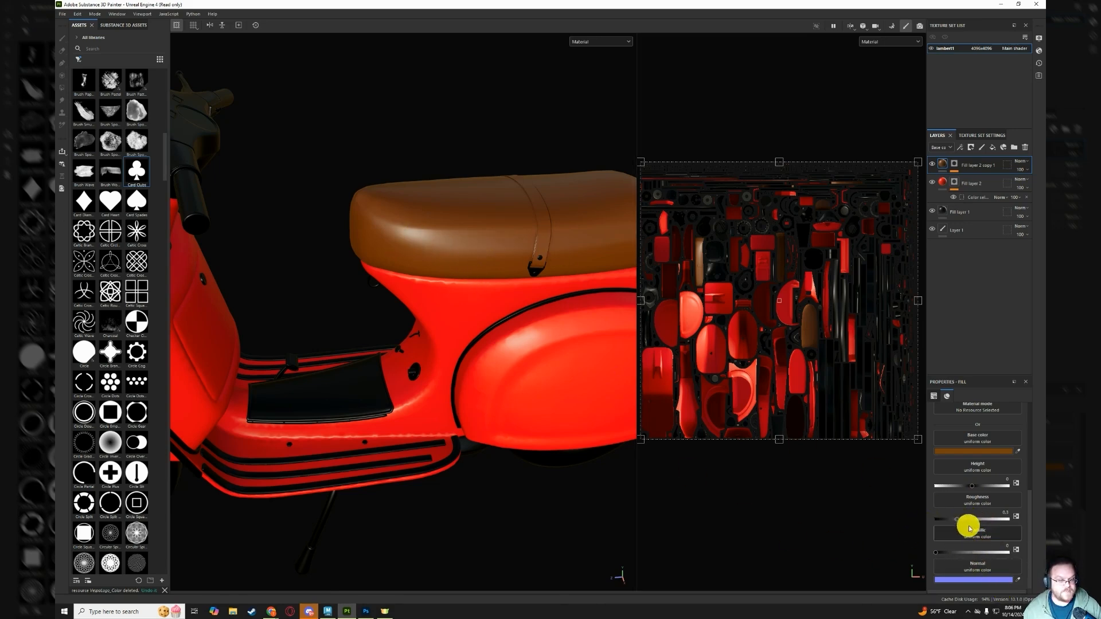
pyautogui.moveTo(965, 523); pyautogui.dragTo(984, 522)
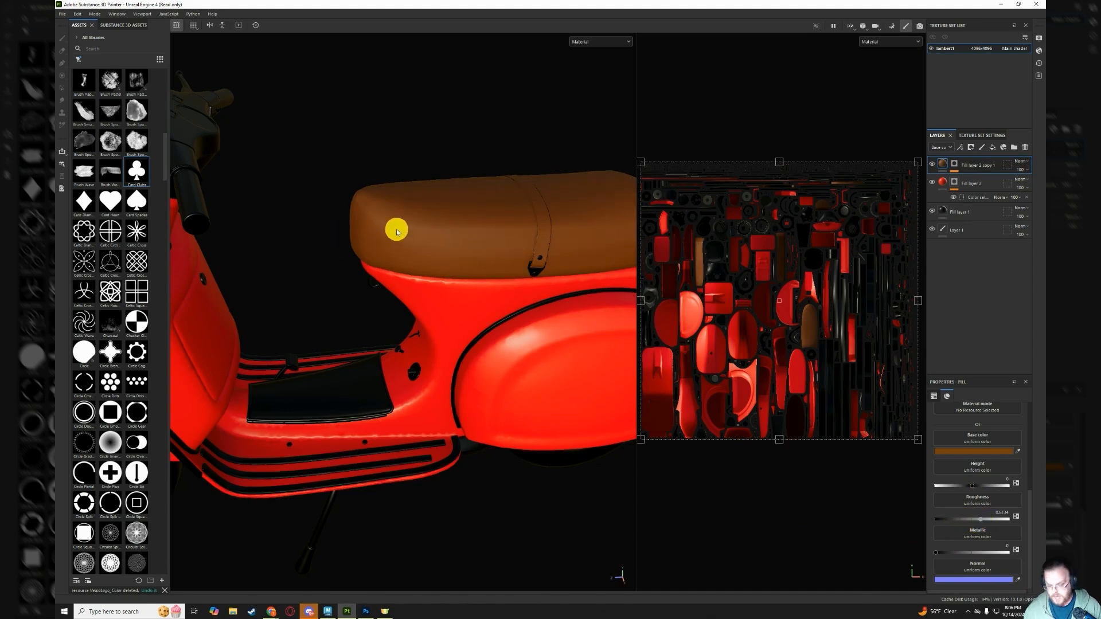
# Filter the asset library to show only materials and browse the available ones.
pyautogui.keyDown('alt'); pyautogui.moveTo(393, 229); pyautogui.dragTo(363, 246); pyautogui.keyUp('alt')
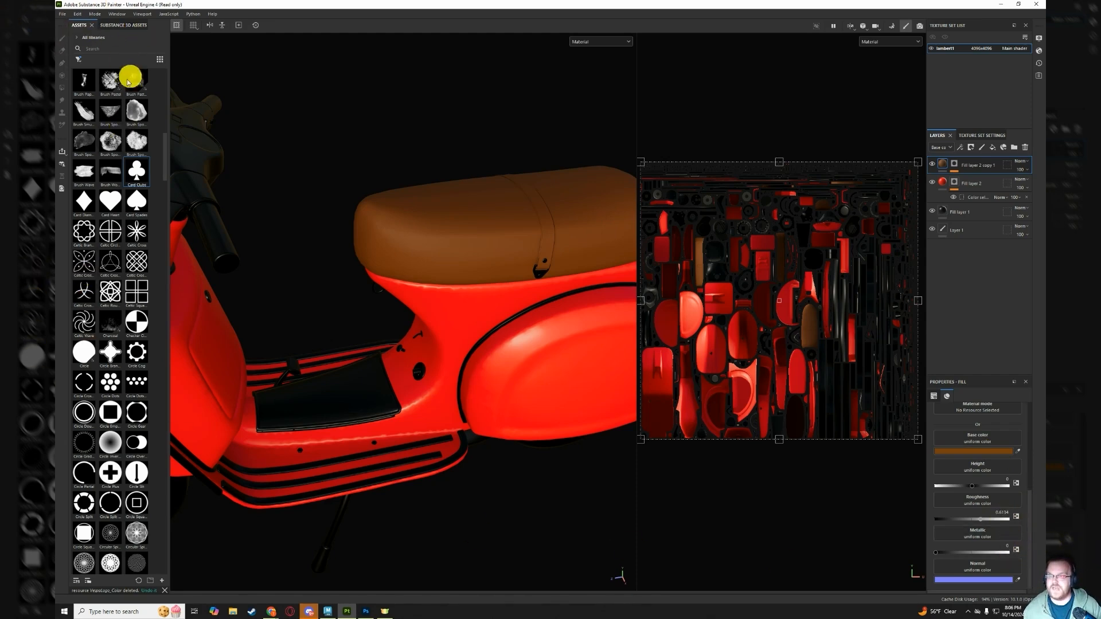
pyautogui.click(79, 59)
pyautogui.click(94, 154)
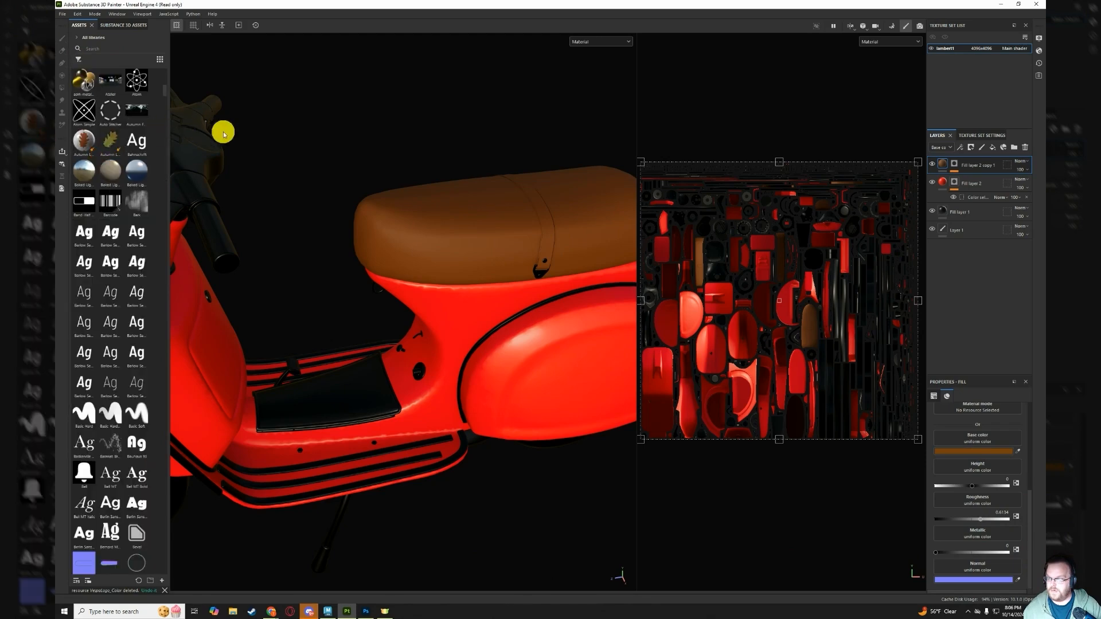
pyautogui.scroll(5, 107, 187)
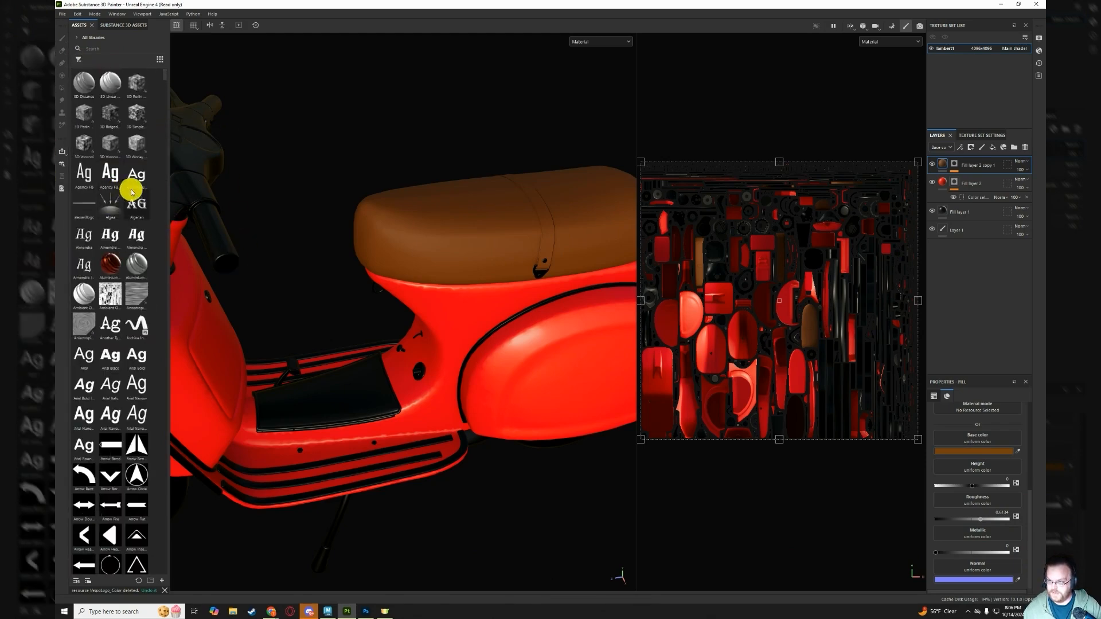
pyautogui.click(79, 60)
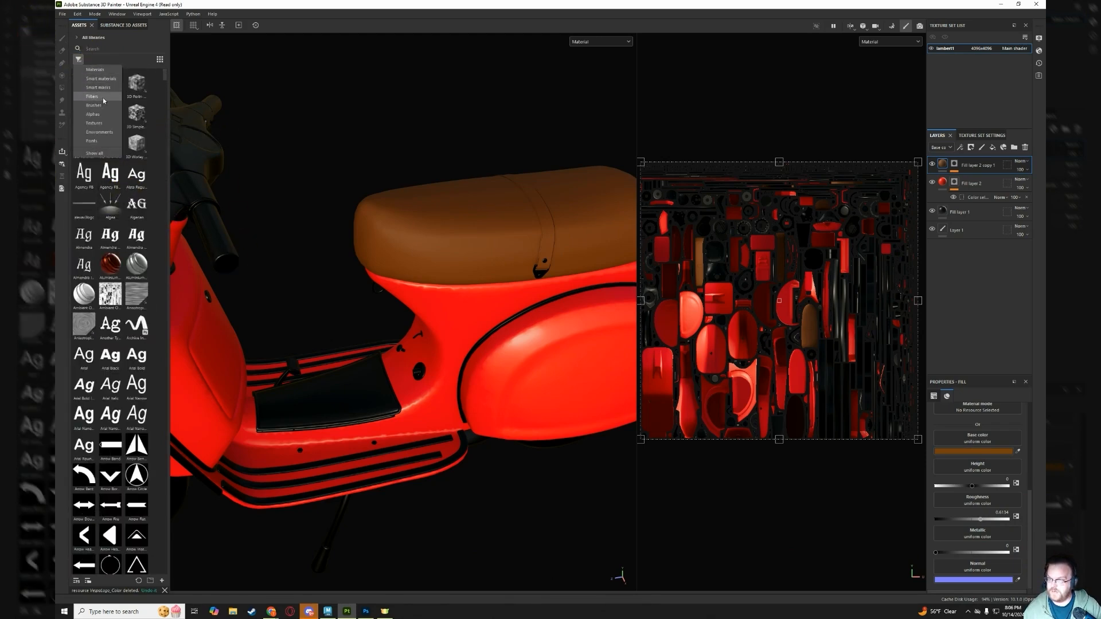
pyautogui.click(96, 69)
pyautogui.scroll(-3, 153, 312)
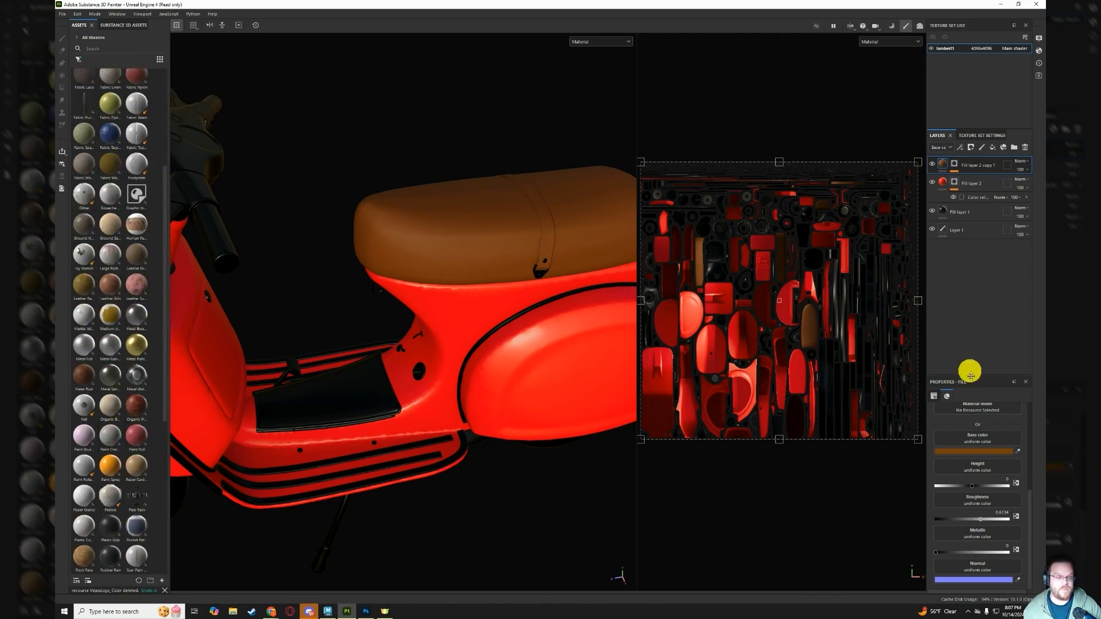
# Try a roughness of 0 on the brown seat layer, settle on about 0.58, and keep its metallic at 0.
pyautogui.scroll(3, 987, 537)
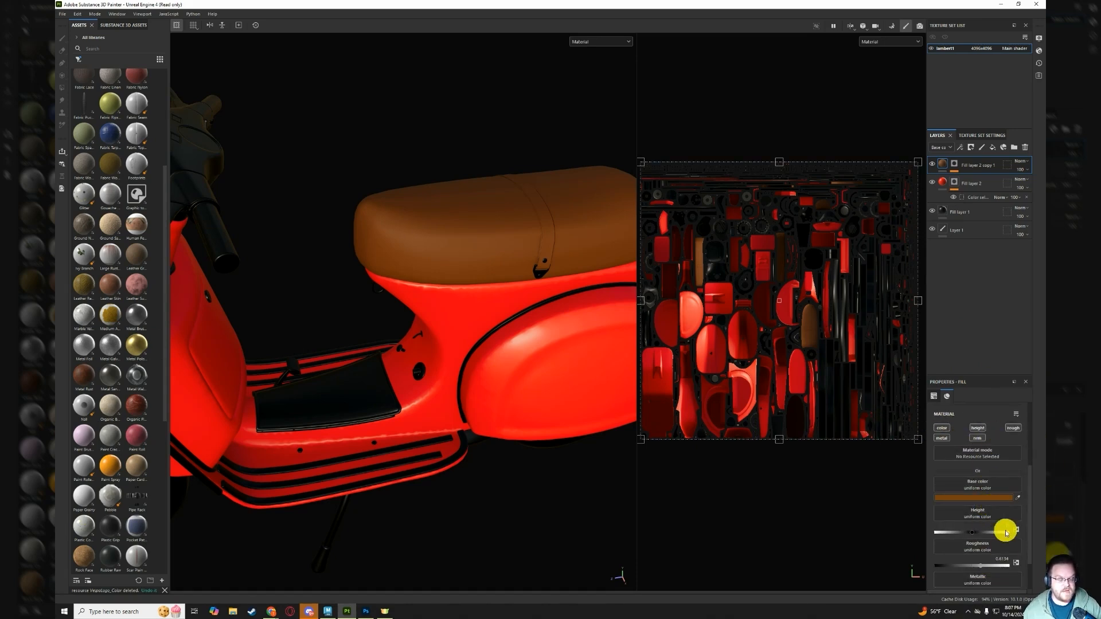
pyautogui.scroll(-3, 1006, 534)
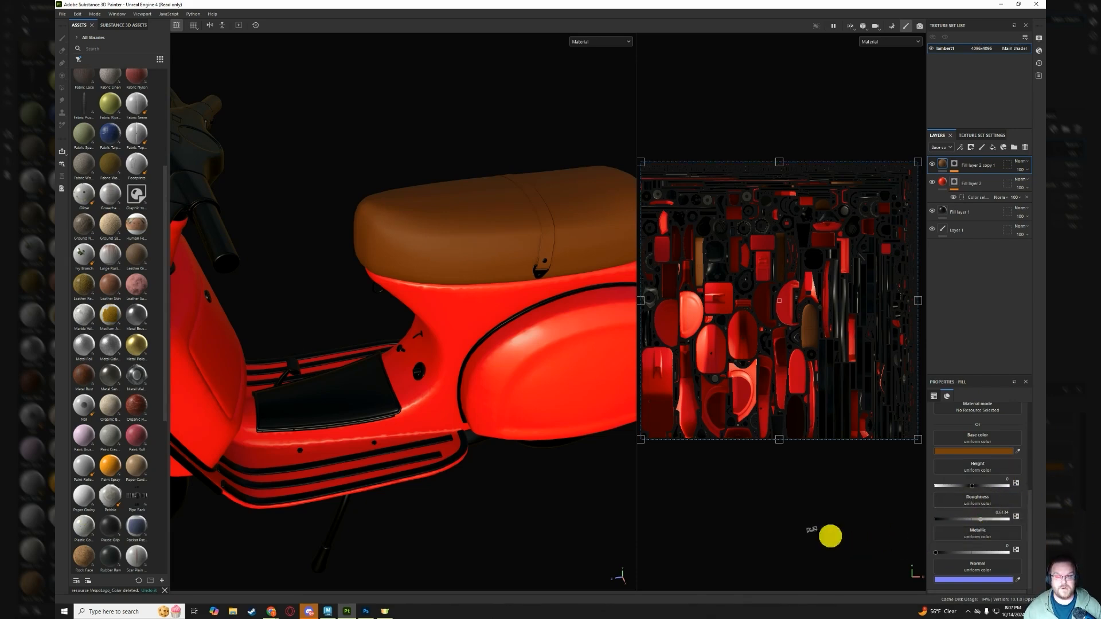
pyautogui.scroll(6, 439, 207)
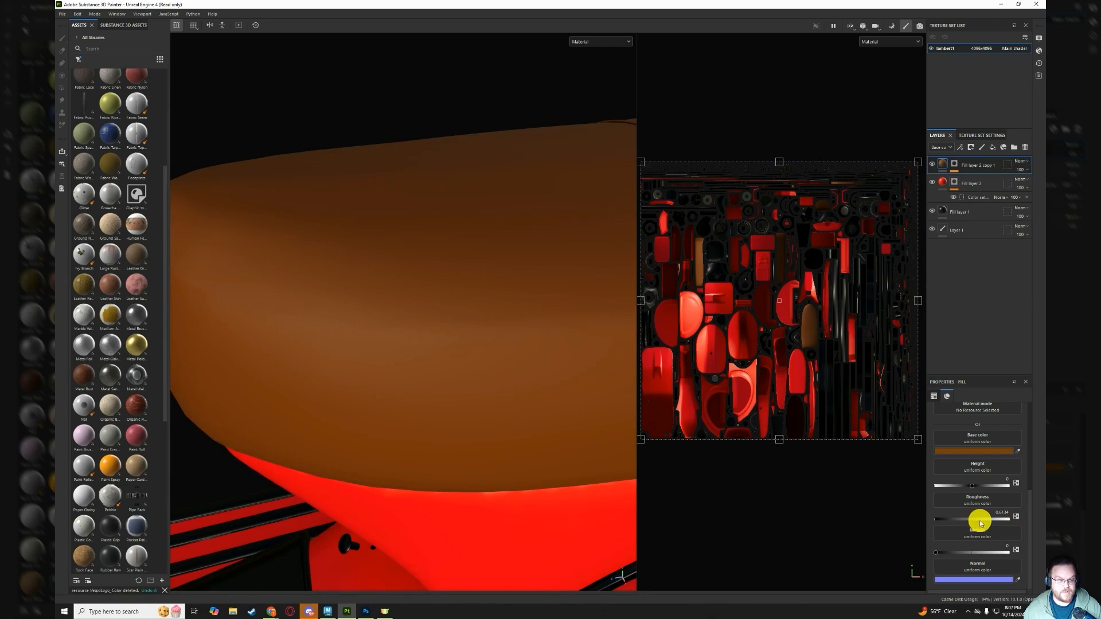
pyautogui.moveTo(991, 525)
pyautogui.mouseDown()
pyautogui.moveTo(1032, 516)
pyautogui.moveTo(885, 515)
pyautogui.moveTo(993, 516)
pyautogui.moveTo(921, 519)
pyautogui.mouseUp()
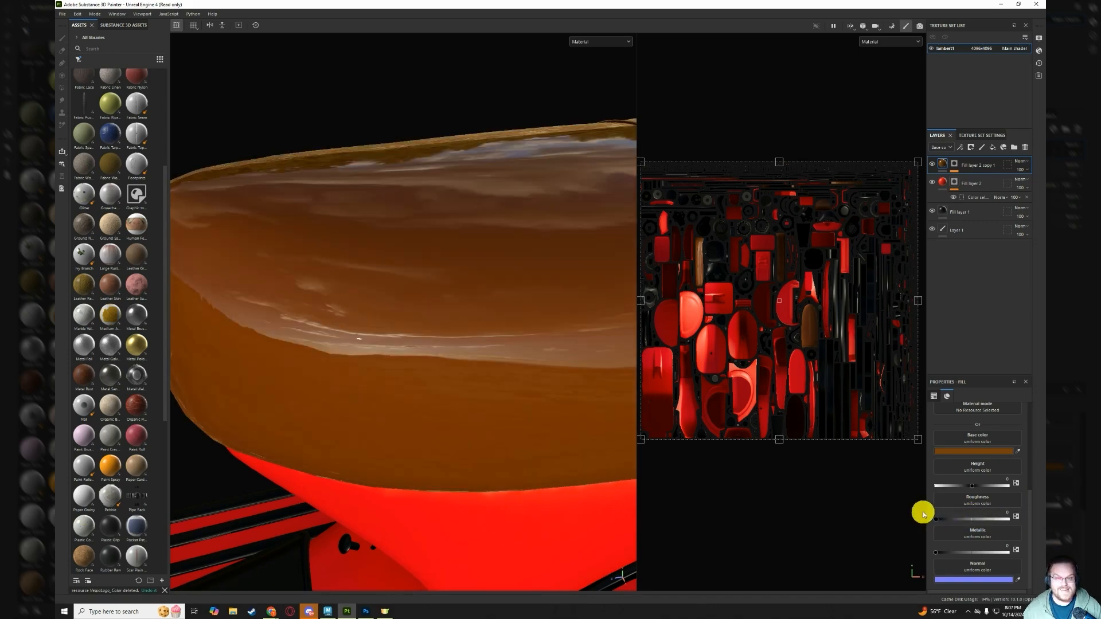
pyautogui.moveTo(941, 514); pyautogui.dragTo(973, 523)
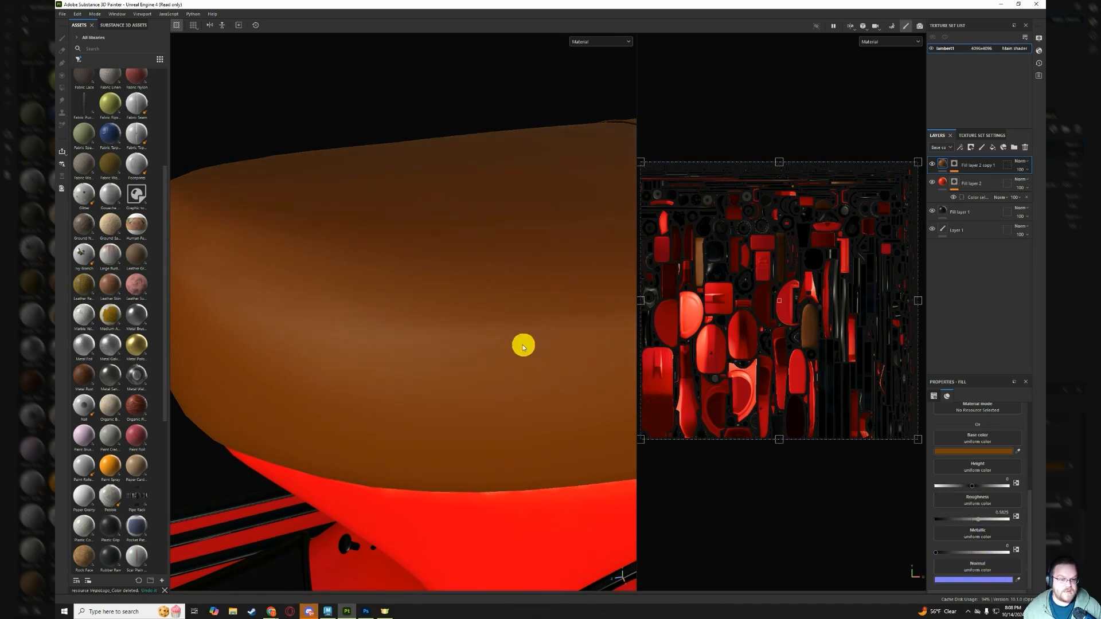
pyautogui.scroll(-5, 472, 380)
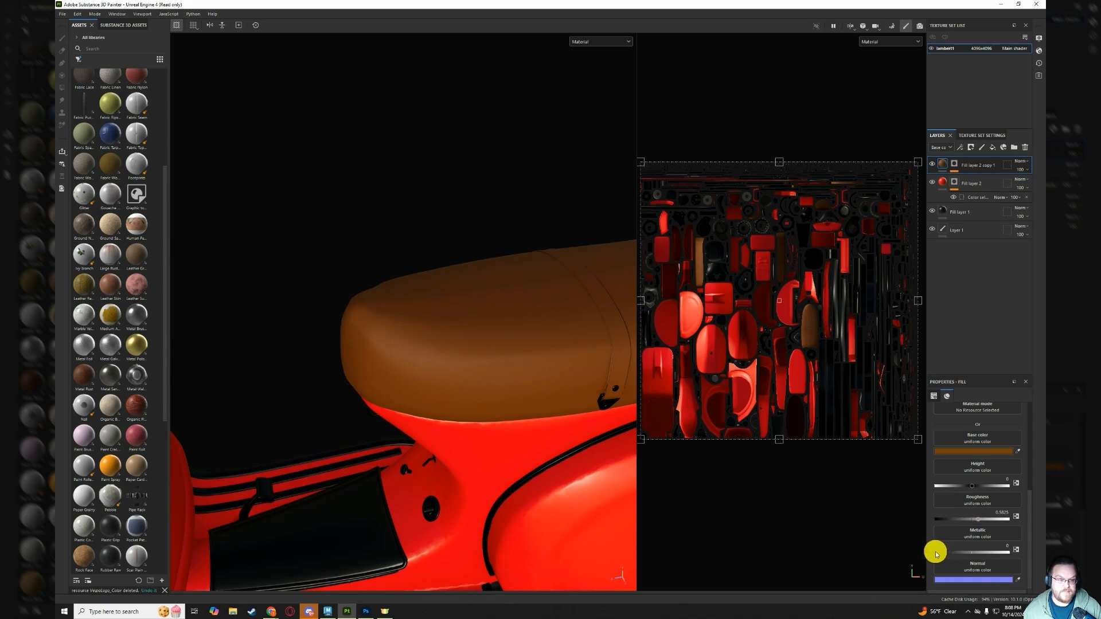
pyautogui.moveTo(941, 555)
pyautogui.mouseDown()
pyautogui.moveTo(1008, 553)
pyautogui.moveTo(920, 553)
pyautogui.moveTo(969, 552)
pyautogui.moveTo(931, 554)
pyautogui.mouseUp()
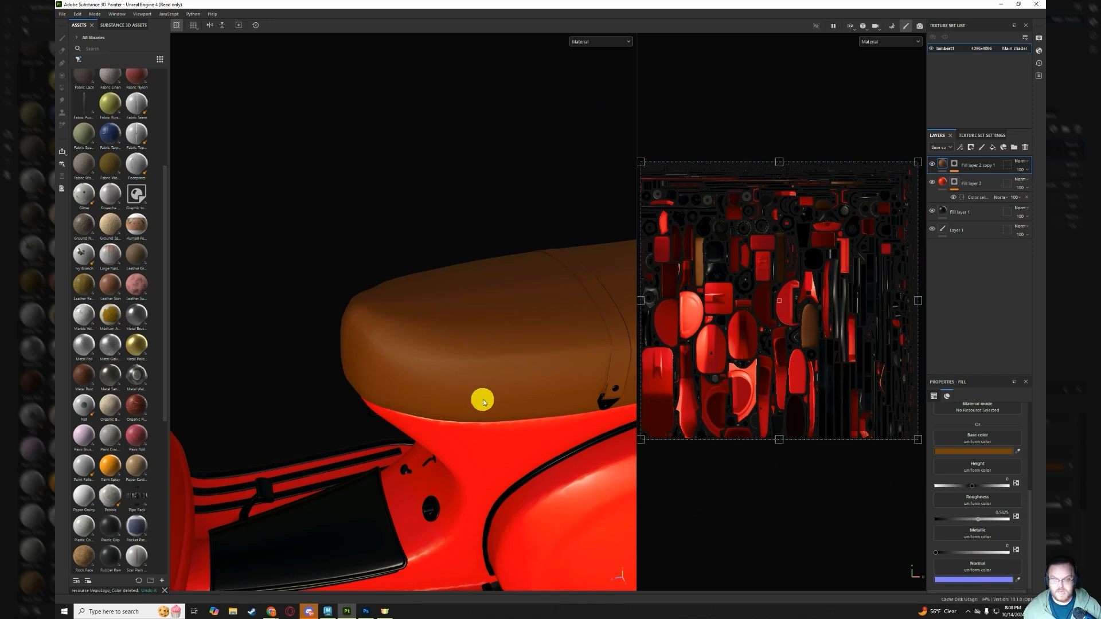
# Duplicate the brown seat layer and replace the blue in the copy's color selection with the tire's dark green ID colour.
pyautogui.scroll(-2, 490, 394)
pyautogui.scroll(-3, 490, 392)
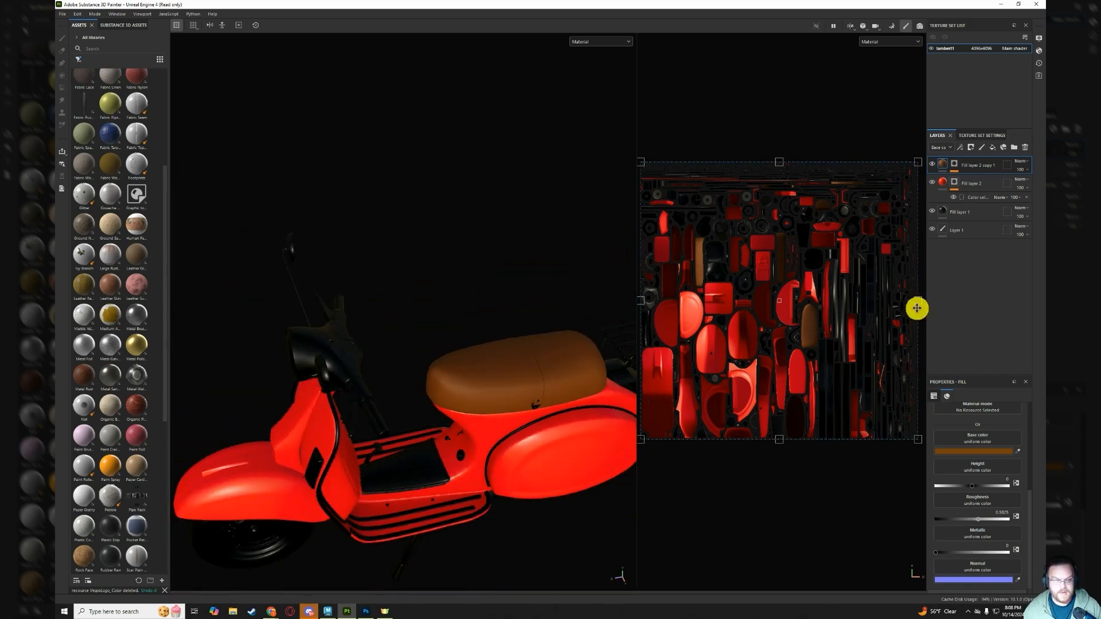
pyautogui.click(962, 168)
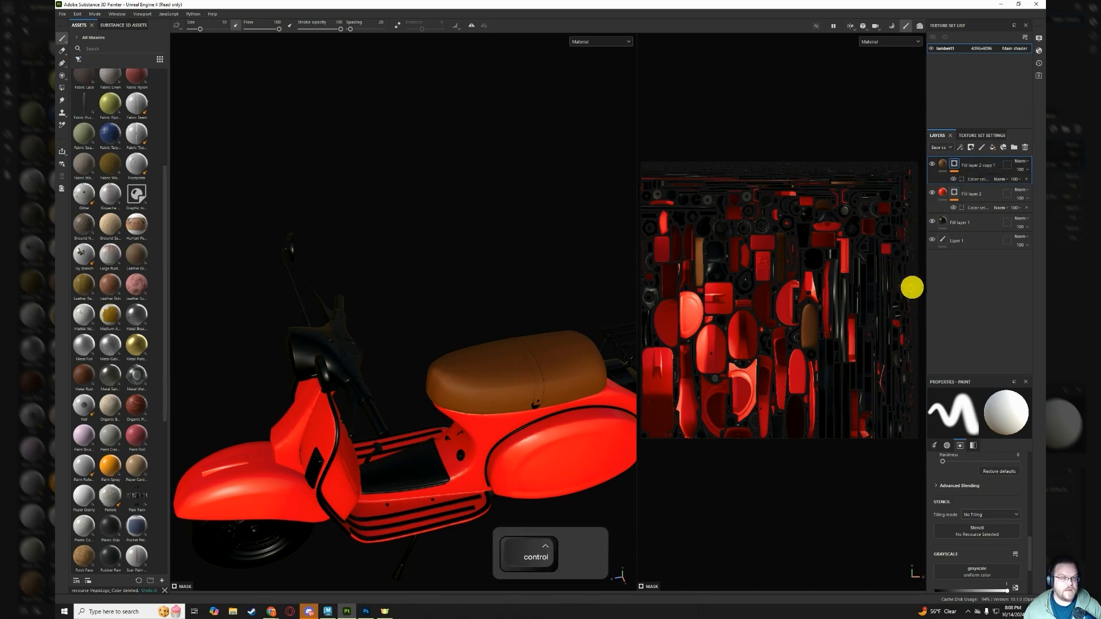
pyautogui.hotkey('ctrl', 'd')
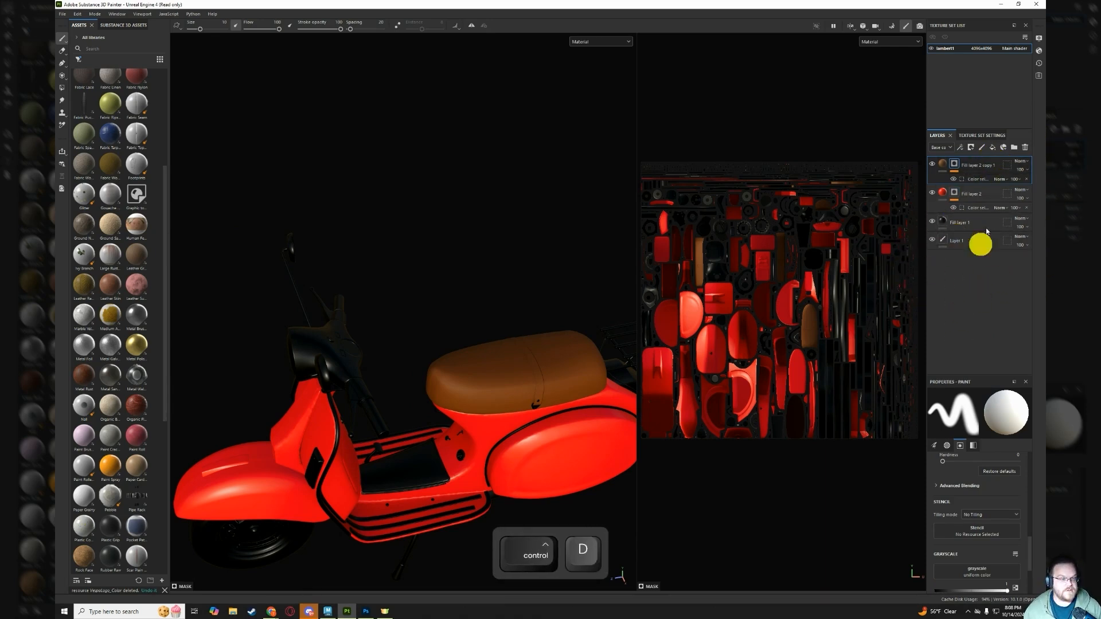
pyautogui.click(946, 166)
pyautogui.hotkey('ctrl', 'd')
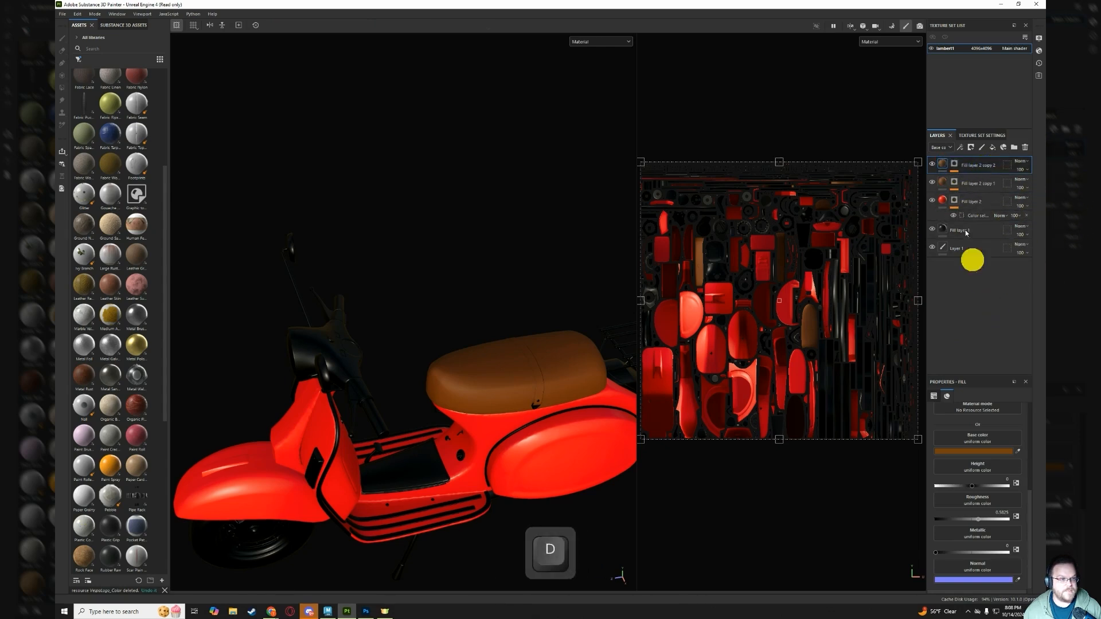
pyautogui.click(955, 164)
pyautogui.click(977, 179)
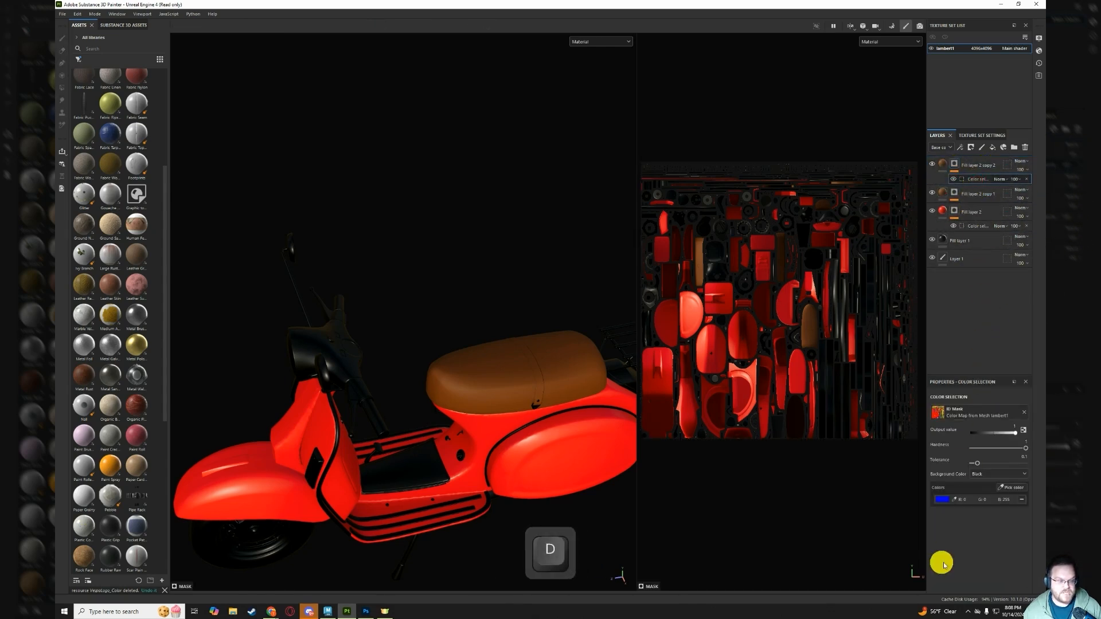
pyautogui.click(1022, 500)
pyautogui.click(1013, 487)
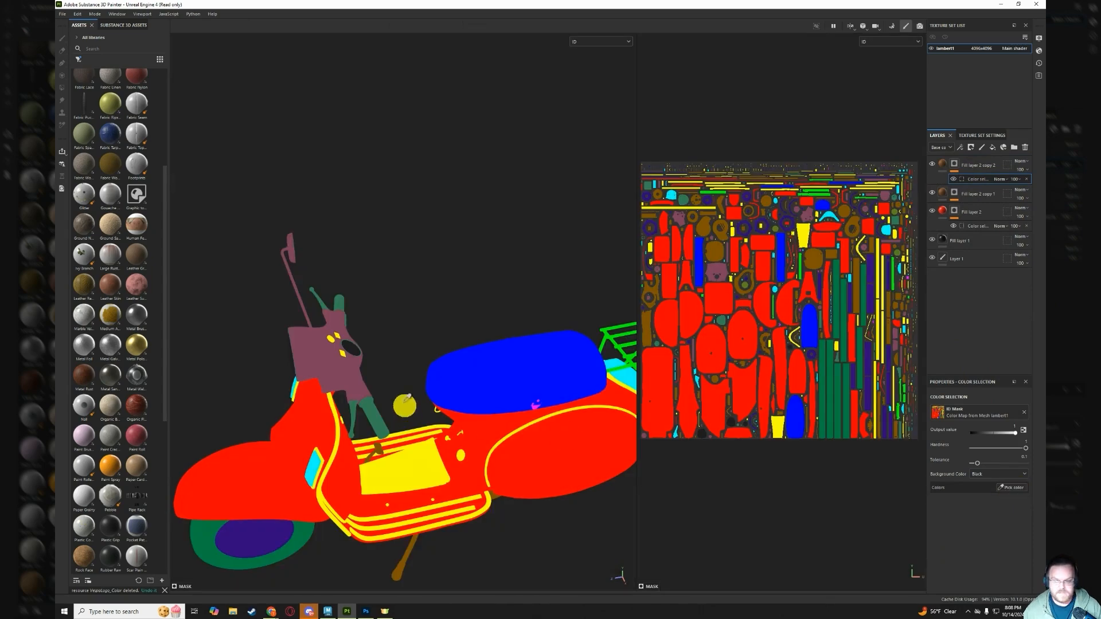
pyautogui.click(311, 538)
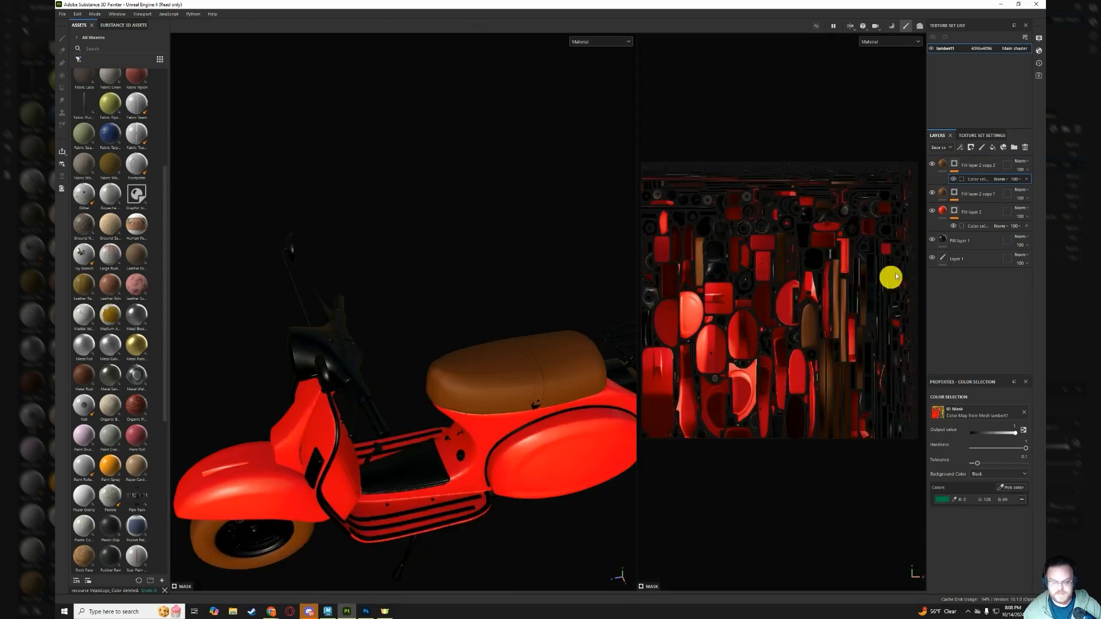
# Set the tire layer's base color to black.
pyautogui.click(943, 166)
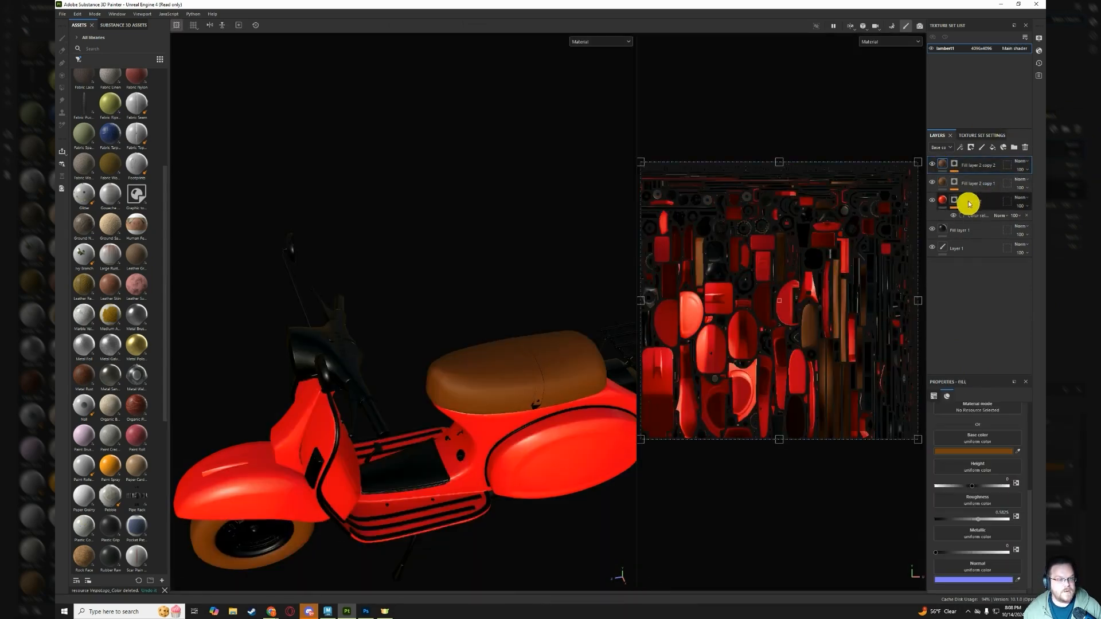
pyautogui.click(978, 440)
pyautogui.click(979, 442)
pyautogui.click(979, 442)
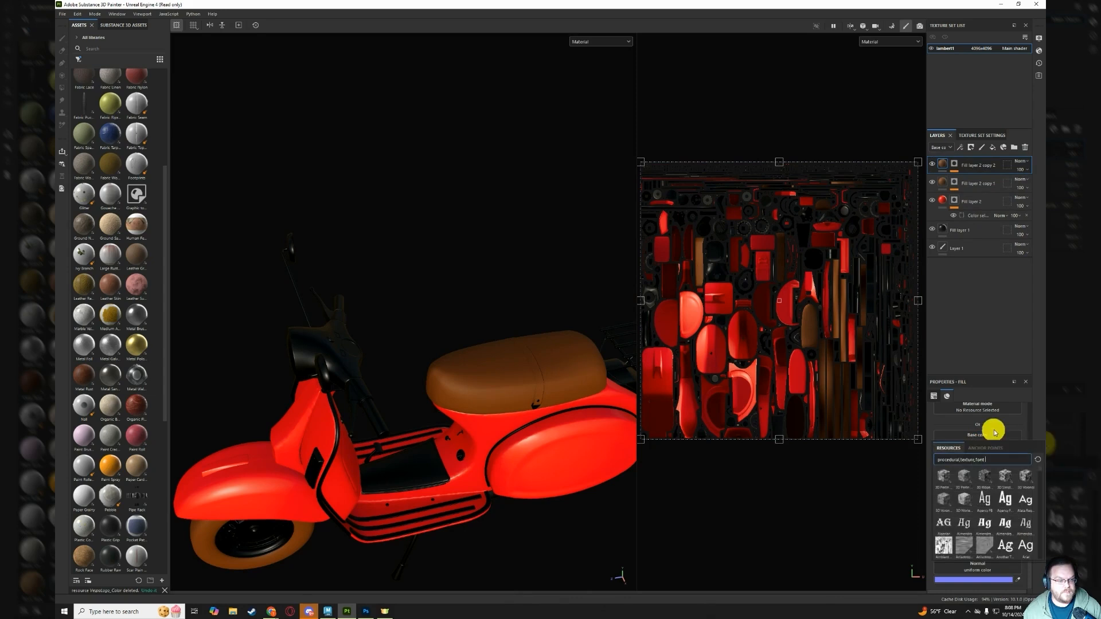
pyautogui.click(997, 425)
pyautogui.click(1002, 456)
pyautogui.moveTo(870, 403); pyautogui.dragTo(807, 455)
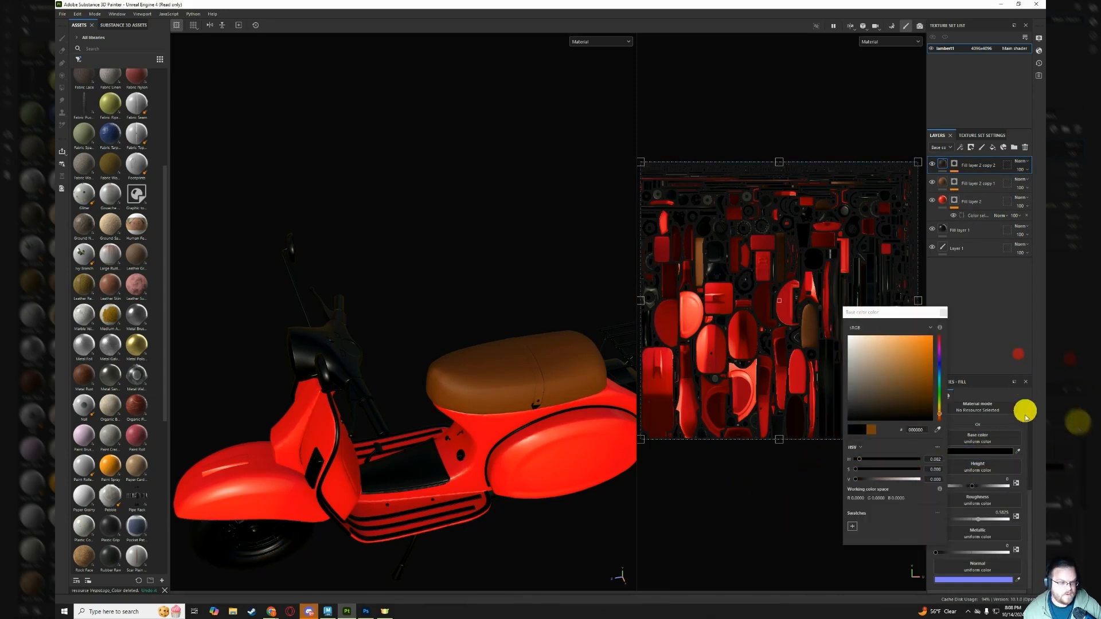
pyautogui.click(946, 312)
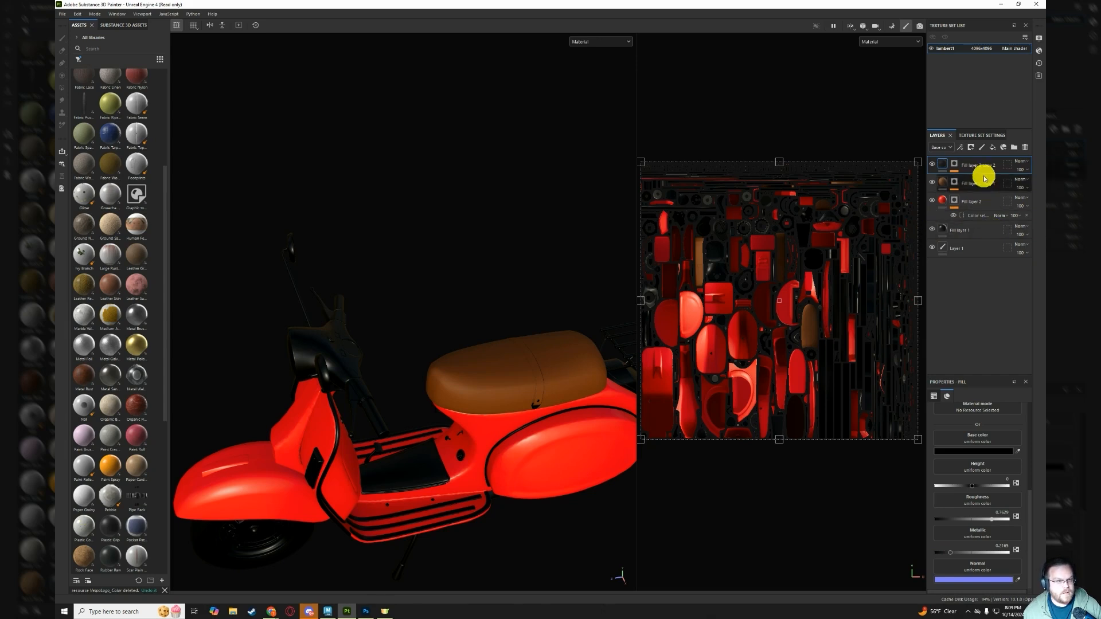
# Duplicate the black tire layer and replace the green in the copy's color selection with the floor mat and trim's yellow ID colour.
pyautogui.hotkey('ctrl', 'd')
pyautogui.click(954, 165)
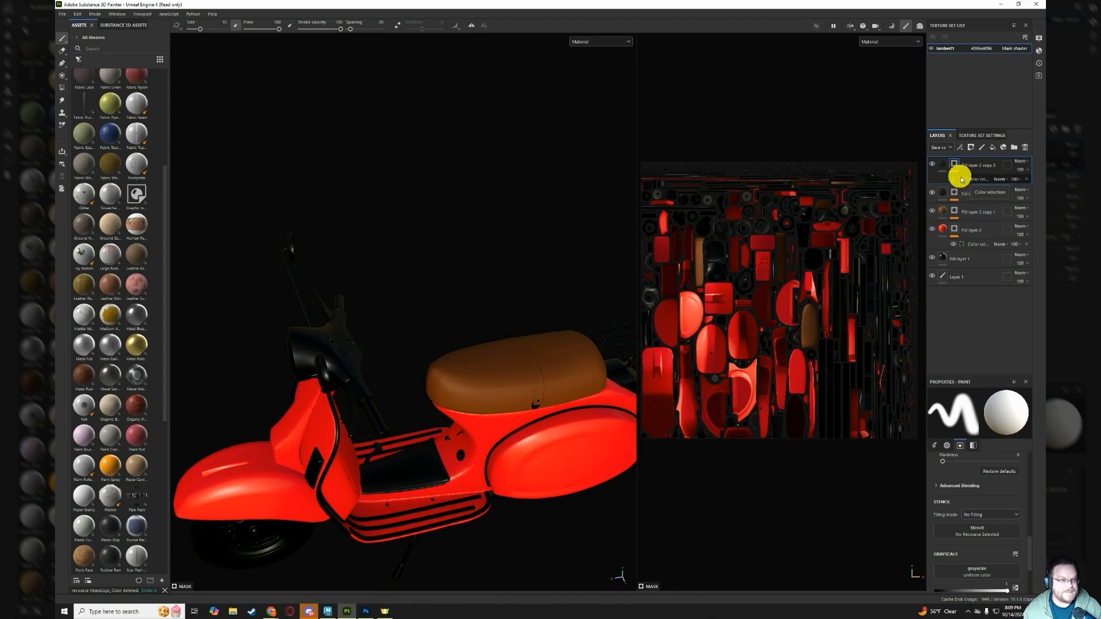
pyautogui.click(962, 180)
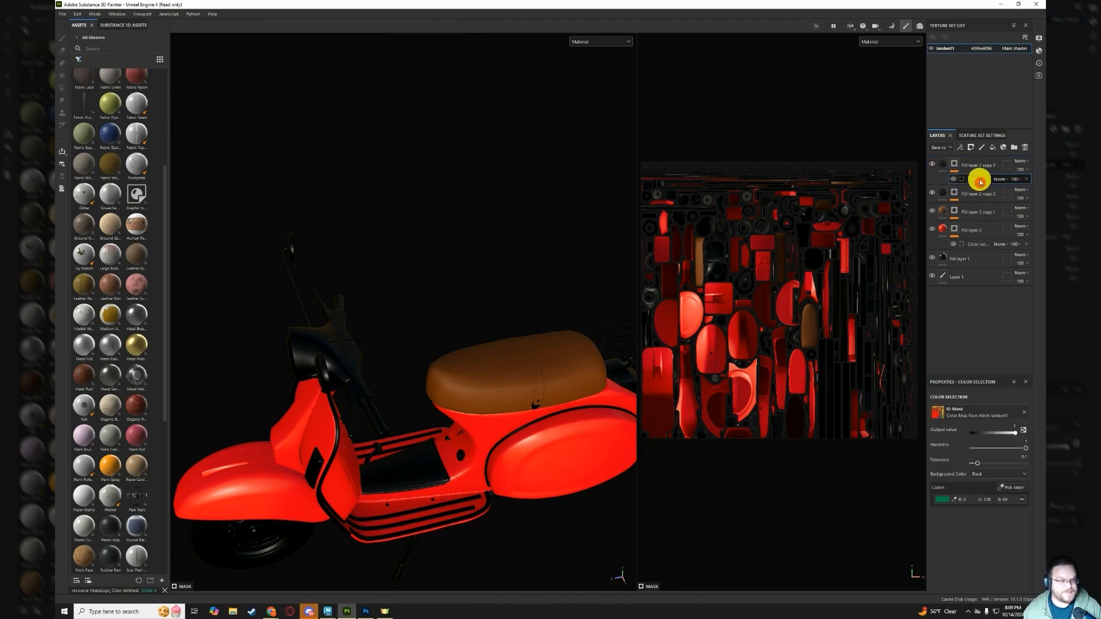
pyautogui.click(1022, 499)
pyautogui.click(1010, 488)
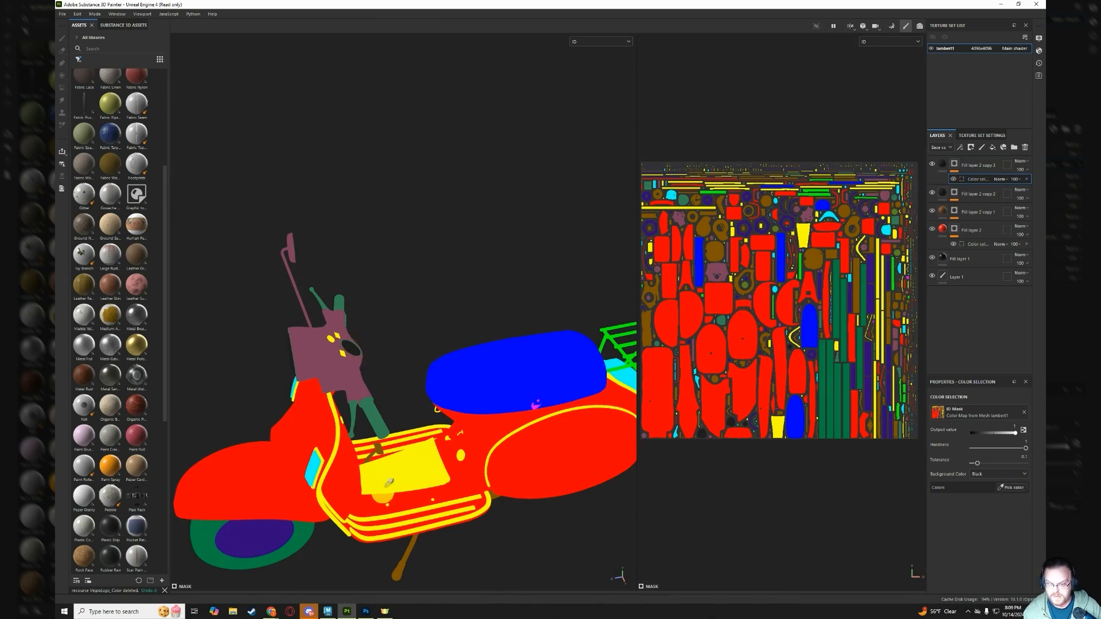
pyautogui.click(388, 485)
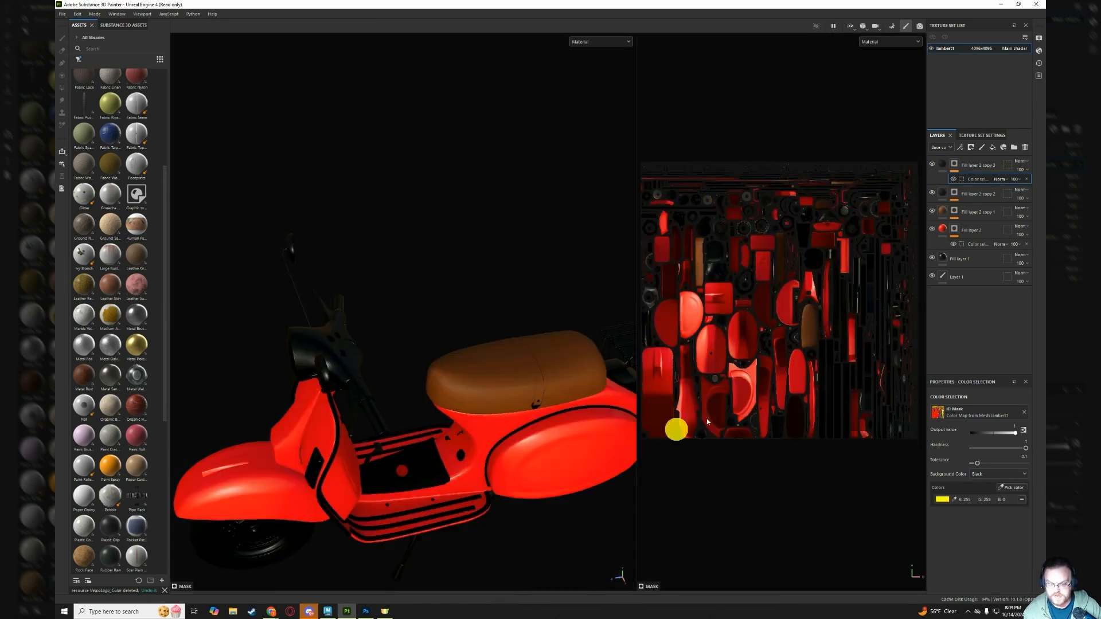
# Set the floor mat and trim layer's base color to a dark golden yellow and raise its metallic to about 0.87.
pyautogui.click(946, 168)
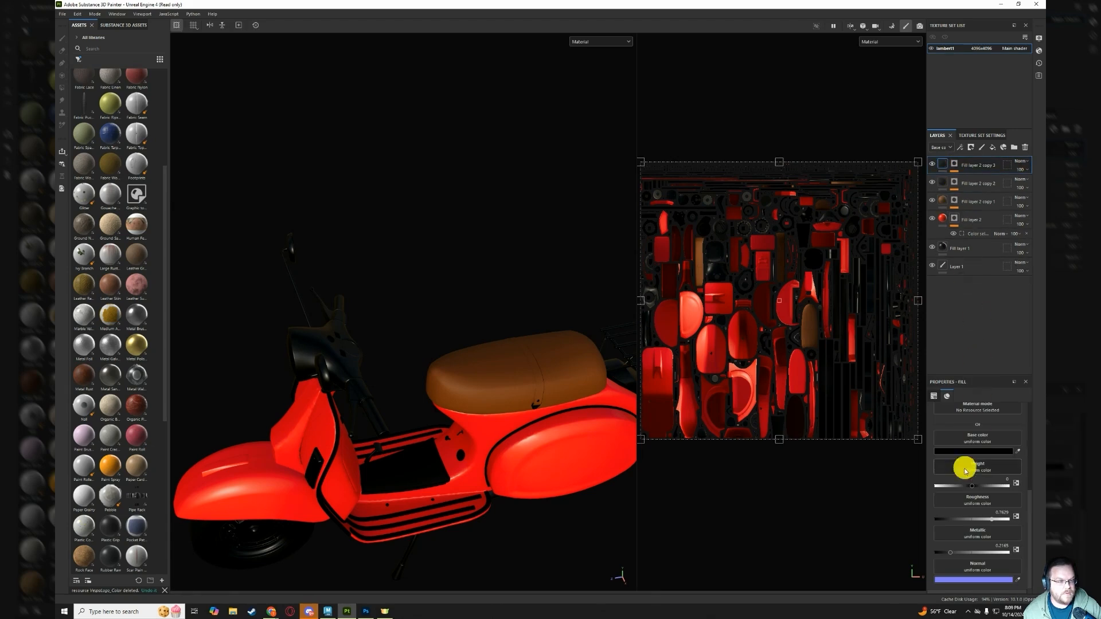
pyautogui.click(982, 451)
pyautogui.moveTo(939, 394); pyautogui.dragTo(928, 358)
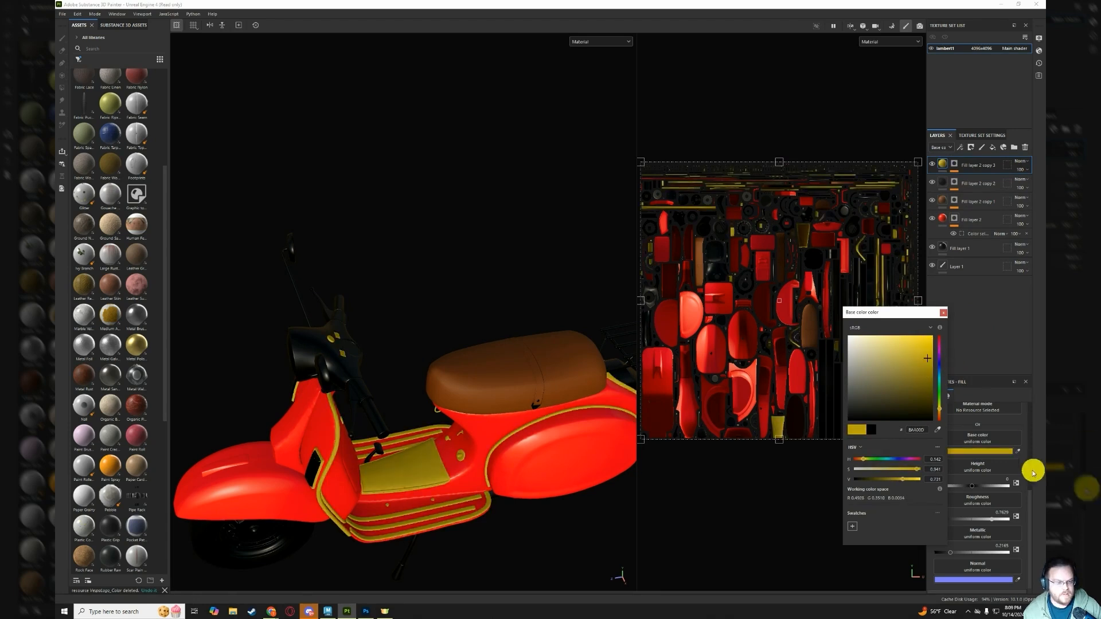
pyautogui.click(944, 314)
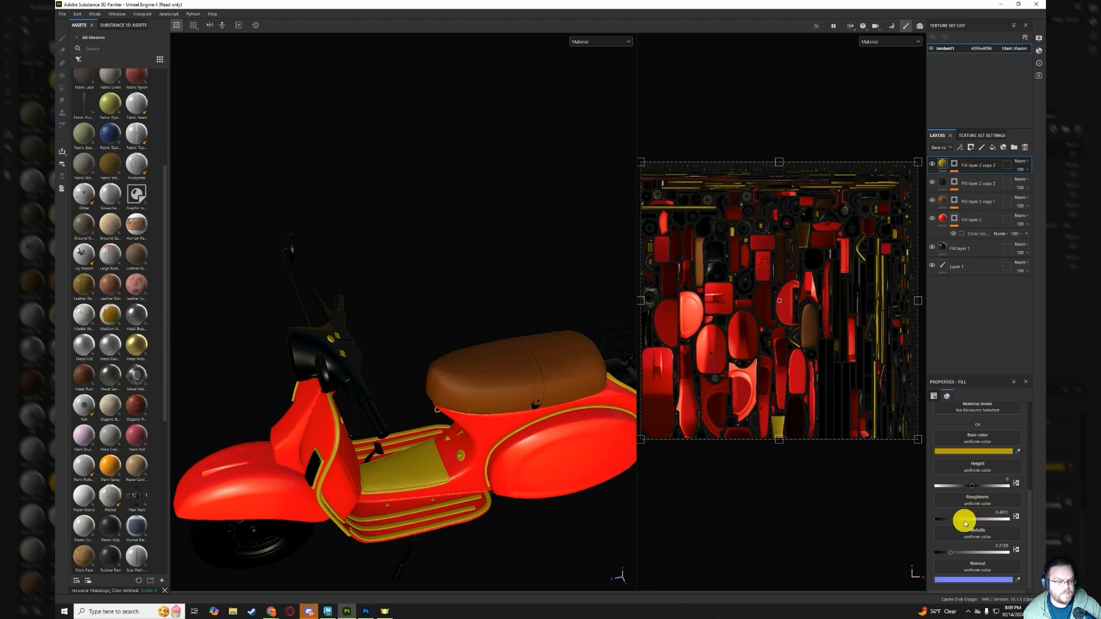
pyautogui.moveTo(953, 552); pyautogui.dragTo(1002, 554)
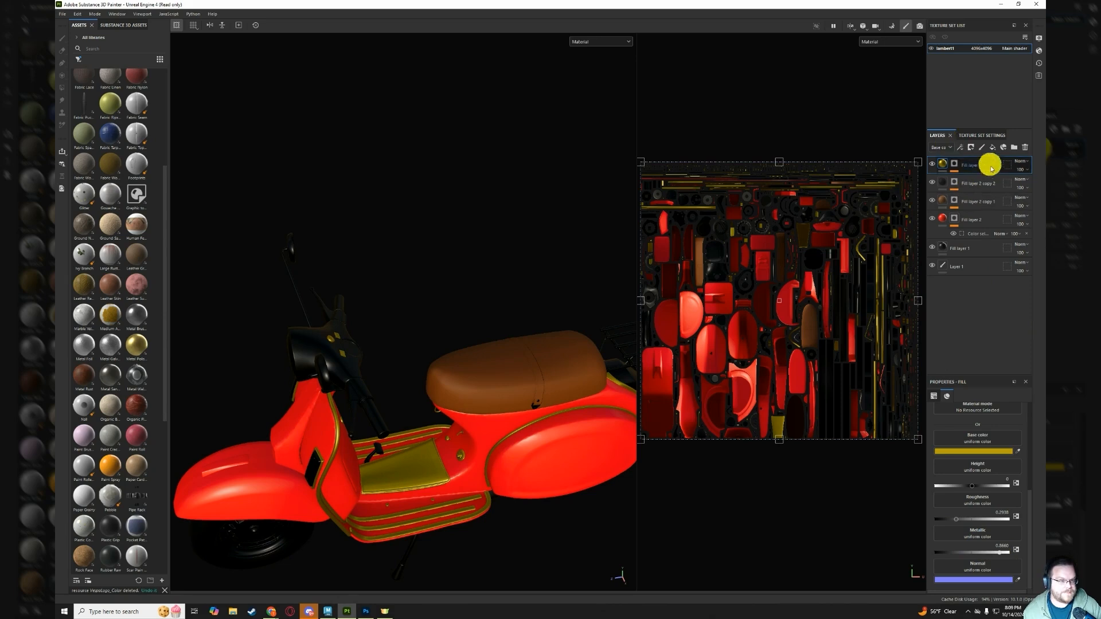
# Duplicate the golden trim layer and replace the yellow in the copy's color selection with the wheel rim's dark purple ID colour.
pyautogui.hotkey('ctrl', 'd')
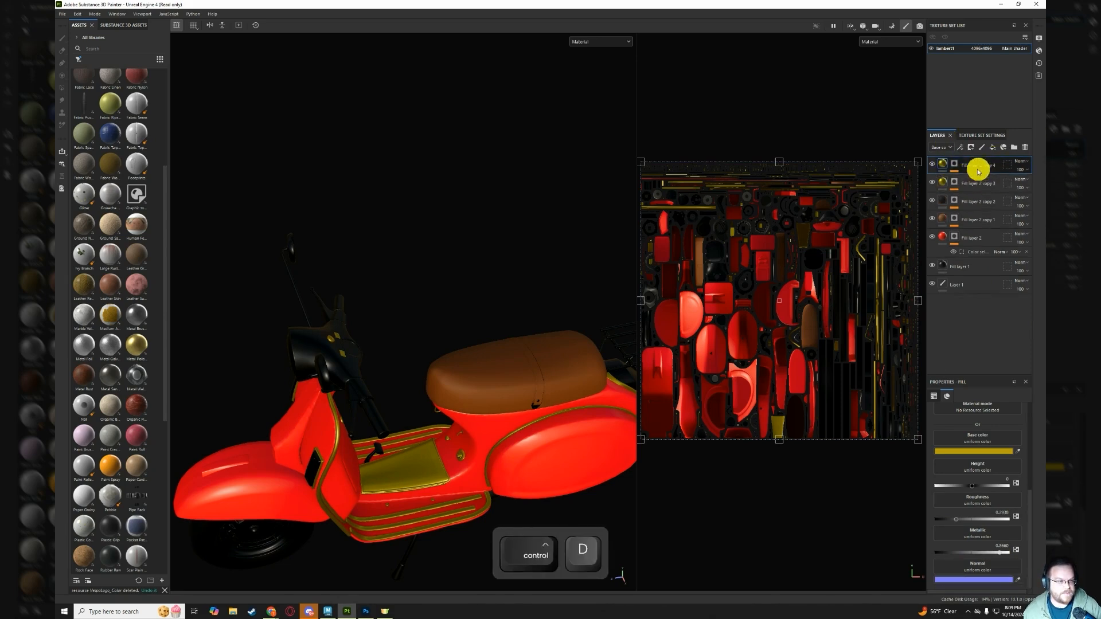
pyautogui.click(958, 168)
pyautogui.click(976, 178)
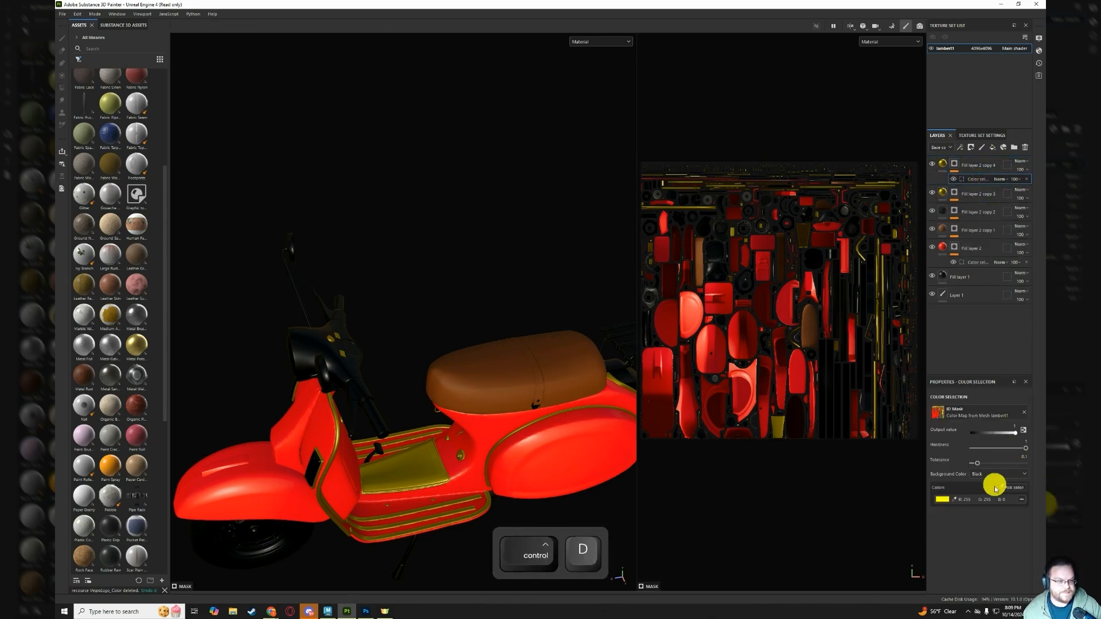
pyautogui.click(1022, 500)
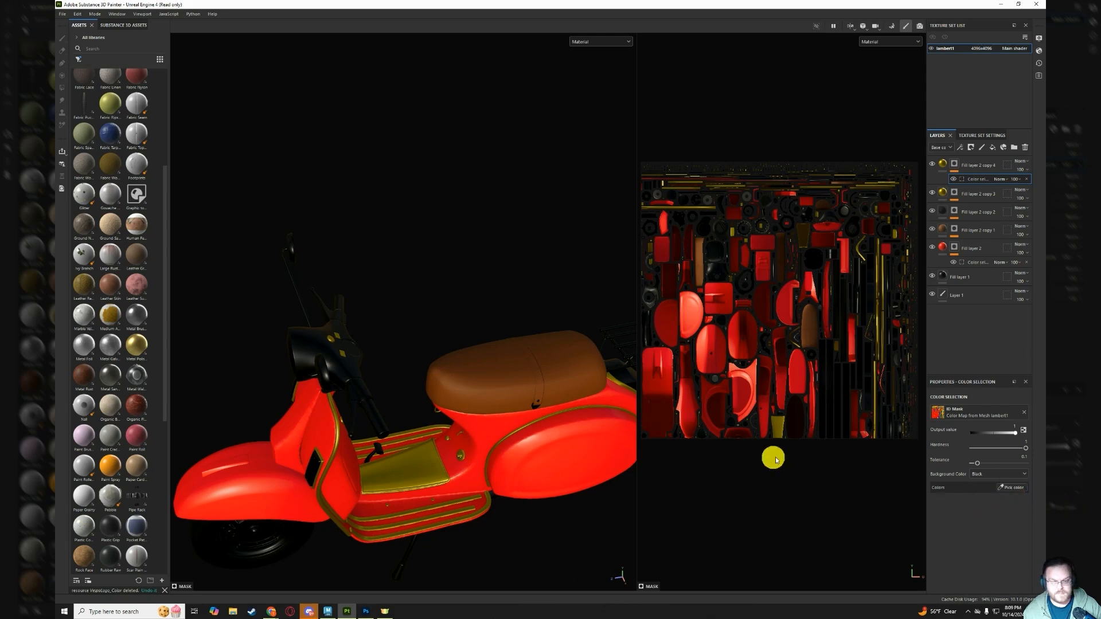
pyautogui.click(1011, 488)
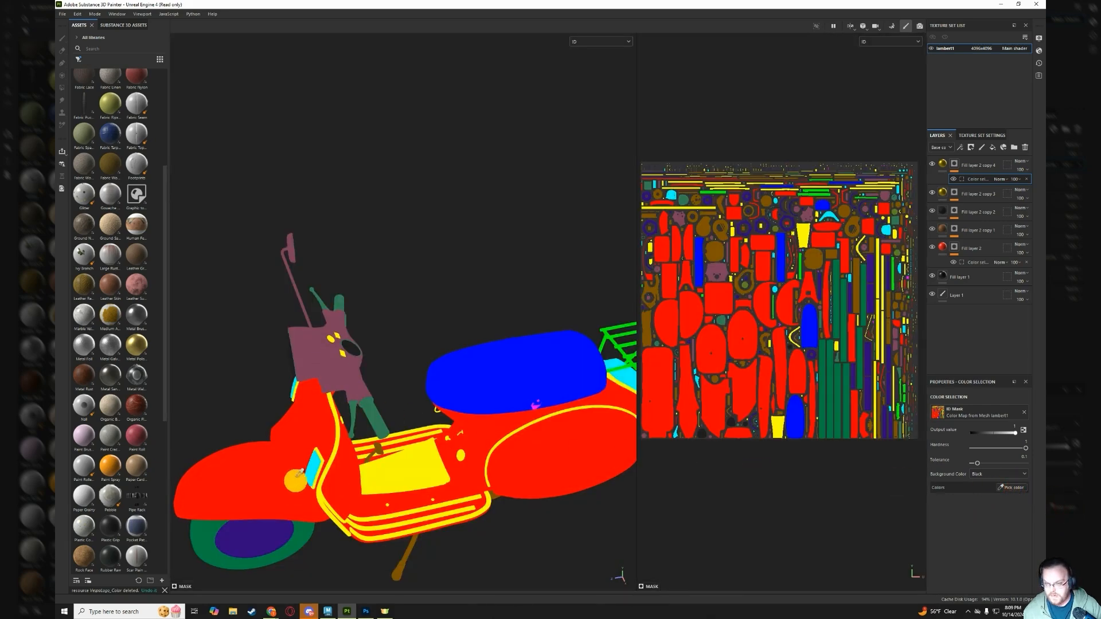
pyautogui.click(279, 517)
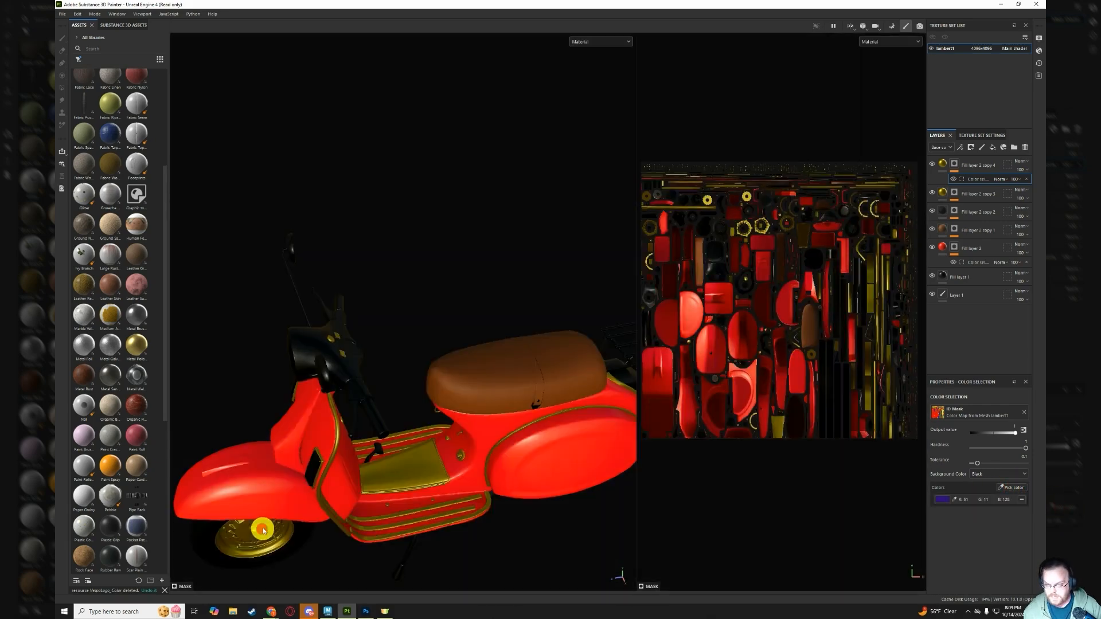
# Set the wheel rim layer's base color to a light neutral grey.
pyautogui.click(944, 165)
pyautogui.click(975, 450)
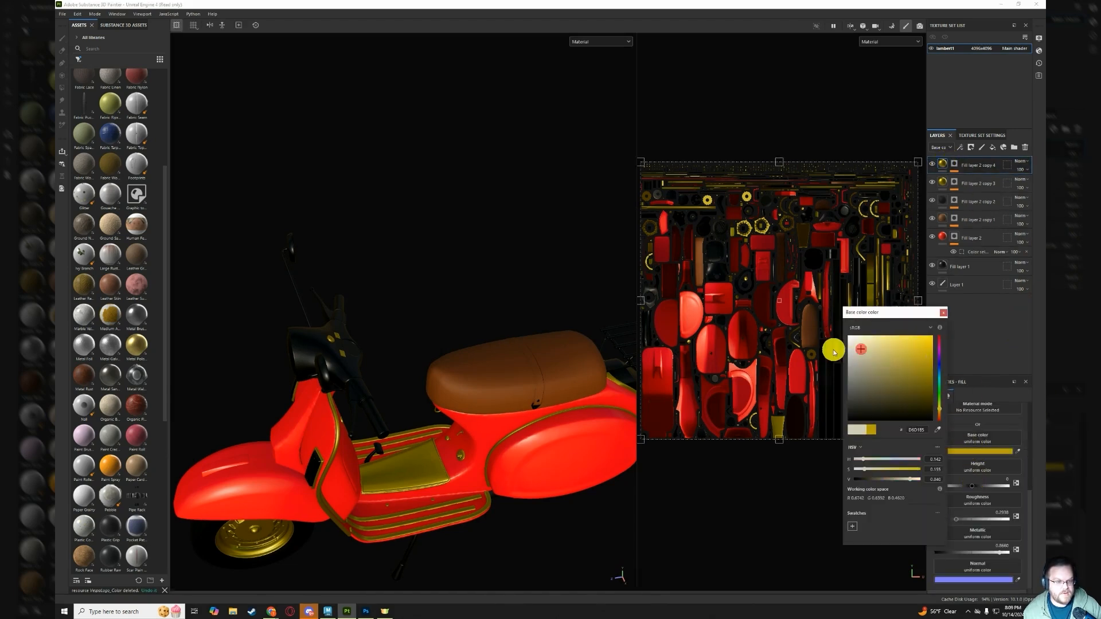
pyautogui.moveTo(834, 352); pyautogui.dragTo(834, 352)
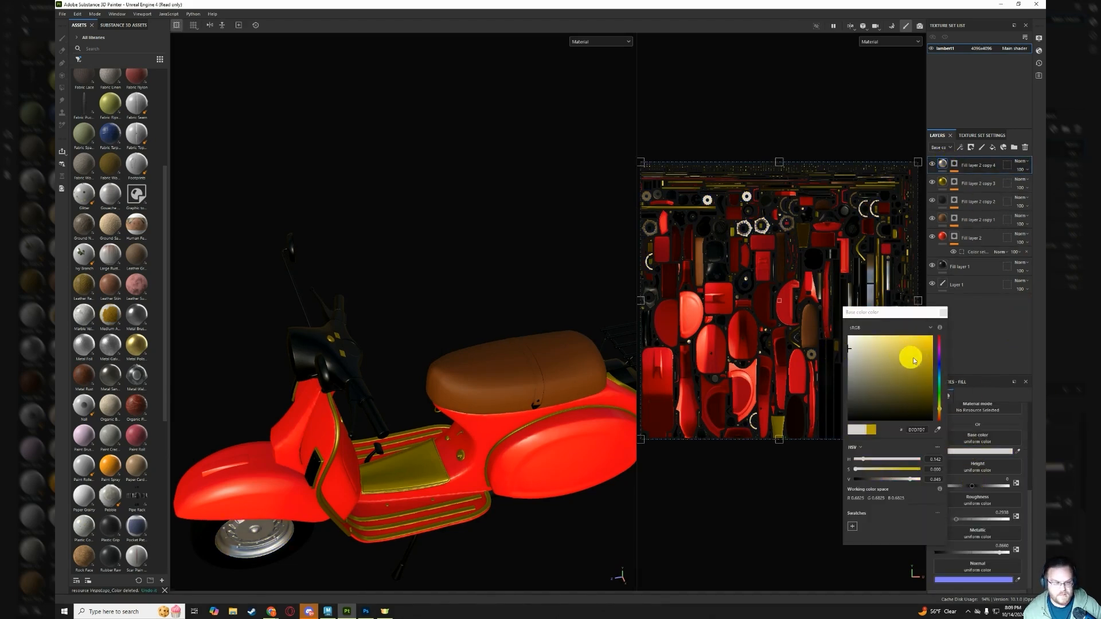
pyautogui.click(947, 317)
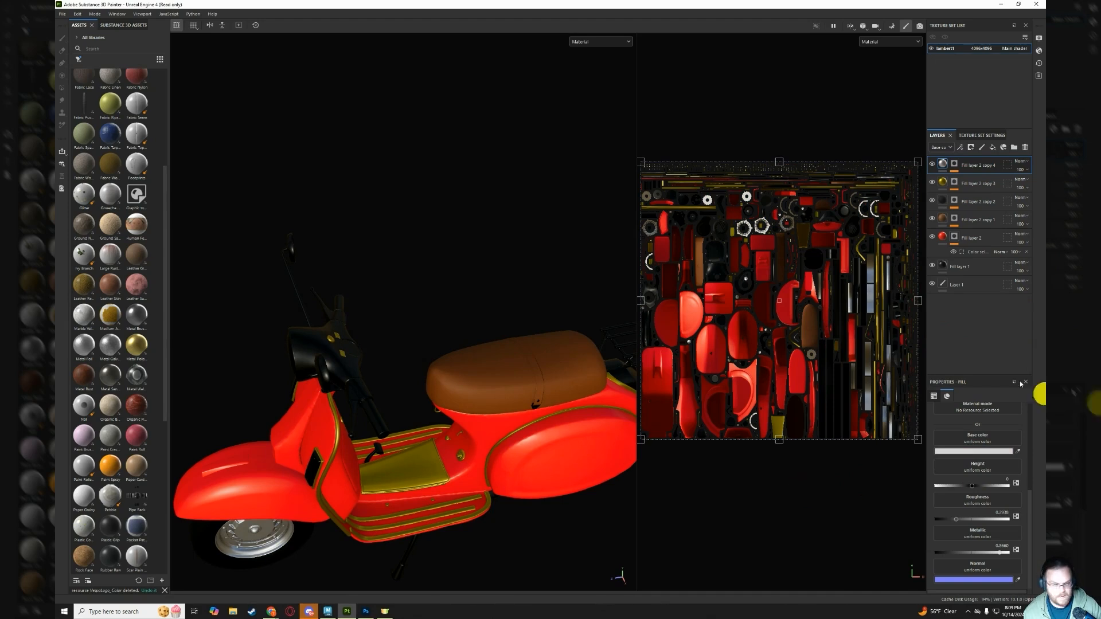
# Duplicate the light grey rim layer and replace the purple in the copy's color selection with the rear rack's bright green ID colour.
pyautogui.hotkey('ctrl', 'd')
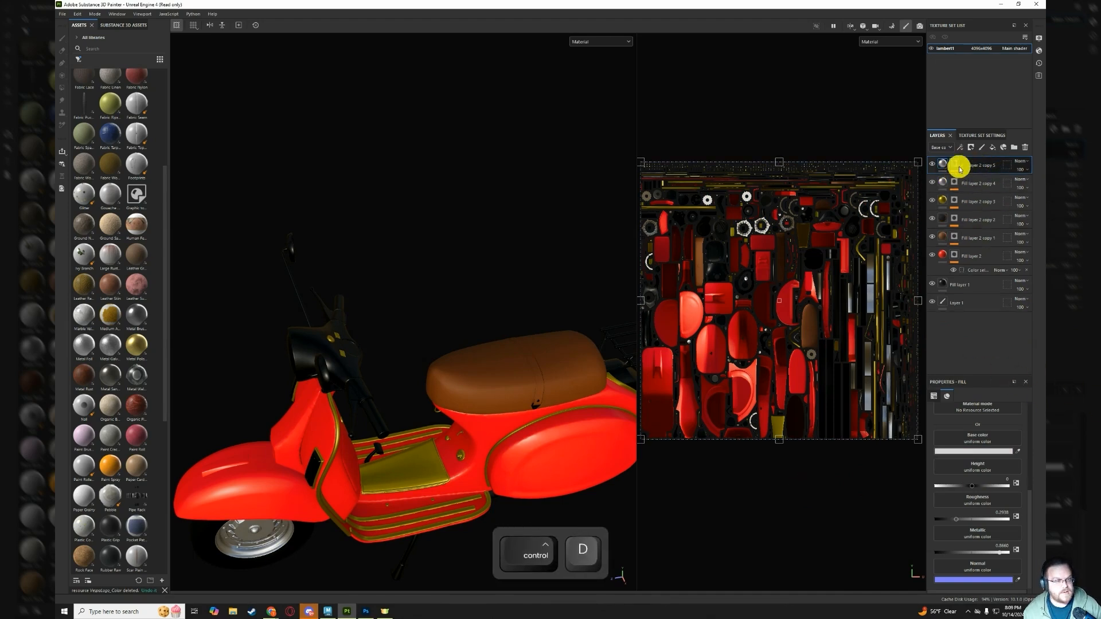
pyautogui.click(987, 180)
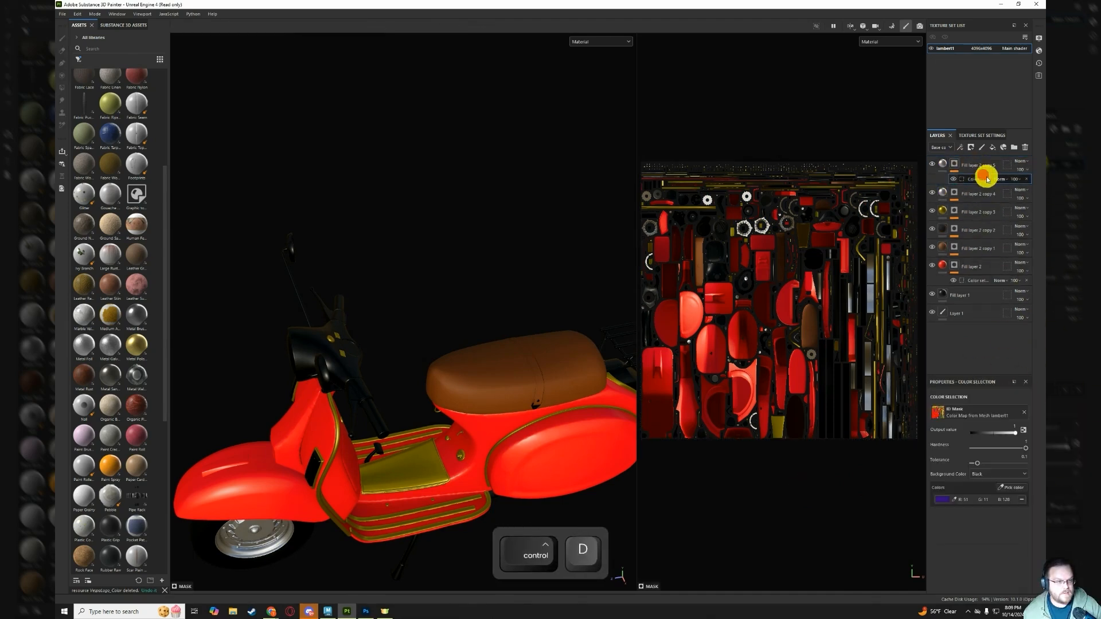
pyautogui.click(1022, 500)
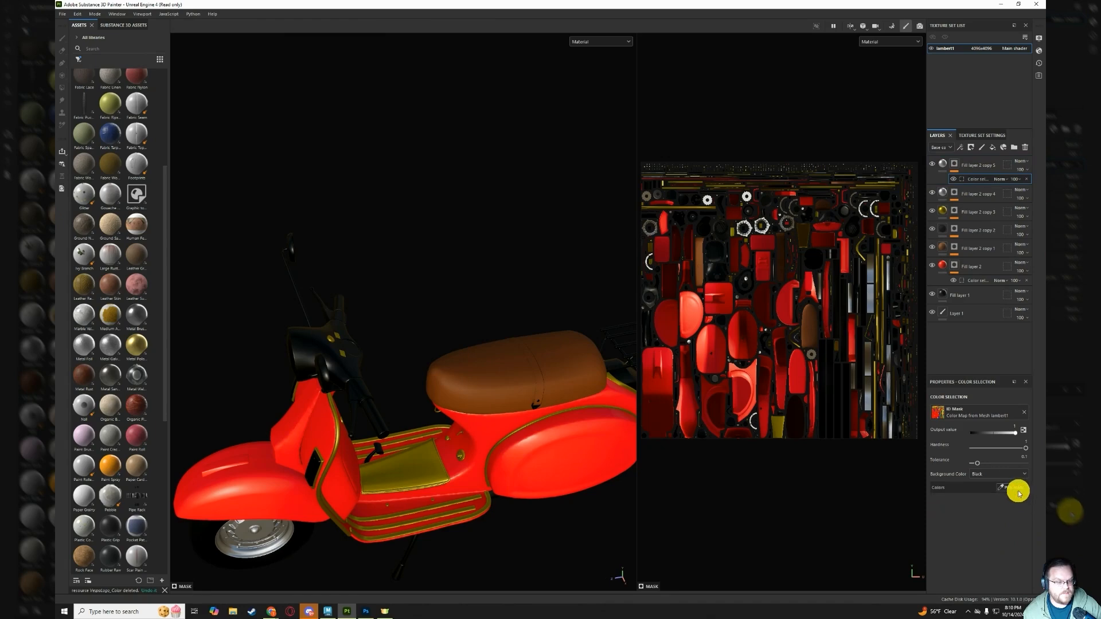
pyautogui.click(1013, 487)
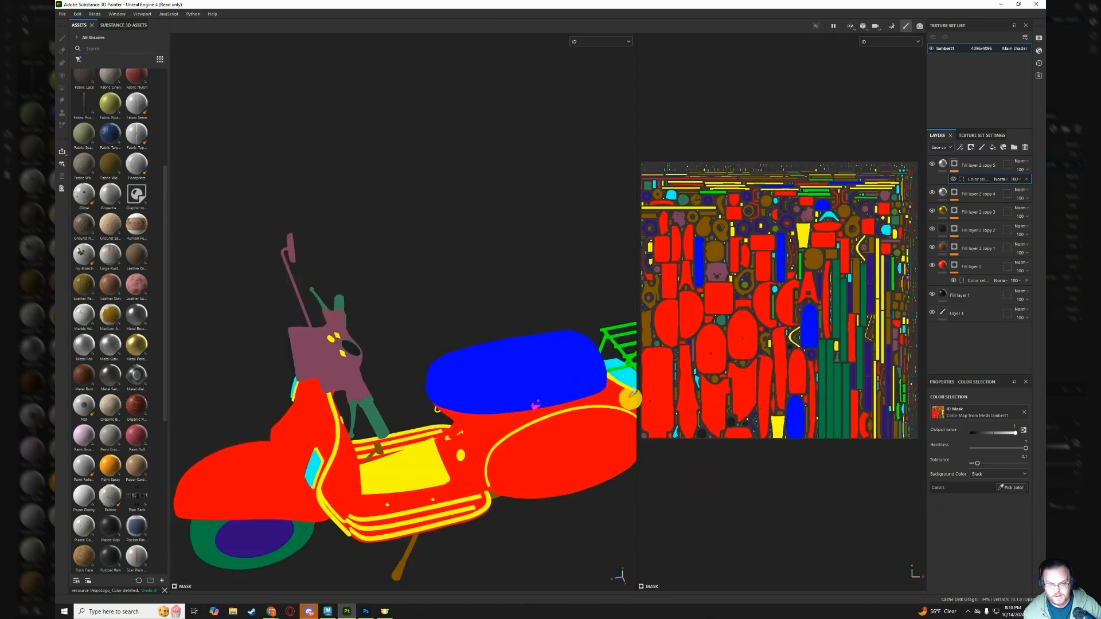
pyautogui.click(626, 348)
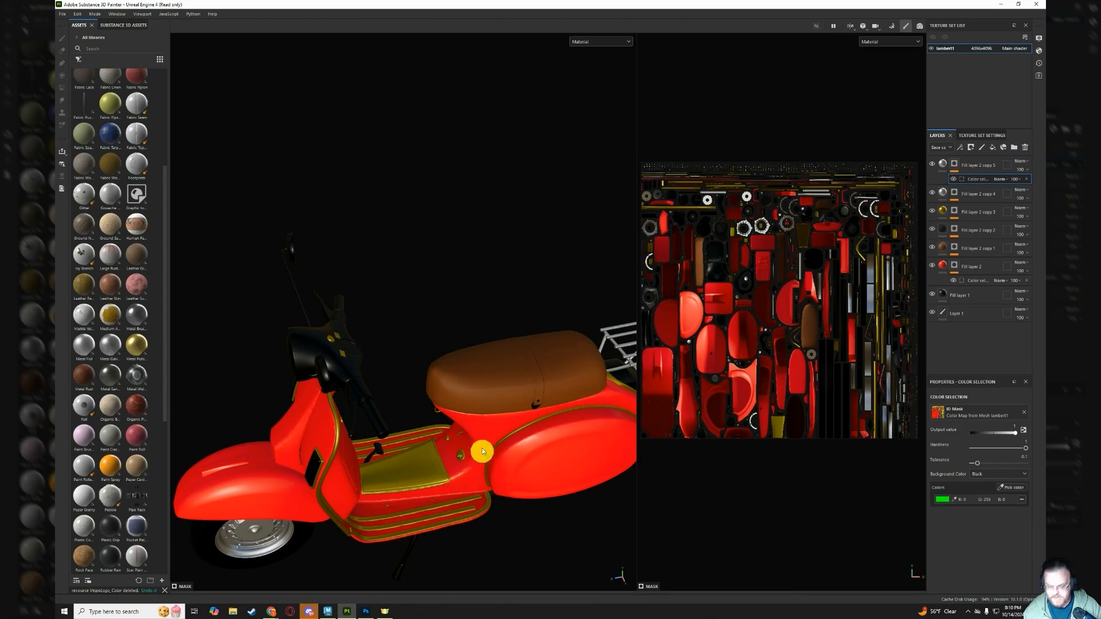
# Duplicate the rear rack layer and replace the green in the copy's color selection with the seat latch's magenta ID colour.
pyautogui.keyDown('alt'); pyautogui.moveTo(487, 388); pyautogui.dragTo(436, 304); pyautogui.keyUp('alt')
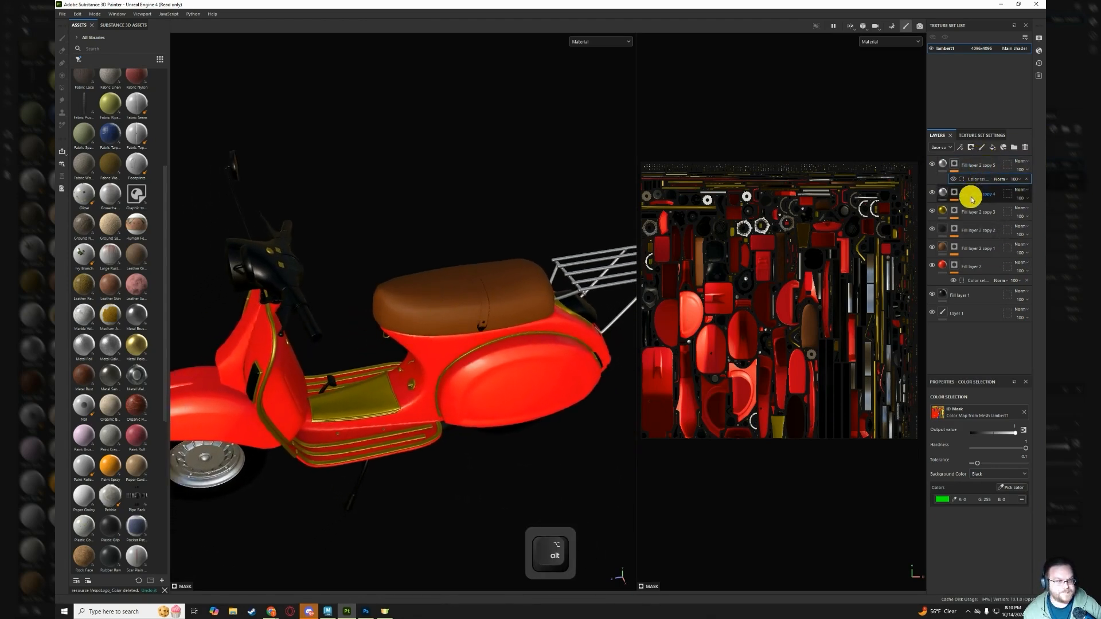
pyautogui.hotkey('ctrl', 'd')
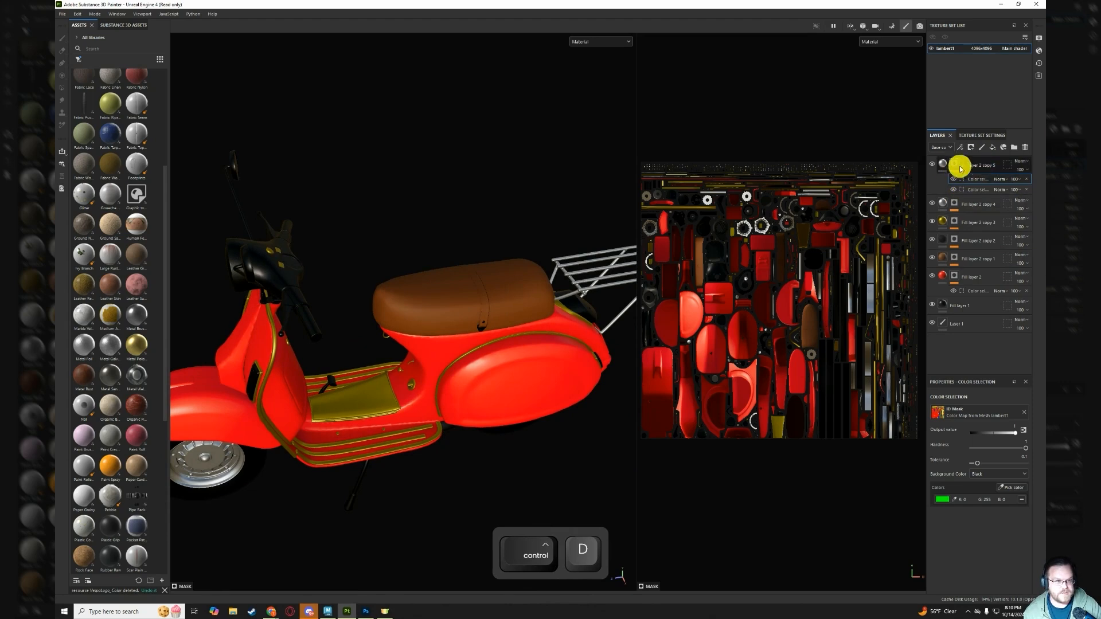
pyautogui.hotkey('ctrl', 'z')
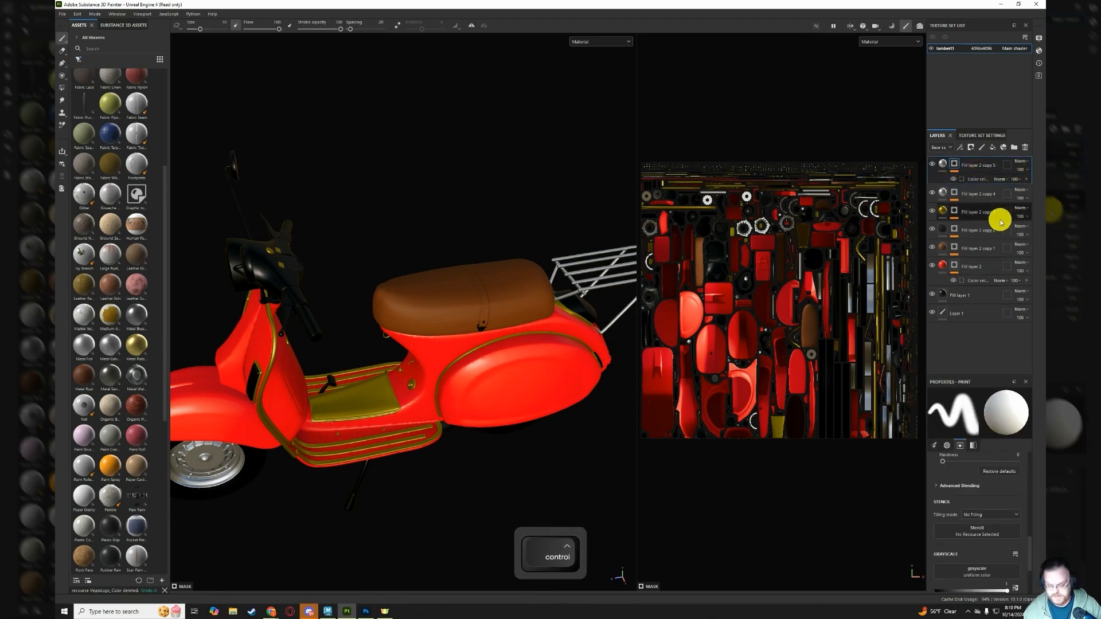
pyautogui.hotkey('ctrl', 'd')
pyautogui.click(982, 178)
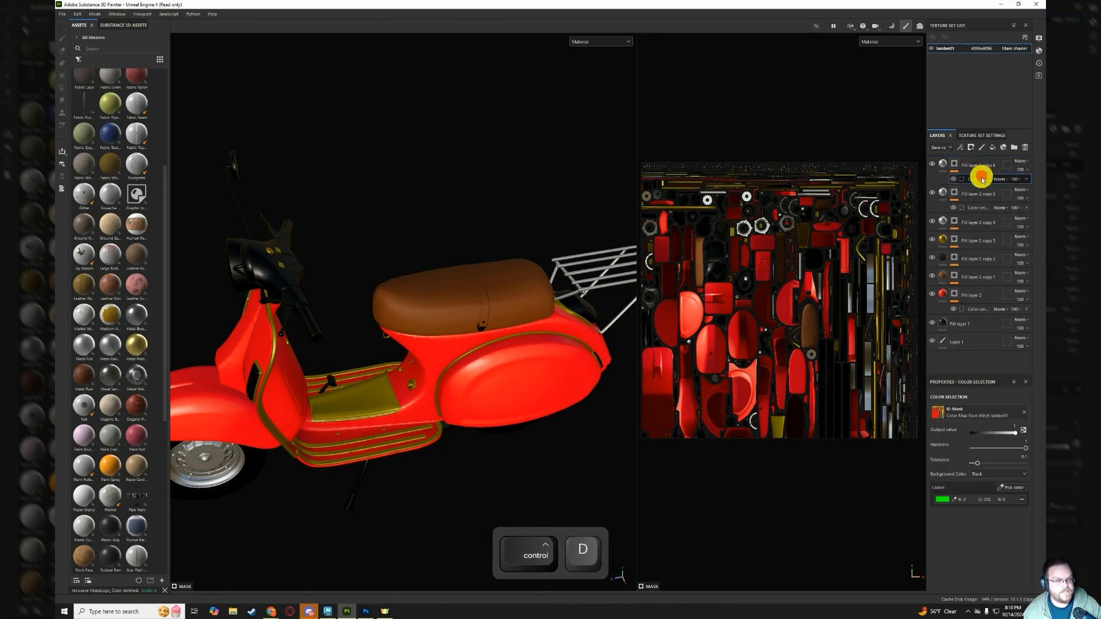
pyautogui.click(1022, 499)
pyautogui.click(1021, 488)
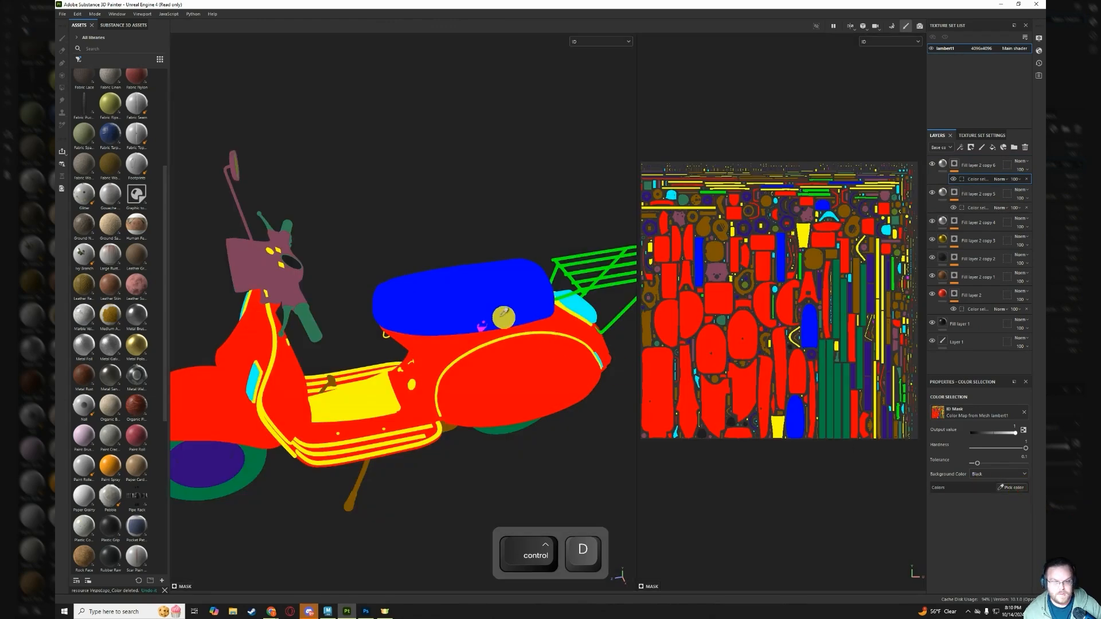
pyautogui.click(483, 327)
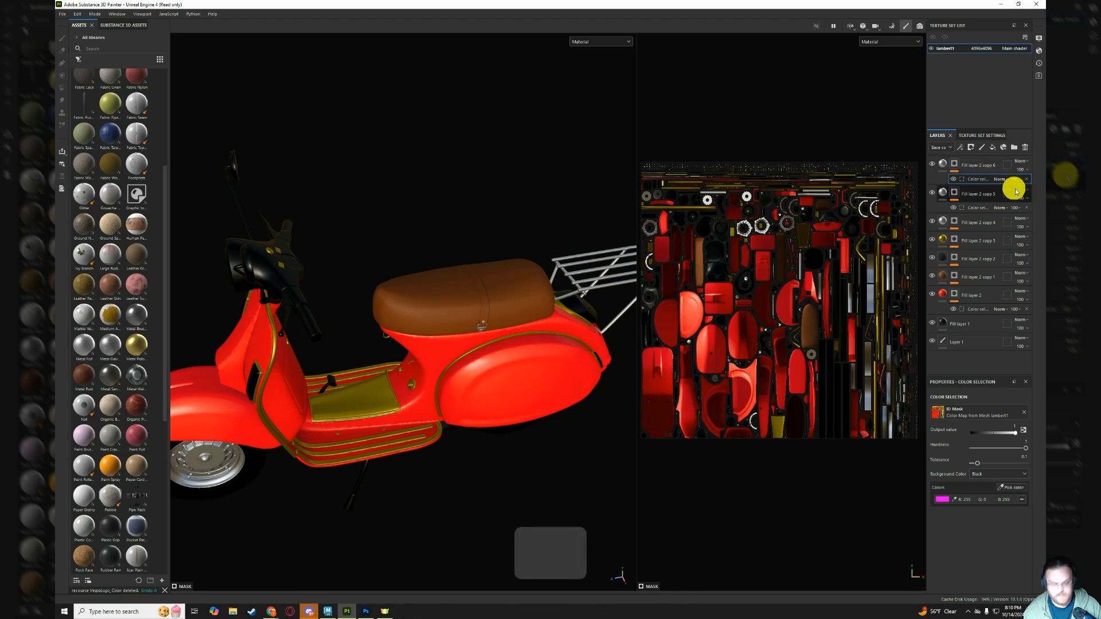
# Duplicate the seat latch layer and replace the magenta in the copy's color selection with the handlebar housing and mirror's mauve ID colour.
pyautogui.hotkey('ctrl', 'd')
pyautogui.hotkey('ctrl', 'z')
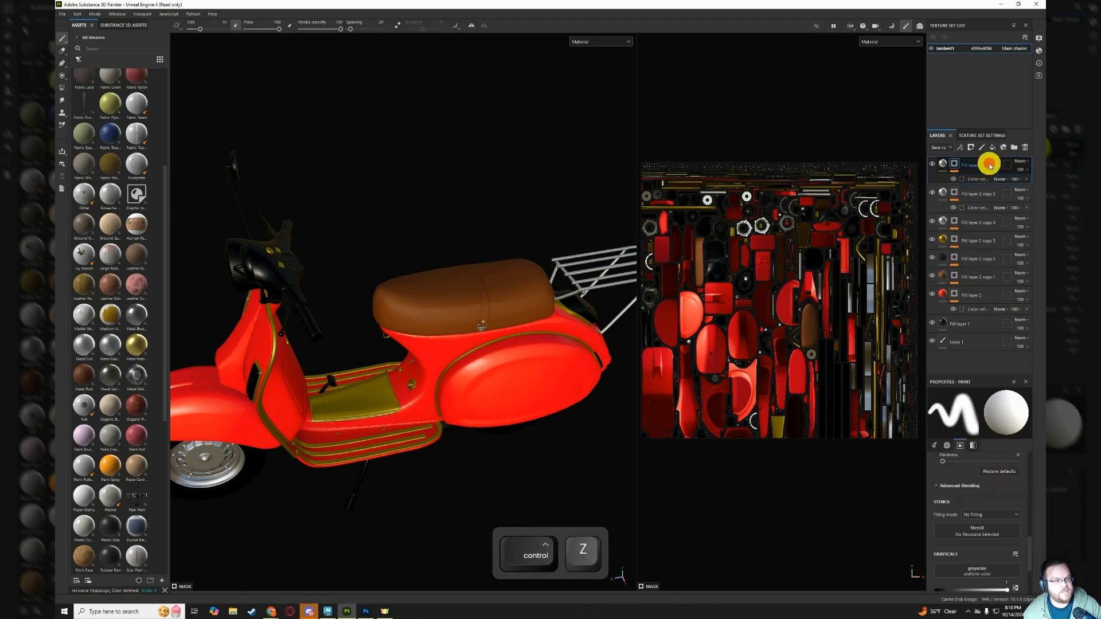
pyautogui.hotkey('ctrl', 'd')
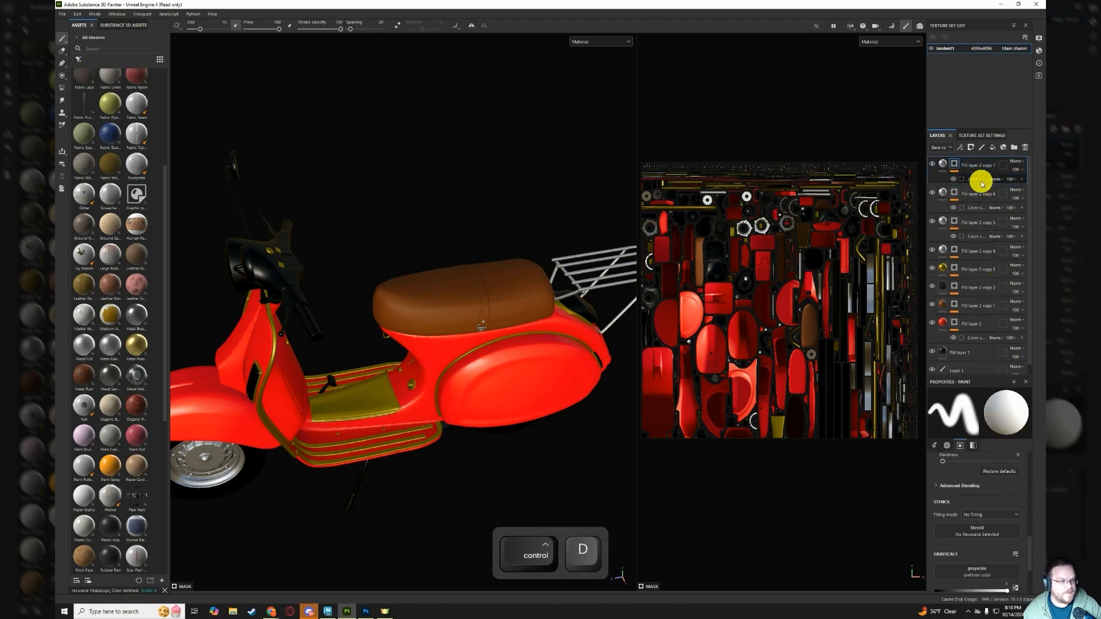
pyautogui.click(983, 180)
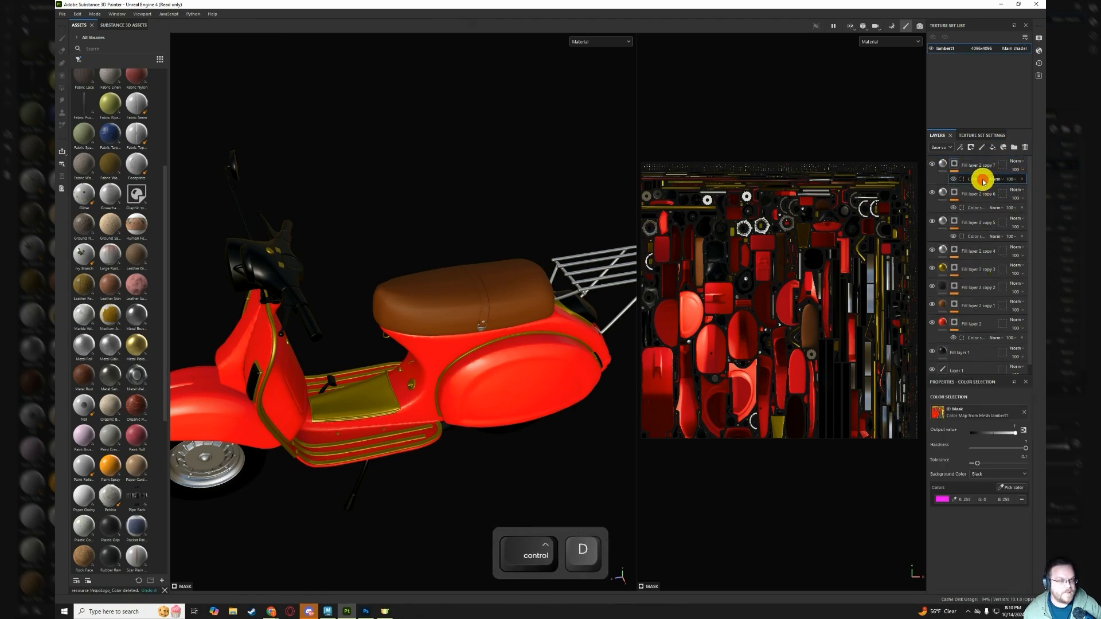
pyautogui.click(1013, 487)
pyautogui.click(264, 267)
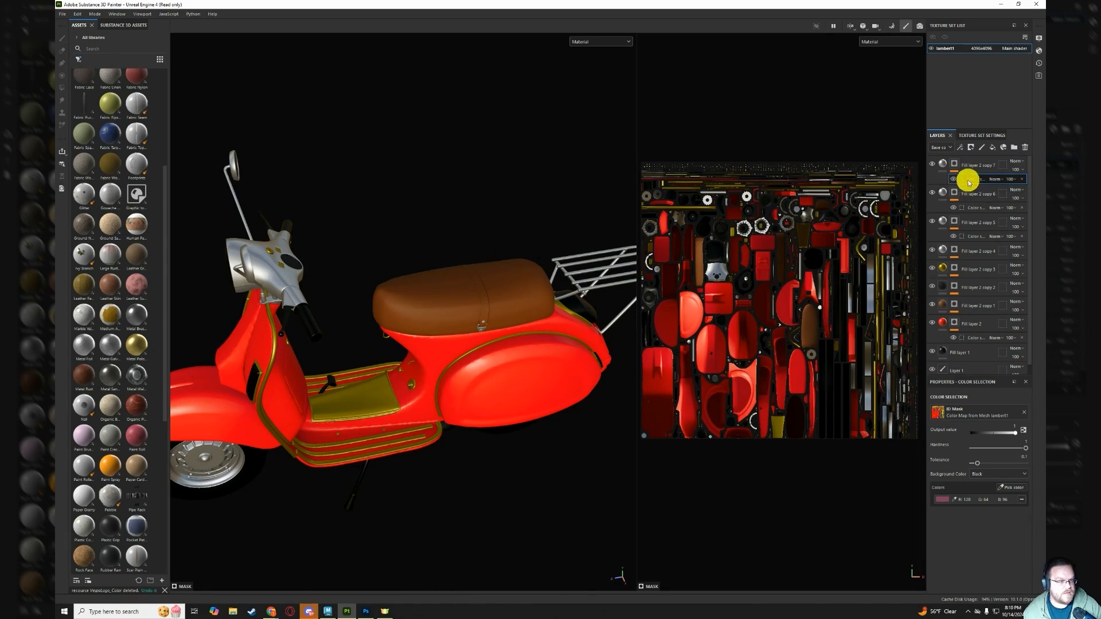
pyautogui.click(944, 165)
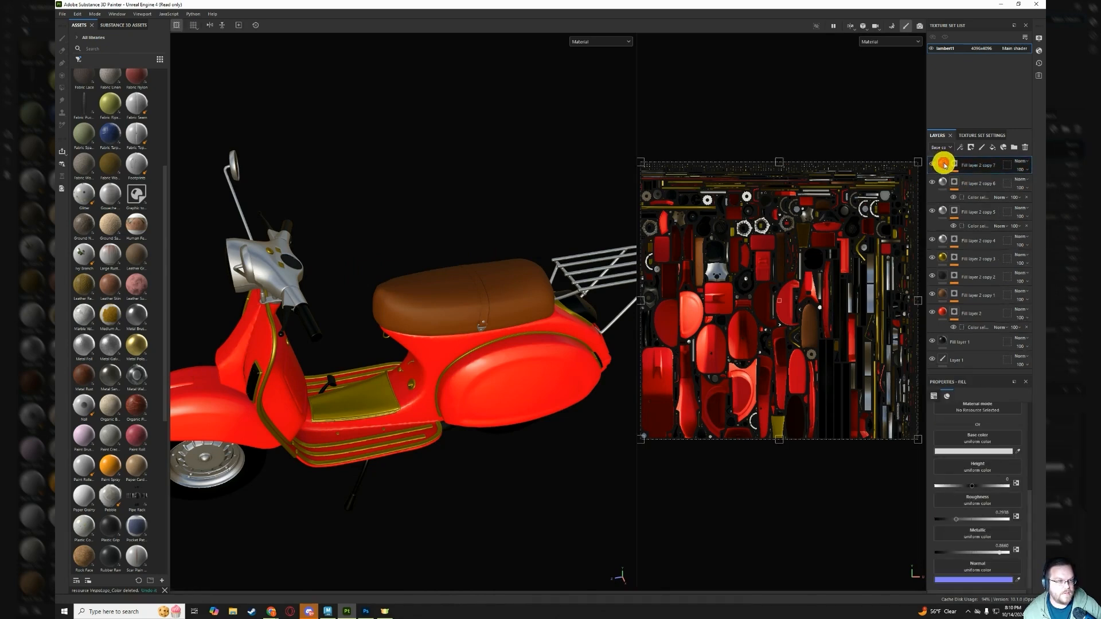
pyautogui.click(994, 451)
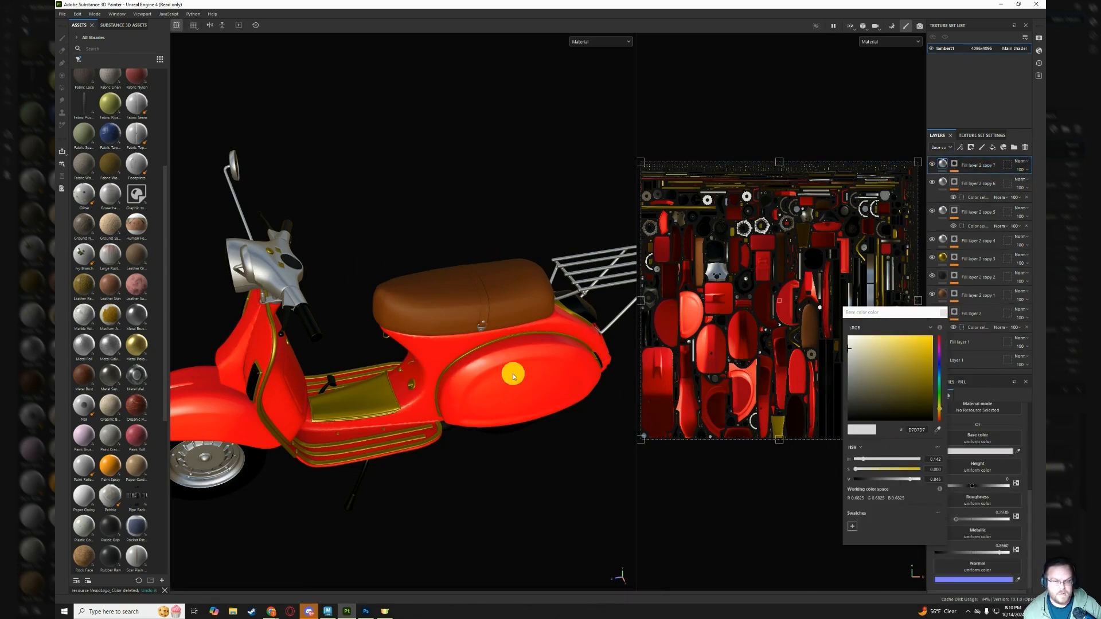
pyautogui.click(944, 313)
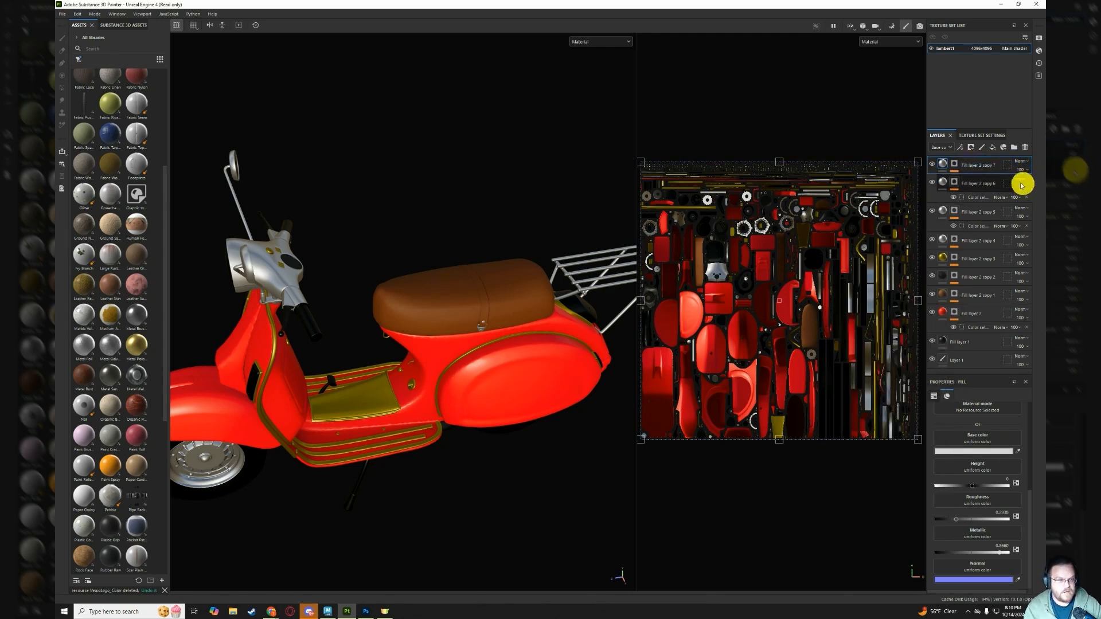
# Add the handlebar housing and mirror's mauve ID colour to the red body layer's color selection.
pyautogui.click(978, 327)
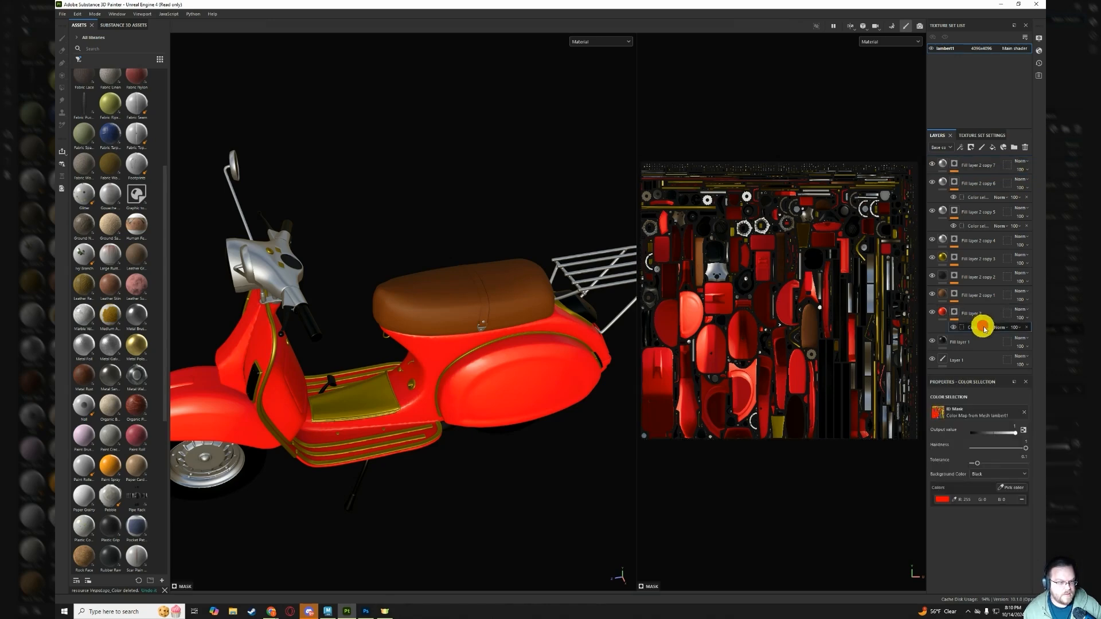
pyautogui.click(1011, 489)
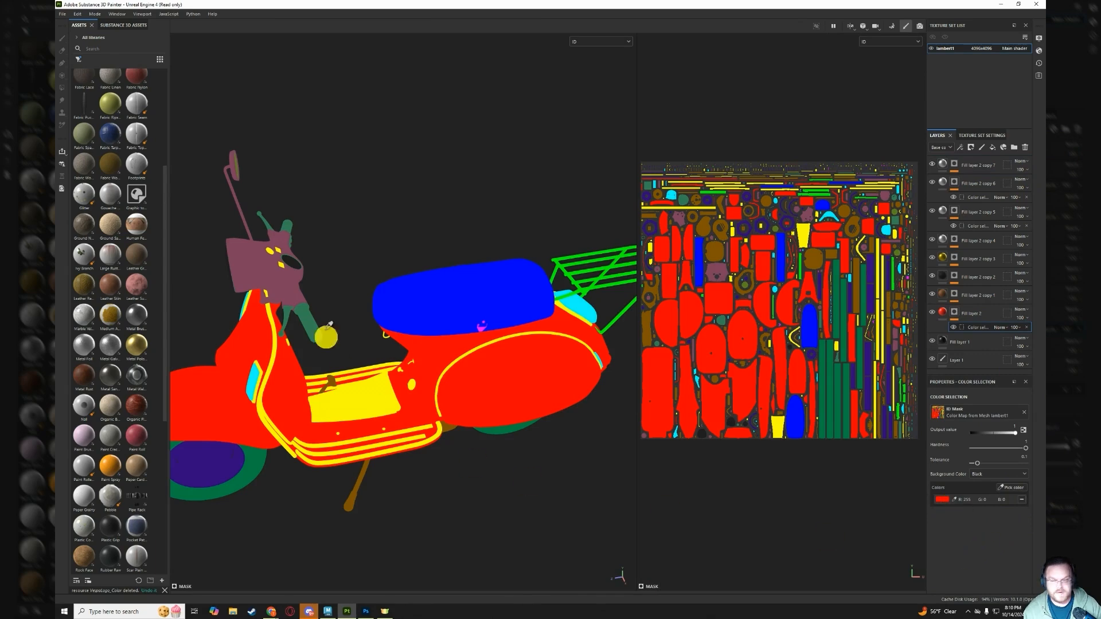
pyautogui.click(247, 267)
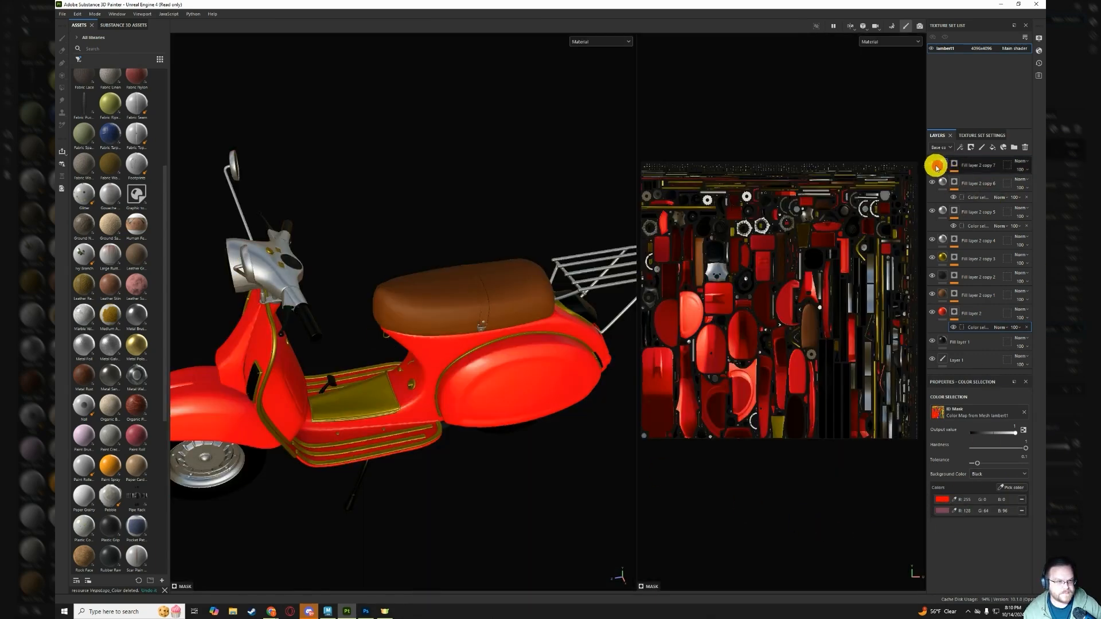
# Hide the silver handlebar layer to examine the housing from the side, and show the layer again.
pyautogui.click(933, 165)
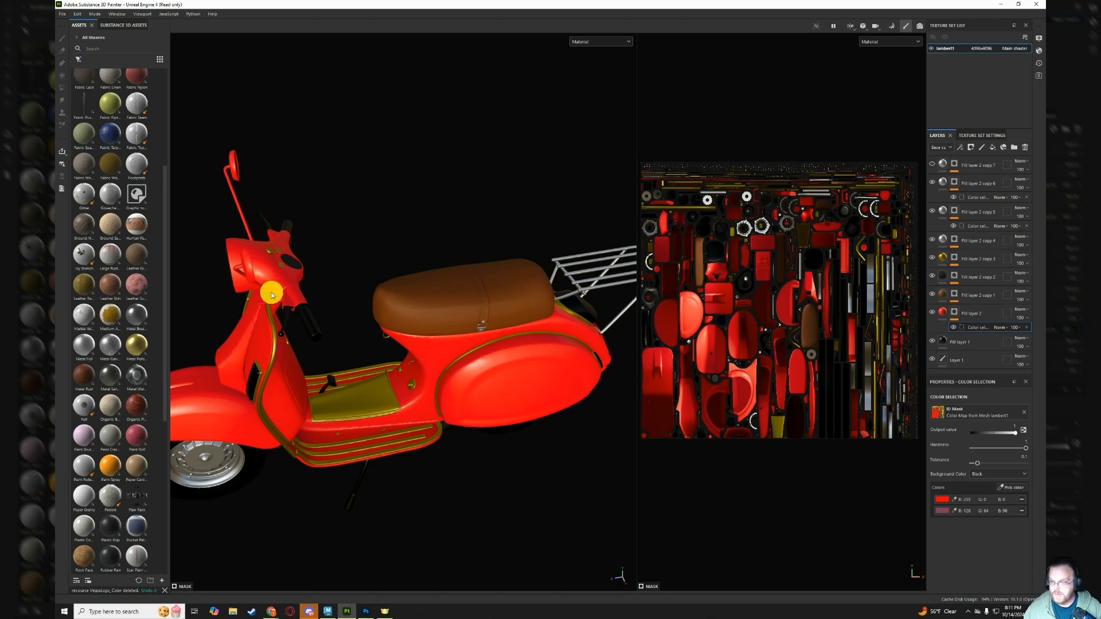
pyautogui.keyDown('alt'); pyautogui.moveTo(226, 295); pyautogui.dragTo(442, 289); pyautogui.keyUp('alt')
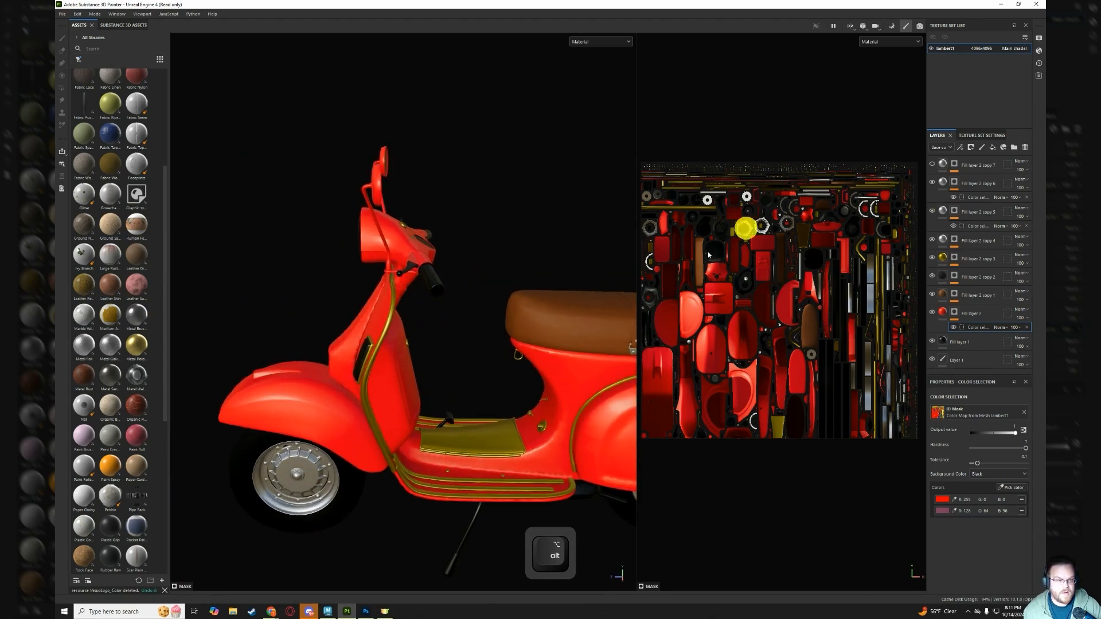
pyautogui.click(957, 164)
pyautogui.click(933, 164)
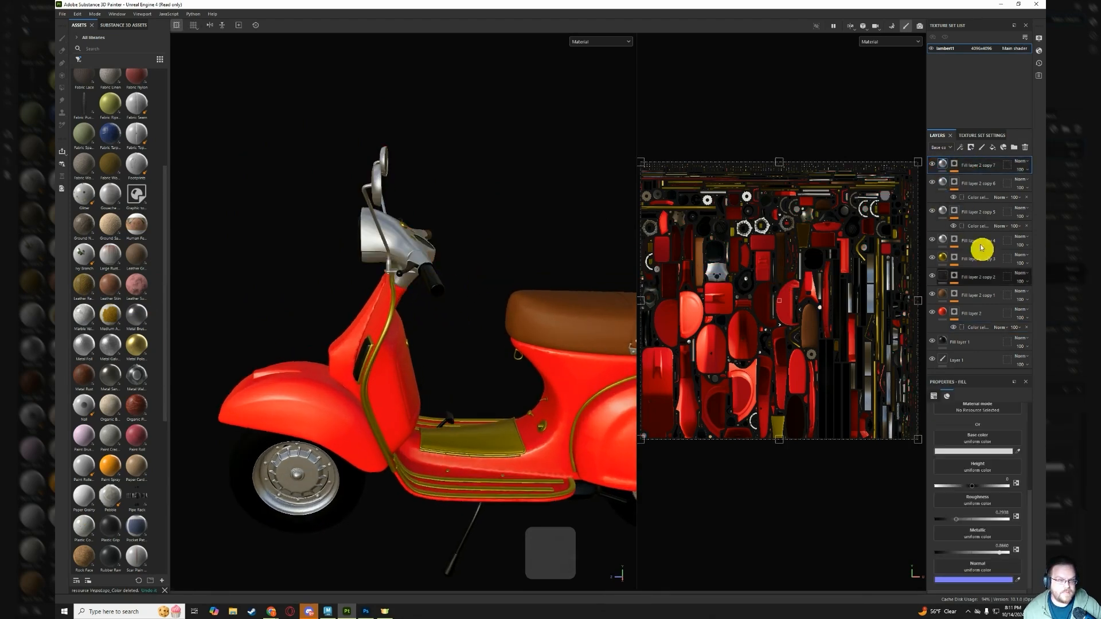
# Replace the mauve in the topmost silver layer's color selection with the handlebar grip's green ID colour.
pyautogui.click(990, 164)
pyautogui.click(956, 165)
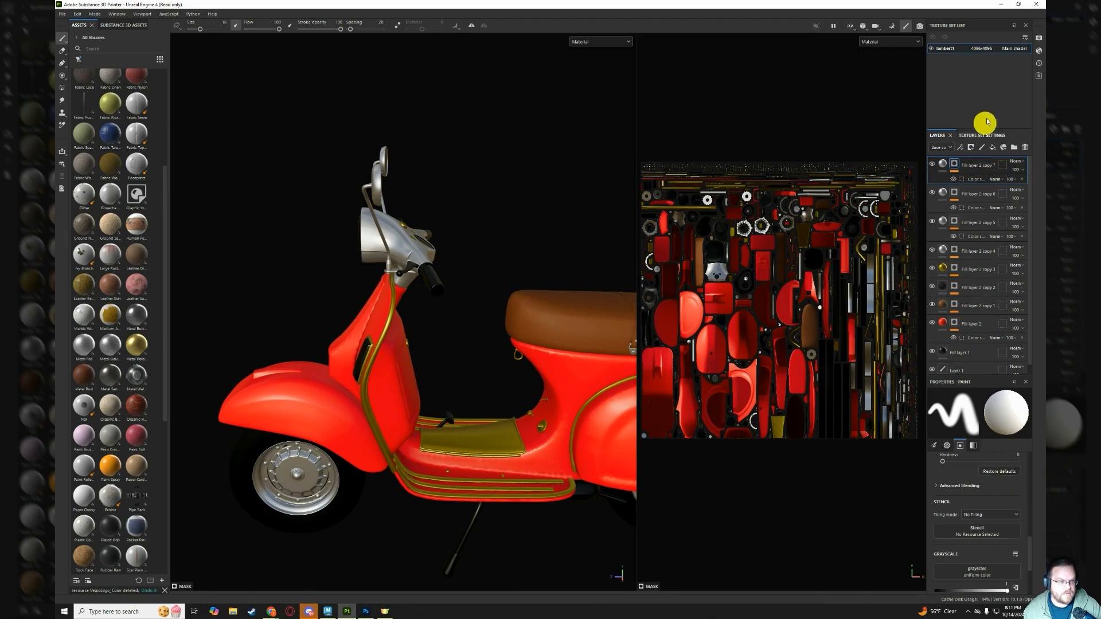
pyautogui.click(978, 179)
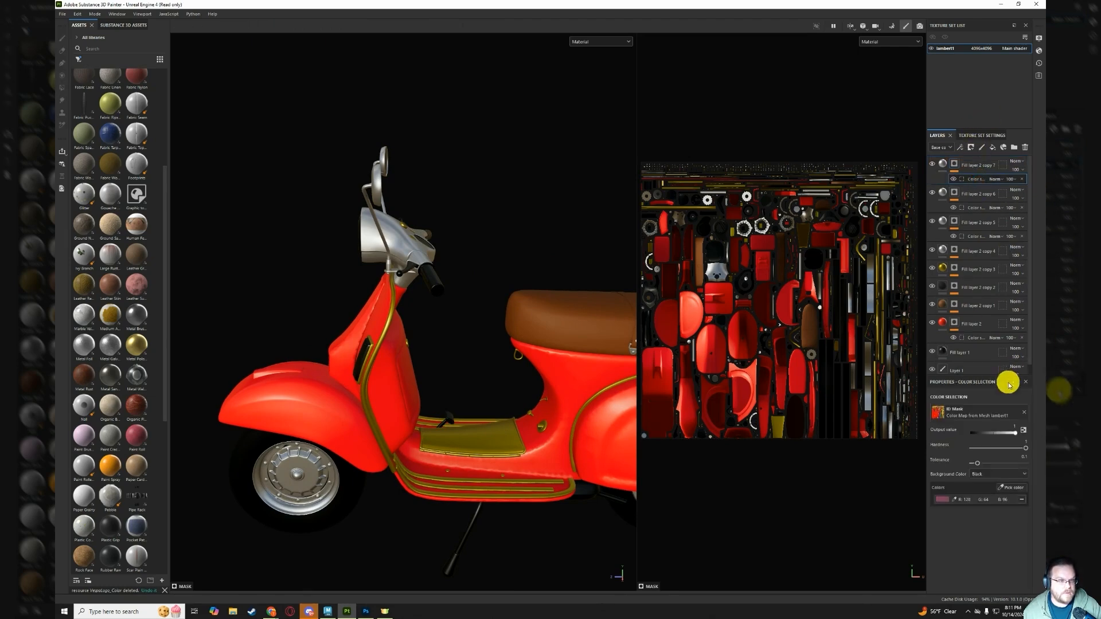
pyautogui.click(1022, 499)
pyautogui.click(1019, 488)
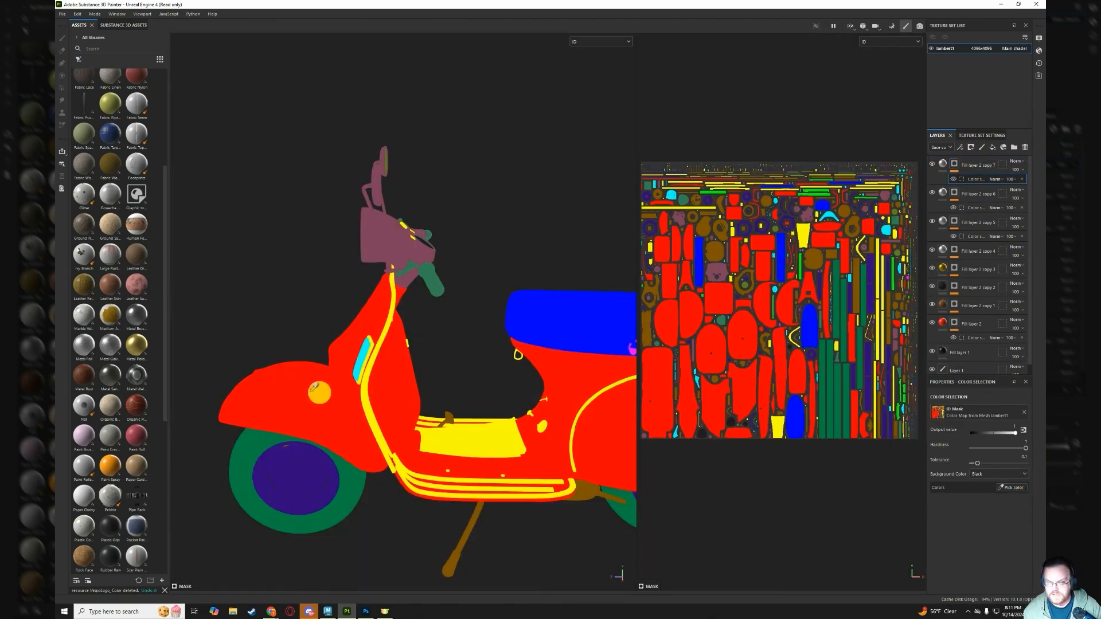
pyautogui.click(435, 280)
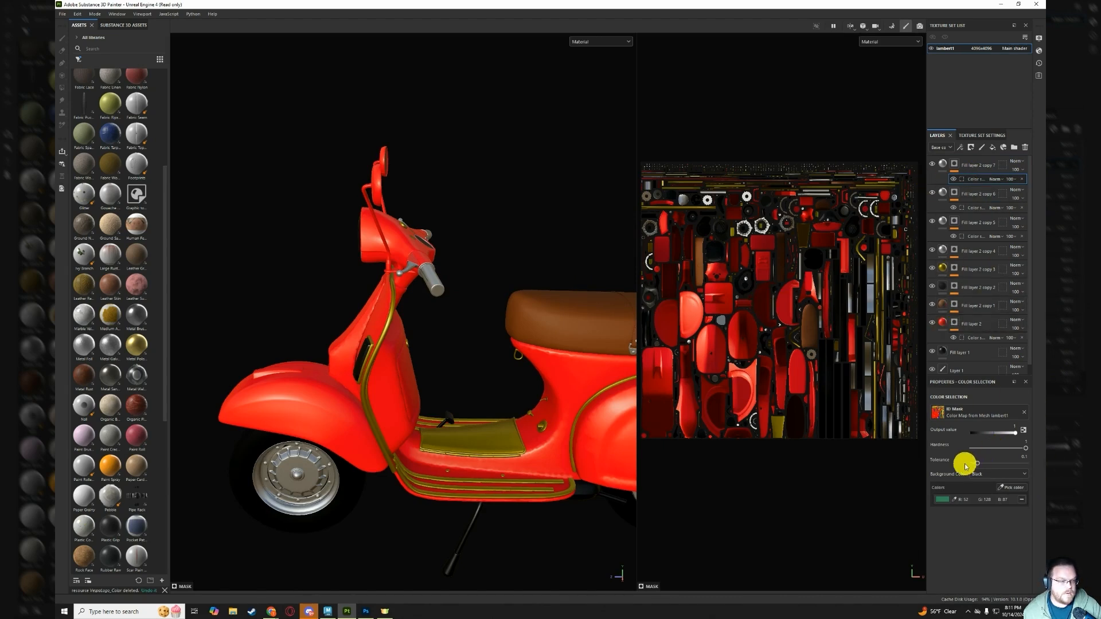
# Set the handlebar grip layer's base color to dark grey 242424, with roughness about 0.77 and metallic 0.
pyautogui.click(944, 164)
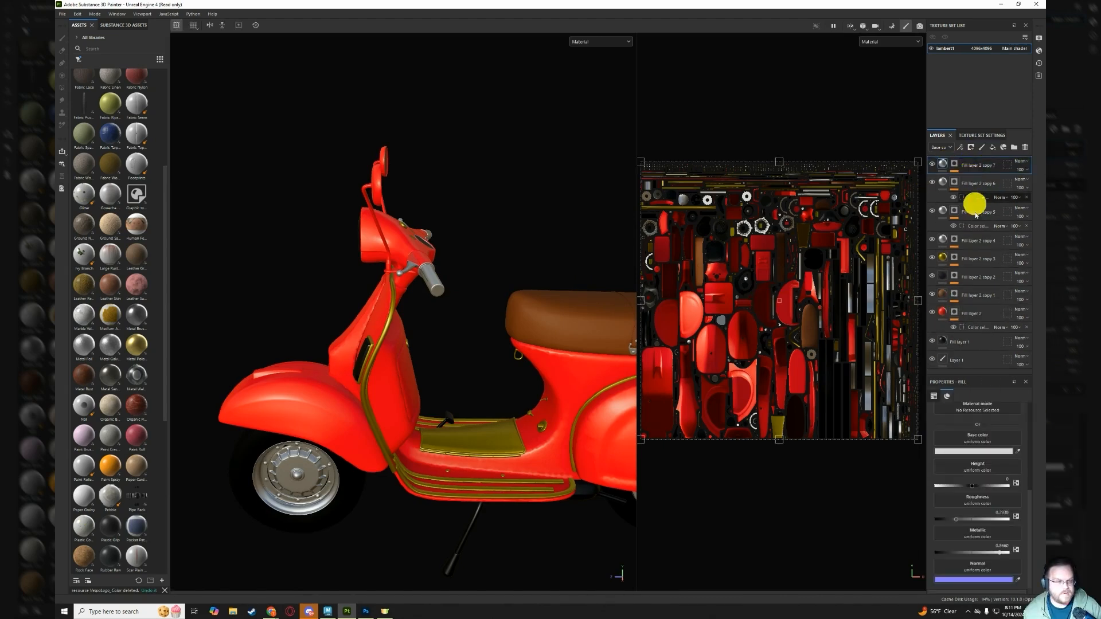
pyautogui.click(973, 454)
pyautogui.moveTo(854, 405); pyautogui.dragTo(842, 413)
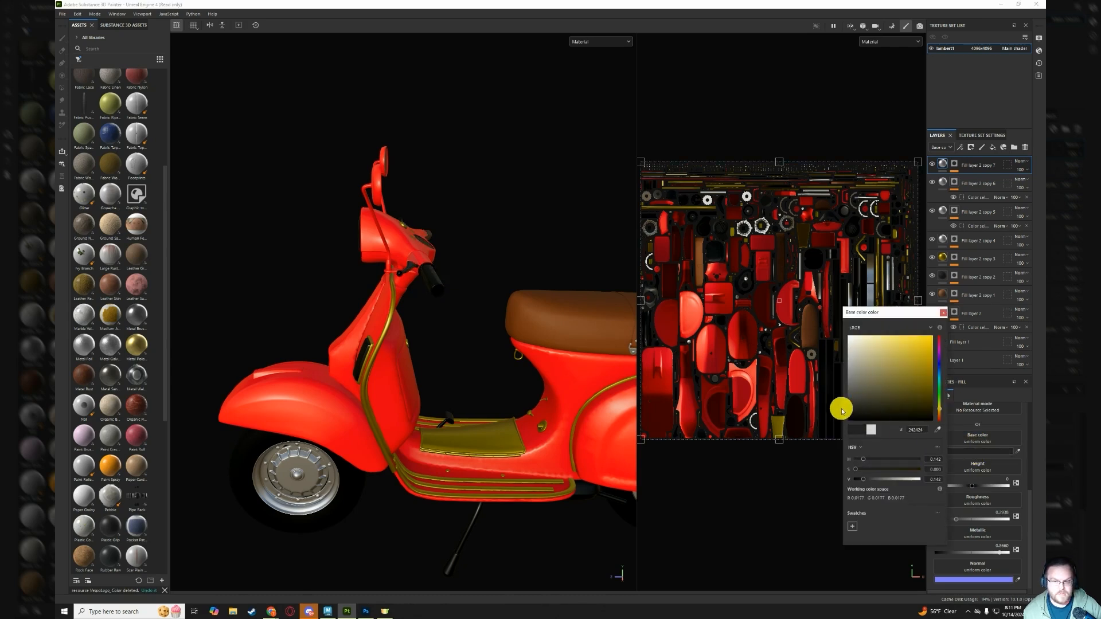
pyautogui.click(944, 313)
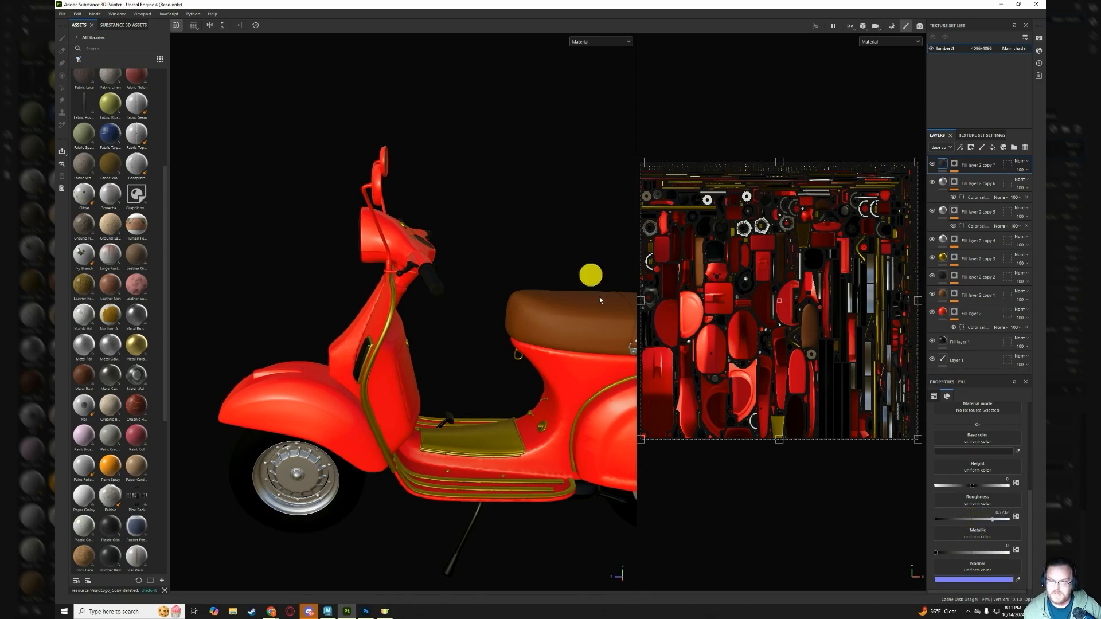
# Duplicate the handlebar grip layer and replace the green in the copy's color selection with the front shield reflectors' cyan ID colour.
pyautogui.moveTo(379, 342)
pyautogui.keyDown('alt'); pyautogui.mouseDown()
pyautogui.moveTo(302, 320)
pyautogui.moveTo(474, 377)
pyautogui.moveTo(363, 357)
pyautogui.mouseUp(); pyautogui.keyUp('alt')
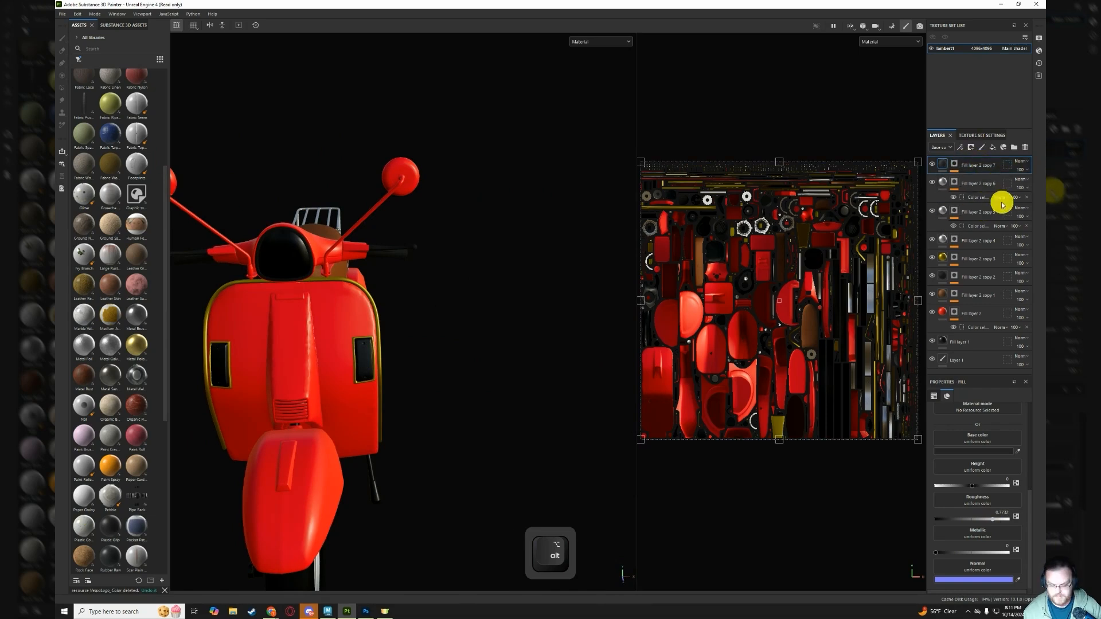
pyautogui.hotkey('ctrl', 'd')
pyautogui.click(953, 164)
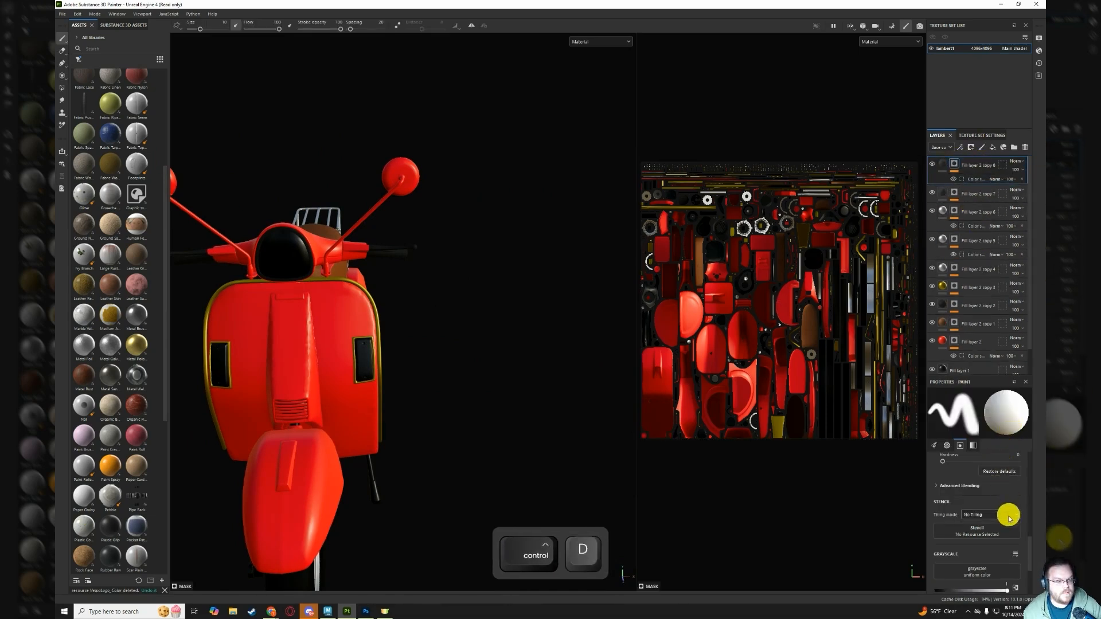
pyautogui.scroll(-2, 1007, 518)
pyautogui.click(977, 181)
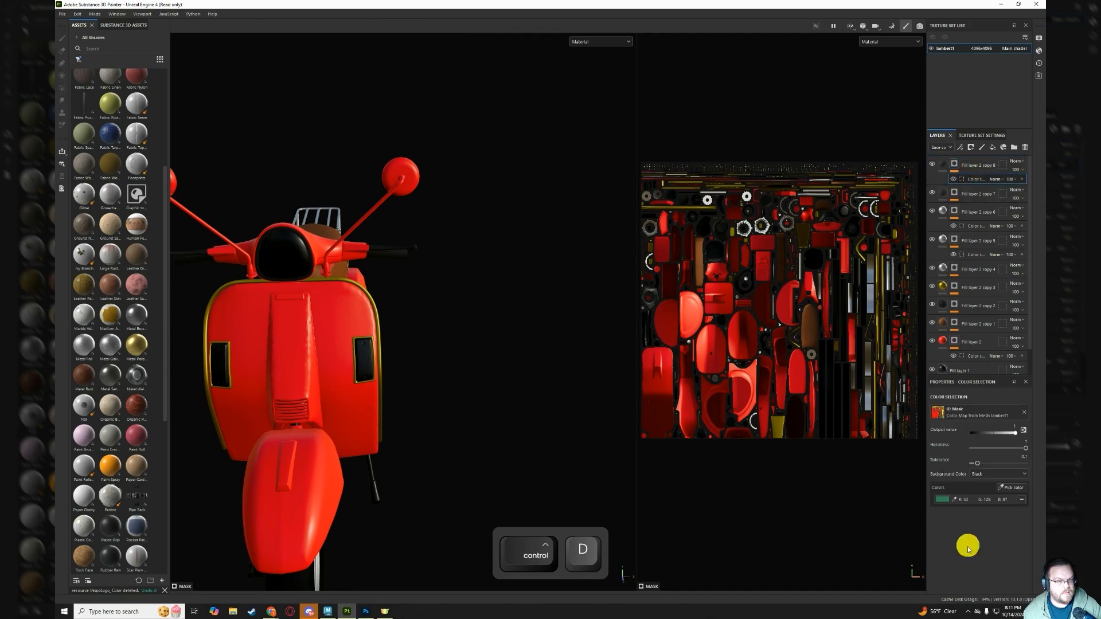
pyautogui.click(1023, 492)
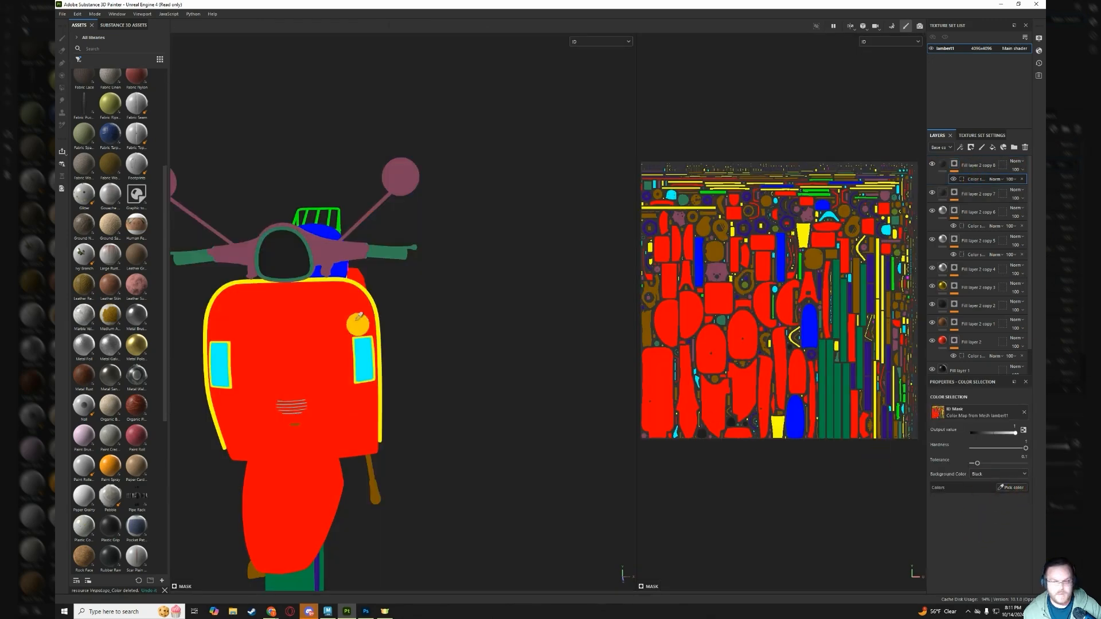
pyautogui.click(358, 370)
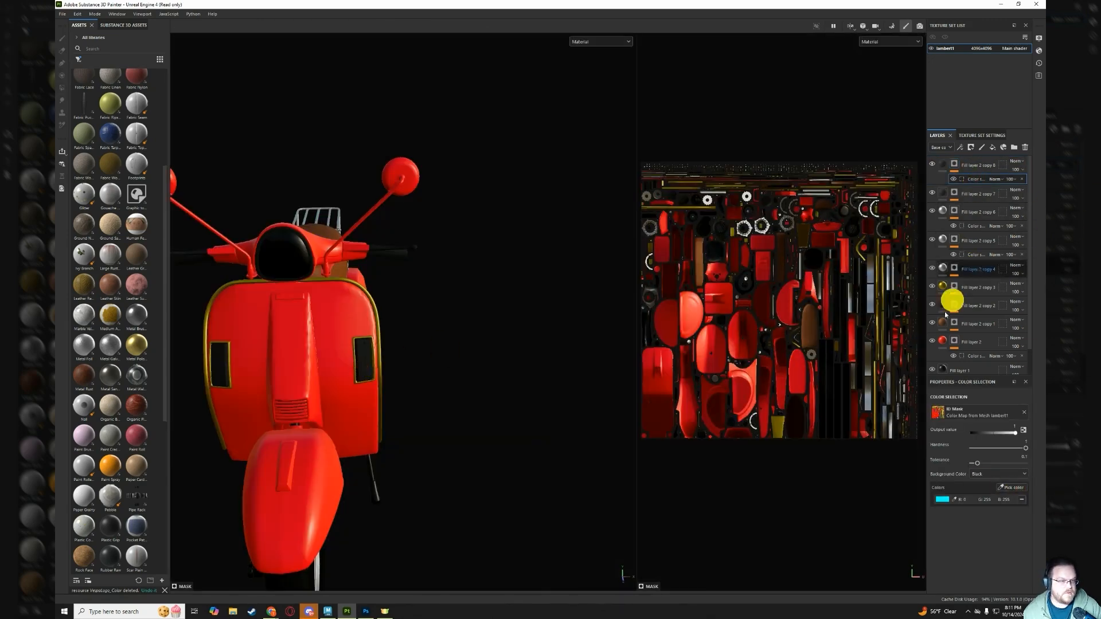
# Set the reflector layer's base color to dark red, with roughness about 0.65 and metallic about 0.74.
pyautogui.click(942, 165)
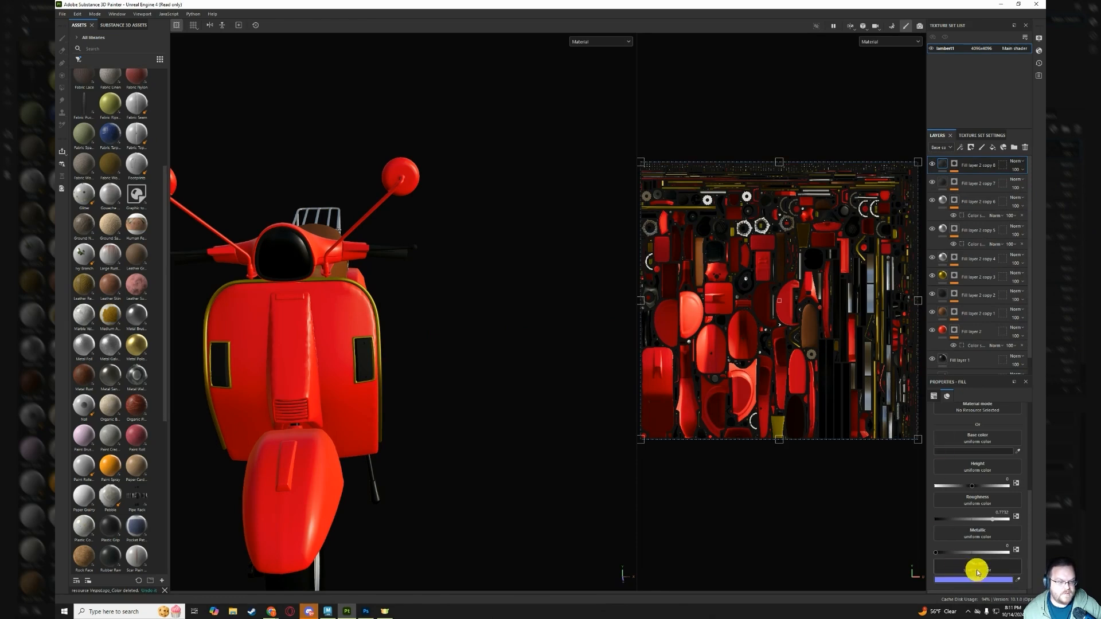
pyautogui.scroll(3, 976, 455)
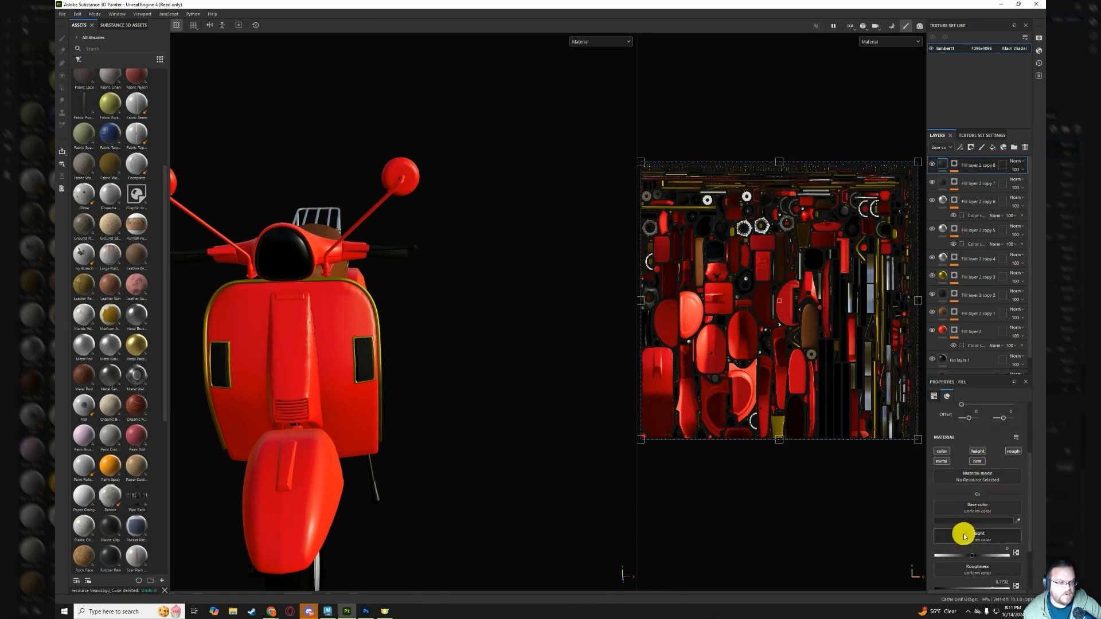
pyautogui.click(971, 522)
pyautogui.moveTo(938, 348)
pyautogui.mouseDown()
pyautogui.moveTo(943, 333)
pyautogui.moveTo(924, 362)
pyautogui.mouseUp()
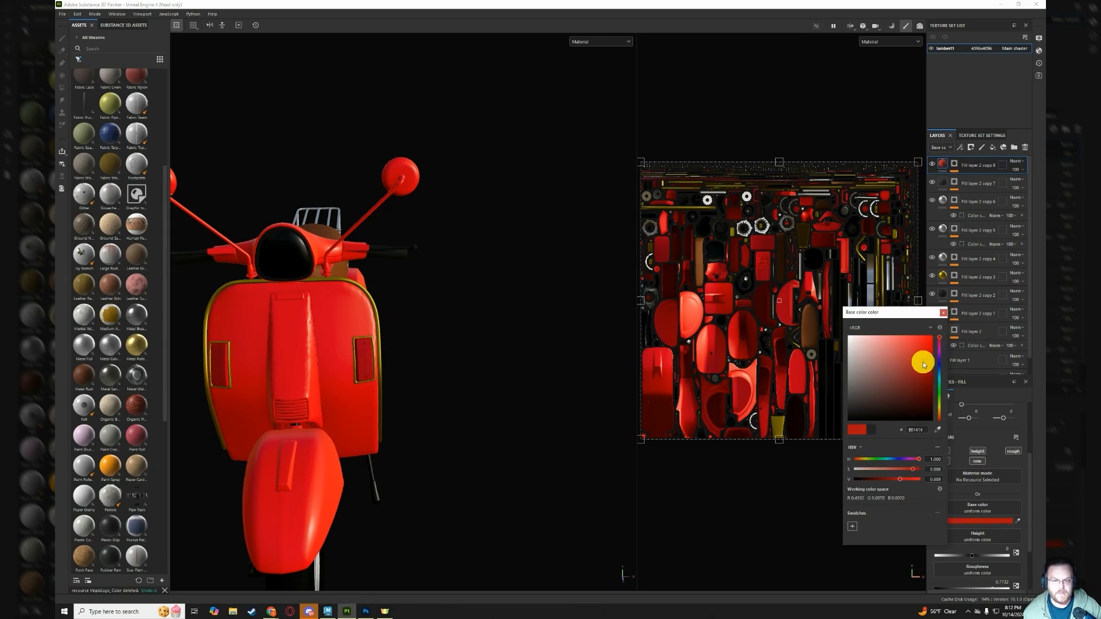
pyautogui.click(944, 312)
pyautogui.scroll(-1, 984, 542)
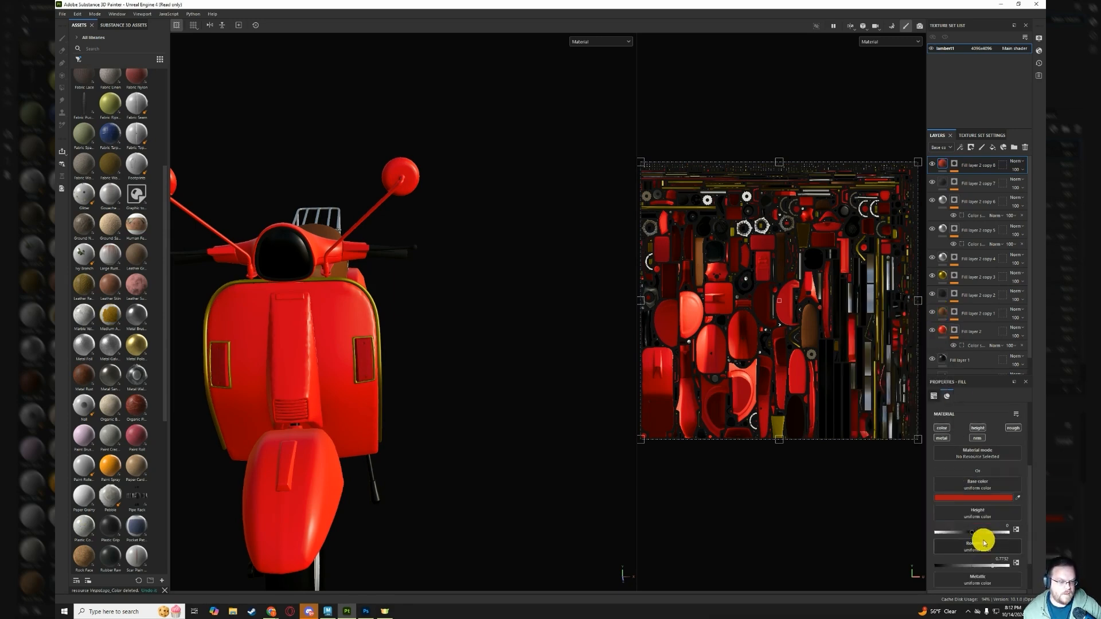
pyautogui.scroll(-2, 984, 542)
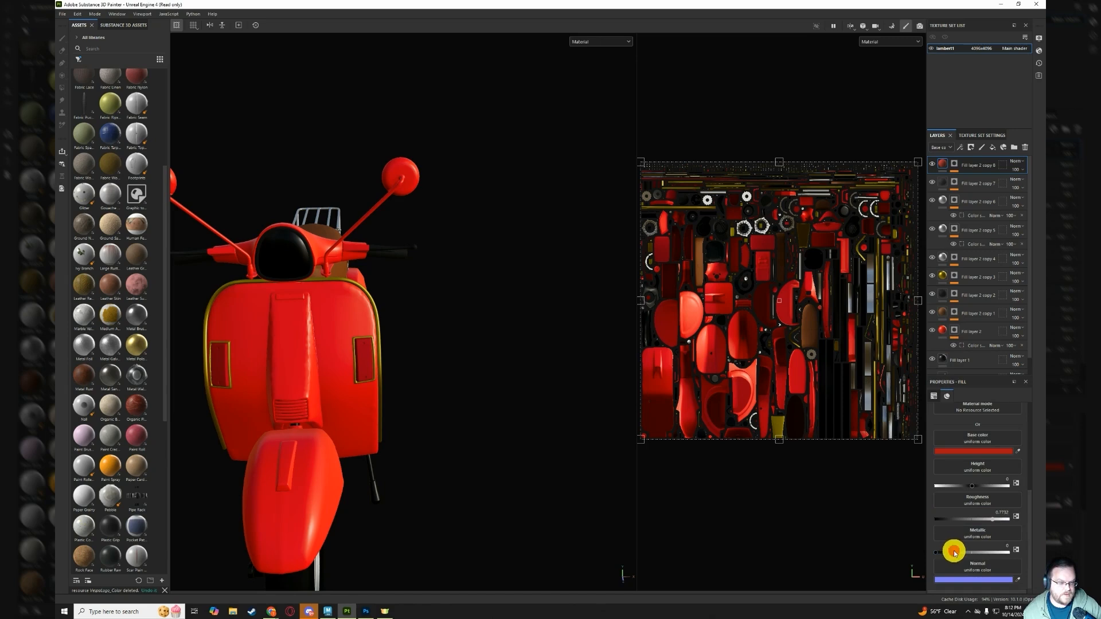
pyautogui.click(990, 554)
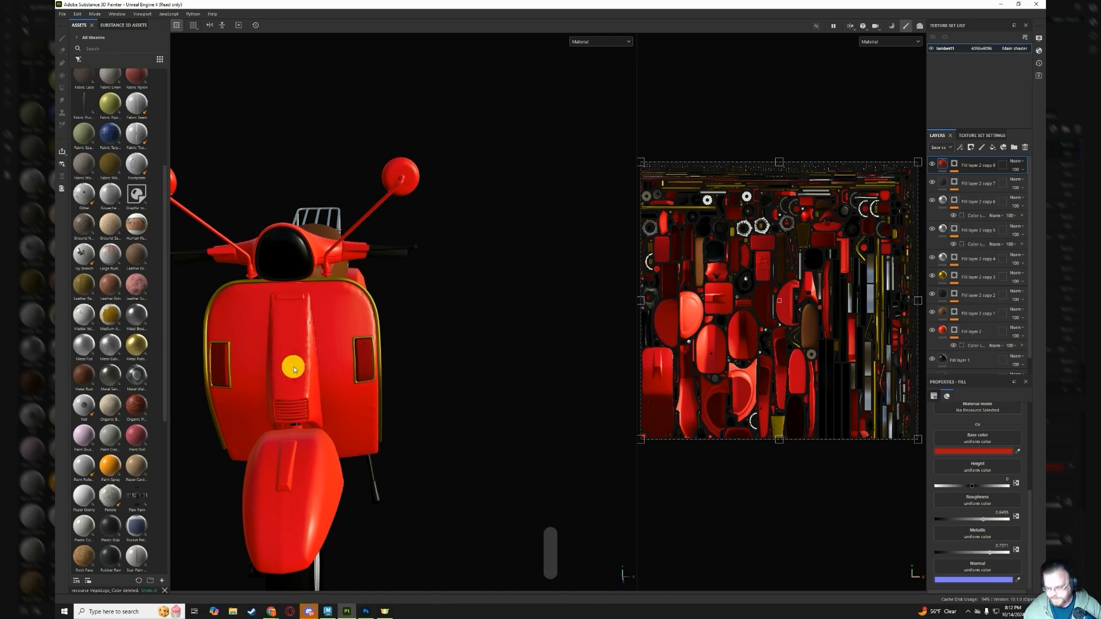
# Try duplicating the reflector layer and replacing the cyan in the copy's color selection with the engine and kickstand's brown ID colour.
pyautogui.keyDown('alt'); pyautogui.moveTo(294, 370); pyautogui.dragTo(435, 307); pyautogui.keyUp('alt')
pyautogui.keyDown('alt'); pyautogui.moveTo(288, 448); pyautogui.dragTo(493, 339, button='middle'); pyautogui.keyUp('alt')
pyautogui.keyDown('alt'); pyautogui.moveTo(493, 339); pyautogui.dragTo(545, 322); pyautogui.keyUp('alt')
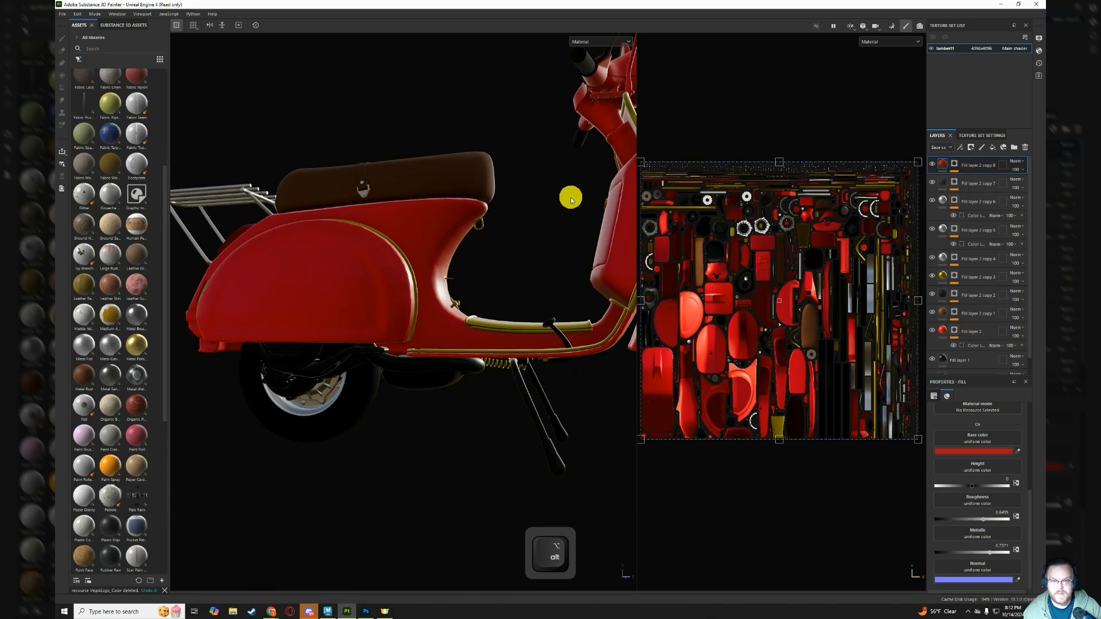
pyautogui.keyDown('alt'); pyautogui.moveTo(590, 194); pyautogui.dragTo(490, 197, button='middle'); pyautogui.keyUp('alt')
pyautogui.keyDown('alt'); pyautogui.moveTo(489, 197); pyautogui.dragTo(498, 218); pyautogui.keyUp('alt')
pyautogui.keyDown('alt'); pyautogui.moveTo(498, 218); pyautogui.dragTo(539, 112, button='middle'); pyautogui.keyUp('alt')
pyautogui.keyDown('alt'); pyautogui.moveTo(444, 257); pyautogui.dragTo(354, 273); pyautogui.keyUp('alt')
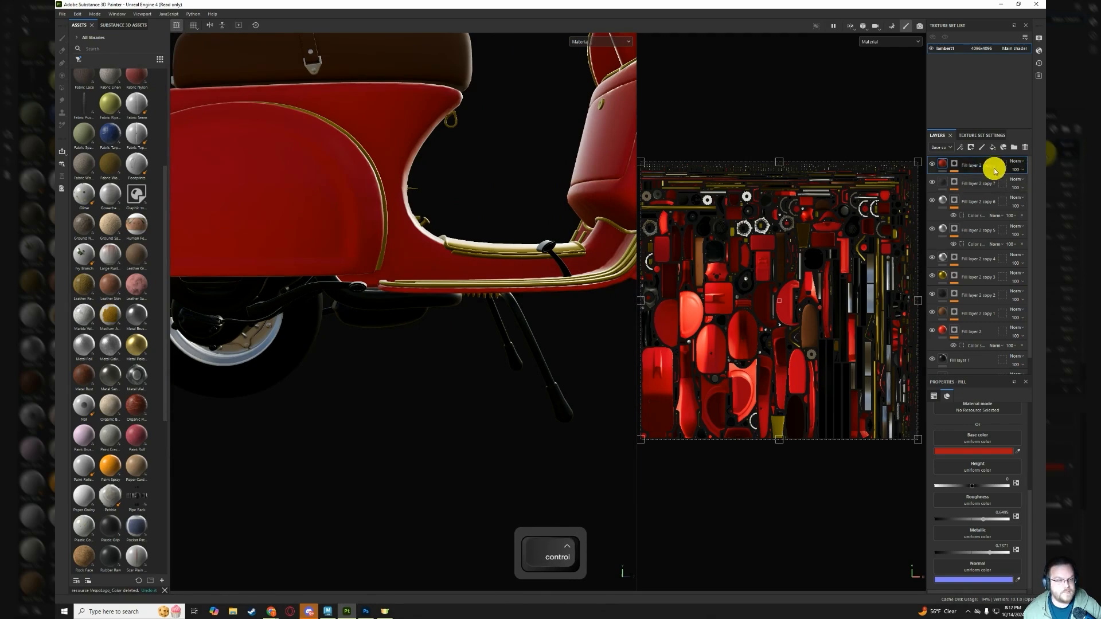
pyautogui.hotkey('ctrl', 'd')
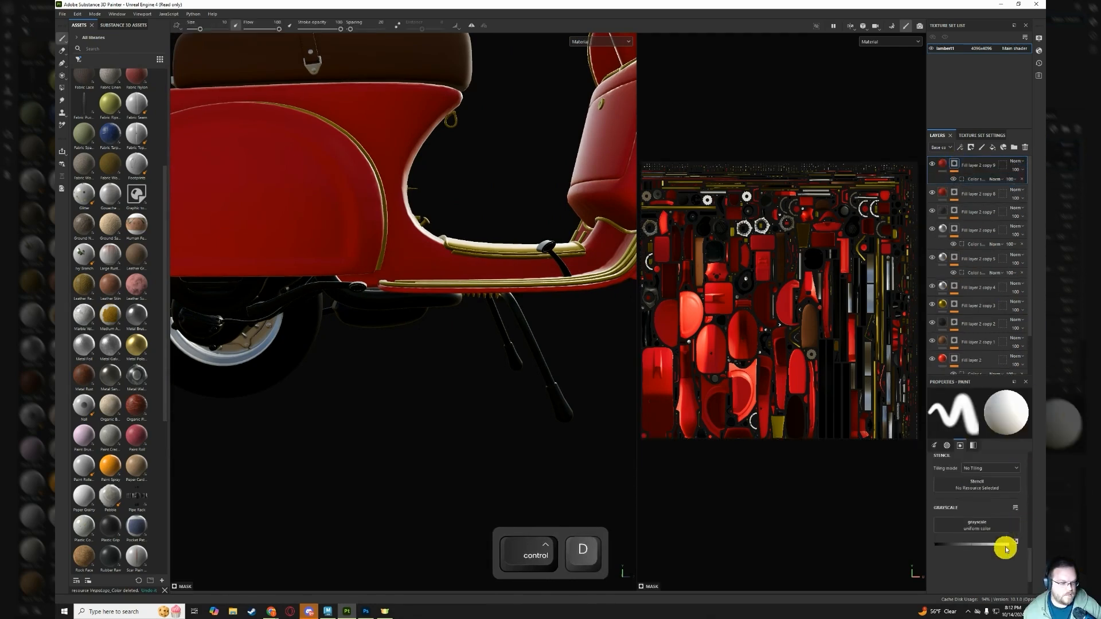
pyautogui.click(977, 179)
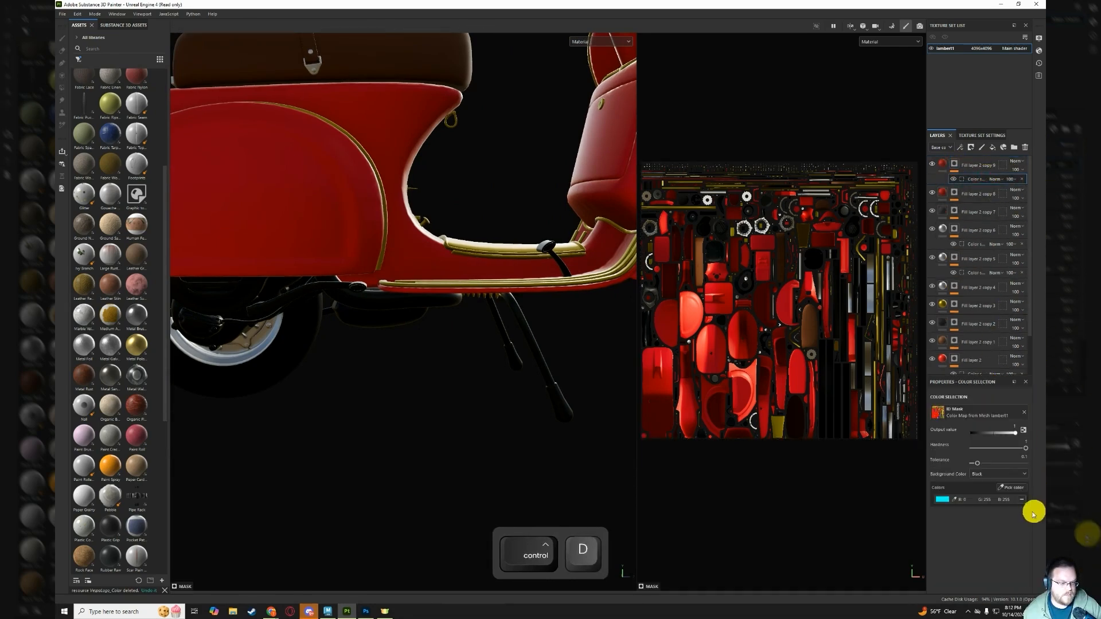
pyautogui.click(1013, 488)
pyautogui.click(365, 292)
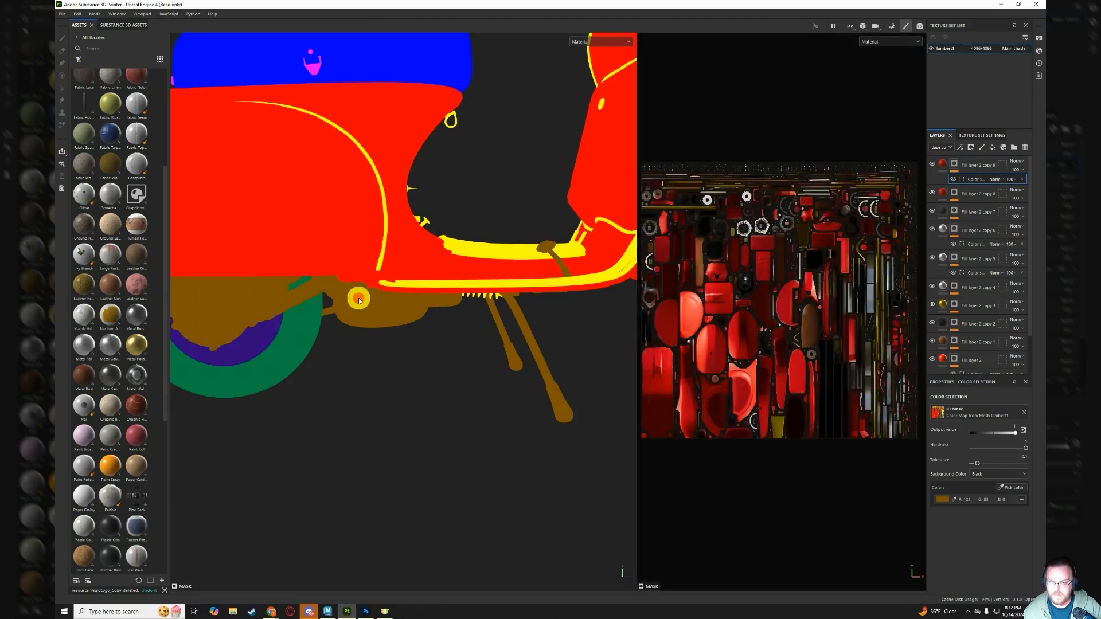
pyautogui.click(948, 167)
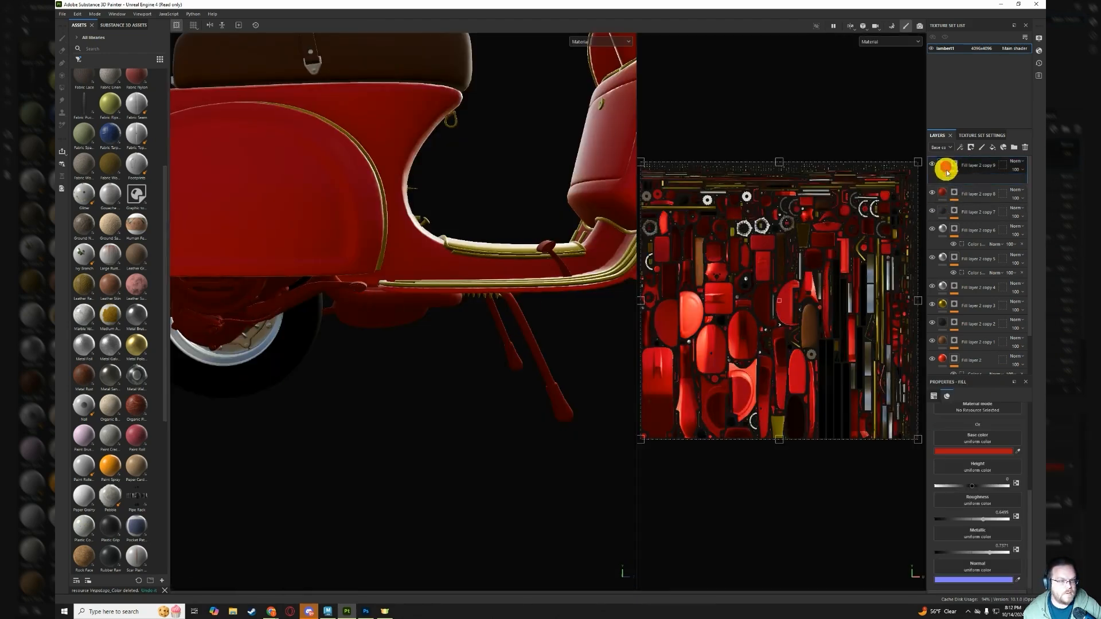
# Undo the brown color selection and the extra layer duplication, and delete the duplicated reflector layer.
pyautogui.hotkey('ctrl', 'z')
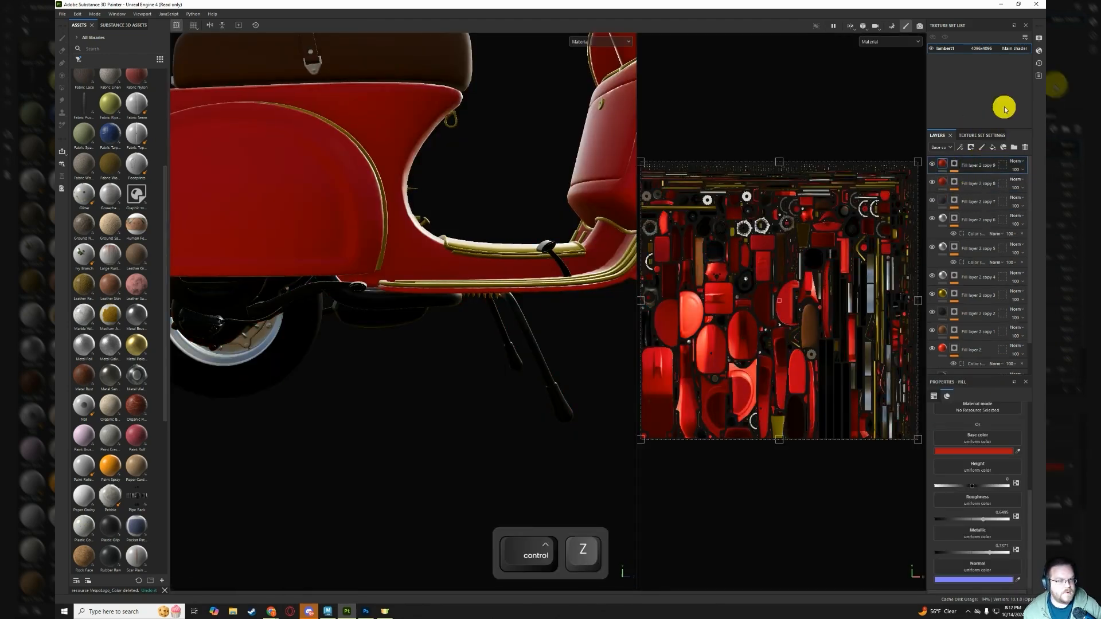
pyautogui.hotkey('ctrl', 'd')
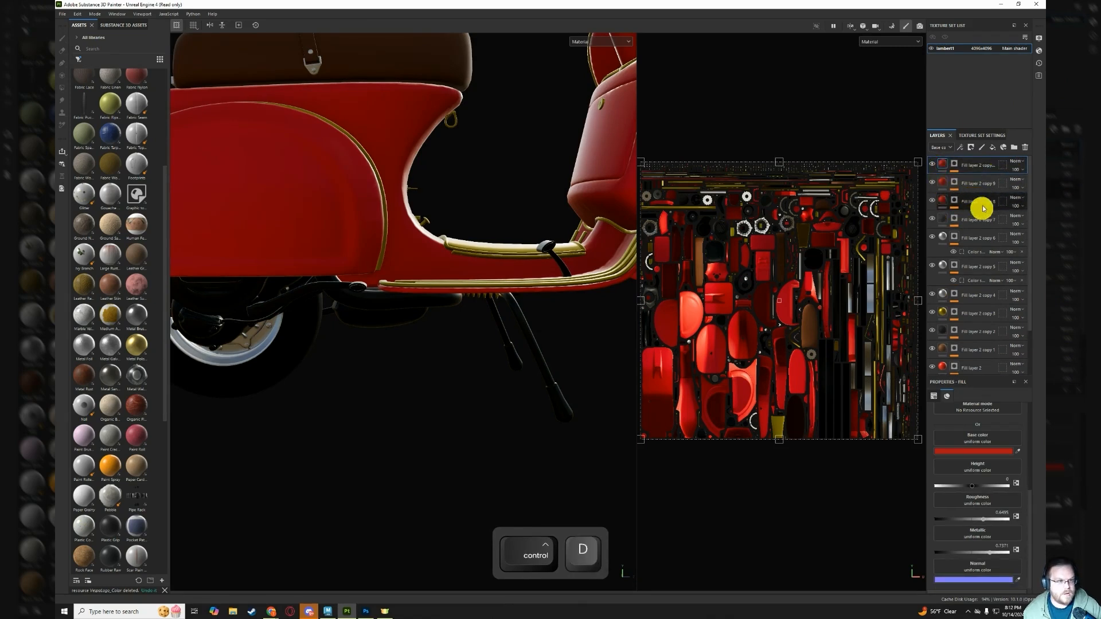
pyautogui.hotkey('ctrl', 'z')
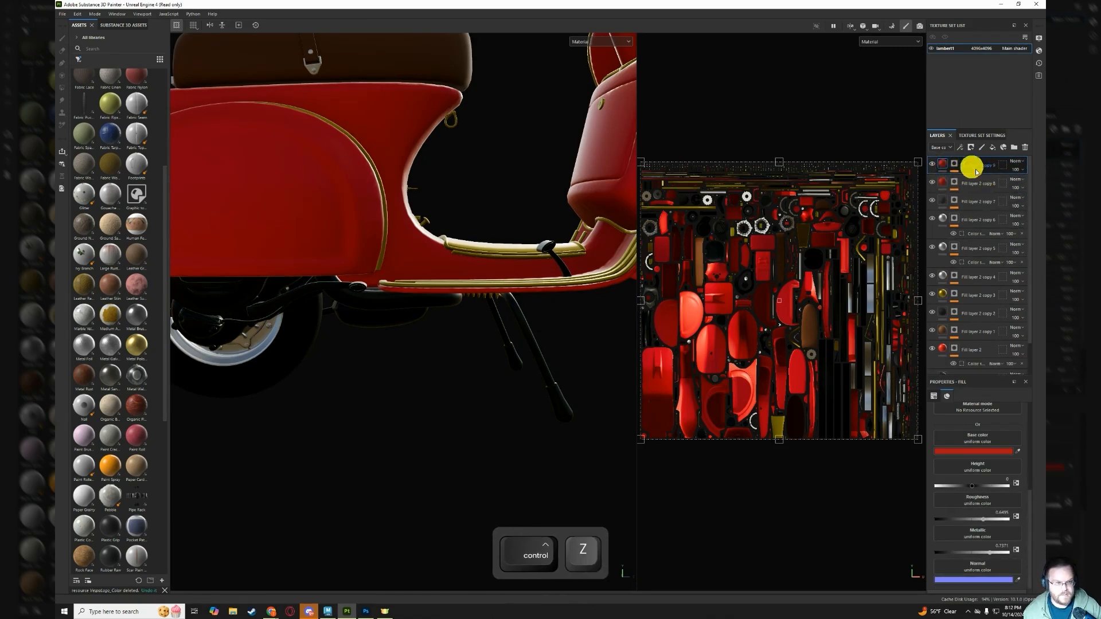
pyautogui.press('Delete')
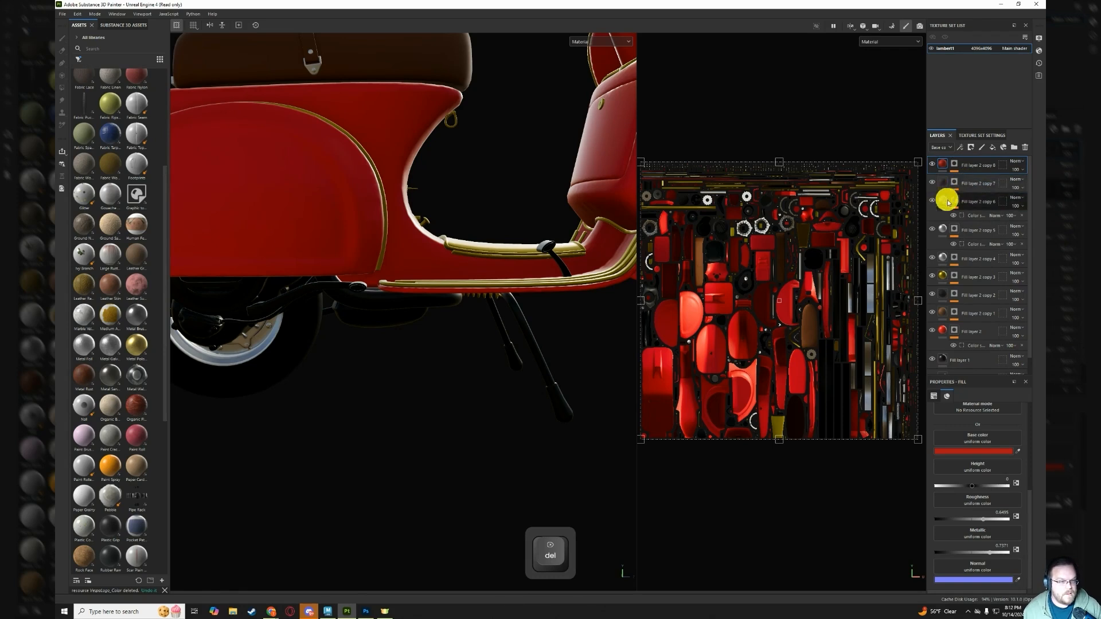
# Add the engine and kickstand's brown ID colour to the silver seat latch layer's color selection, keeping its magenta.
pyautogui.click(948, 201)
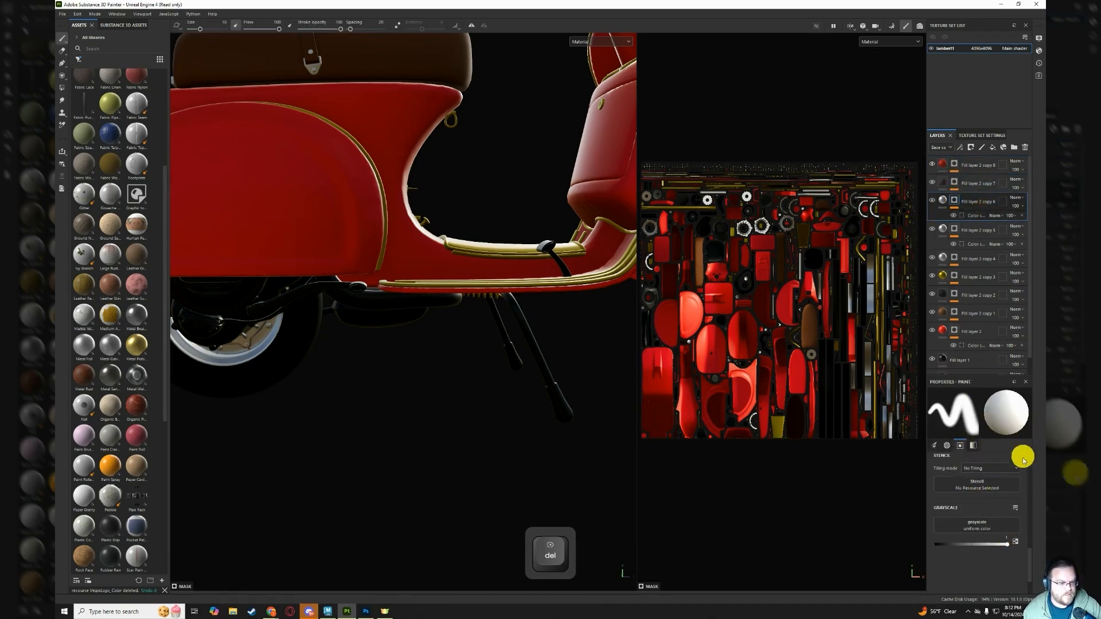
pyautogui.scroll(1, 986, 499)
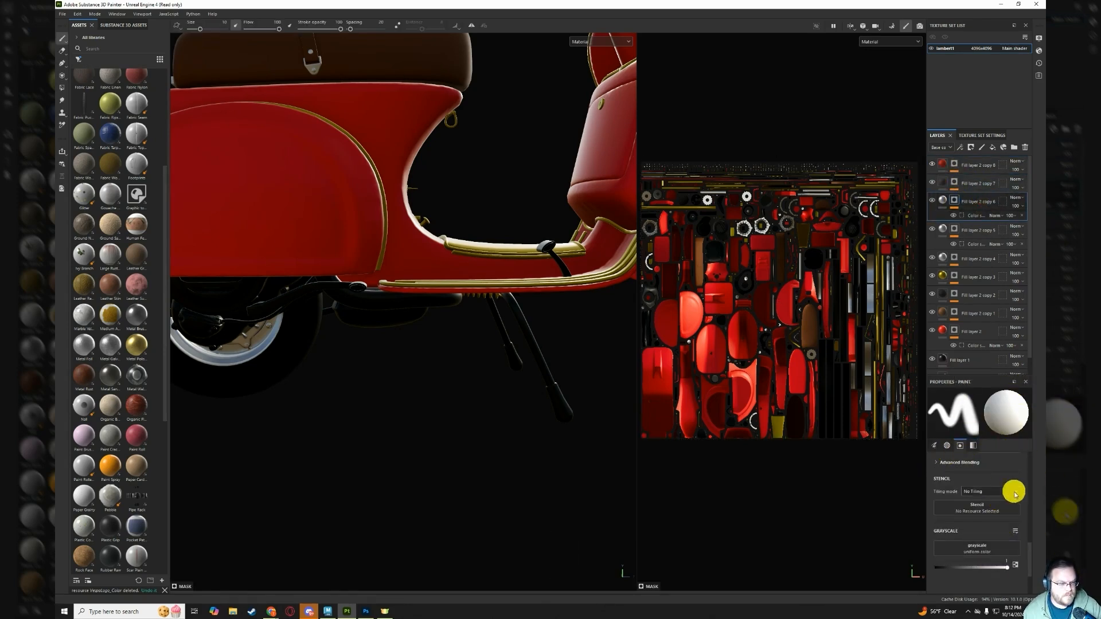
pyautogui.click(977, 217)
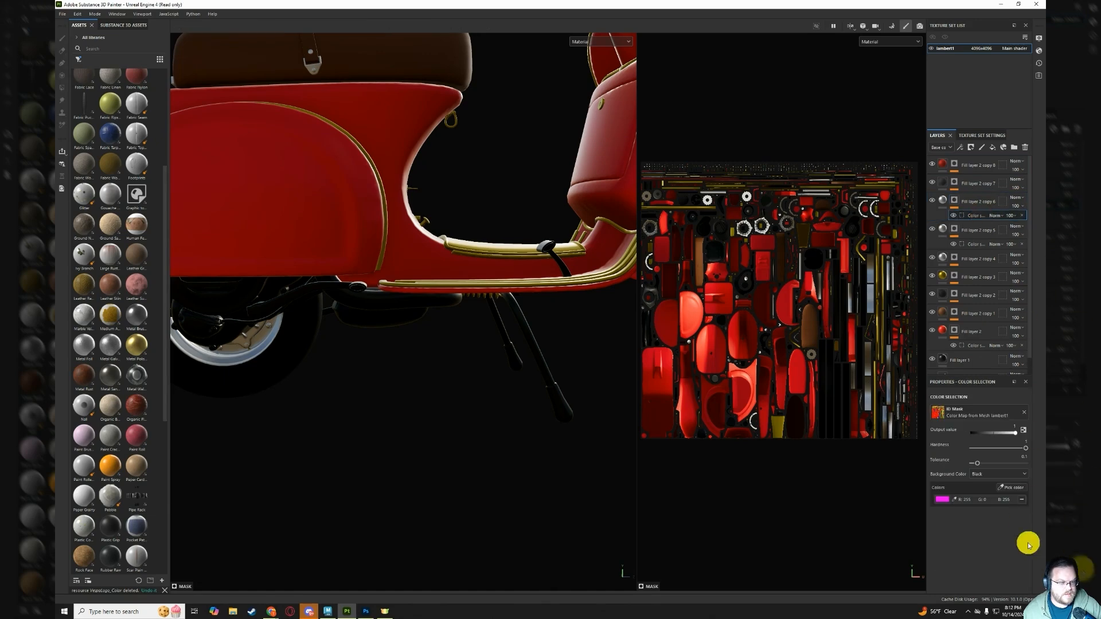
pyautogui.hotkey('ctrl', 'z')
pyautogui.click(1021, 488)
pyautogui.click(369, 299)
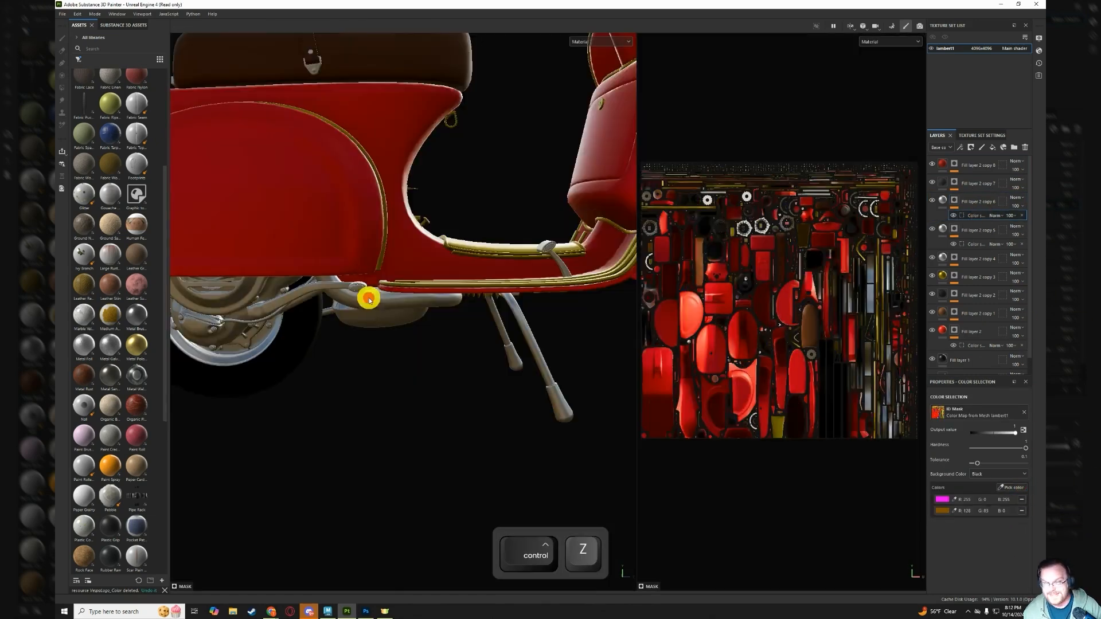
# Examine the materials on the whole scooter from the side, then up close on the handlebars and seat from the rear.
pyautogui.scroll(-8, 481, 300)
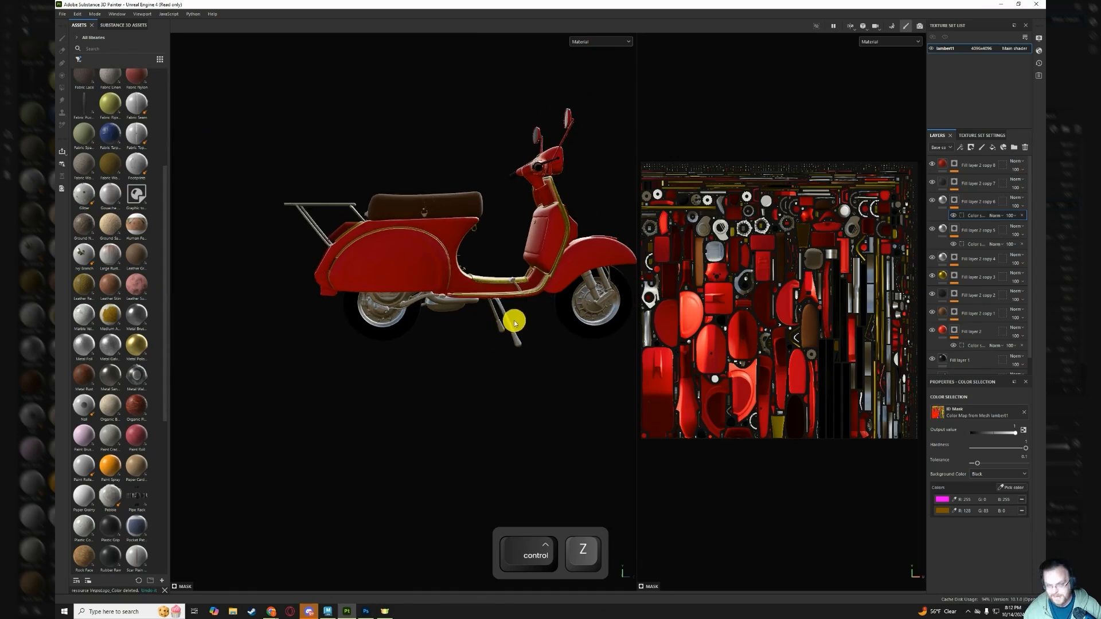
pyautogui.scroll(2, 515, 324)
pyautogui.keyDown('alt'); pyautogui.moveTo(547, 303); pyautogui.dragTo(503, 295); pyautogui.keyUp('alt')
pyautogui.keyDown('alt'); pyautogui.moveTo(519, 288); pyautogui.dragTo(456, 247, button='middle'); pyautogui.keyUp('alt')
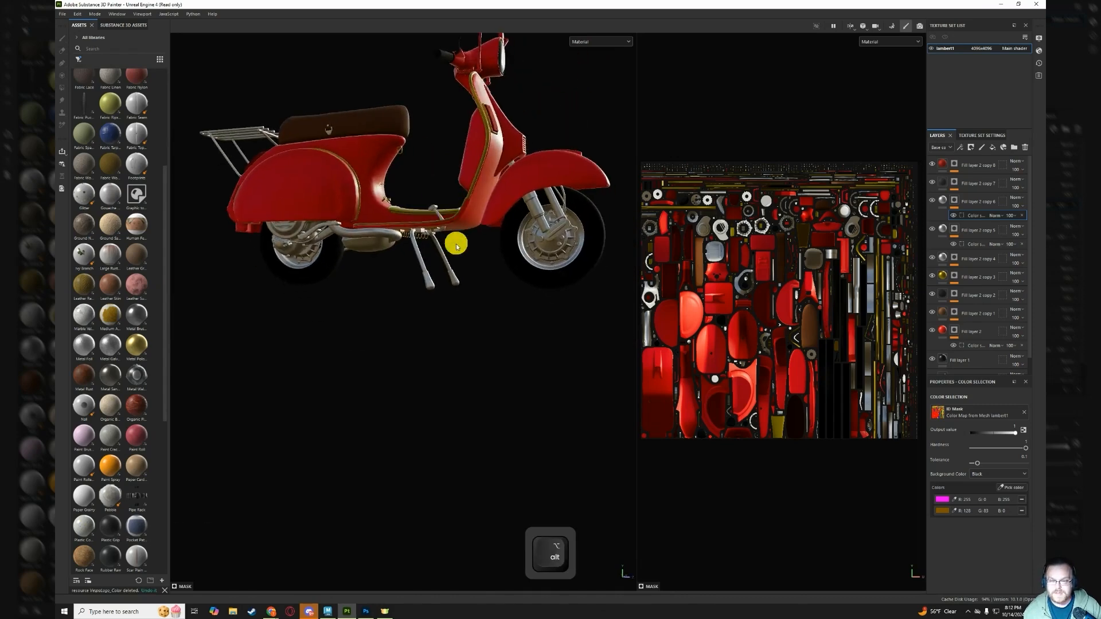
pyautogui.keyDown('alt'); pyautogui.moveTo(457, 247); pyautogui.dragTo(319, 238); pyautogui.keyUp('alt')
pyautogui.scroll(5, 499, 144)
pyautogui.keyDown('alt'); pyautogui.moveTo(500, 146); pyautogui.dragTo(468, 172); pyautogui.keyUp('alt')
pyautogui.keyDown('alt'); pyautogui.moveTo(467, 172); pyautogui.dragTo(460, 227, button='middle'); pyautogui.keyUp('alt')
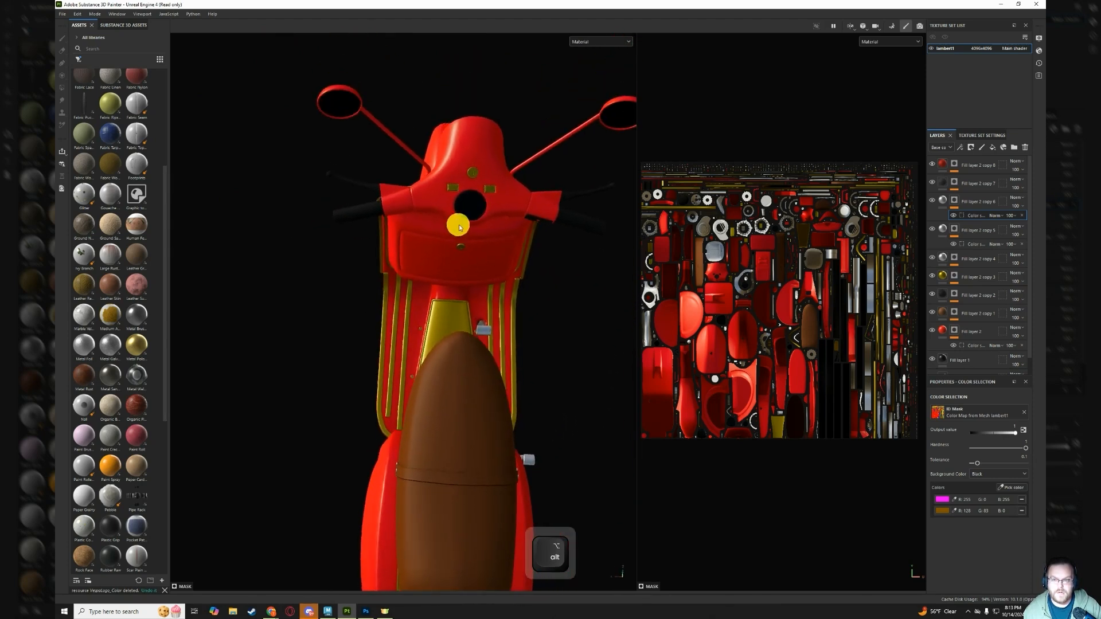
# Duplicate the topmost dark red reflector layer and replace the copy's selected colour with the speedometer and headlight's dark grey ID colour.
pyautogui.click(980, 165)
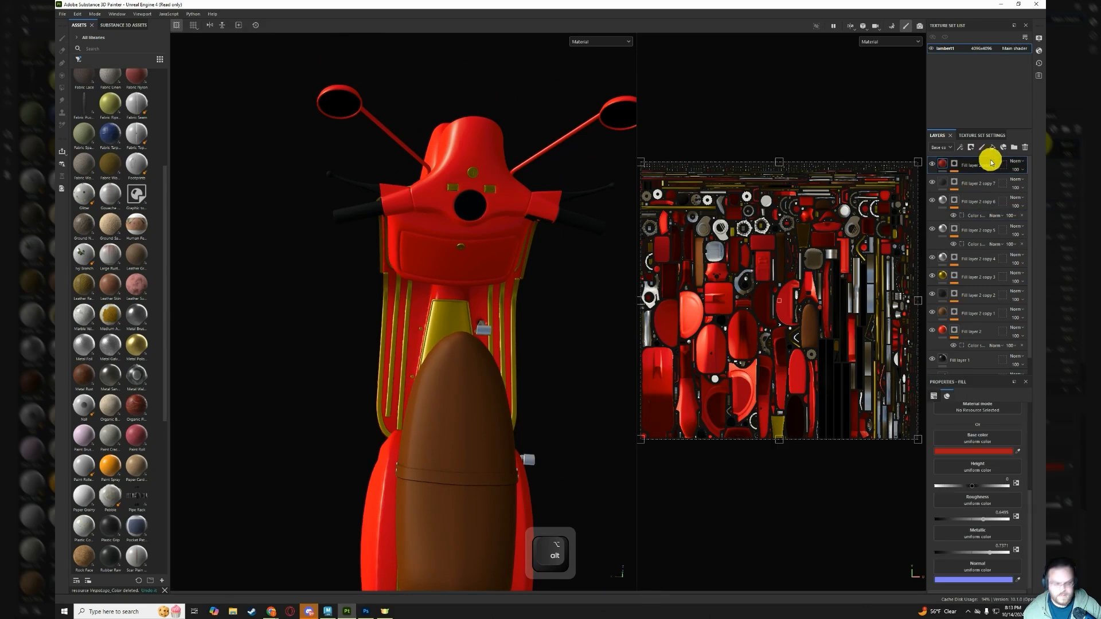
pyautogui.hotkey('ctrl', 'd')
pyautogui.click(957, 171)
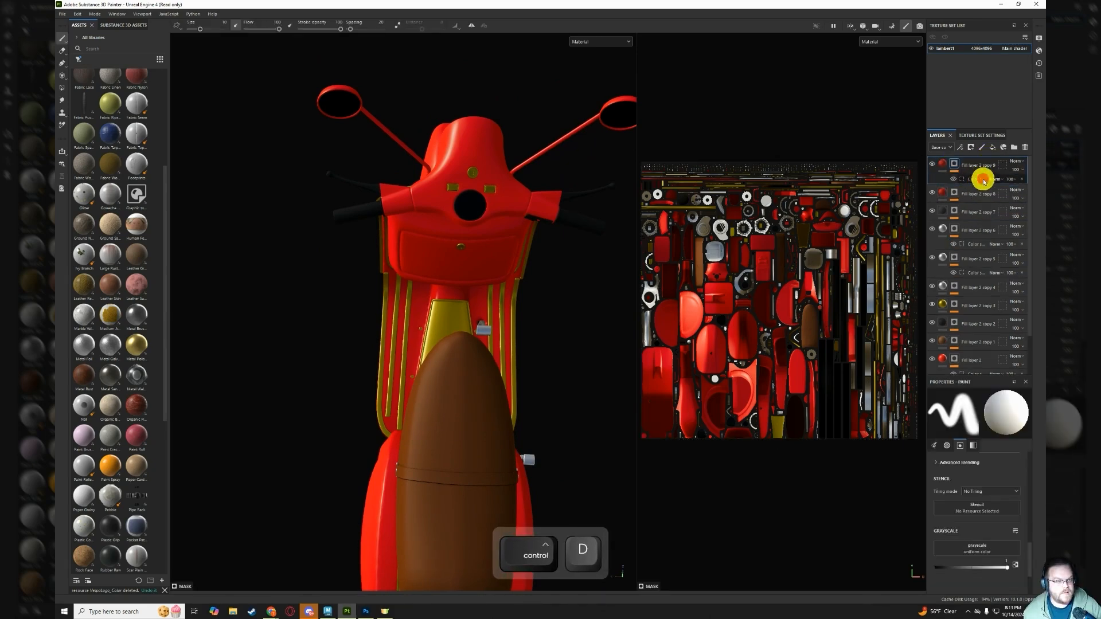
pyautogui.click(982, 178)
pyautogui.click(1022, 501)
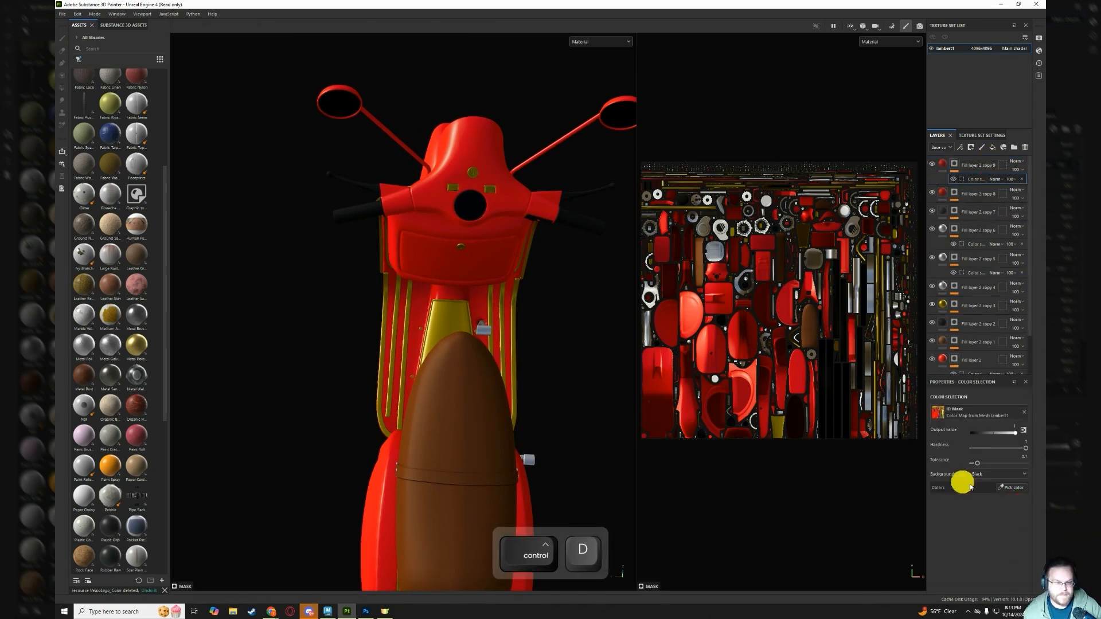
pyautogui.click(1013, 487)
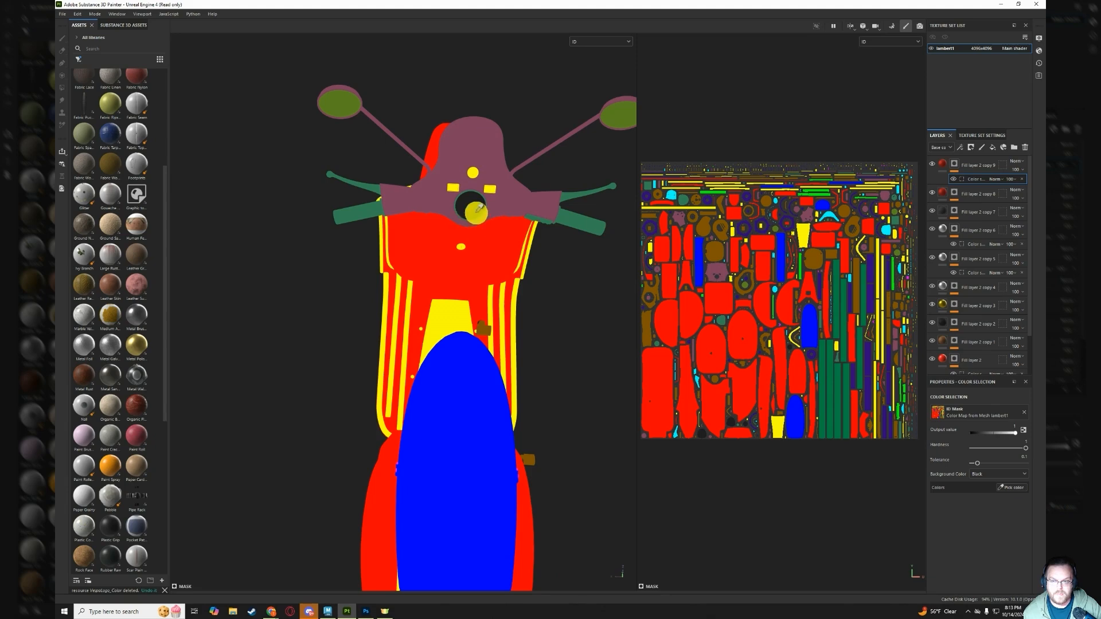
pyautogui.click(476, 208)
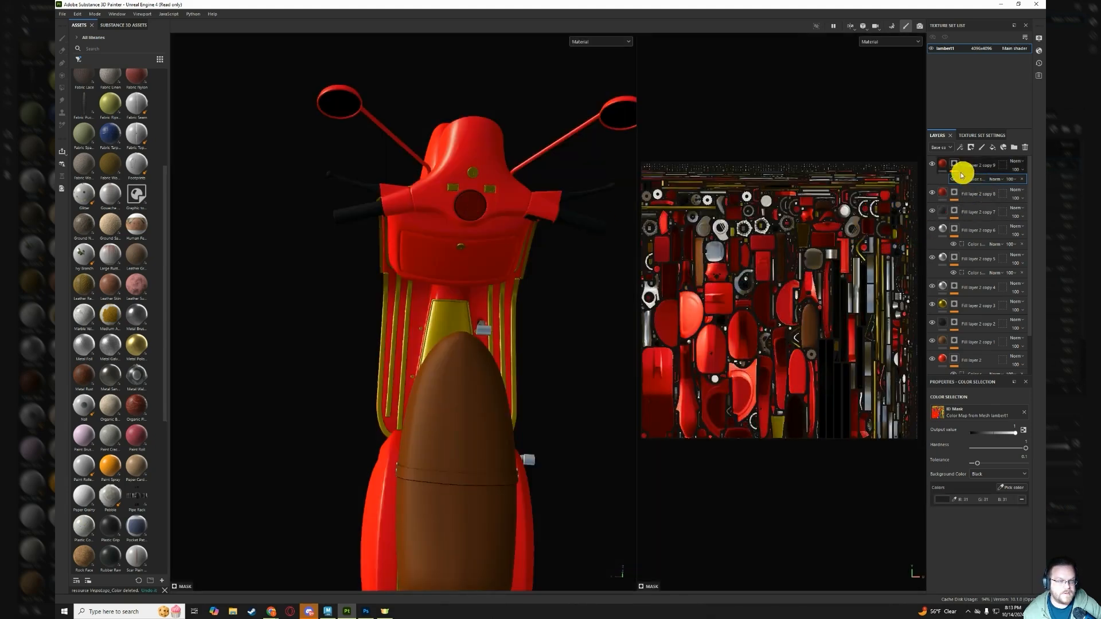
# Give the headlight and speedometer layer a pale yellow base colour, roughness about 0.23 and metallic about 0.45.
pyautogui.keyDown('alt'); pyautogui.moveTo(432, 263); pyautogui.dragTo(756, 206); pyautogui.keyUp('alt')
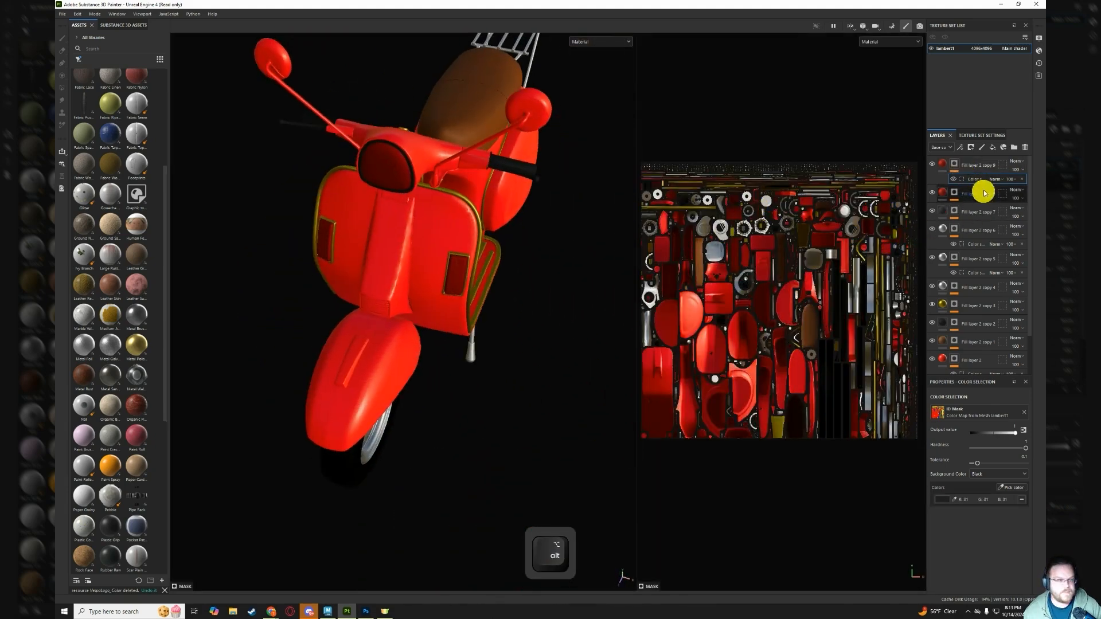
pyautogui.click(943, 165)
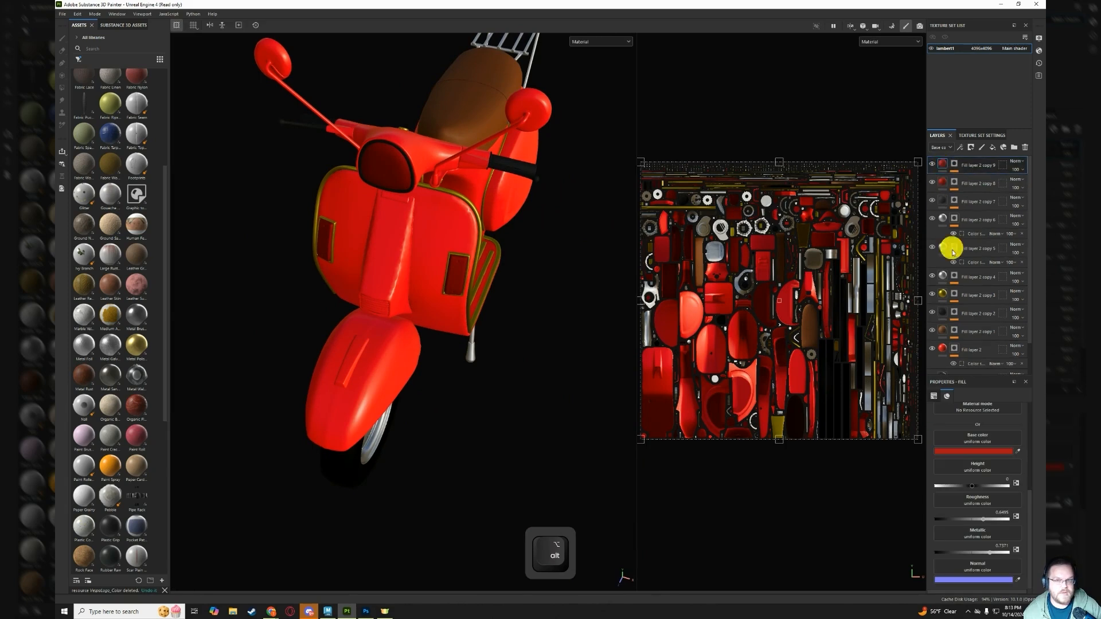
pyautogui.click(996, 452)
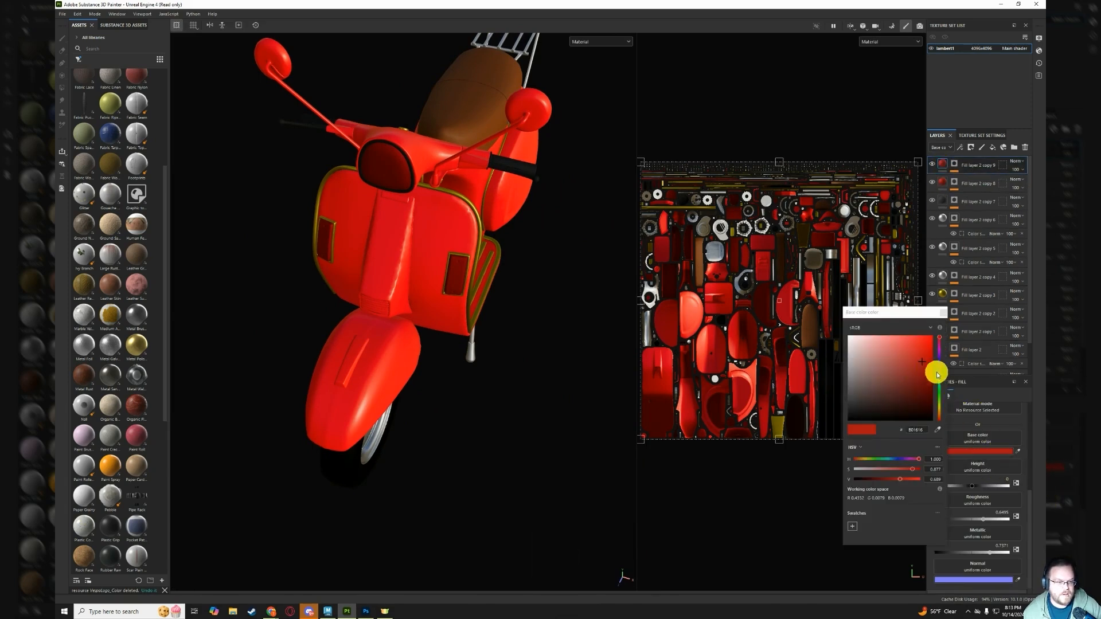
pyautogui.moveTo(939, 379); pyautogui.dragTo(941, 408)
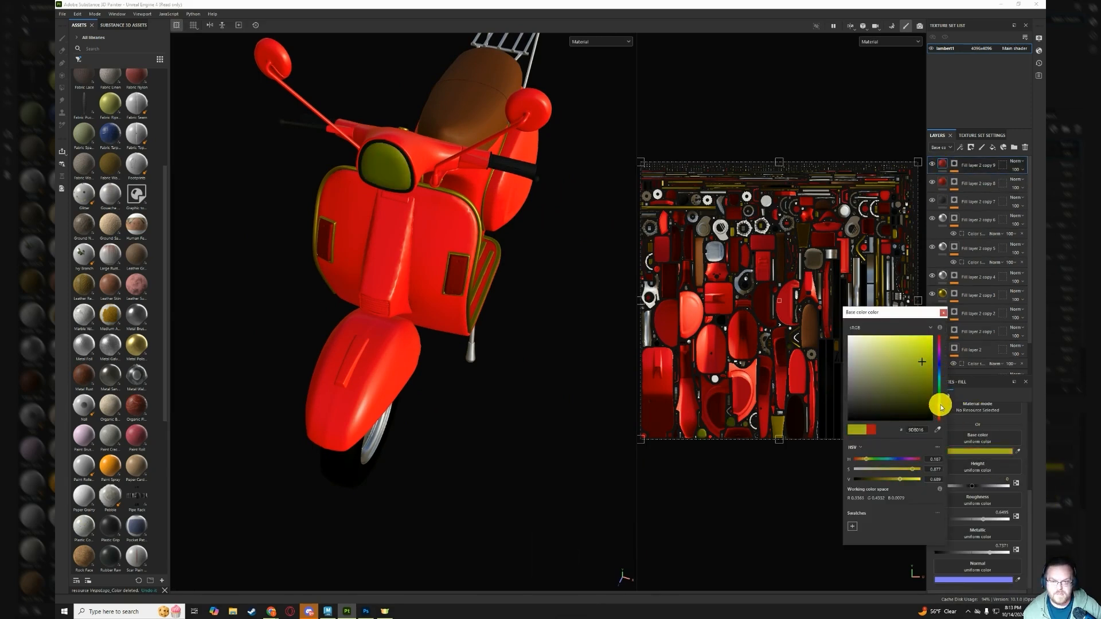
pyautogui.moveTo(903, 376); pyautogui.dragTo(881, 344)
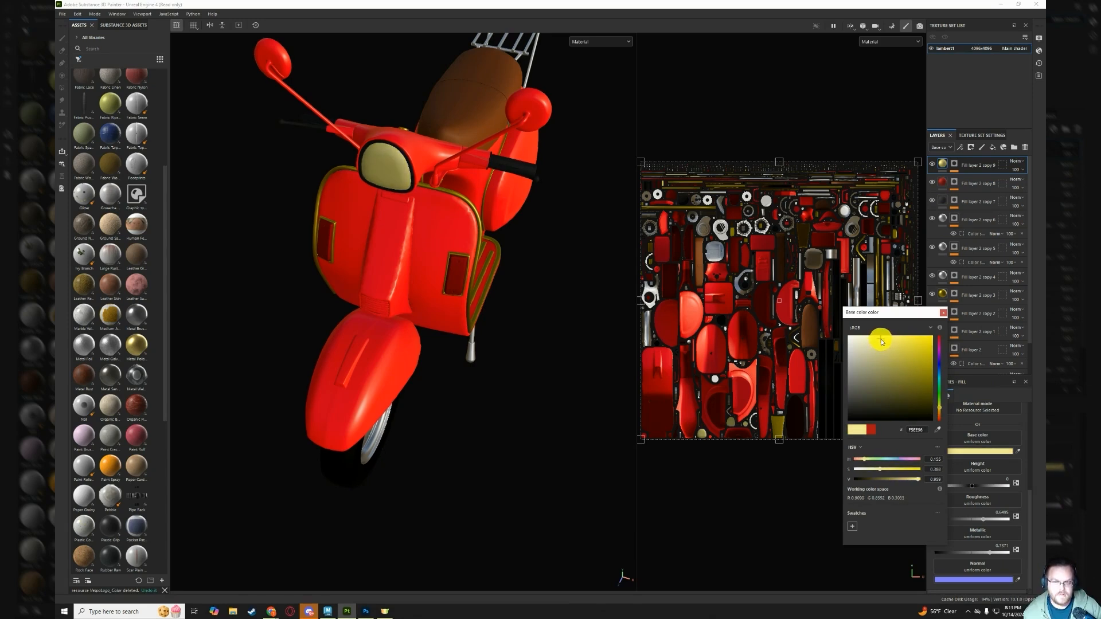
pyautogui.click(944, 313)
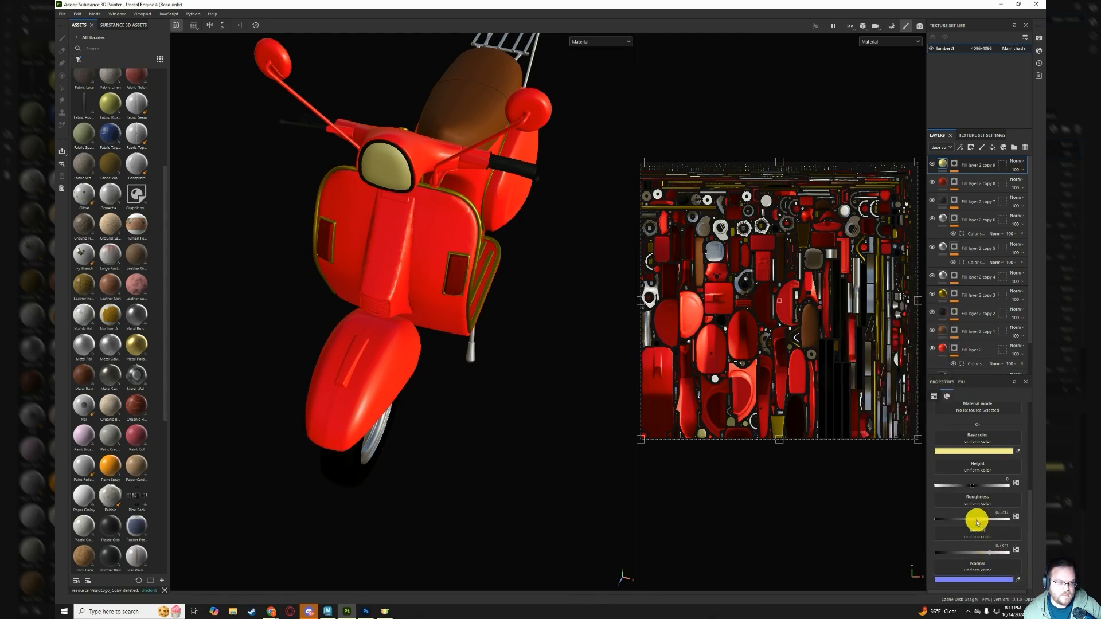
pyautogui.moveTo(977, 523); pyautogui.dragTo(952, 520)
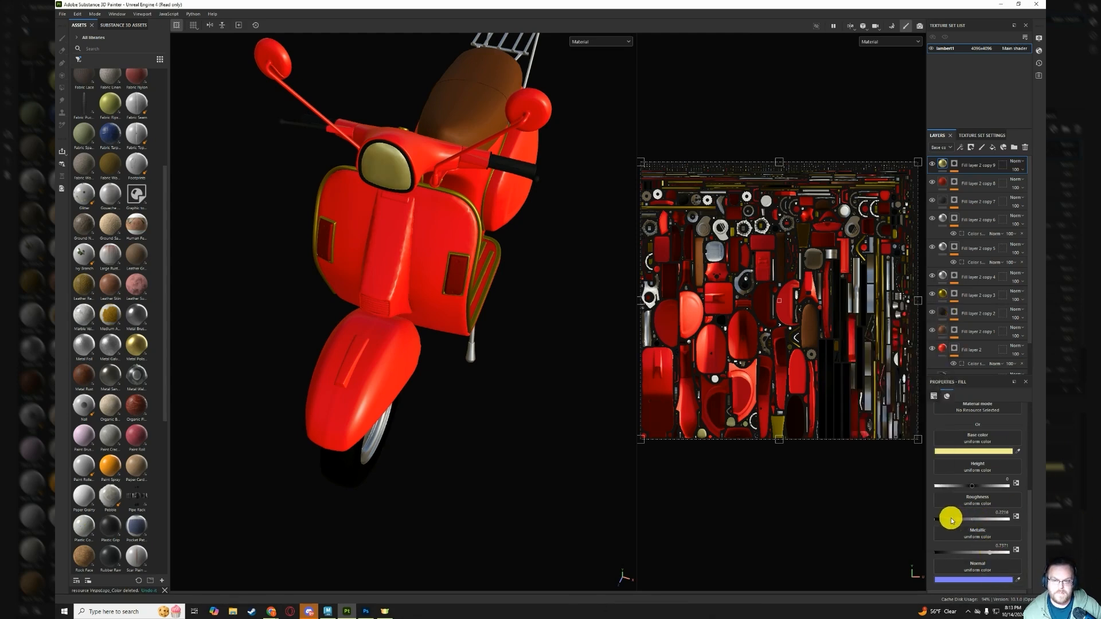
pyautogui.moveTo(985, 556)
pyautogui.mouseDown()
pyautogui.moveTo(973, 556)
pyautogui.moveTo(998, 553)
pyautogui.moveTo(971, 554)
pyautogui.mouseUp()
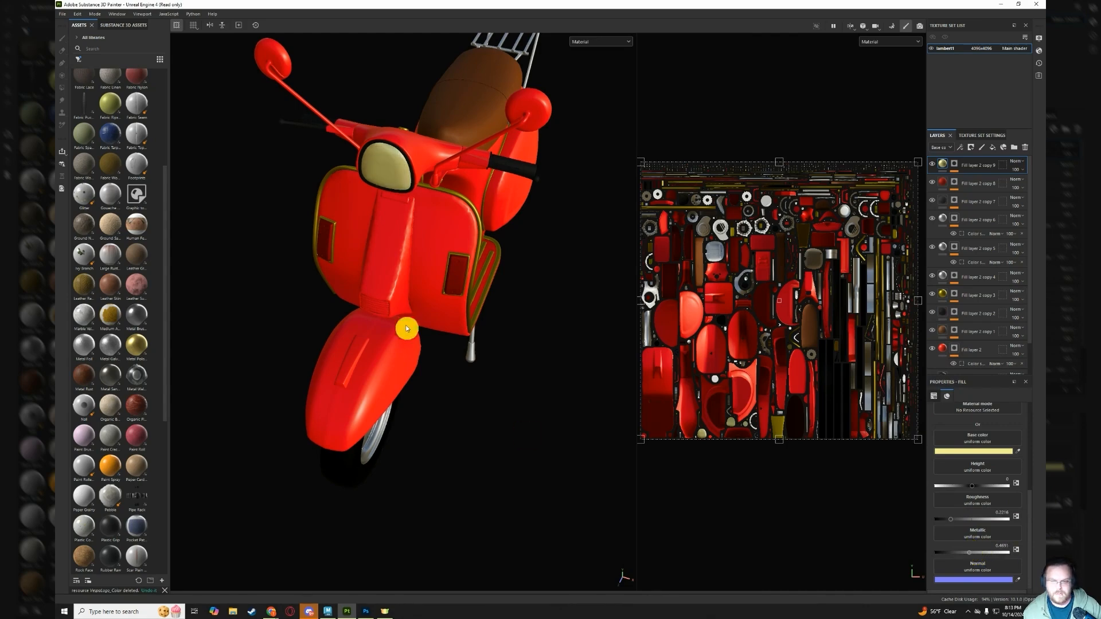
# Duplicate the pale yellow headlight layer and replace the copy's selected colour with the mirror glass's olive green ID colour.
pyautogui.keyDown('alt'); pyautogui.moveTo(447, 338); pyautogui.dragTo(342, 278); pyautogui.keyUp('alt')
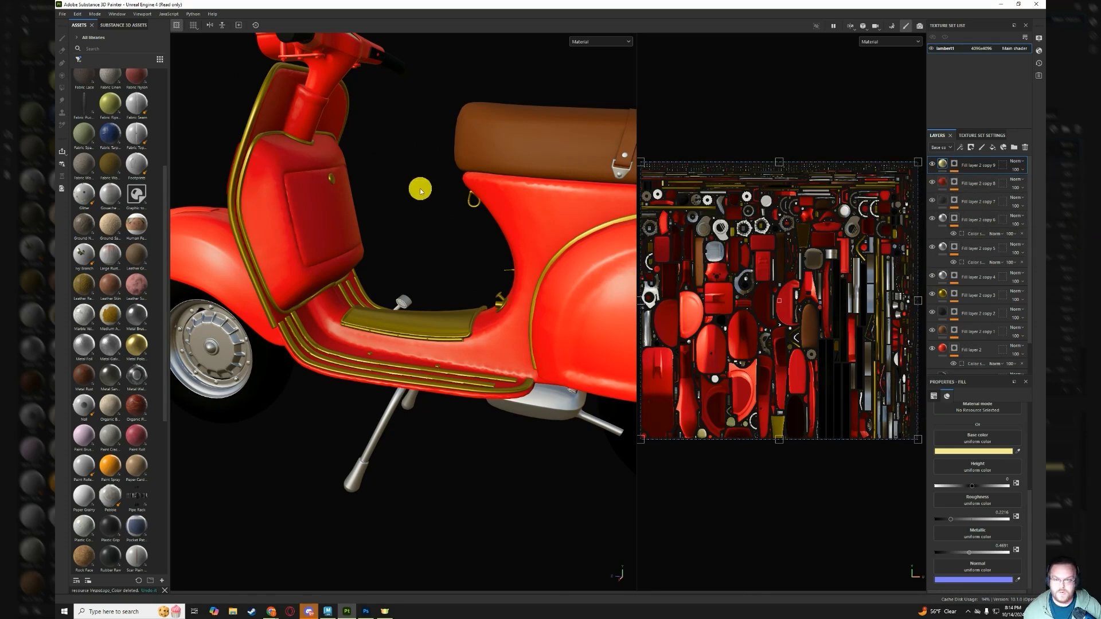
pyautogui.keyDown('alt'); pyautogui.moveTo(421, 187); pyautogui.dragTo(476, 163); pyautogui.keyUp('alt')
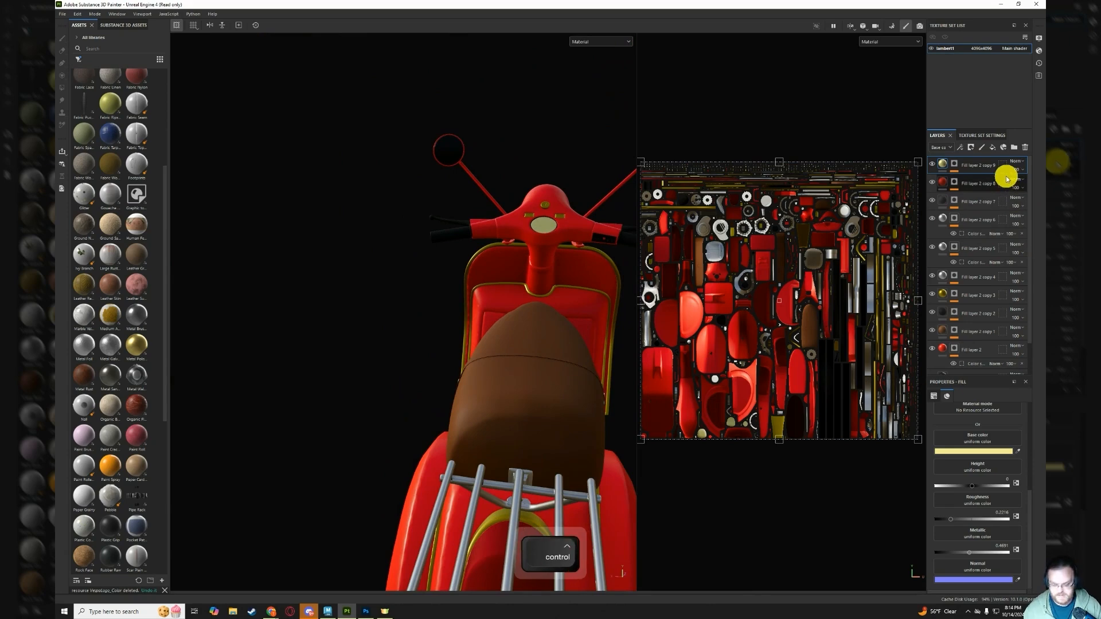
pyautogui.hotkey('ctrl', 'd')
pyautogui.click(980, 179)
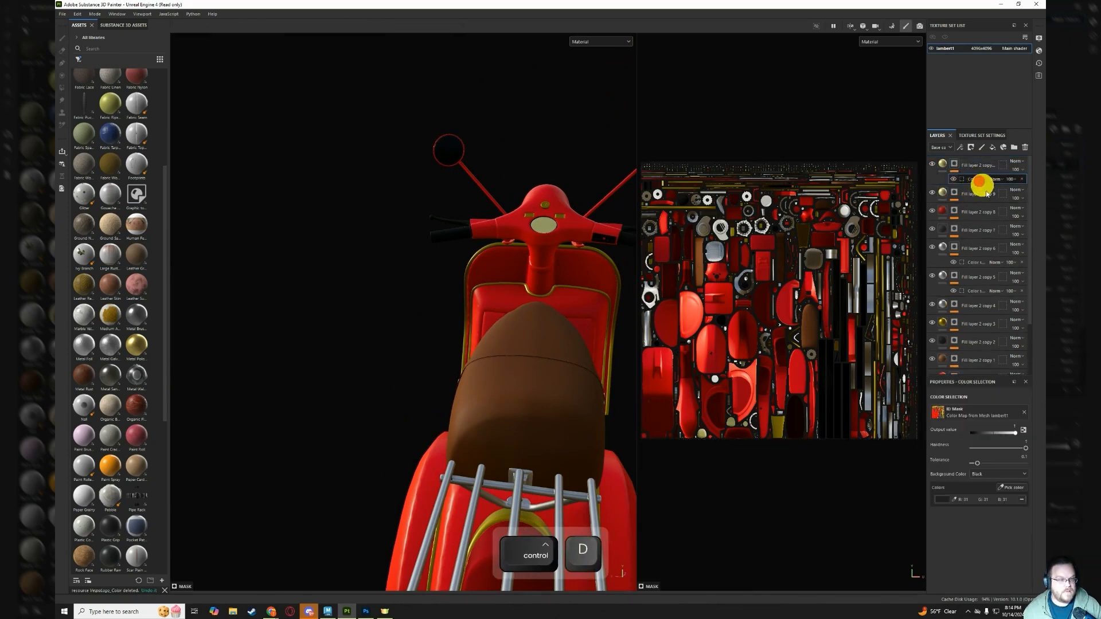
pyautogui.click(1020, 490)
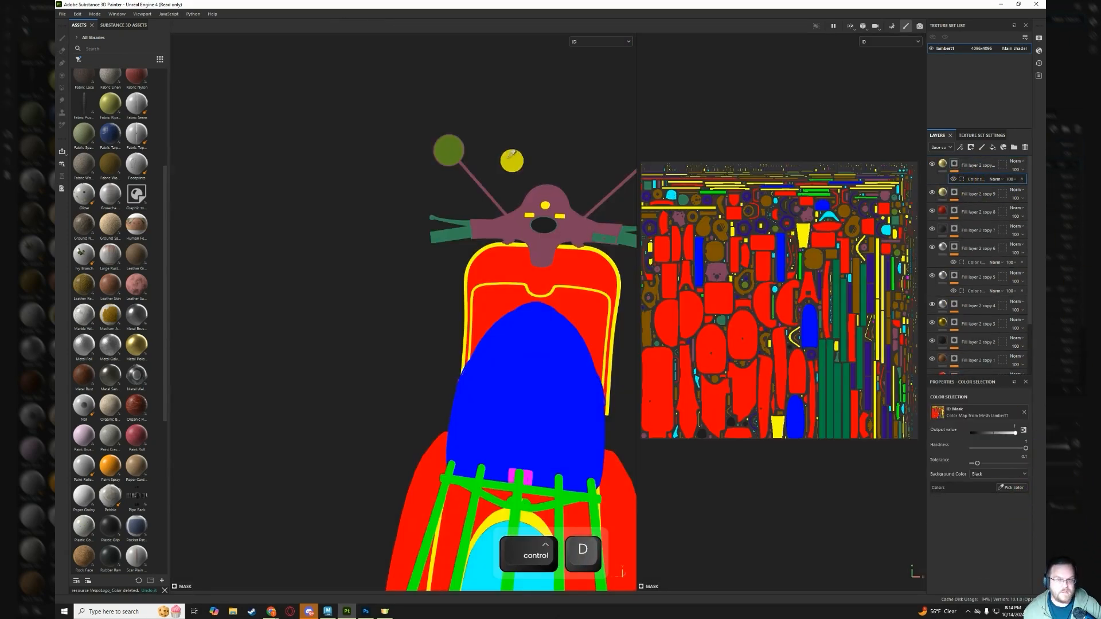
pyautogui.click(450, 150)
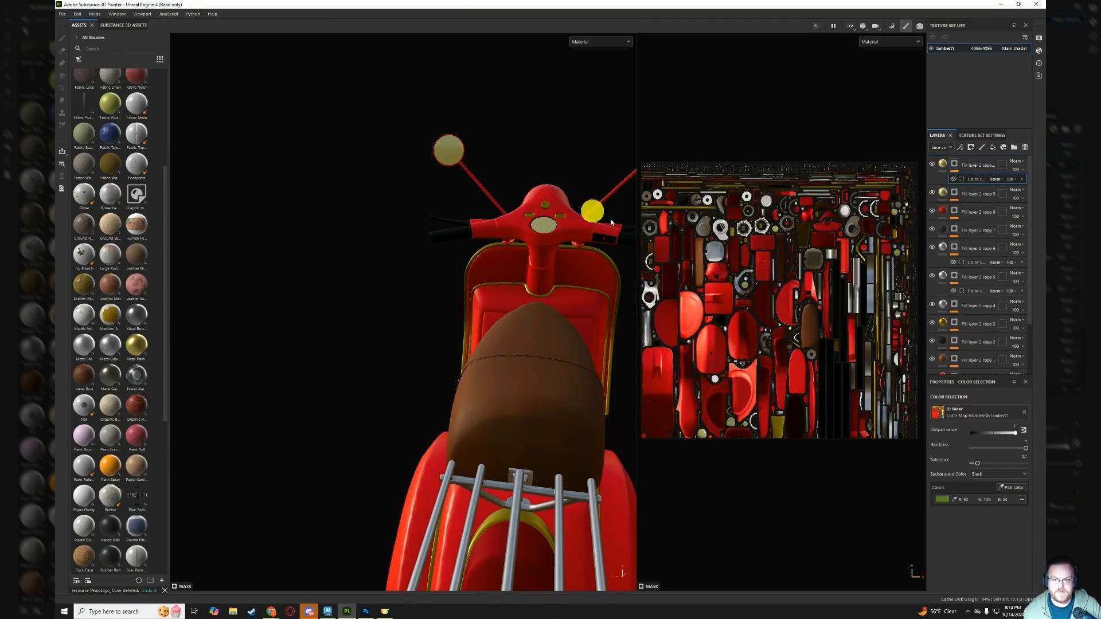
# Set the mirror glass layer's base colour to near-white and its roughness to about 0.005.
pyautogui.click(944, 161)
pyautogui.click(978, 452)
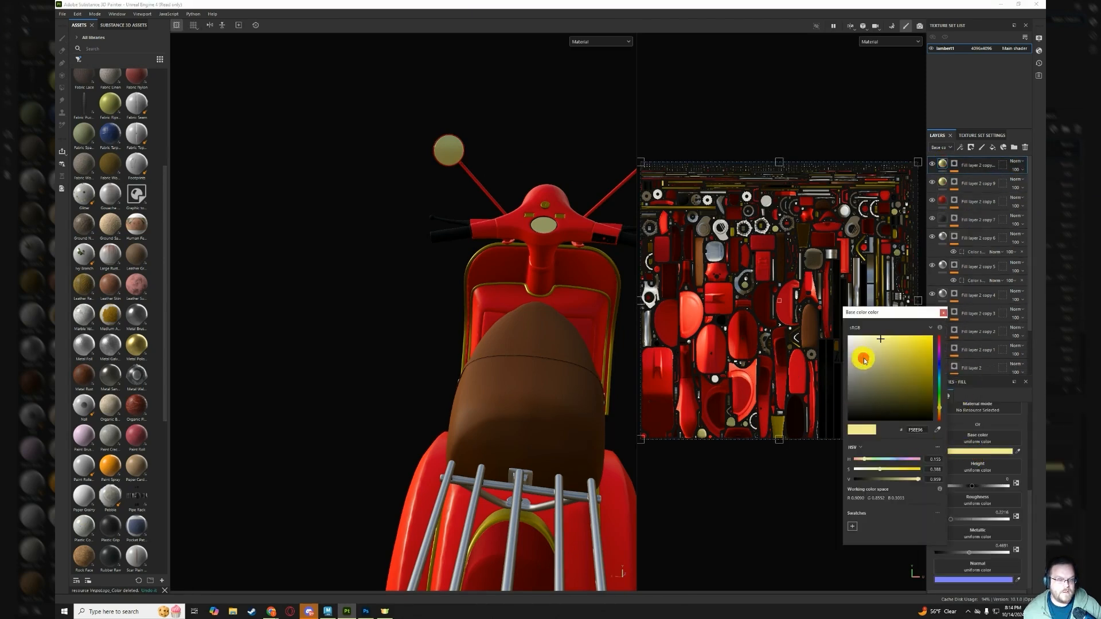
pyautogui.moveTo(852, 341)
pyautogui.mouseDown()
pyautogui.moveTo(816, 324)
pyautogui.moveTo(820, 340)
pyautogui.mouseUp()
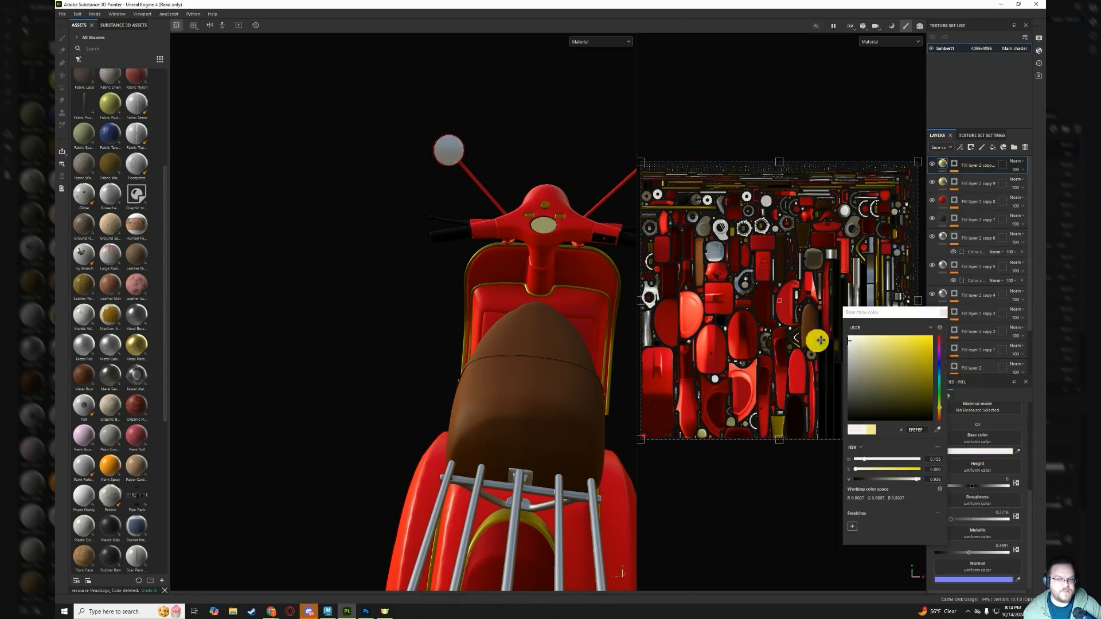
pyautogui.click(944, 314)
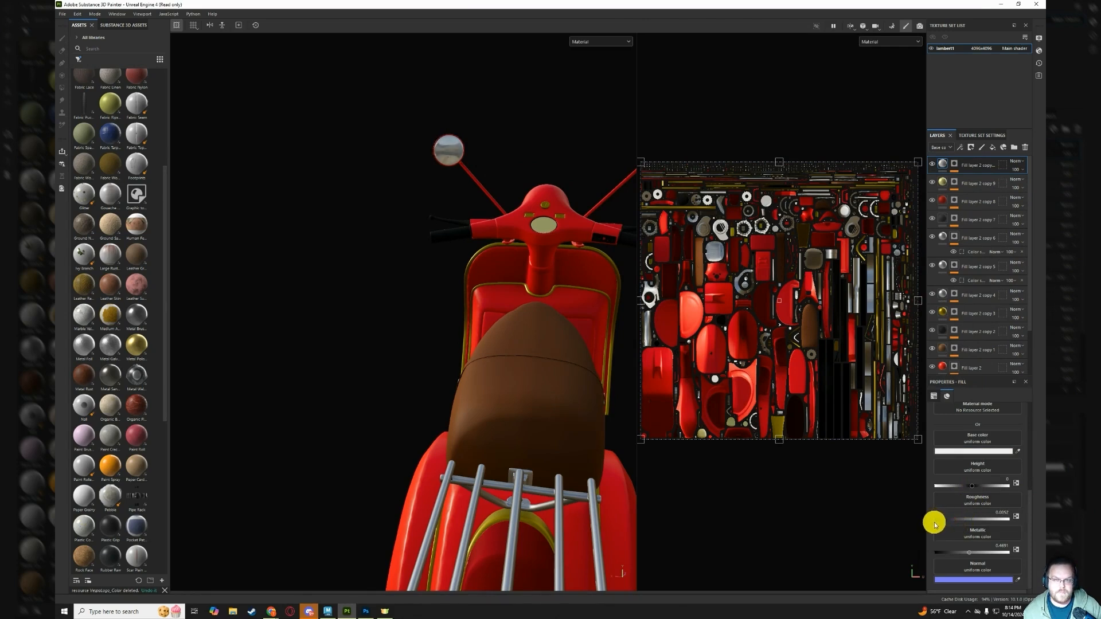
pyautogui.keyDown('alt'); pyautogui.moveTo(549, 190); pyautogui.dragTo(593, 201); pyautogui.keyUp('alt')
pyautogui.keyDown('alt'); pyautogui.moveTo(437, 278); pyautogui.dragTo(384, 217, button='middle'); pyautogui.keyUp('alt')
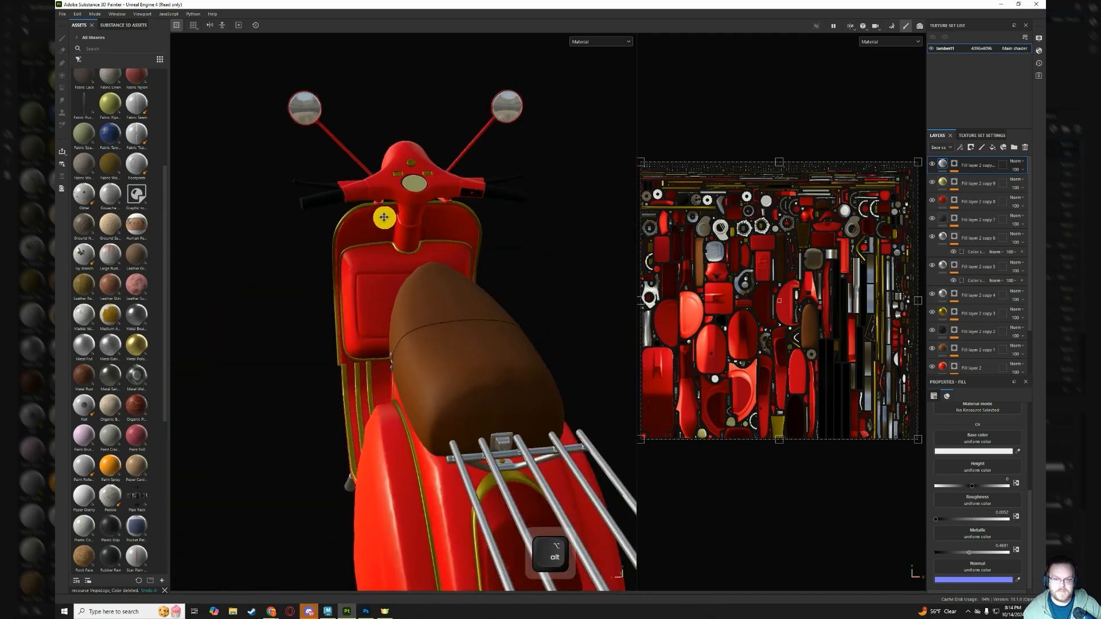
pyautogui.keyDown('alt'); pyautogui.moveTo(384, 218); pyautogui.dragTo(462, 229); pyautogui.keyUp('alt')
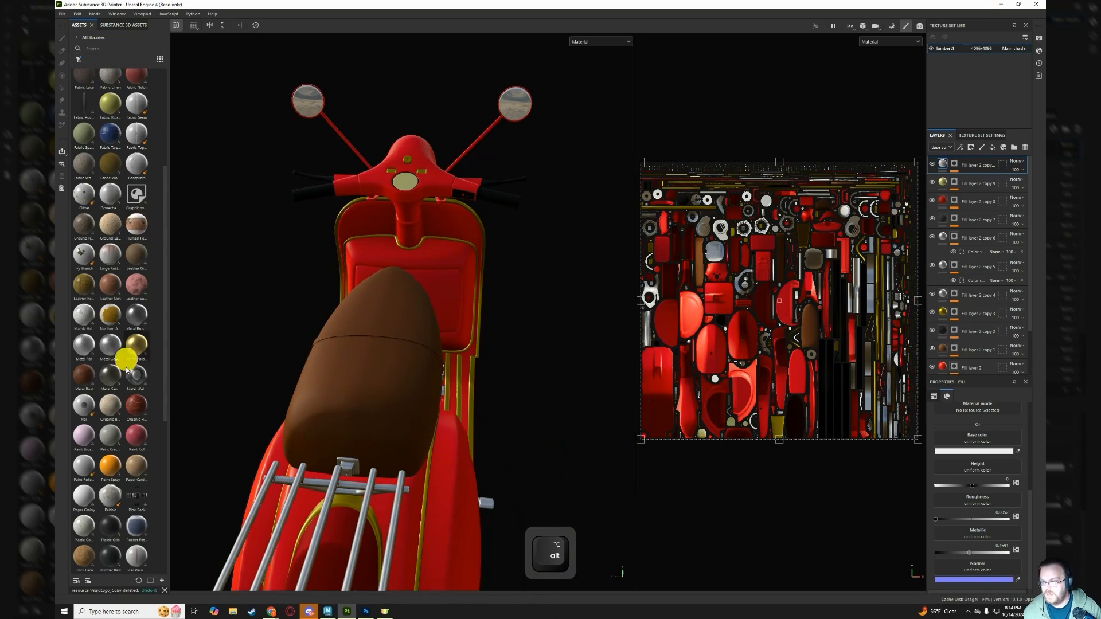
# Find the Leather Skin material in the asset library and apply it to the selected mirror glass layer.
pyautogui.scroll(-5, 115, 373)
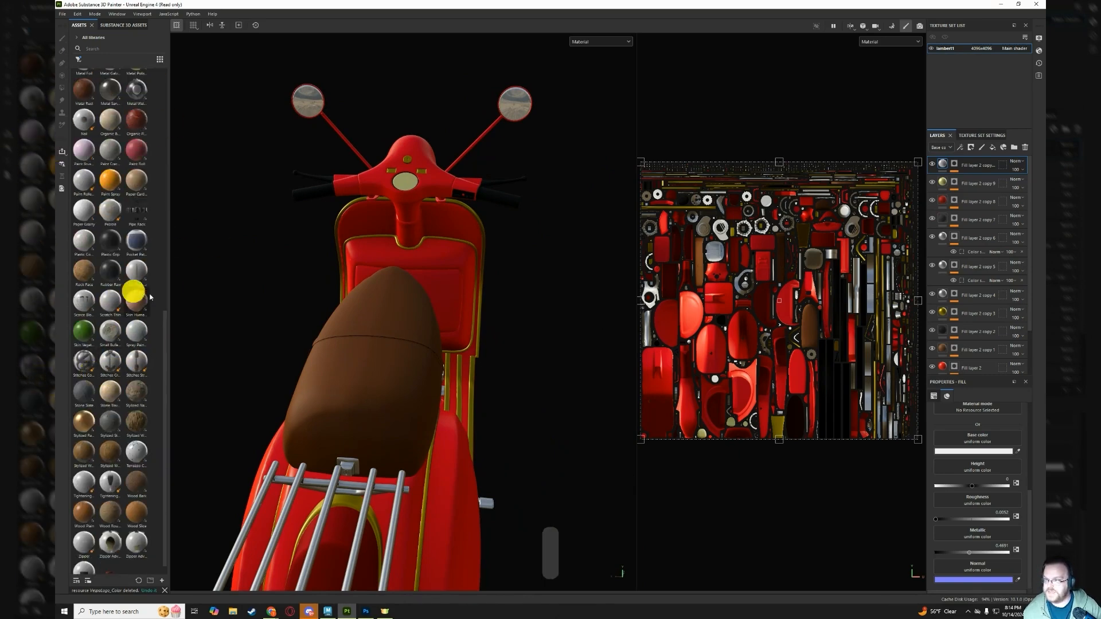
pyautogui.keyDown('alt'); pyautogui.moveTo(369, 373); pyautogui.dragTo(215, 487); pyautogui.keyUp('alt')
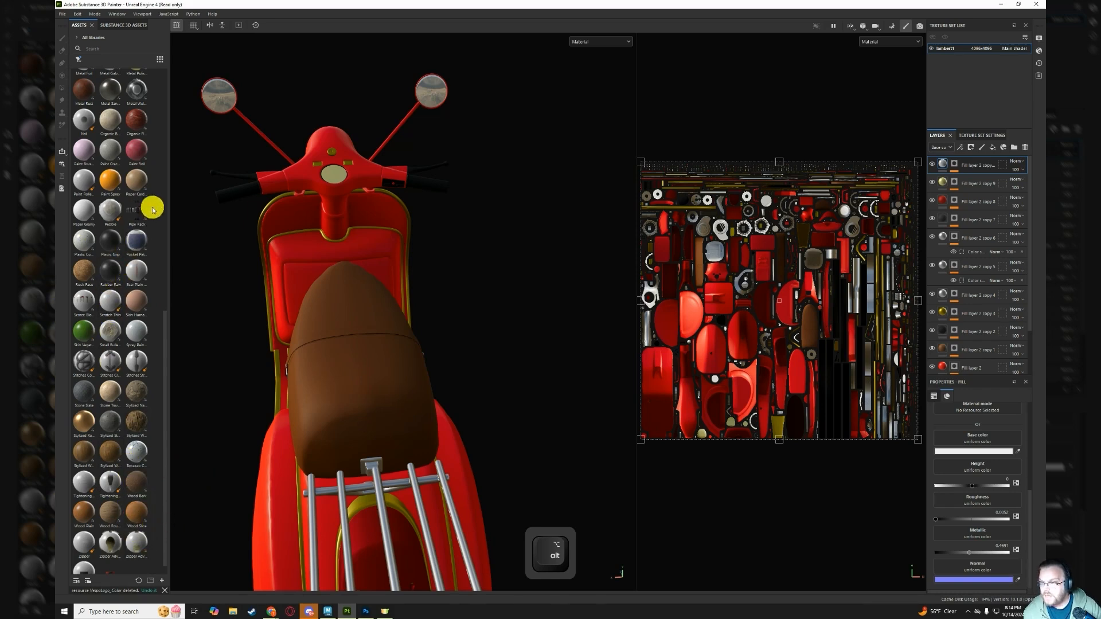
pyautogui.scroll(3, 150, 213)
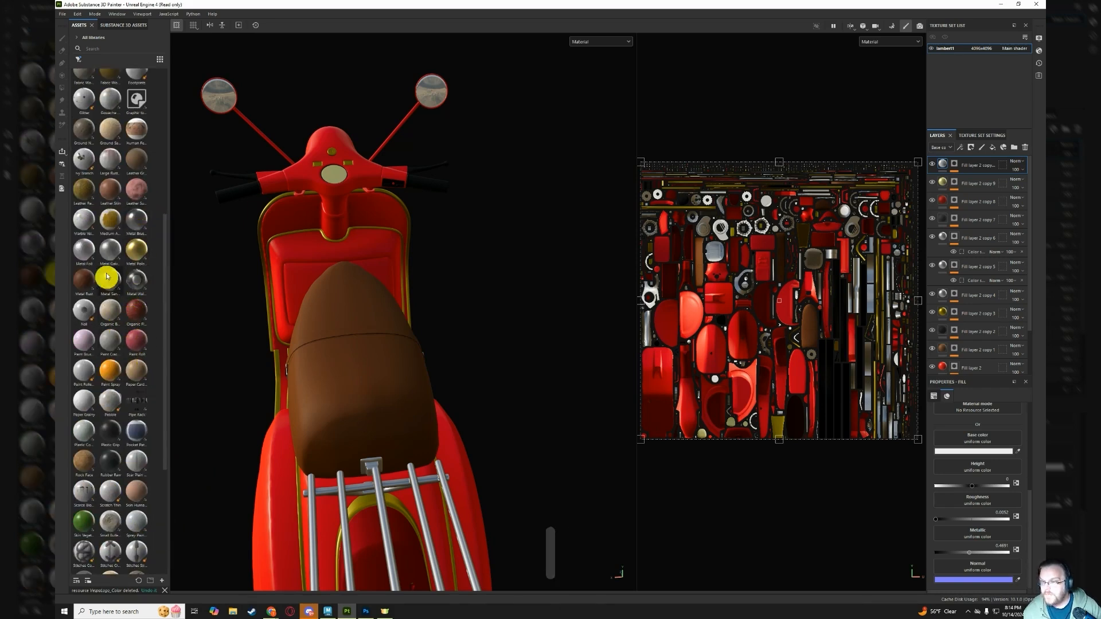
pyautogui.click(110, 189)
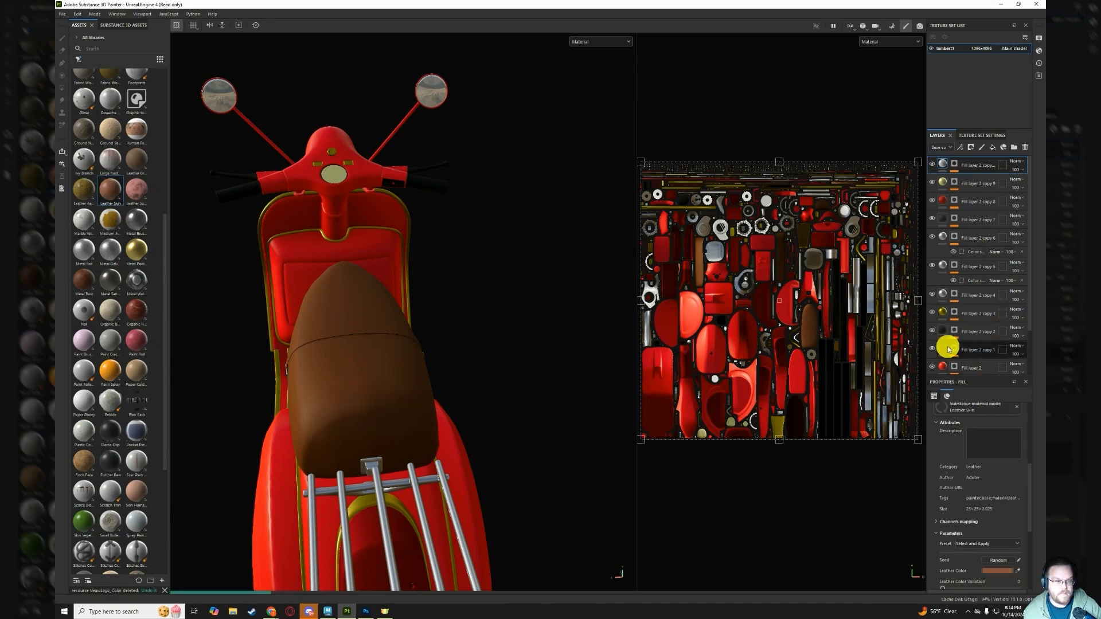
# Try adding Leather Skin as a separate layer above the brown seat layer, and undo the addition.
pyautogui.moveTo(111, 186); pyautogui.dragTo(972, 348)
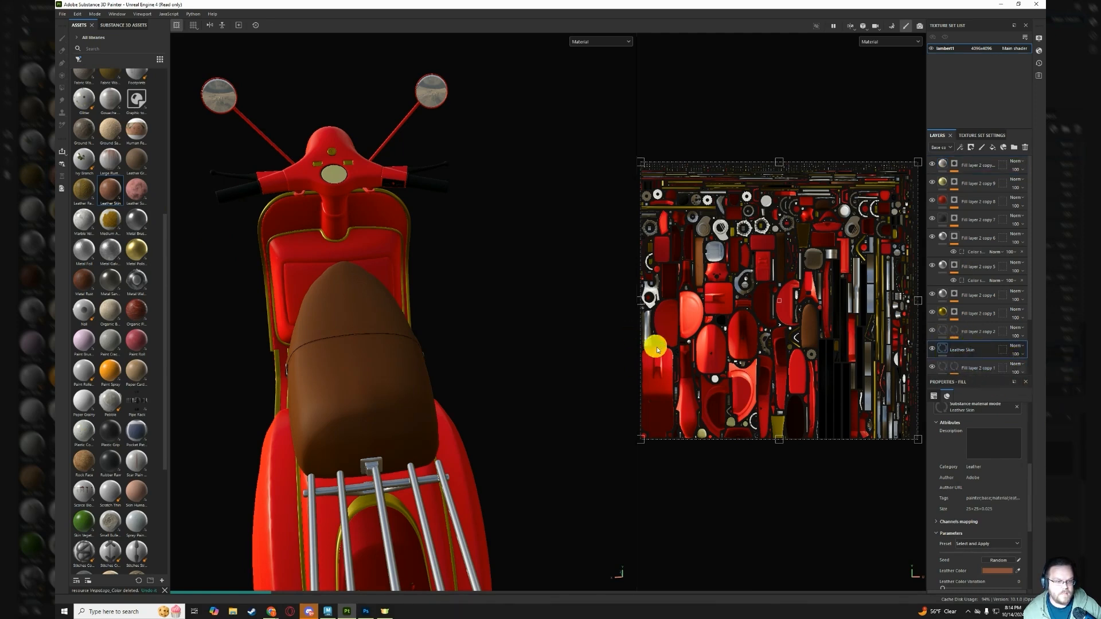
pyautogui.hotkey('ctrl', 'z')
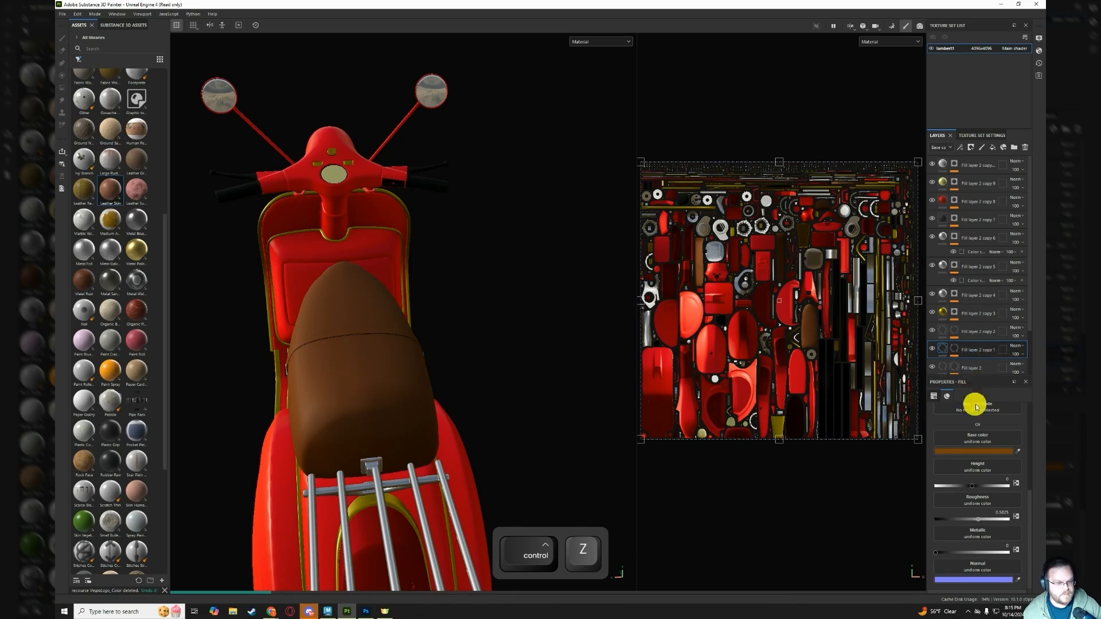
# Apply the Leather Skin material directly to the seat's brown fill layer, keeping its existing colour selection mask.
pyautogui.scroll(2, 982, 441)
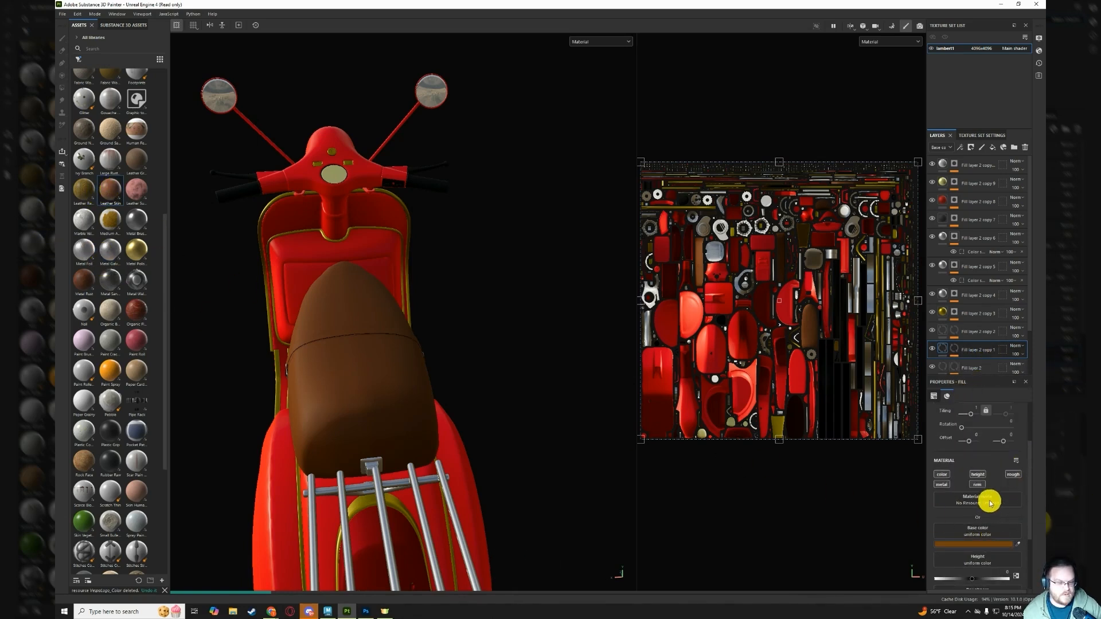
pyautogui.click(123, 194)
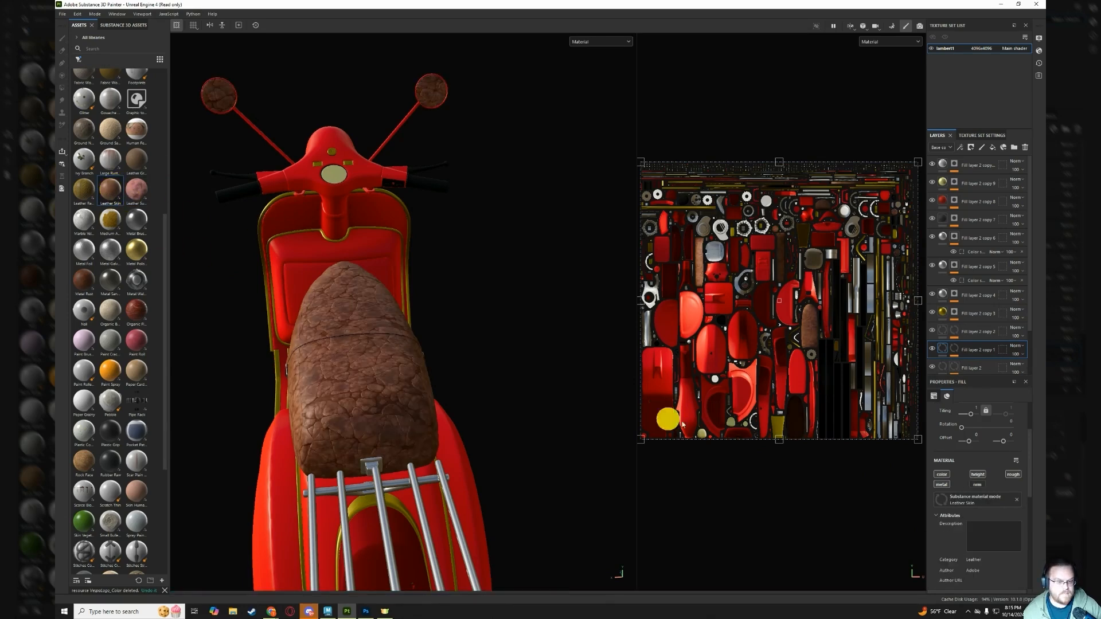
pyautogui.scroll(2, 982, 439)
pyautogui.scroll(1, 983, 439)
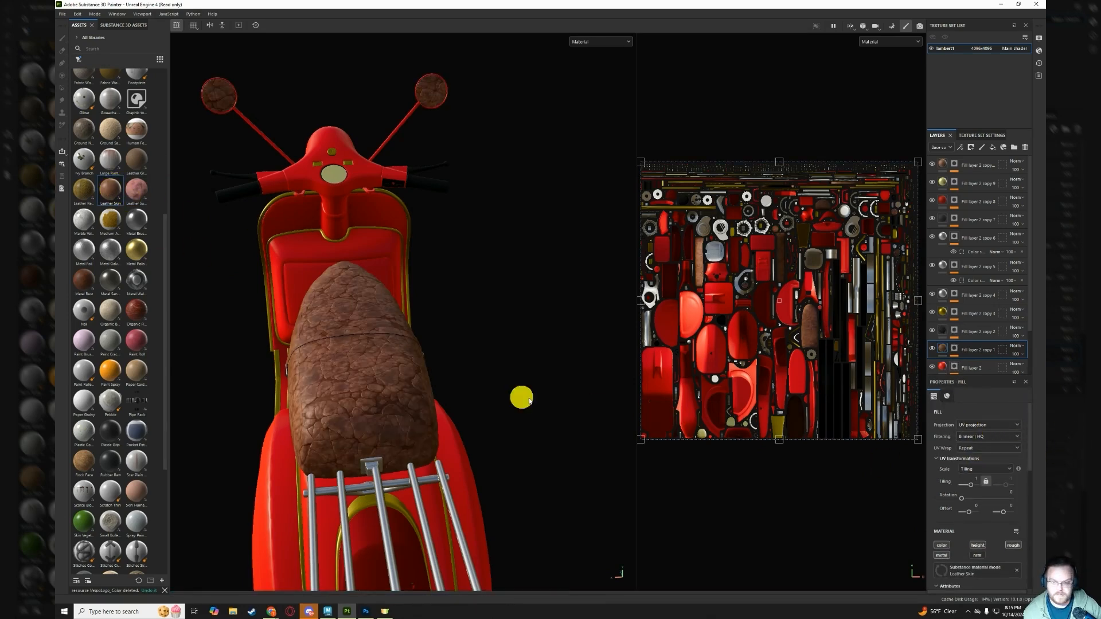
pyautogui.keyDown('alt'); pyautogui.moveTo(521, 396); pyautogui.dragTo(561, 386); pyautogui.keyUp('alt')
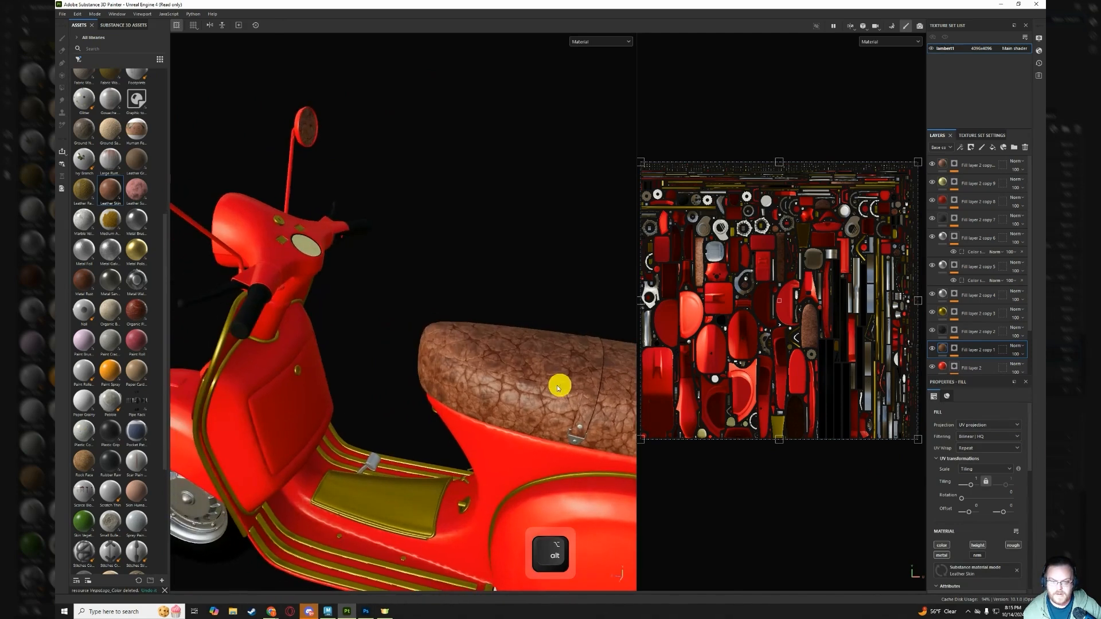
pyautogui.keyDown('alt'); pyautogui.moveTo(536, 378); pyautogui.dragTo(479, 354, button='middle'); pyautogui.keyUp('alt')
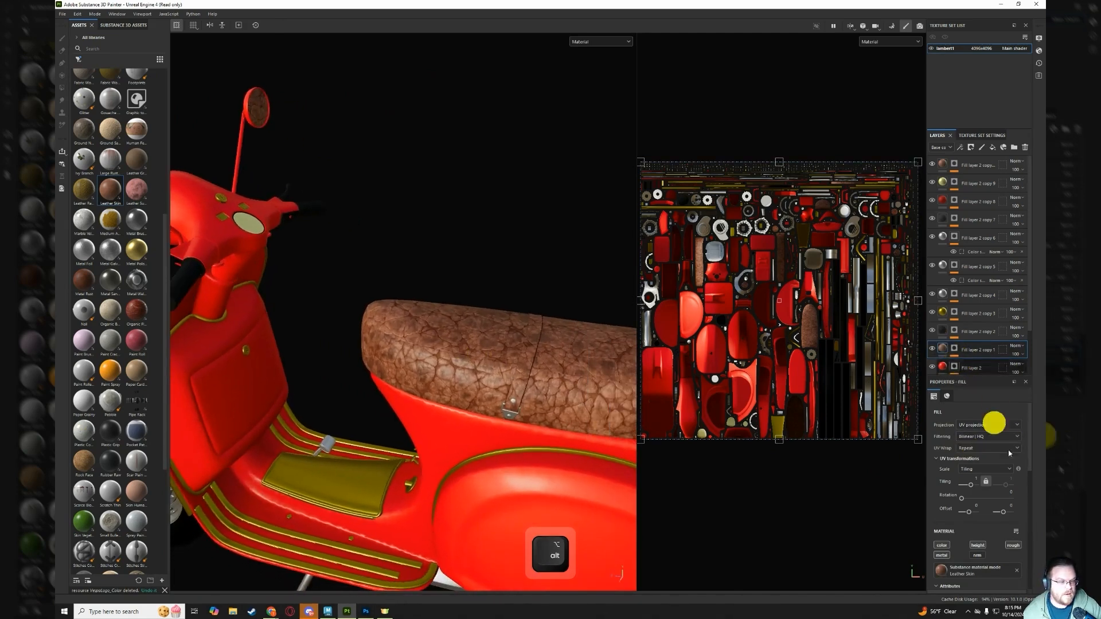
pyautogui.scroll(-4, 1006, 545)
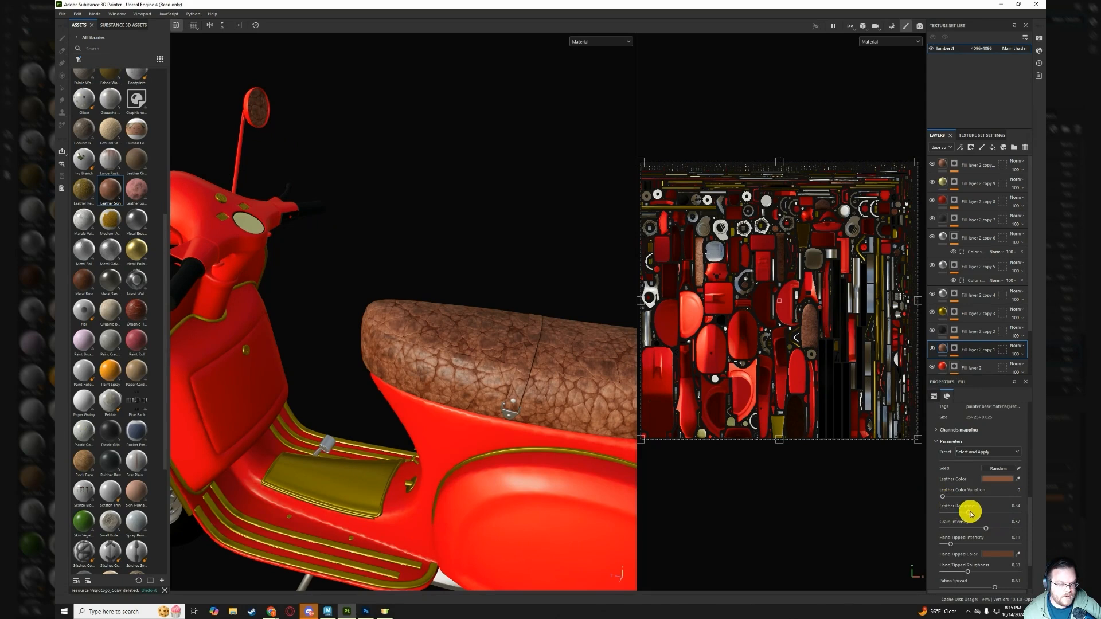
# Set the seat's leather roughness to 0.11, grain intensity to 0.05 and hand tipped intensity to 0.33, and darken the hand tipped color.
pyautogui.moveTo(954, 517)
pyautogui.mouseDown()
pyautogui.moveTo(973, 526)
pyautogui.moveTo(951, 529)
pyautogui.mouseUp()
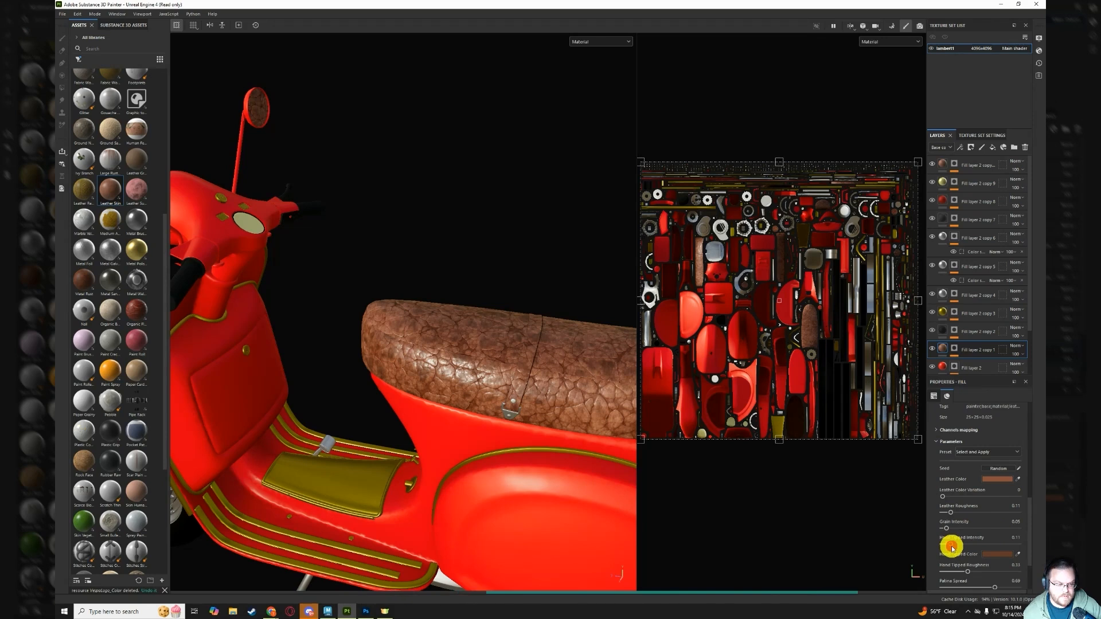
pyautogui.moveTo(960, 550); pyautogui.dragTo(958, 546)
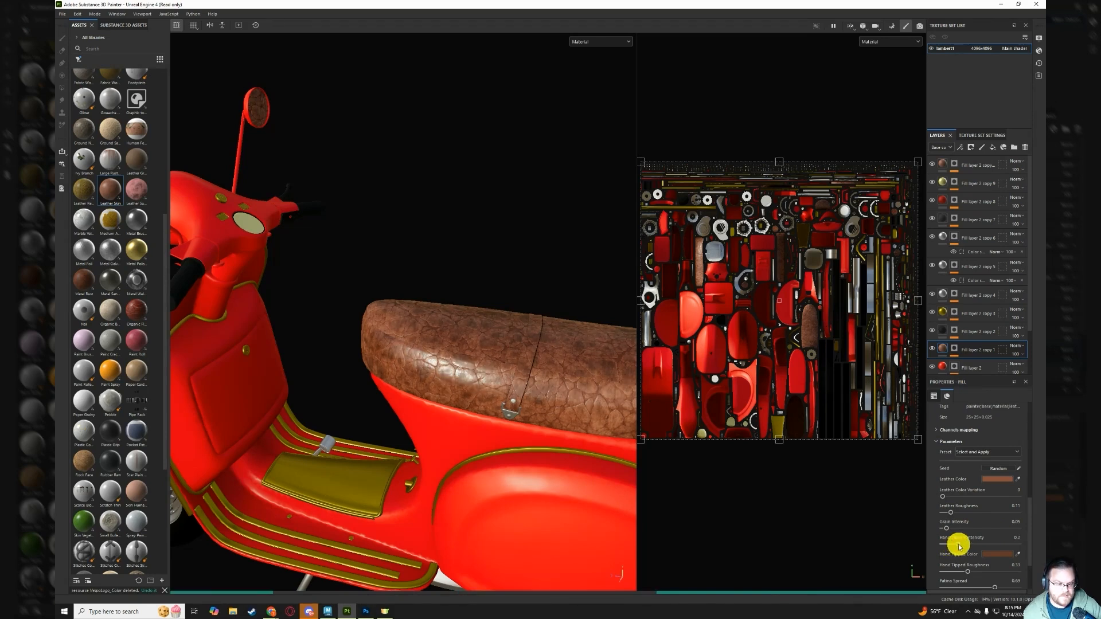
pyautogui.click(968, 545)
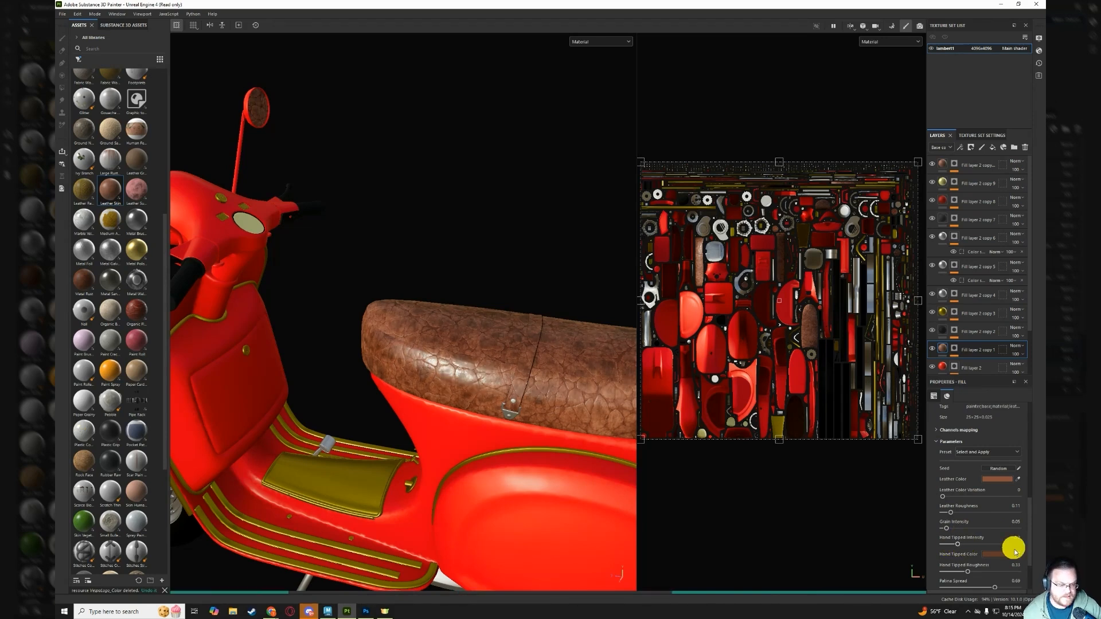
pyautogui.click(995, 554)
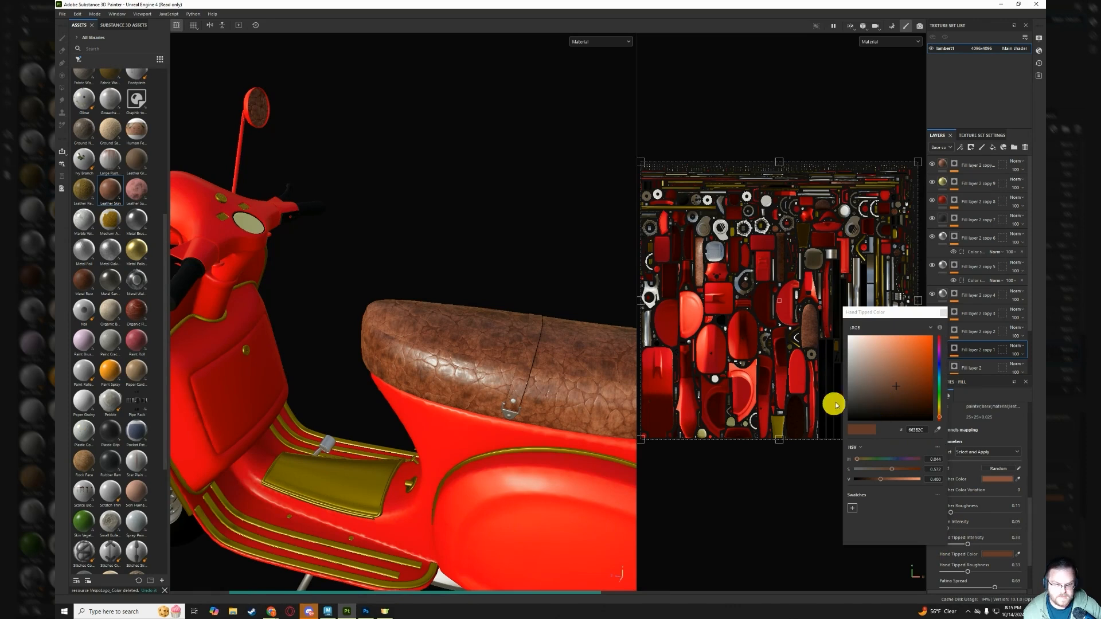
pyautogui.click(784, 470)
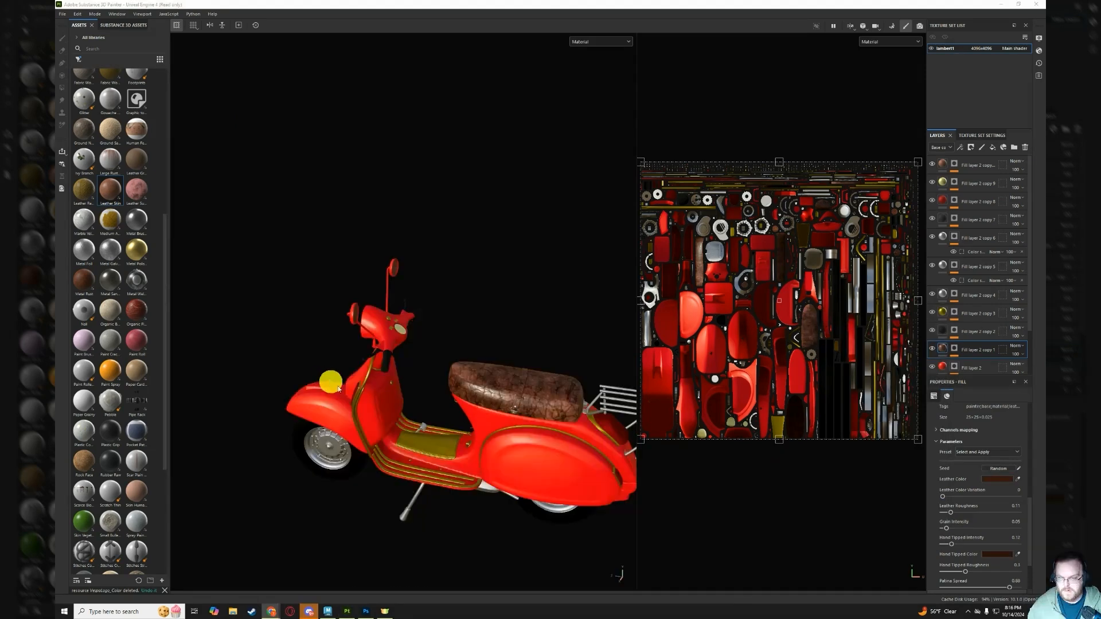
# Check the seat leather up close and set its leather roughness to about 0.19.
pyautogui.keyDown('alt'); pyautogui.moveTo(331, 382); pyautogui.dragTo(435, 420); pyautogui.keyUp('alt')
pyautogui.keyDown('alt'); pyautogui.moveTo(435, 420); pyautogui.dragTo(533, 436, button='right'); pyautogui.keyUp('alt')
pyautogui.keyDown('alt'); pyautogui.moveTo(420, 444); pyautogui.dragTo(405, 388, button='middle'); pyautogui.keyUp('alt')
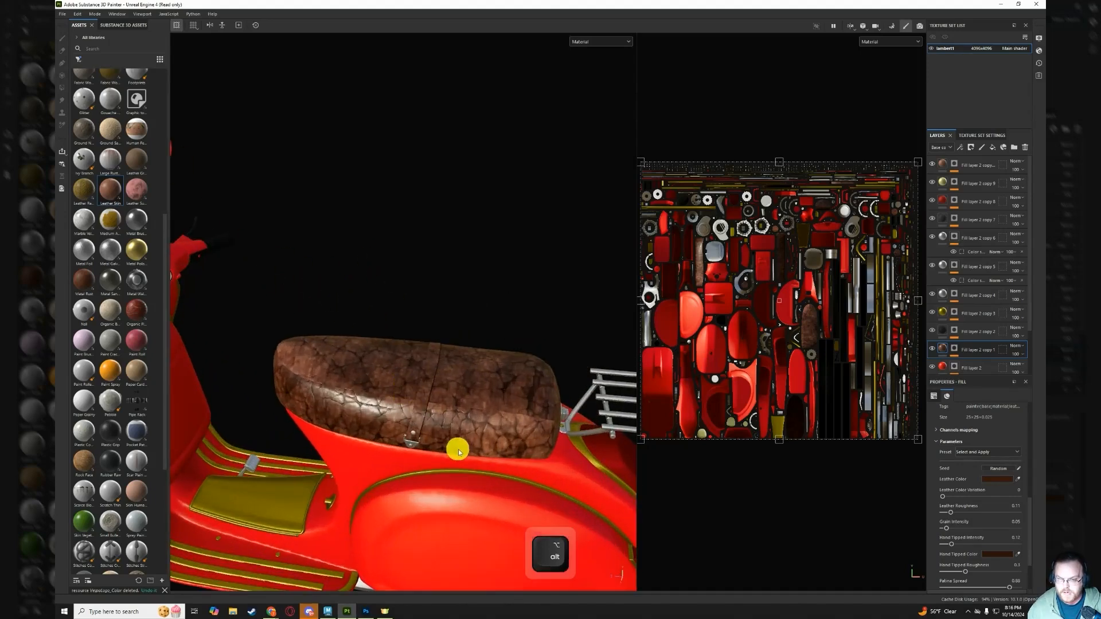
pyautogui.keyDown('alt'); pyautogui.moveTo(459, 452); pyautogui.dragTo(428, 456); pyautogui.keyUp('alt')
pyautogui.scroll(-2, 983, 521)
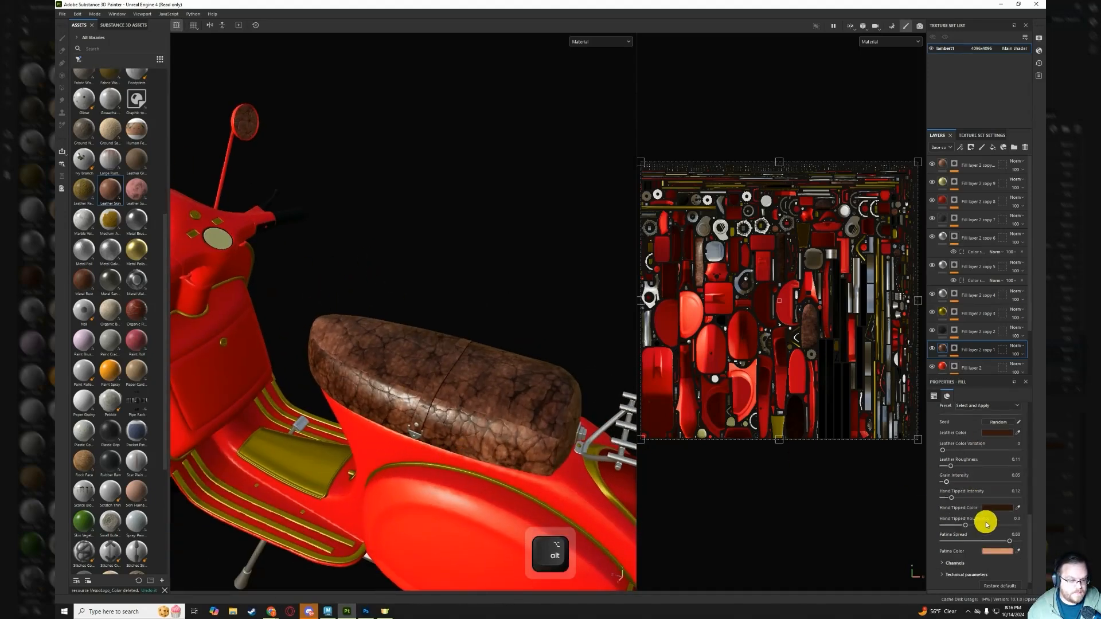
pyautogui.scroll(-1, 986, 523)
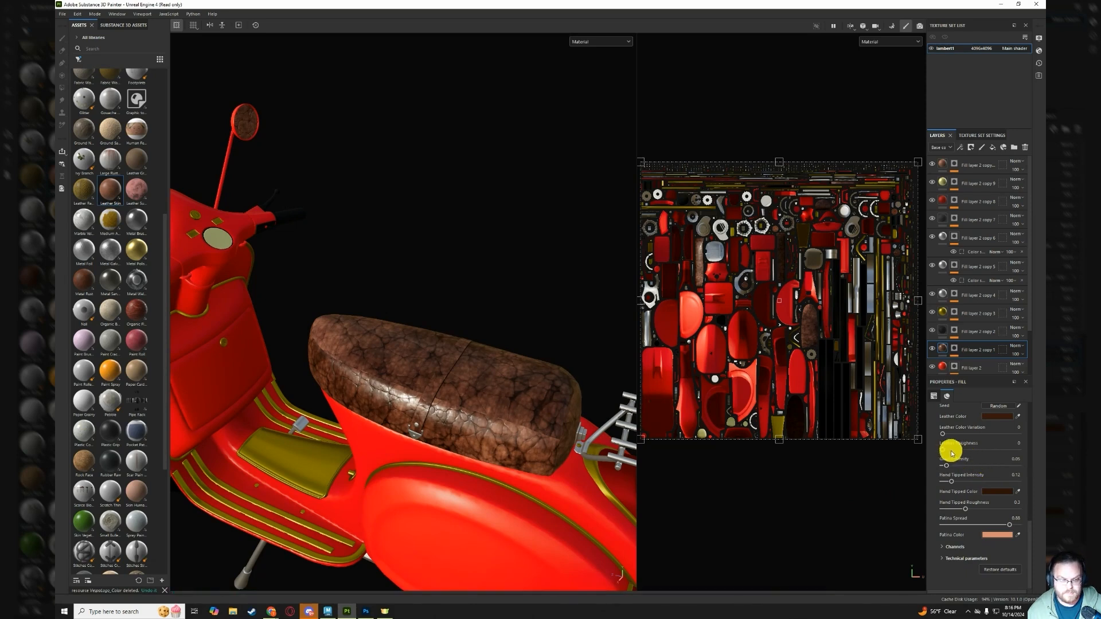
pyautogui.moveTo(985, 450); pyautogui.dragTo(971, 452)
pyautogui.scroll(2, 978, 474)
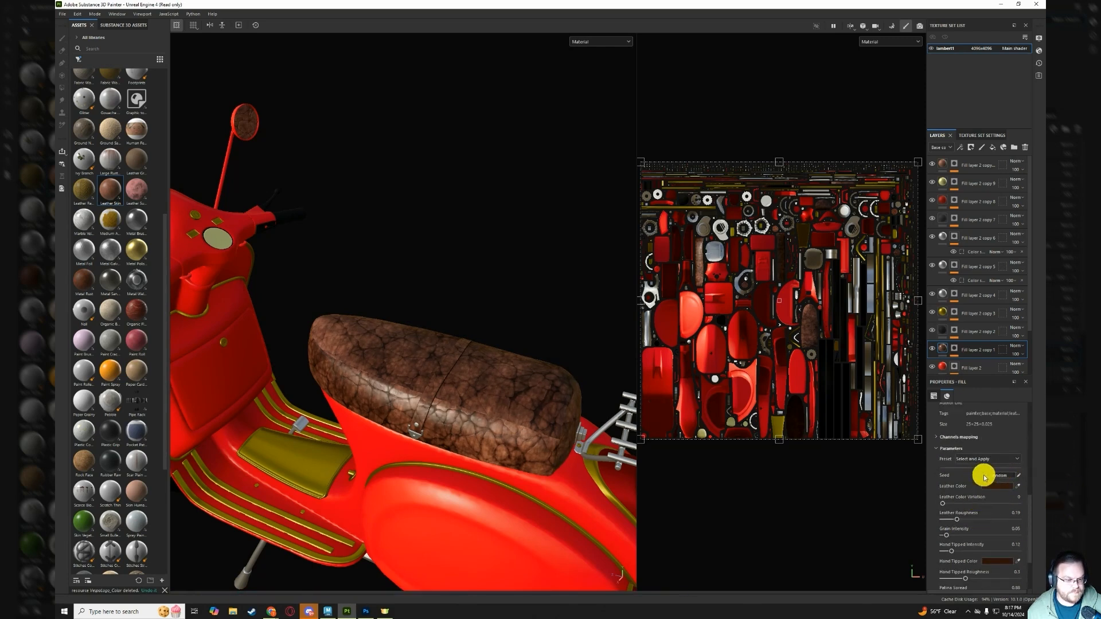
# Try the Dark Shiny Leather preset on the seat material, and replace it with the soft, light-coloured leather preset.
pyautogui.click(985, 461)
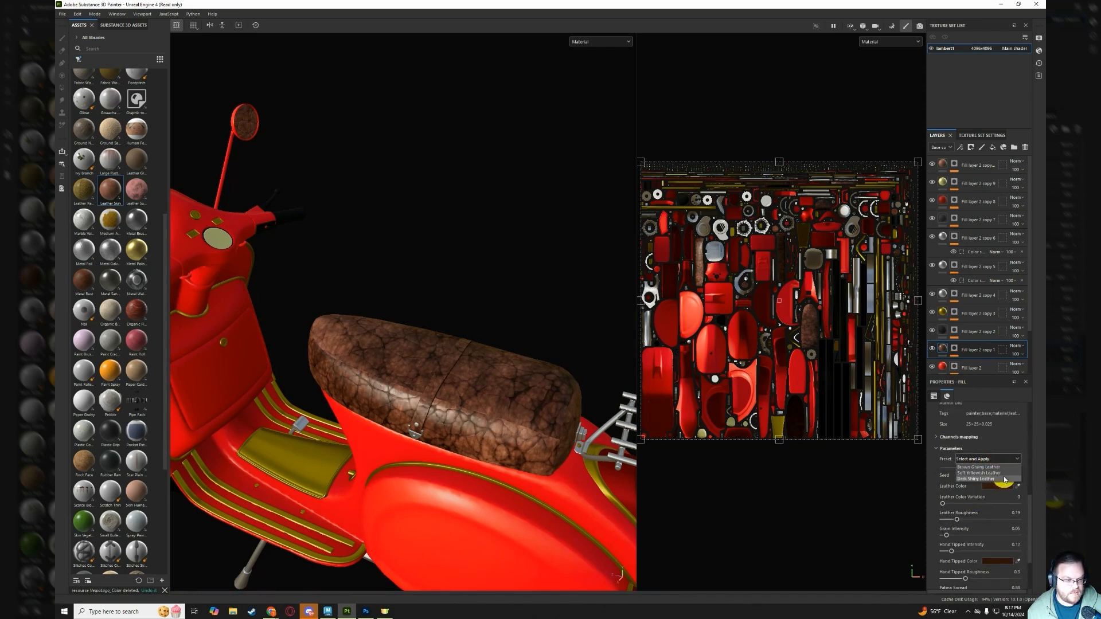
pyautogui.click(993, 479)
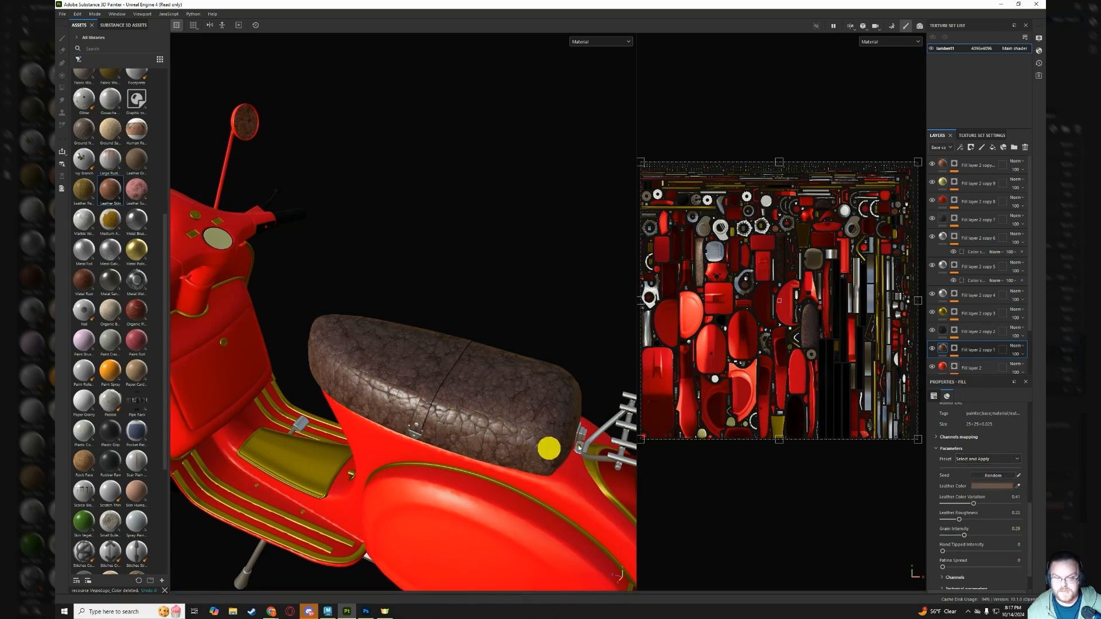
pyautogui.click(1001, 460)
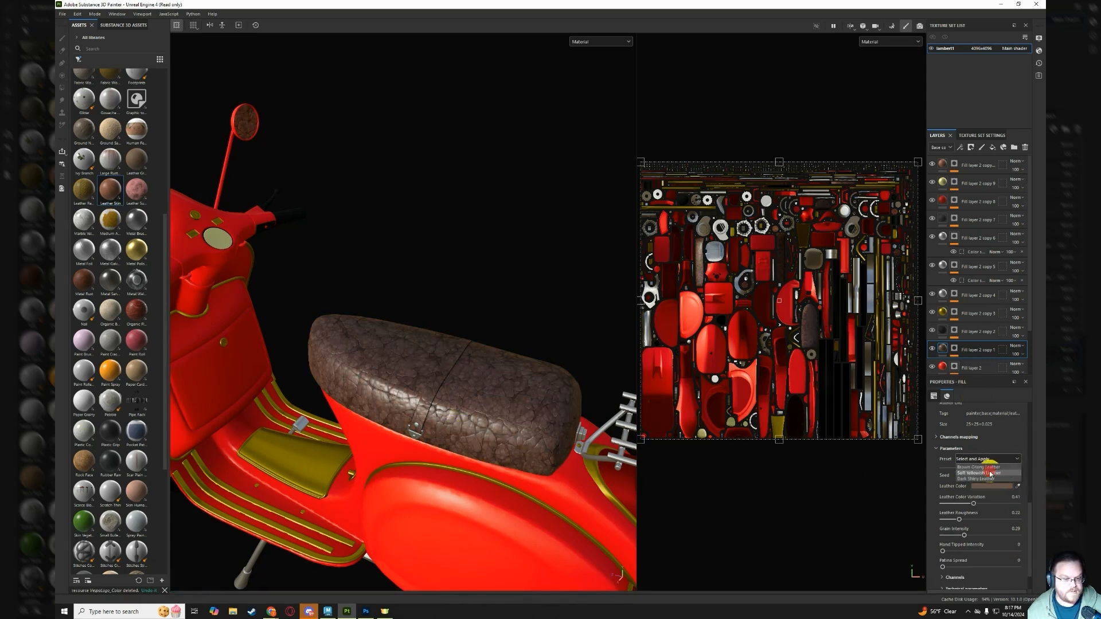
pyautogui.click(990, 474)
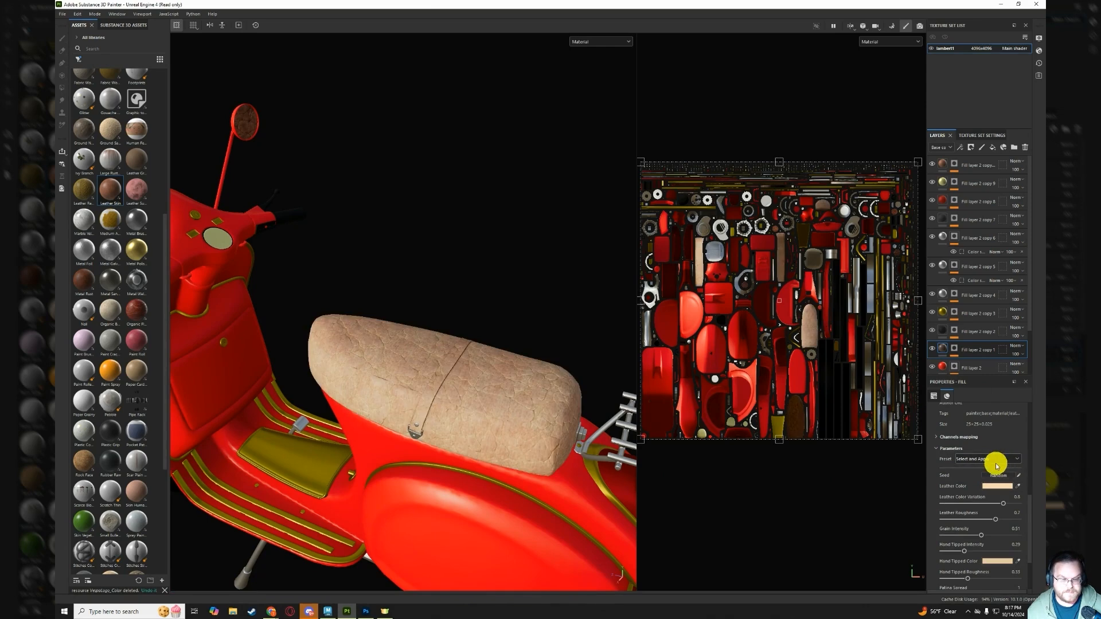
# Set the seat material's leather color to a dark brown.
pyautogui.scroll(-4, 451, 416)
pyautogui.keyDown('alt'); pyautogui.moveTo(440, 422); pyautogui.dragTo(457, 377); pyautogui.keyUp('alt')
pyautogui.click(985, 487)
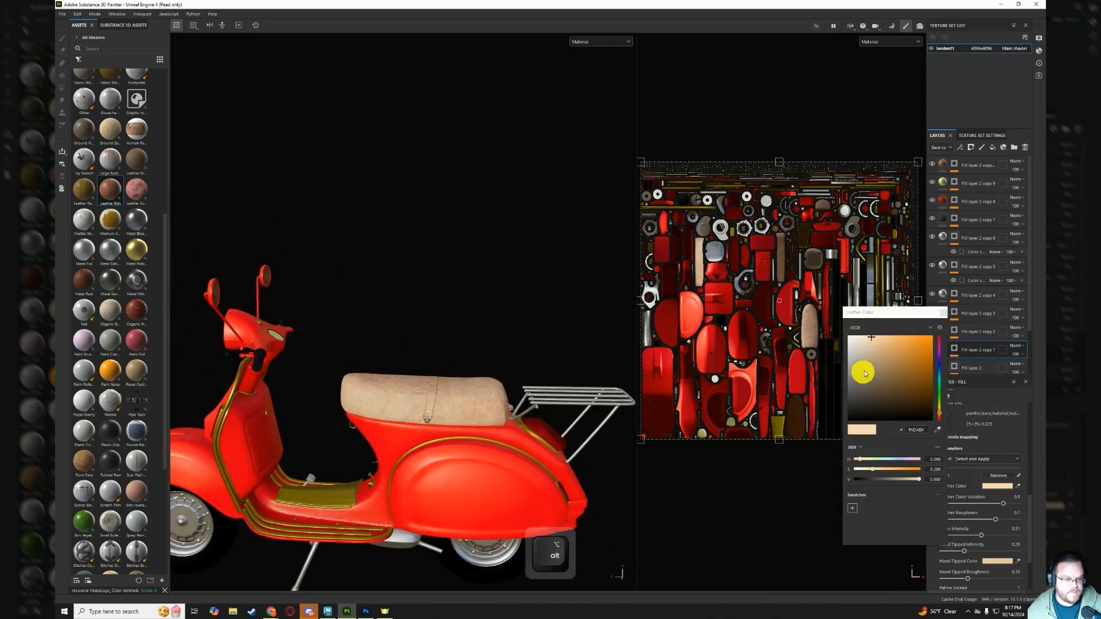
pyautogui.moveTo(872, 363); pyautogui.dragTo(905, 403)
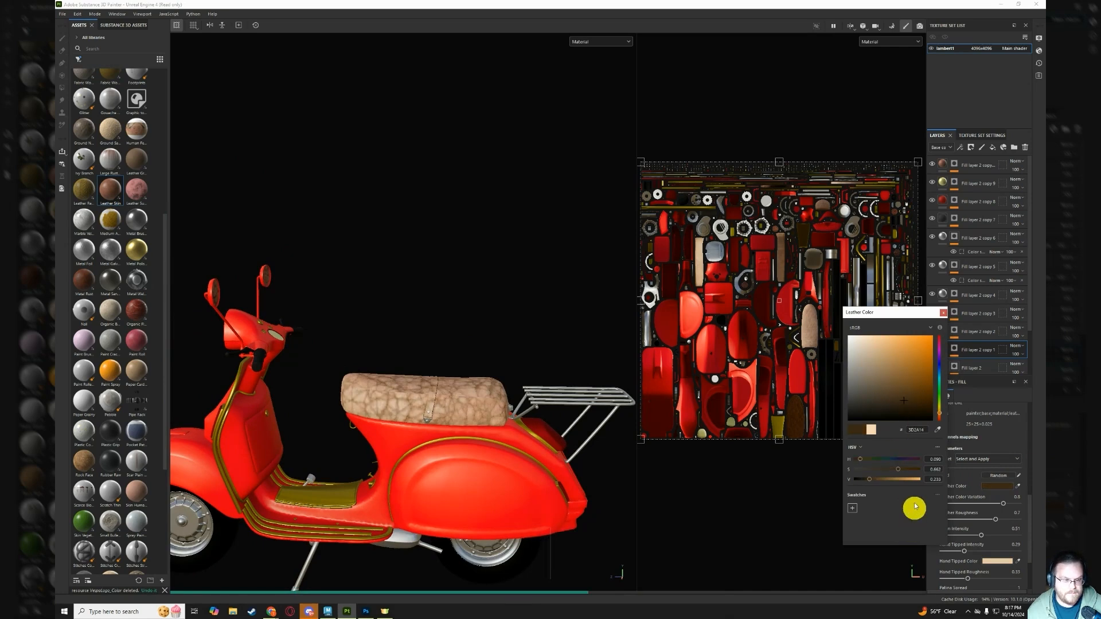
pyautogui.click(942, 315)
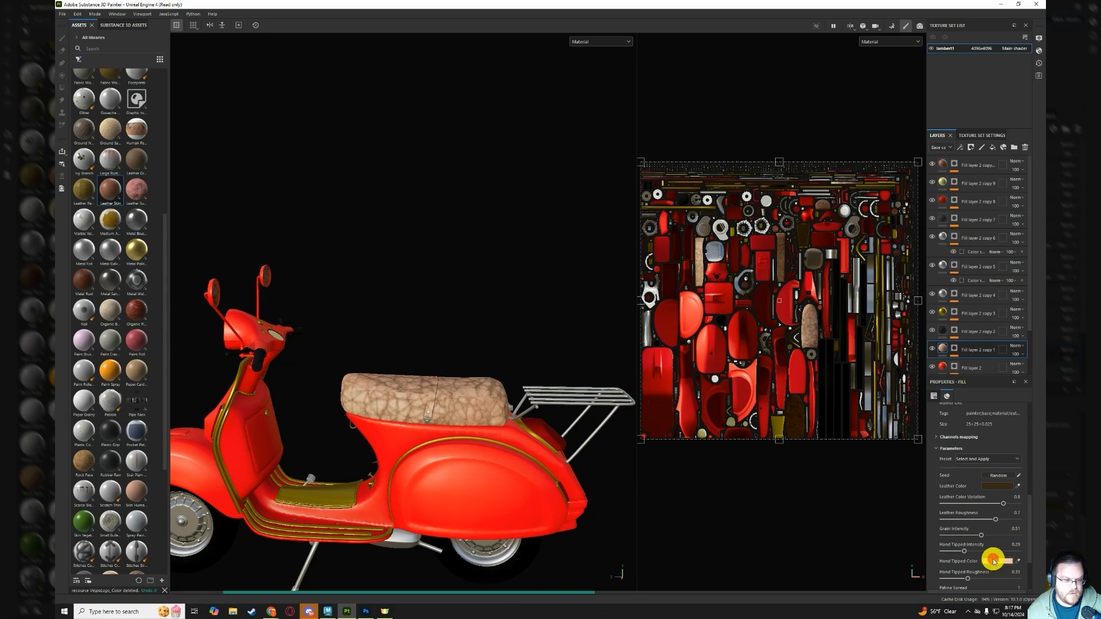
# Set the seat material's hand tipped color to a medium-dark brown.
pyautogui.click(994, 561)
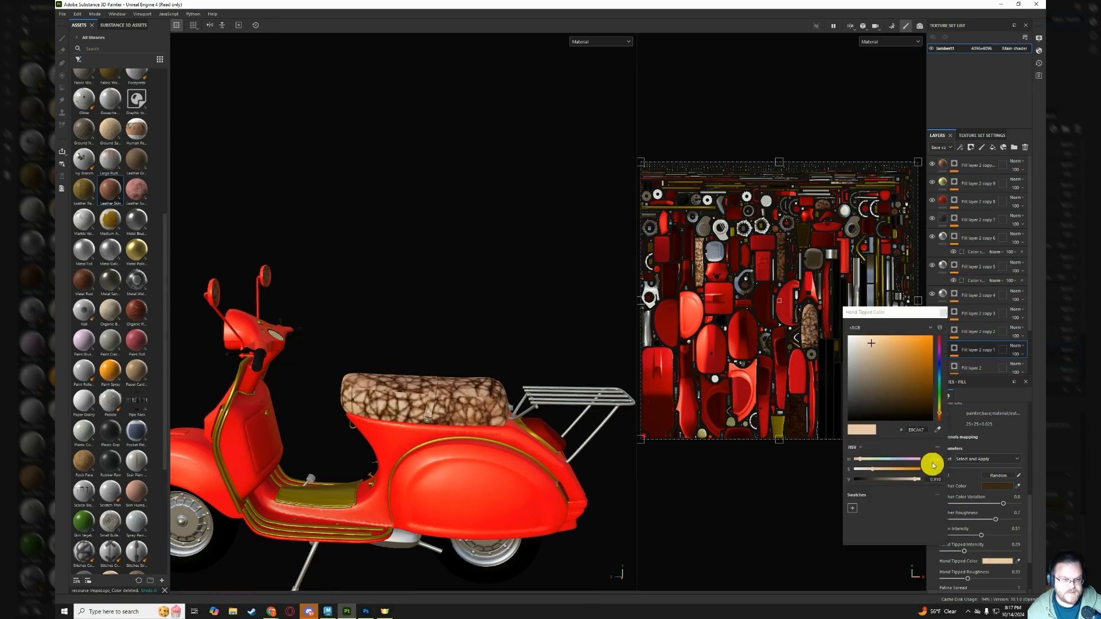
pyautogui.click(898, 387)
pyautogui.moveTo(897, 387); pyautogui.dragTo(906, 393)
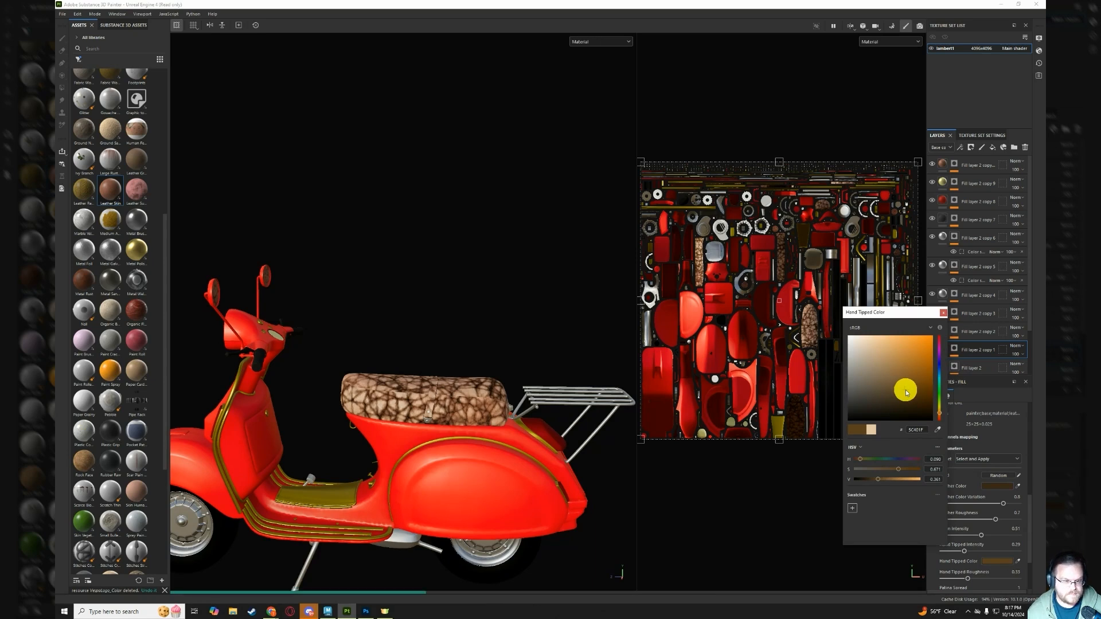
pyautogui.click(384, 444)
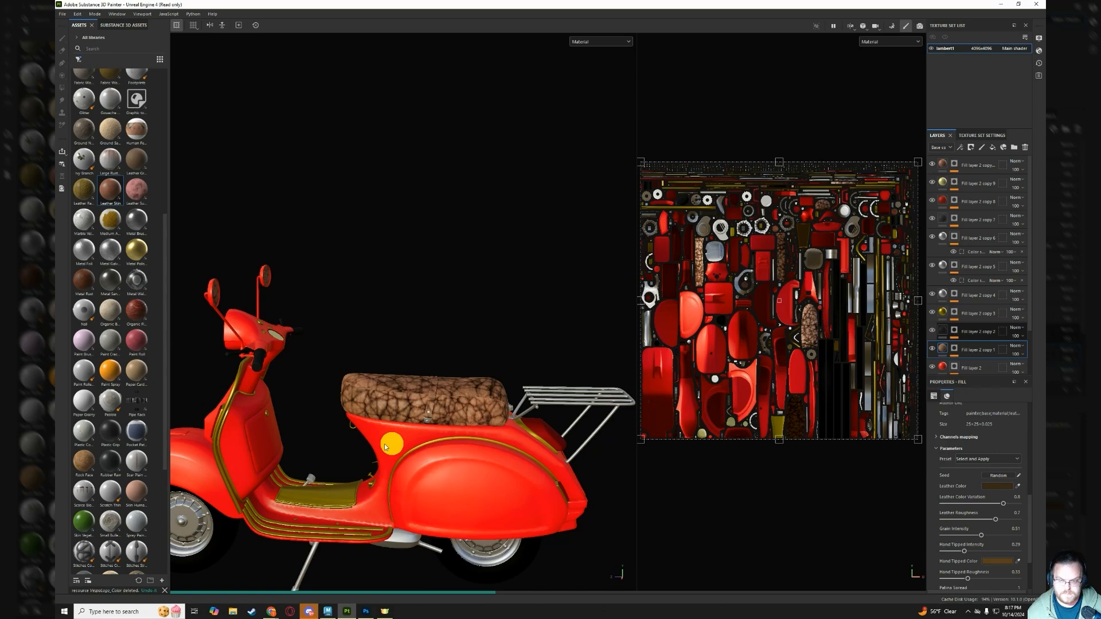
pyautogui.press('alt')
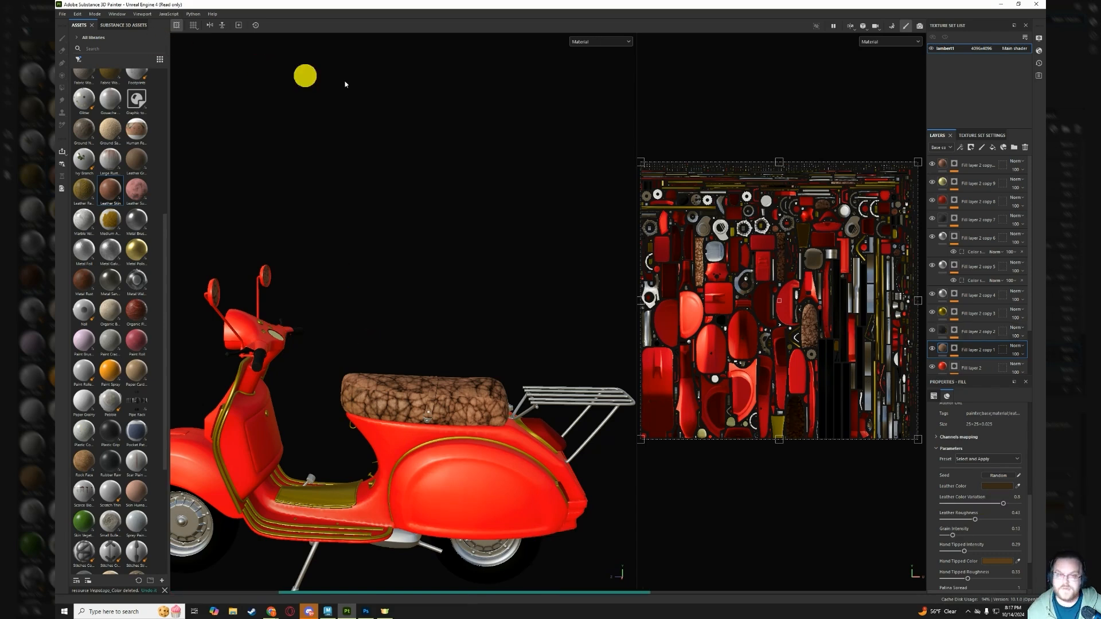
# Save the project in the Documents folder as Scooter2.
pyautogui.click(62, 14)
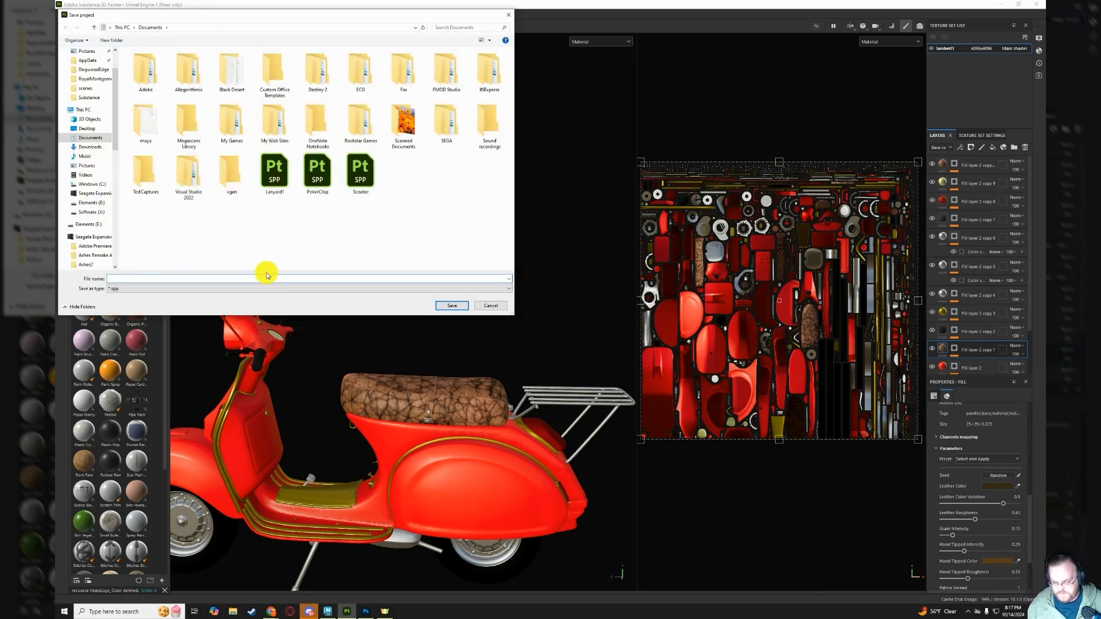
pyautogui.write('Scooter1')
pyautogui.press('Return')
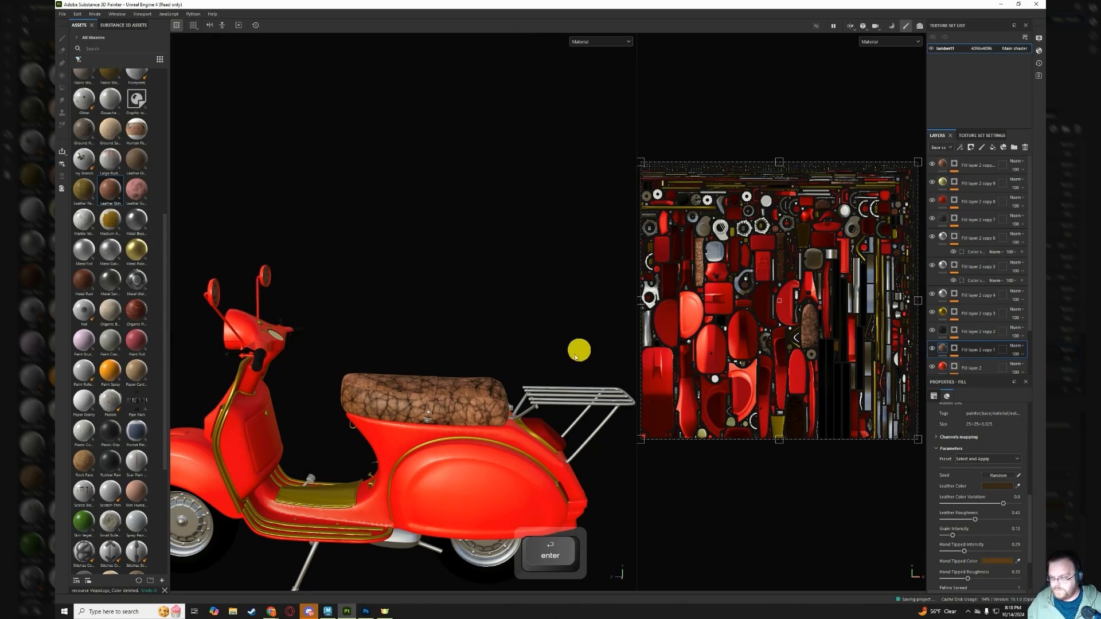
# Select the dark red reflector fill layer and browse the local library and My assets in Substance 3D Assets for a suitable material.
pyautogui.keyDown('alt'); pyautogui.moveTo(507, 364); pyautogui.dragTo(512, 321); pyautogui.keyUp('alt')
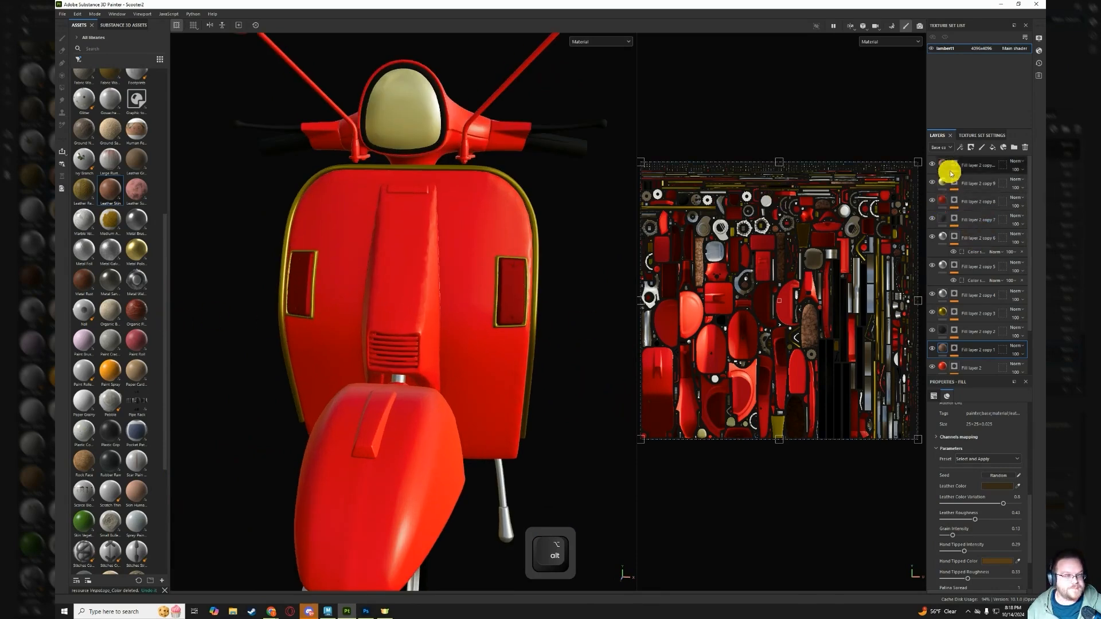
pyautogui.click(948, 205)
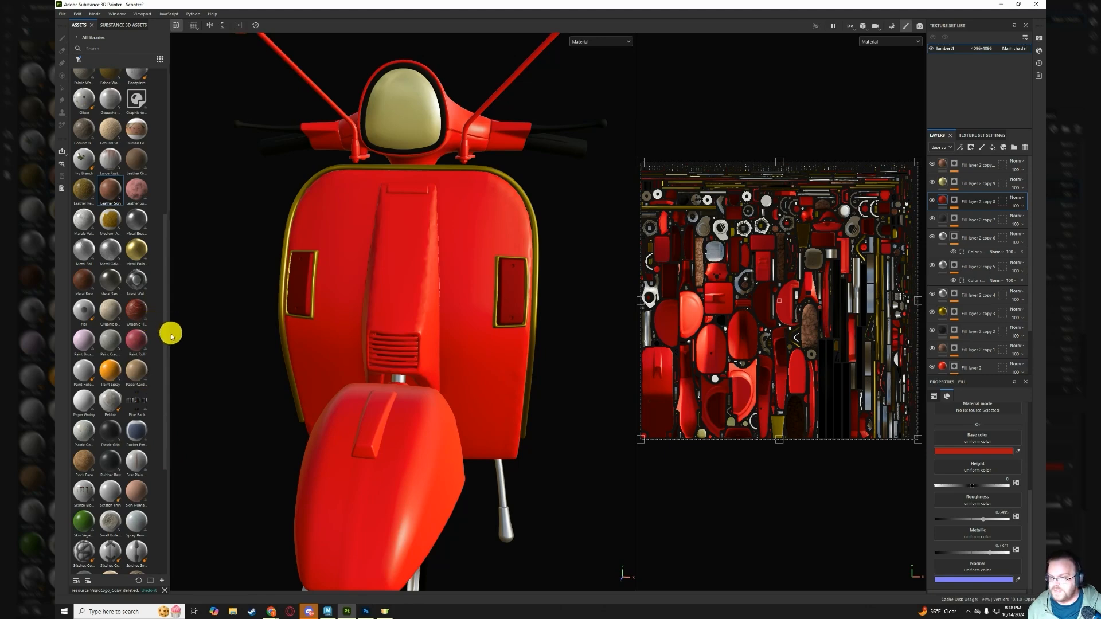
pyautogui.scroll(-5, 165, 386)
pyautogui.scroll(10, 149, 376)
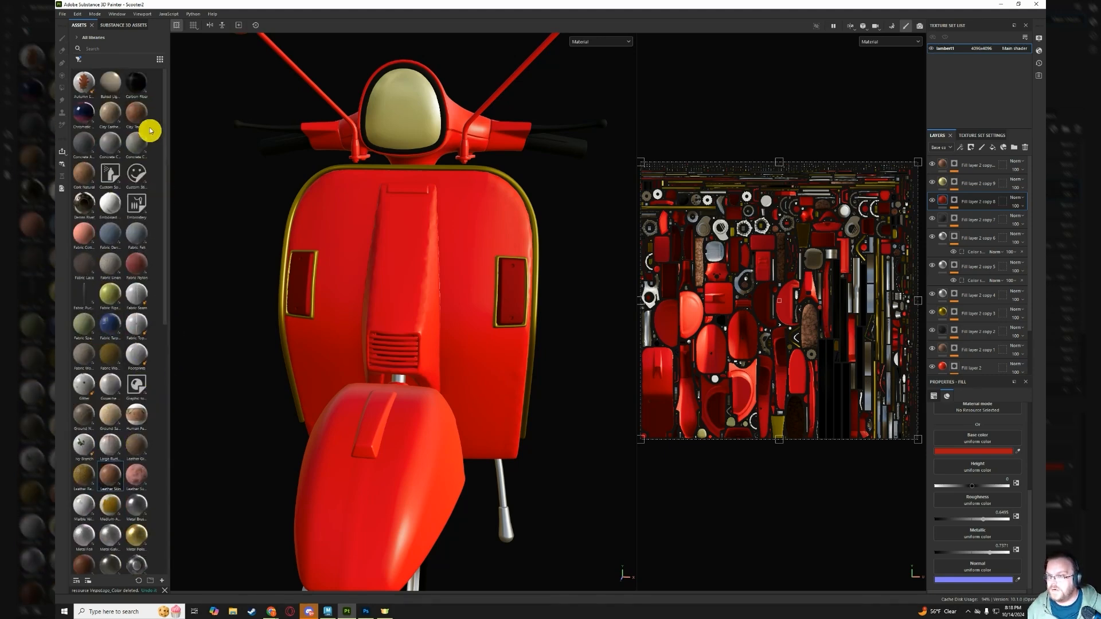
pyautogui.click(126, 26)
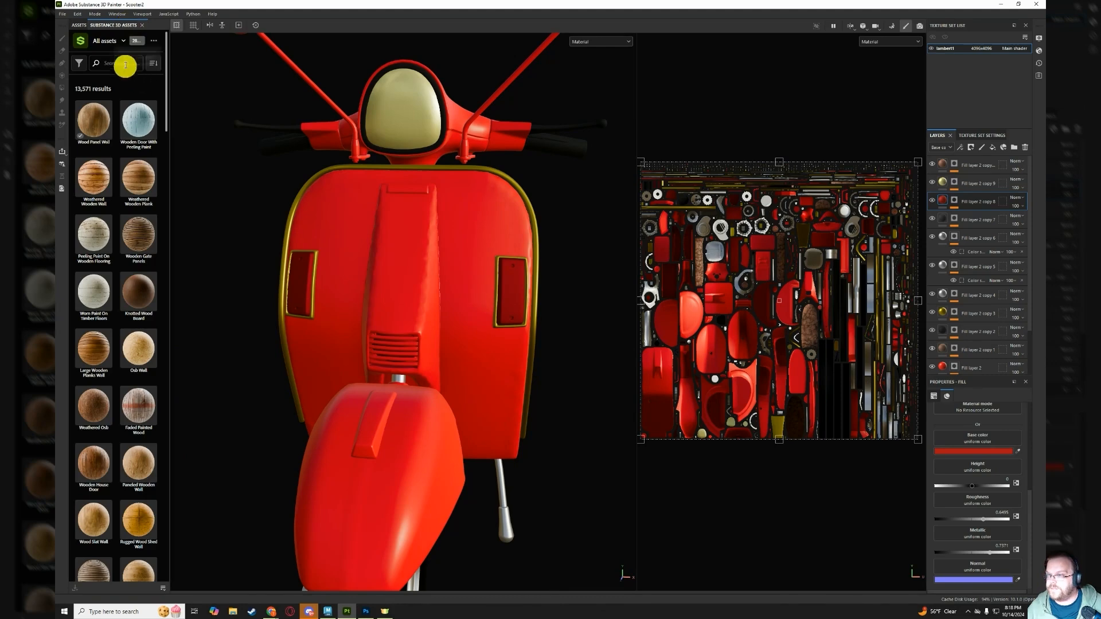
pyautogui.click(122, 41)
pyautogui.click(117, 68)
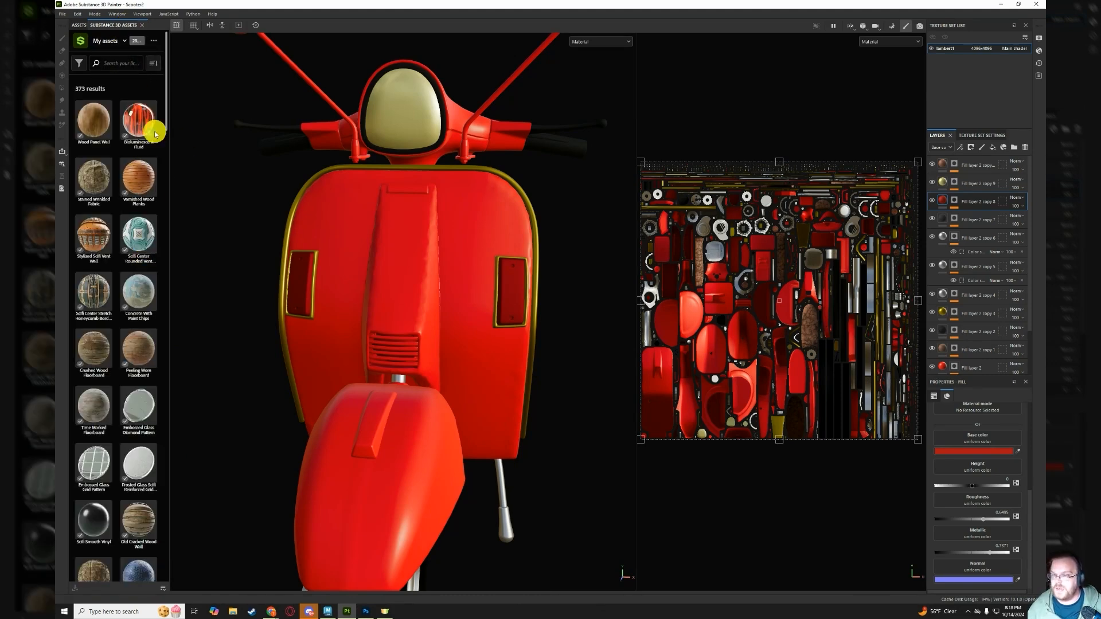
pyautogui.scroll(-5, 150, 226)
pyautogui.scroll(-4, 133, 333)
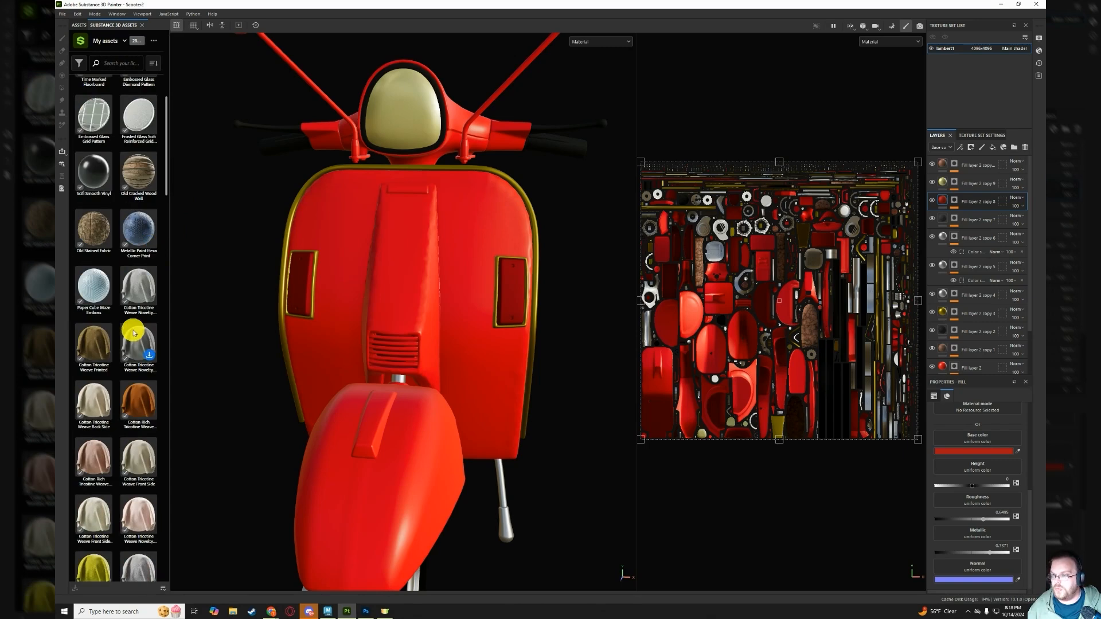
pyautogui.scroll(-10, 125, 365)
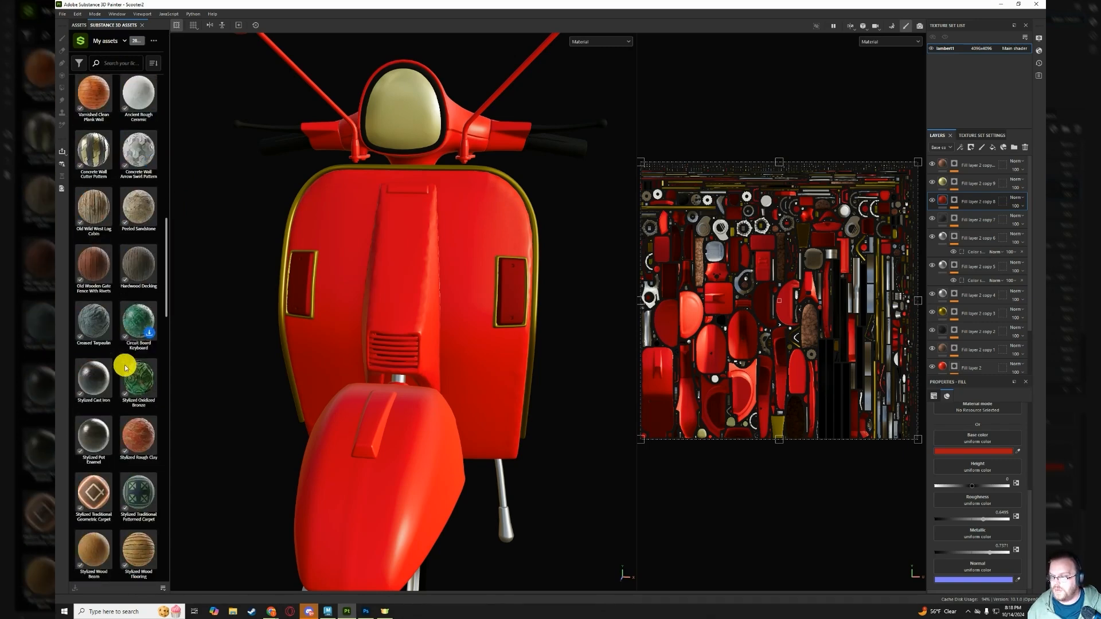
pyautogui.scroll(-10, 124, 376)
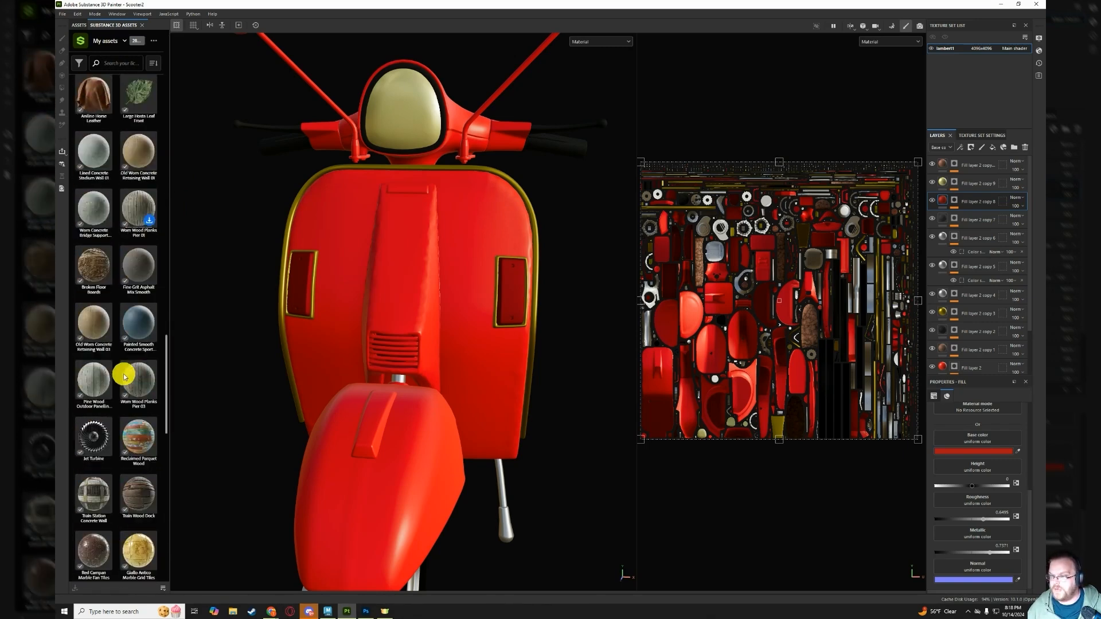
pyautogui.scroll(-10, 124, 383)
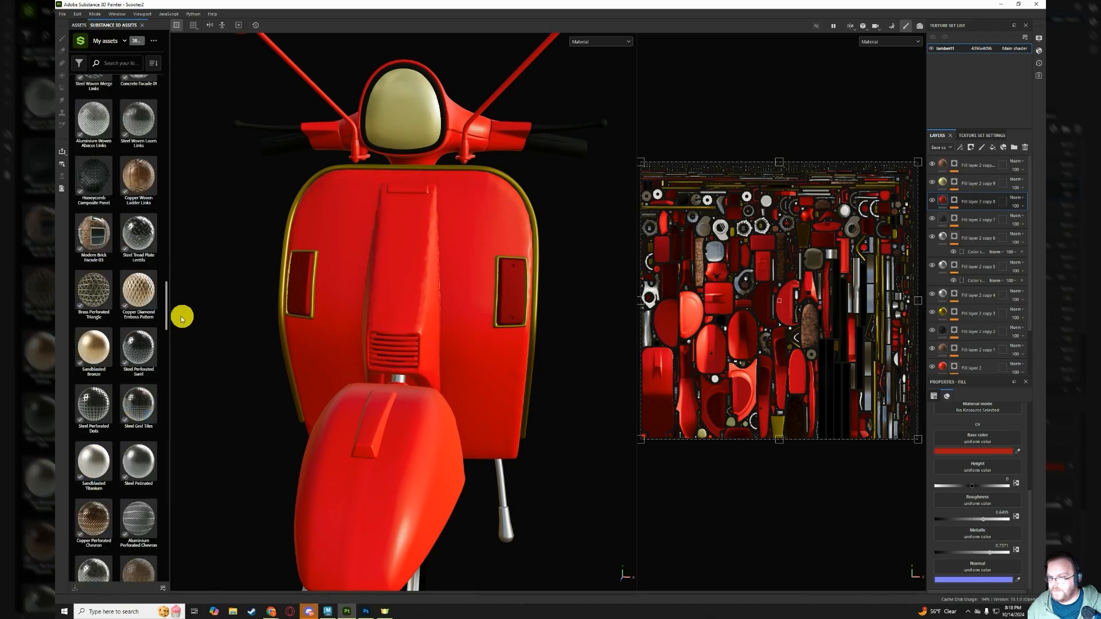
pyautogui.moveTo(178, 353); pyautogui.dragTo(169, 520)
# Inspect the textured scooter from several angles, including the wheels, footboard and leather seat.
pyautogui.keyDown('alt'); pyautogui.moveTo(316, 344); pyautogui.dragTo(459, 338); pyautogui.keyUp('alt')
pyautogui.keyDown('alt'); pyautogui.moveTo(341, 320); pyautogui.dragTo(421, 269); pyautogui.keyUp('alt')
pyautogui.keyDown('alt'); pyautogui.moveTo(421, 270); pyautogui.dragTo(487, 258, button='middle'); pyautogui.keyUp('alt')
pyautogui.keyDown('alt'); pyautogui.moveTo(471, 264); pyautogui.dragTo(420, 243); pyautogui.keyUp('alt')
pyautogui.keyDown('alt'); pyautogui.moveTo(420, 243); pyautogui.dragTo(356, 246, button='middle'); pyautogui.keyUp('alt')
pyautogui.keyDown('alt'); pyautogui.moveTo(384, 250); pyautogui.dragTo(385, 287); pyautogui.keyUp('alt')
pyautogui.keyDown('alt'); pyautogui.moveTo(384, 286); pyautogui.dragTo(378, 257, button='right'); pyautogui.keyUp('alt')
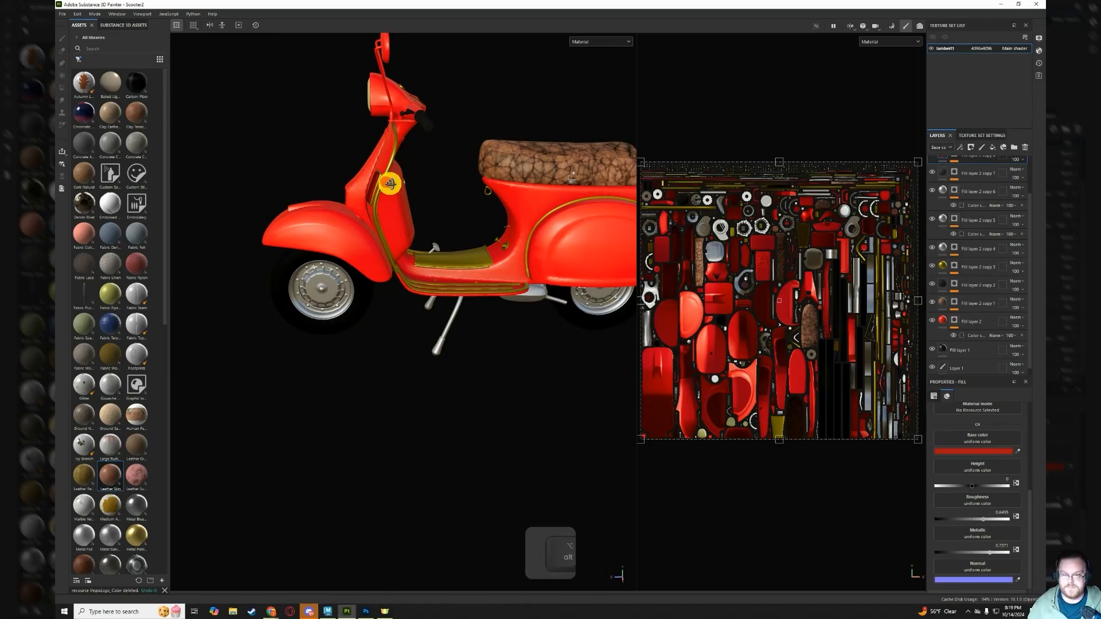
pyautogui.keyDown('alt'); pyautogui.moveTo(401, 191); pyautogui.dragTo(451, 304); pyautogui.keyUp('alt')
pyautogui.scroll(5, 478, 211)
pyautogui.scroll(-3, 456, 228)
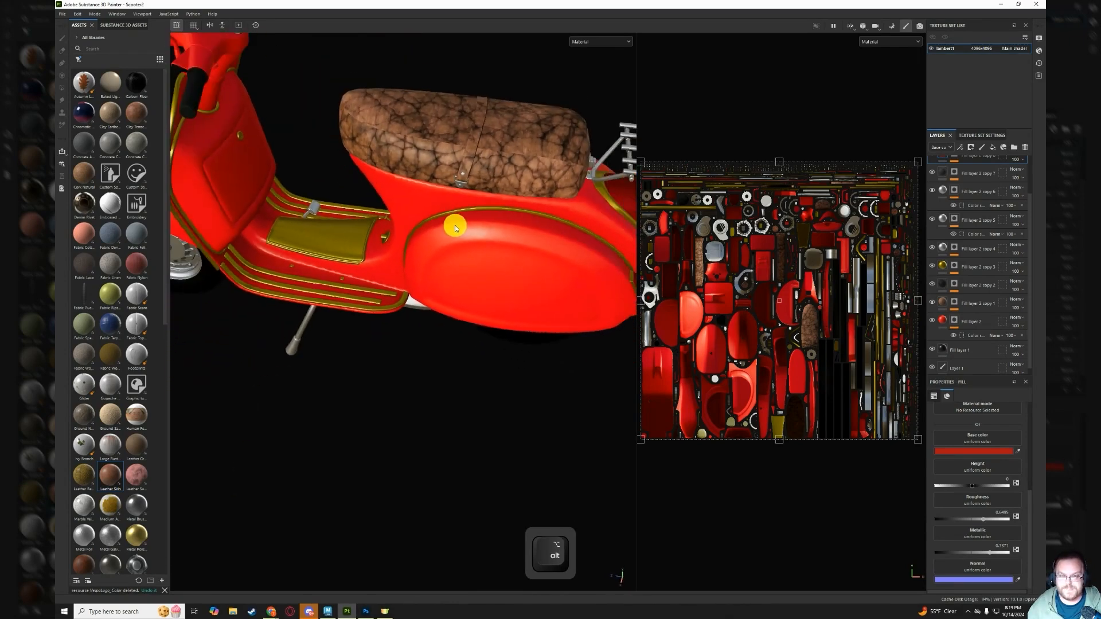
# Duplicate the topmost fill layer, the one that holds Leather Skin on the mirror glass.
pyautogui.scroll(2, 989, 210)
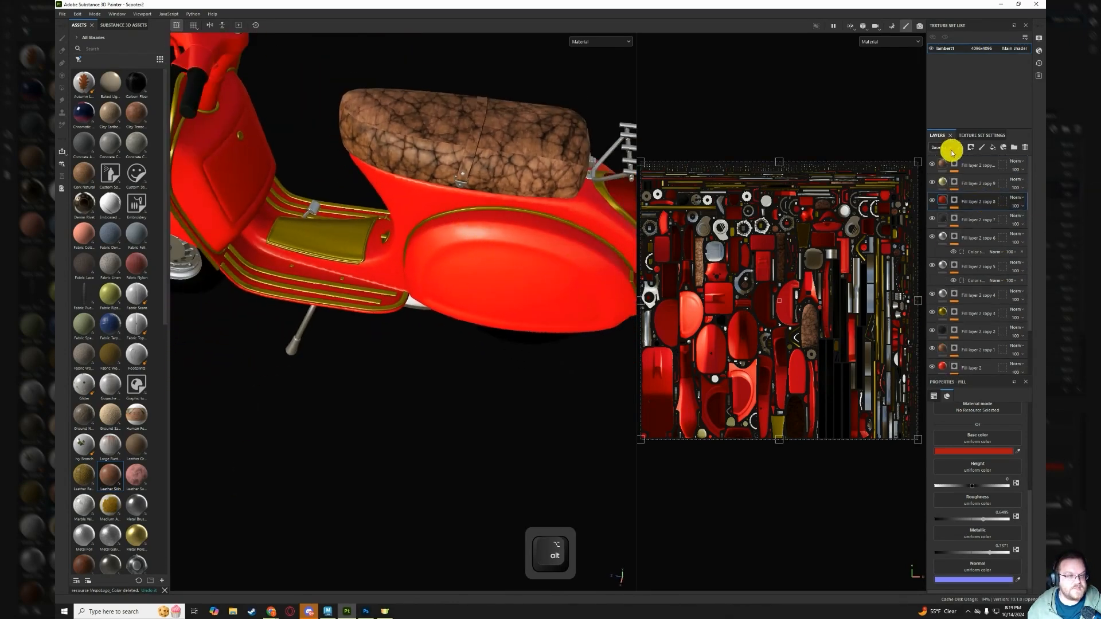
pyautogui.click(974, 172)
pyautogui.hotkey('ctrl', 'd')
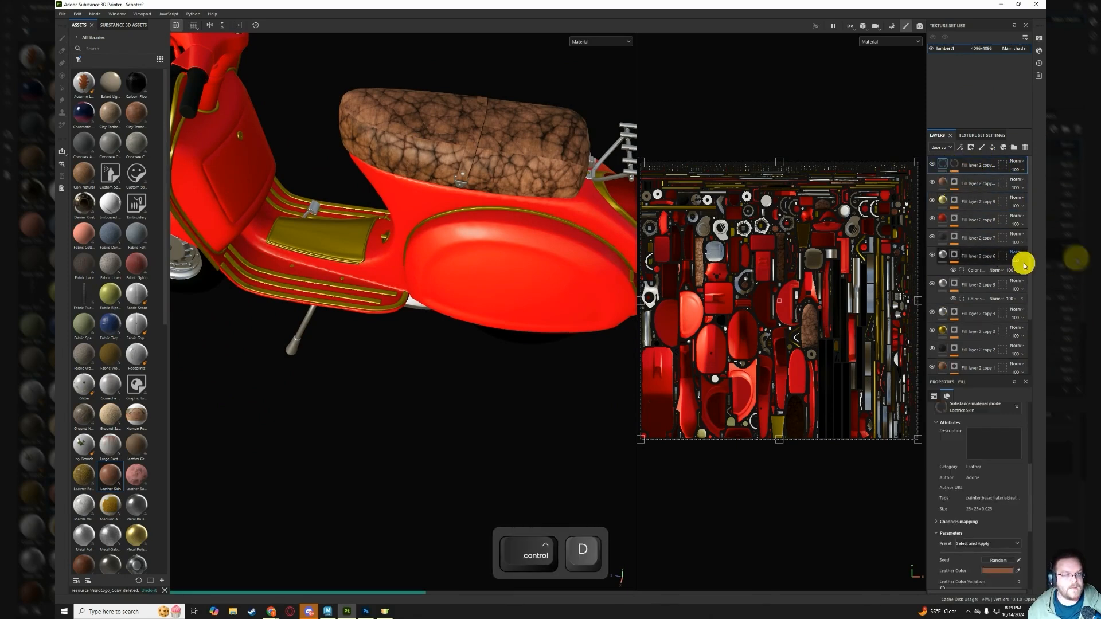
# Delete the color selection effect from the mask of the duplicated topmost fill layer.
pyautogui.scroll(-4, 504, 228)
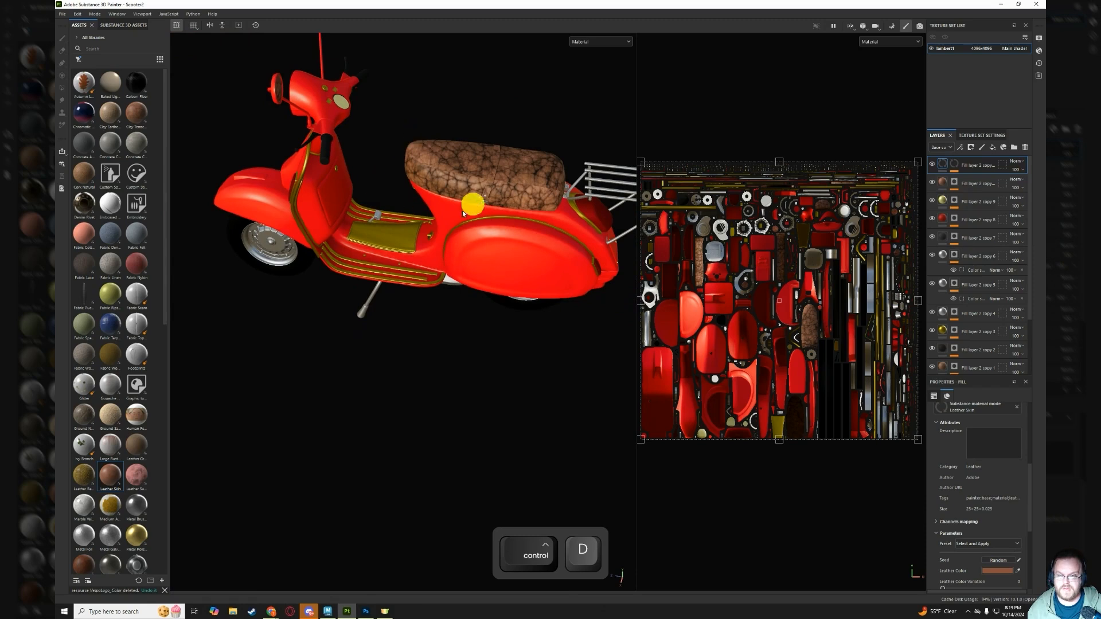
pyautogui.click(954, 166)
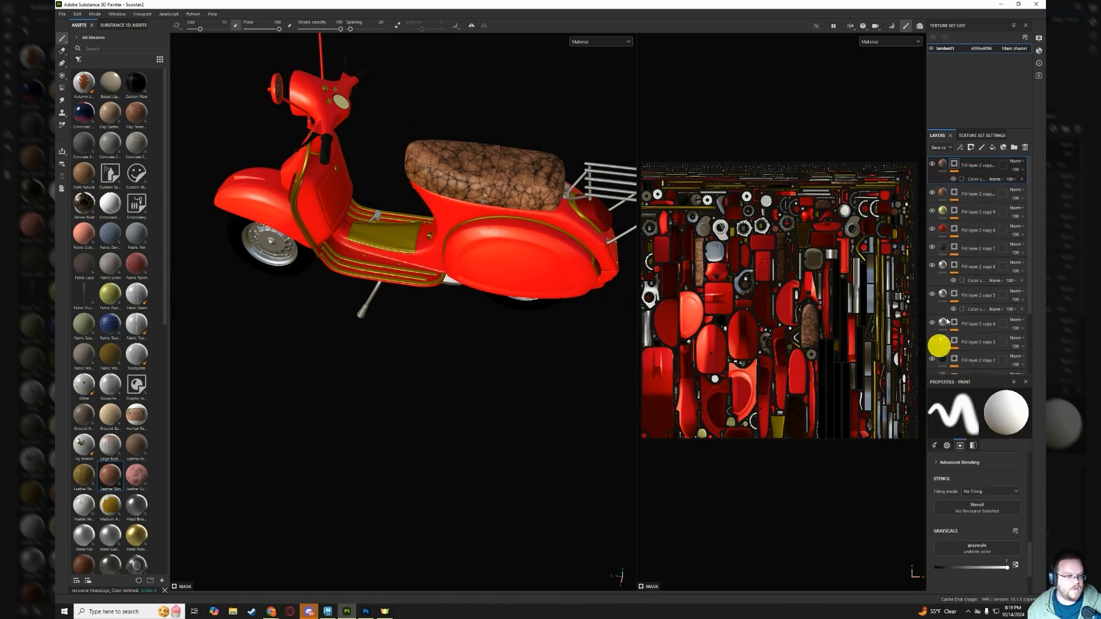
pyautogui.click(978, 179)
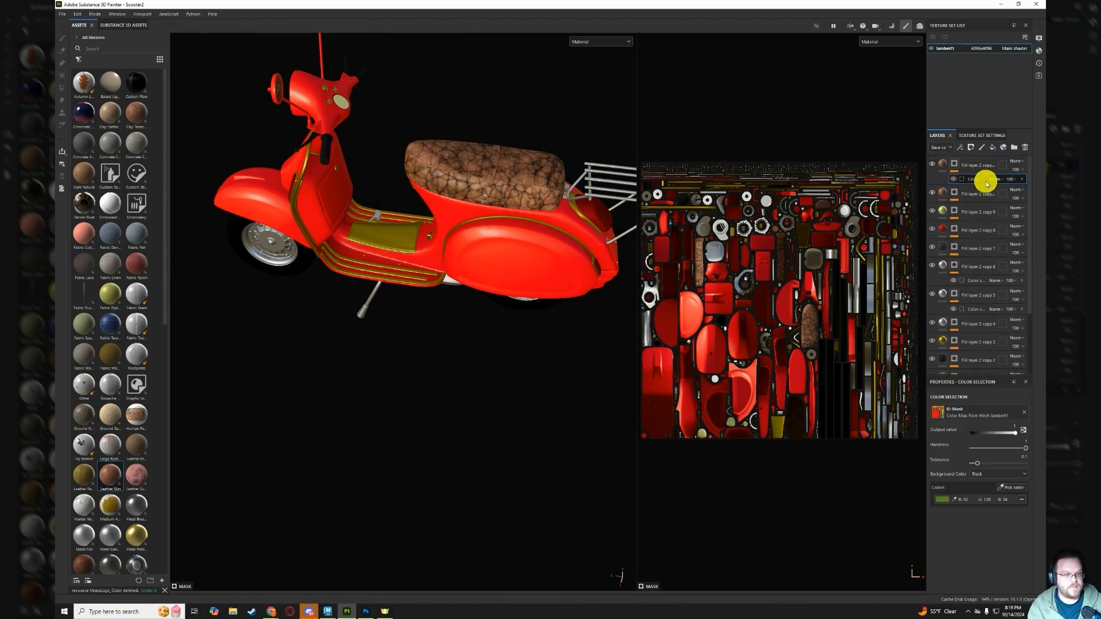
pyautogui.press('Delete')
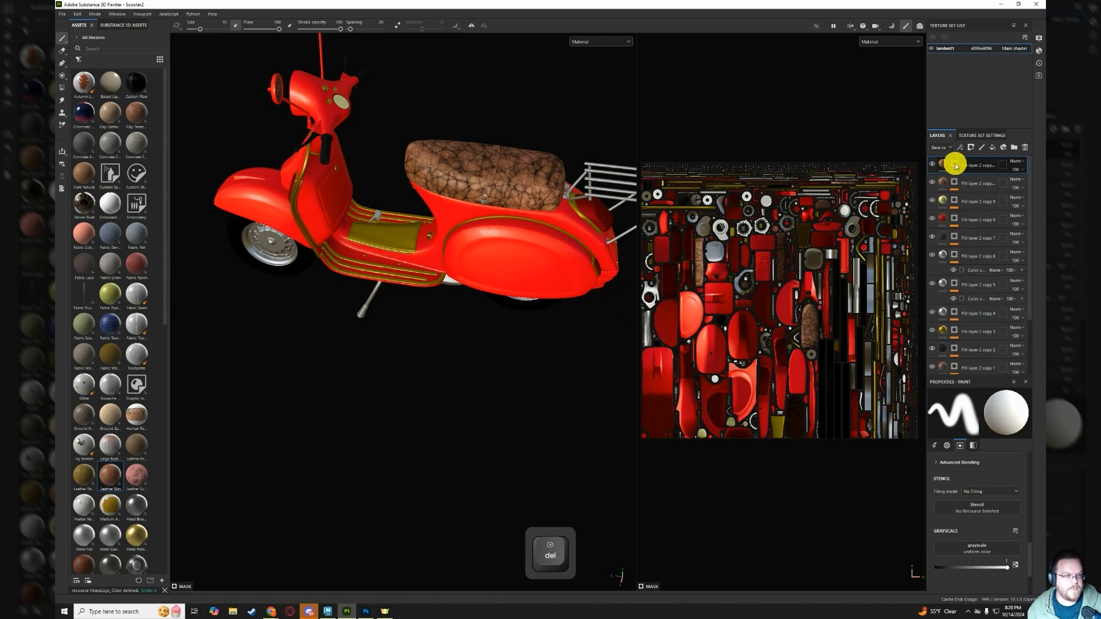
# Add a generator effect to the now unfiltered mask of the topmost fill layer and check the layer's fill settings.
pyautogui.rightClick(956, 166)
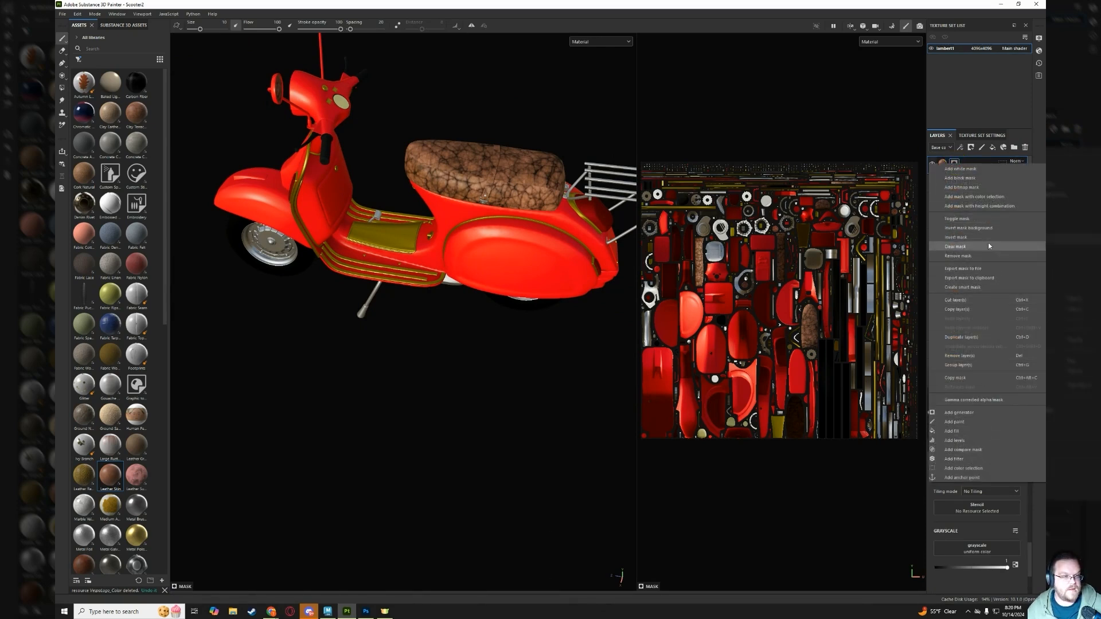
pyautogui.click(977, 414)
pyautogui.click(973, 167)
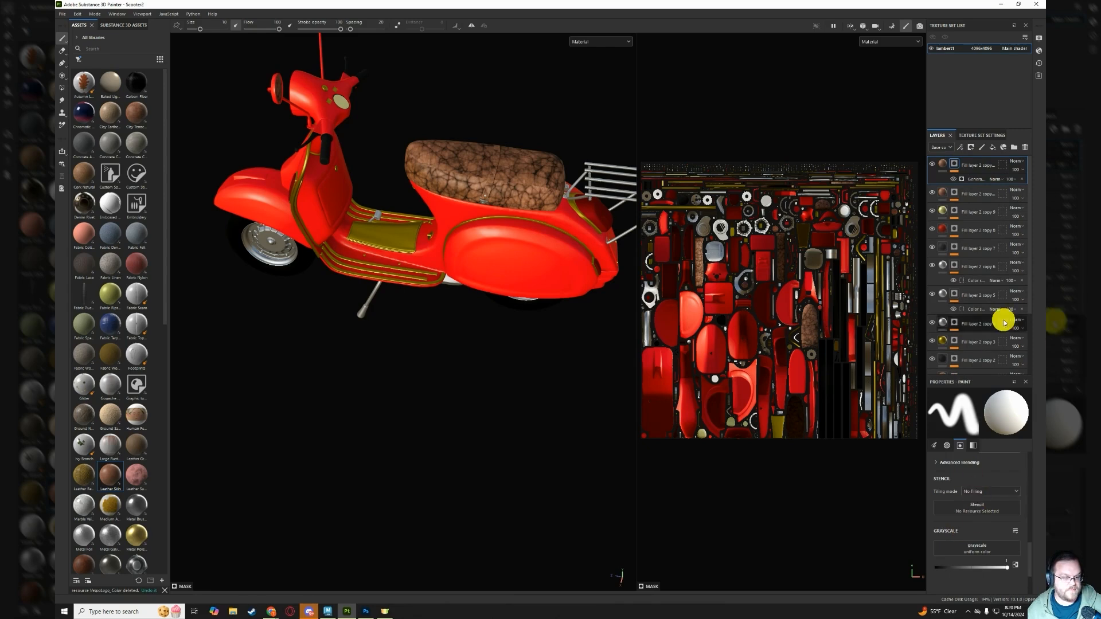
pyautogui.scroll(6, 998, 509)
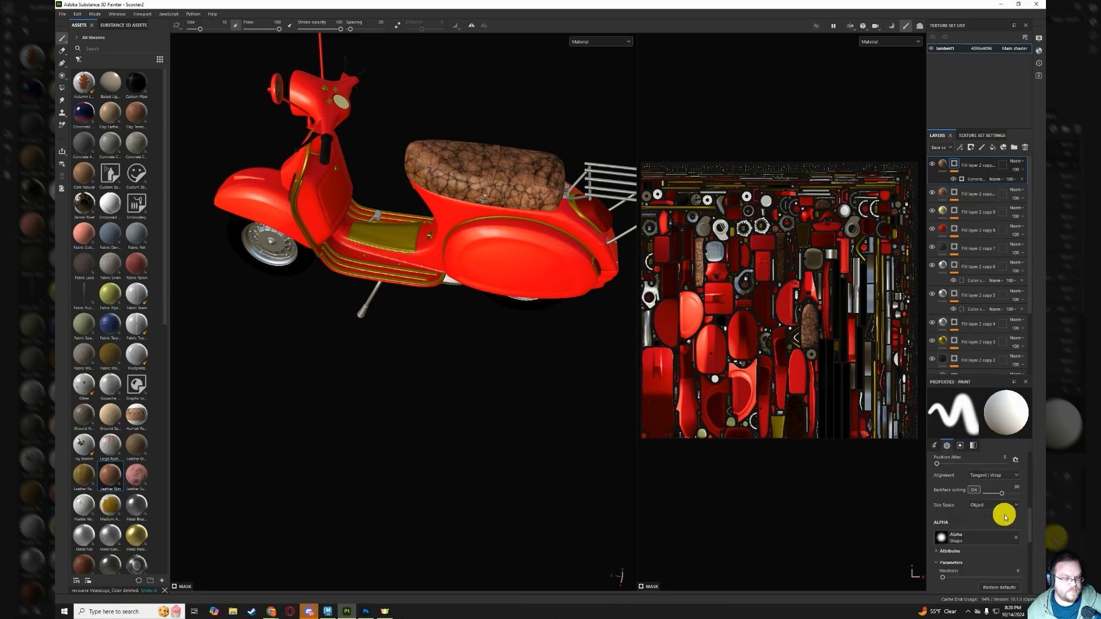
pyautogui.click(943, 164)
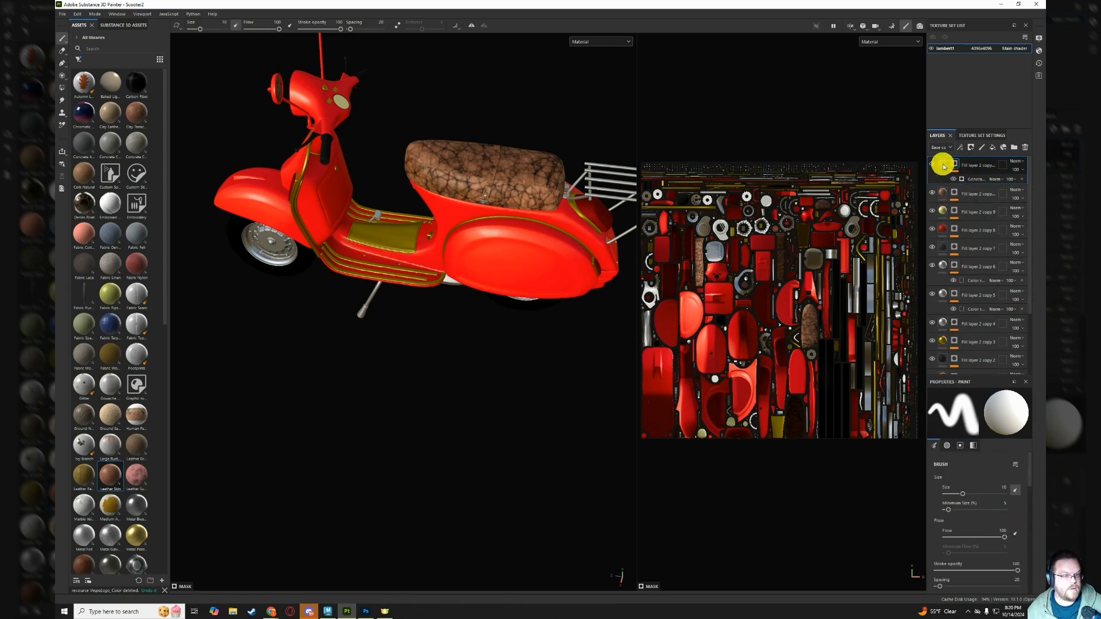
pyautogui.scroll(-3, 968, 496)
pyautogui.scroll(6, 957, 488)
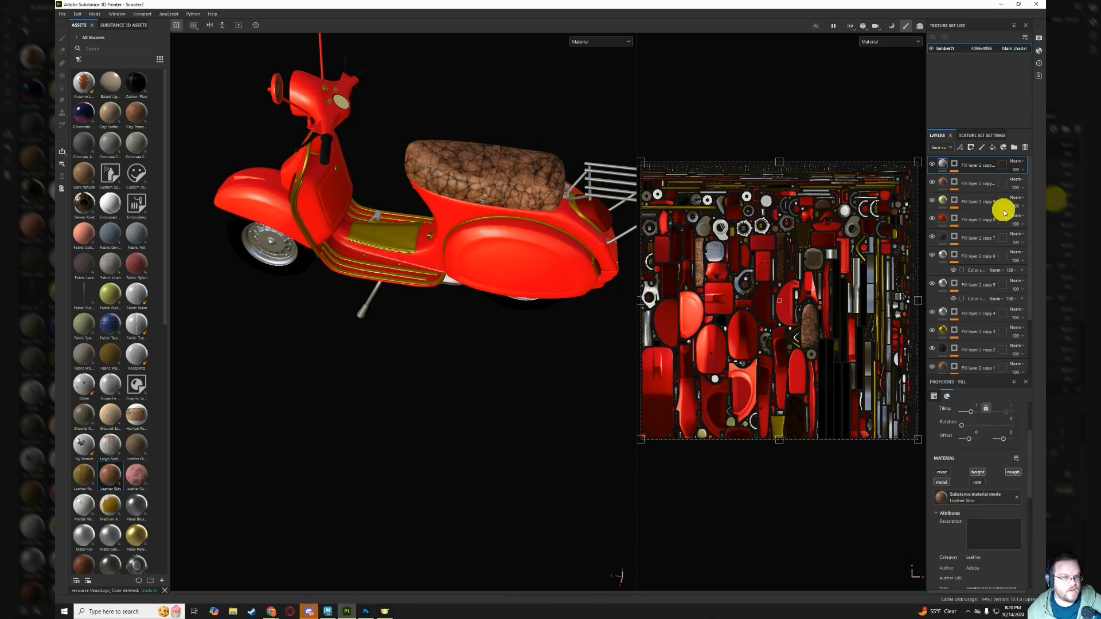
# Load the Light generator into the topmost layer's mask and remove the Leather Skin material from that layer's fill.
pyautogui.click(955, 166)
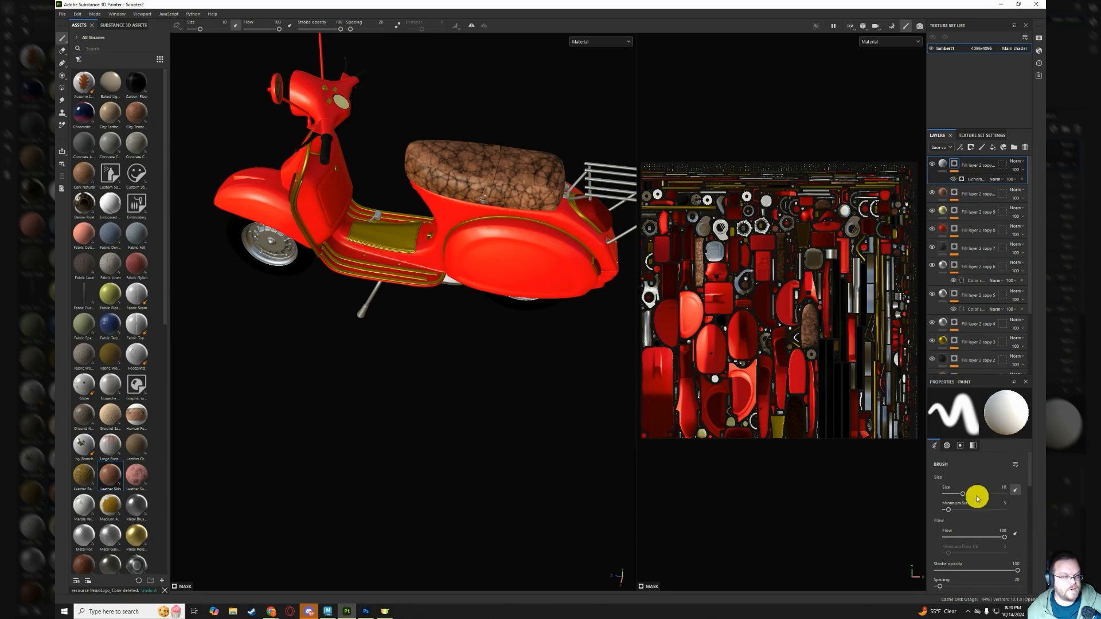
pyautogui.scroll(-3, 964, 511)
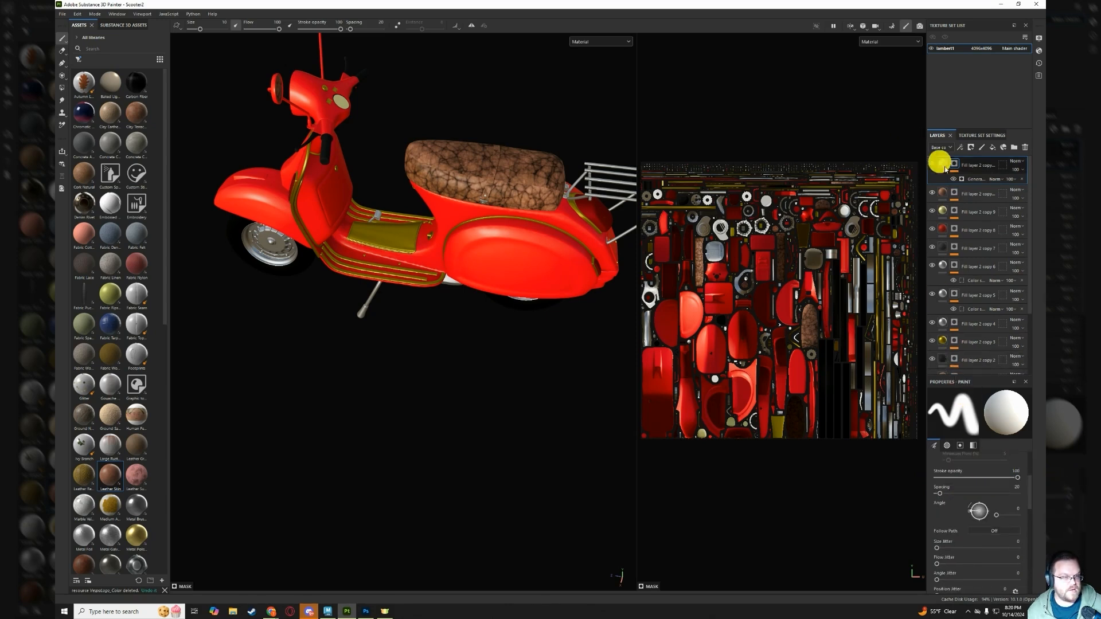
pyautogui.click(977, 179)
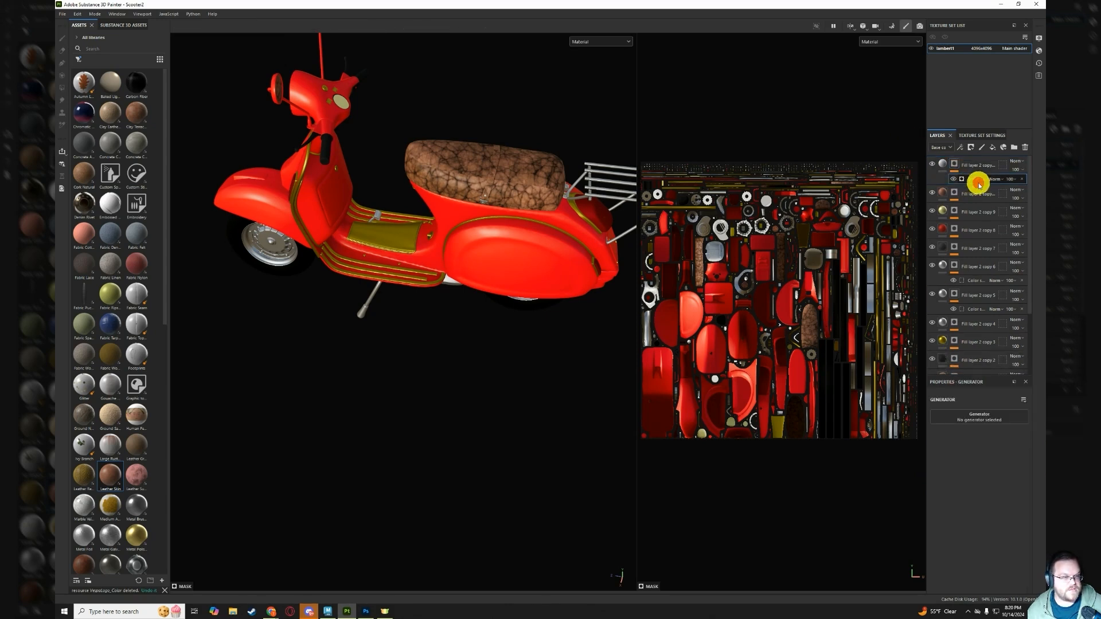
pyautogui.click(993, 419)
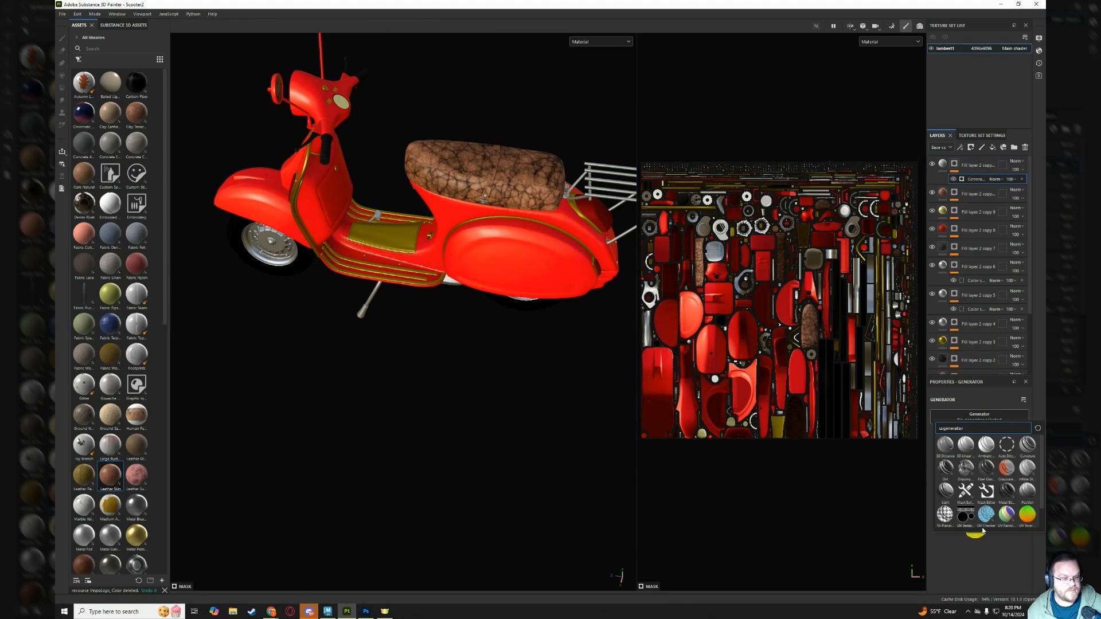
pyautogui.click(945, 494)
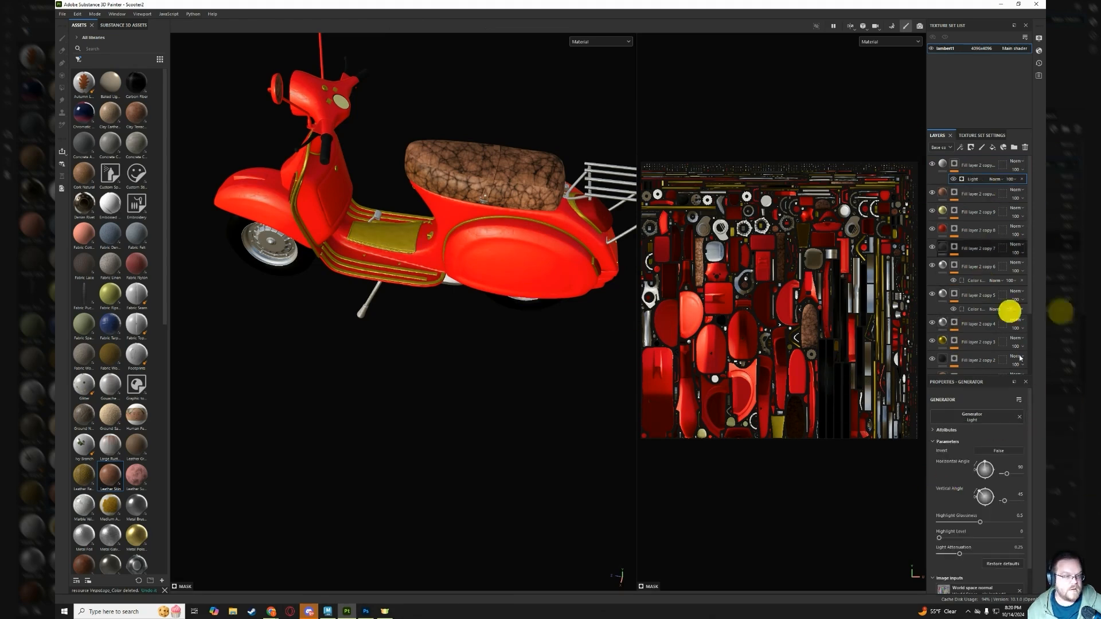
pyautogui.click(943, 165)
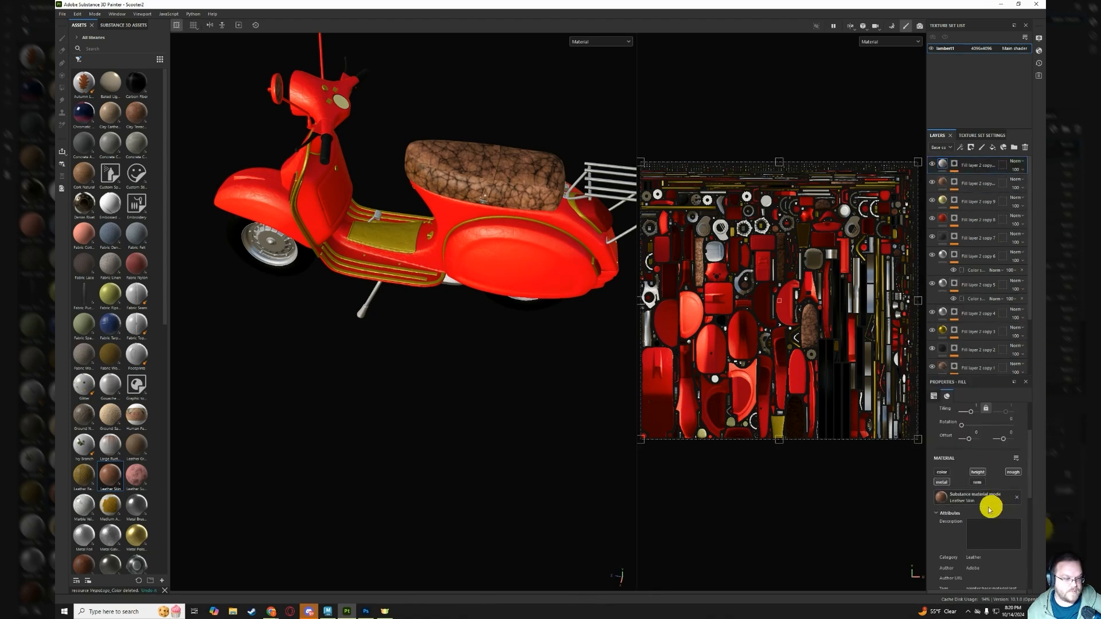
pyautogui.click(1017, 498)
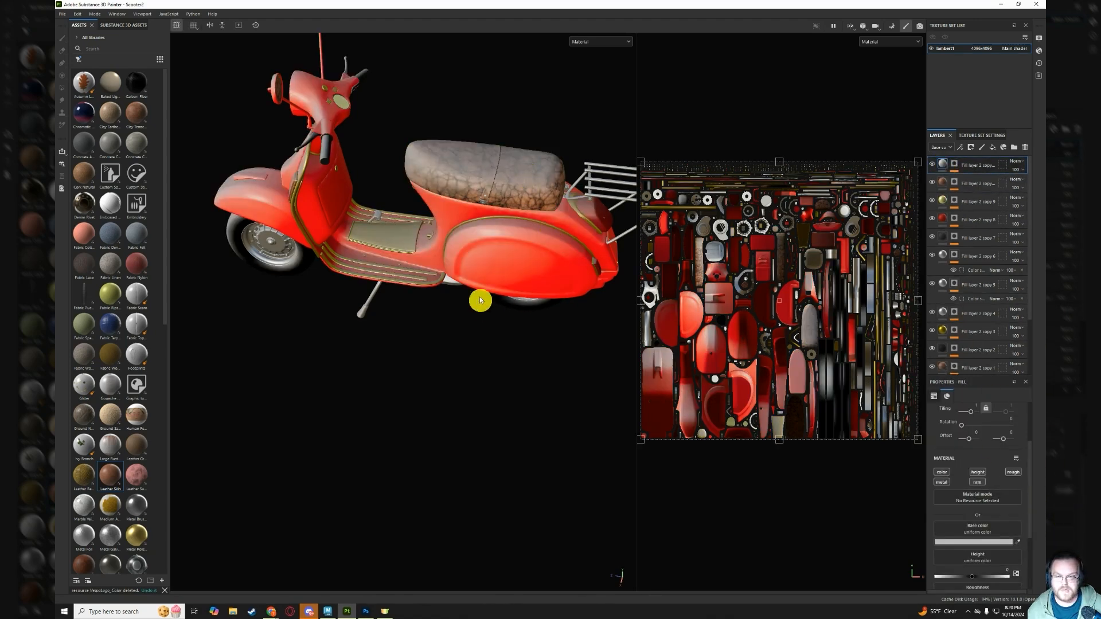
# Adjust the Light generator's horizontal and vertical angles so the light falls on the scooter from above, checking it from several sides.
pyautogui.click(953, 166)
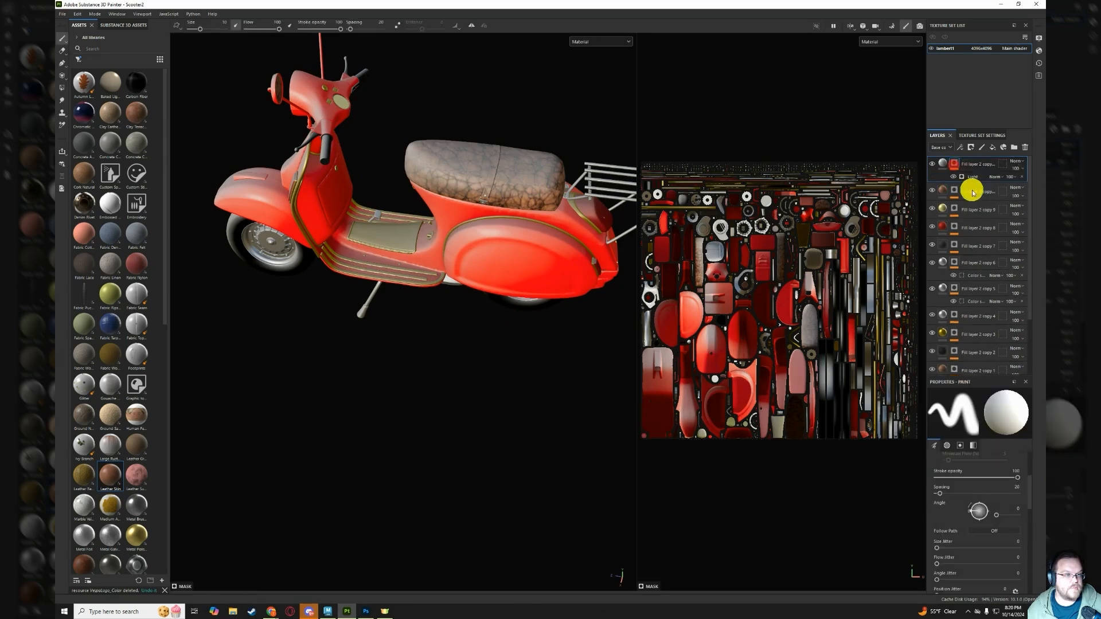
pyautogui.click(980, 181)
pyautogui.moveTo(393, 305)
pyautogui.keyDown('alt'); pyautogui.mouseDown()
pyautogui.moveTo(504, 245)
pyautogui.moveTo(584, 223)
pyautogui.moveTo(660, 248)
pyautogui.moveTo(534, 252)
pyautogui.moveTo(369, 184)
pyautogui.moveTo(515, 252)
pyautogui.moveTo(525, 145)
pyautogui.mouseUp(); pyautogui.keyUp('alt')
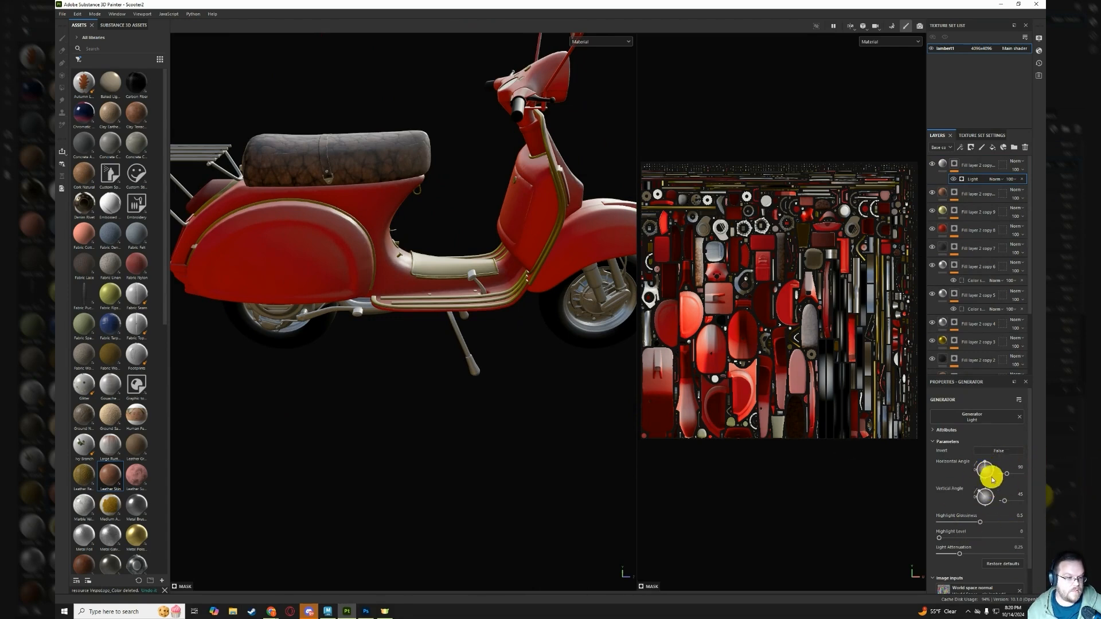
pyautogui.moveTo(993, 481)
pyautogui.mouseDown()
pyautogui.moveTo(1016, 479)
pyautogui.moveTo(988, 469)
pyautogui.moveTo(984, 517)
pyautogui.mouseUp()
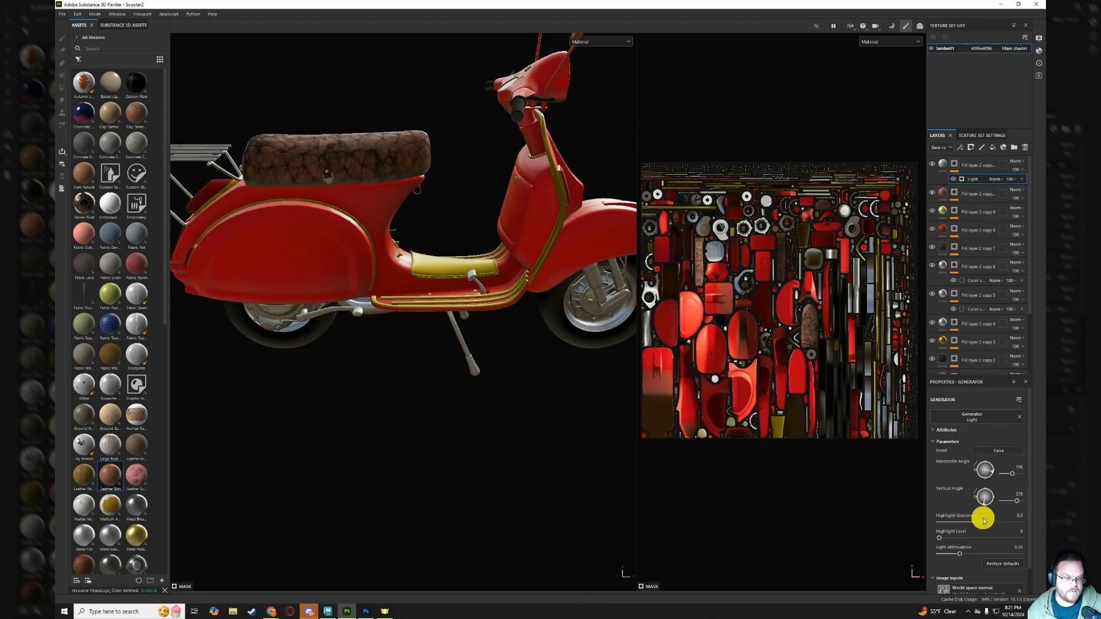
pyautogui.keyDown('alt'); pyautogui.moveTo(289, 234); pyautogui.dragTo(524, 384); pyautogui.keyUp('alt')
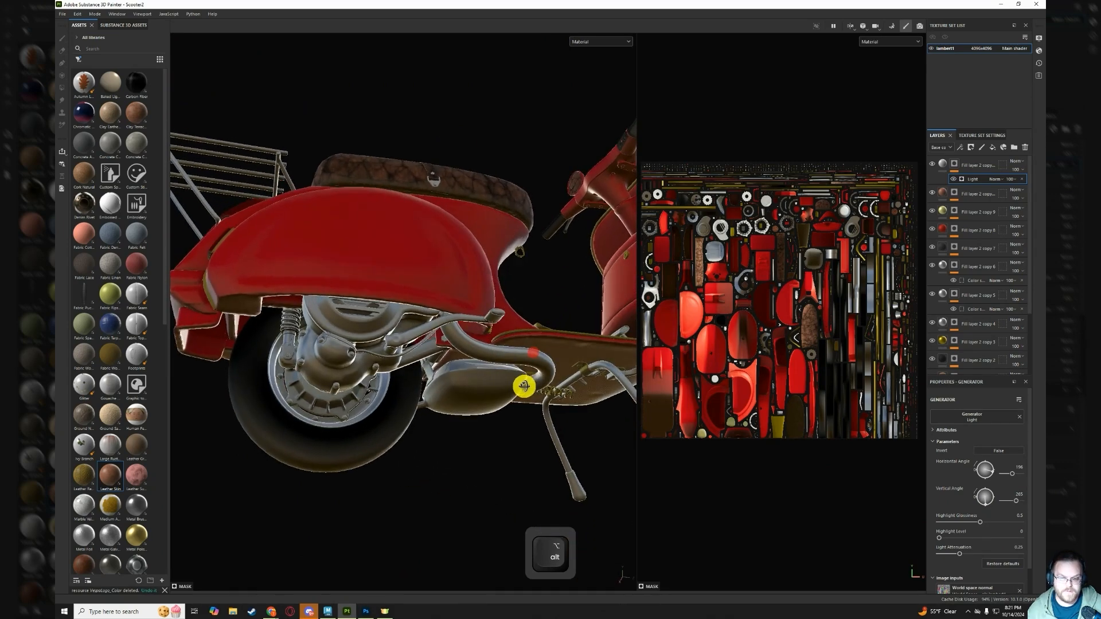
pyautogui.moveTo(983, 497); pyautogui.dragTo(985, 494)
pyautogui.keyDown('alt'); pyautogui.moveTo(597, 334); pyautogui.dragTo(530, 405); pyautogui.keyUp('alt')
pyautogui.keyDown('alt'); pyautogui.moveTo(528, 404); pyautogui.dragTo(552, 303, button='right'); pyautogui.keyUp('alt')
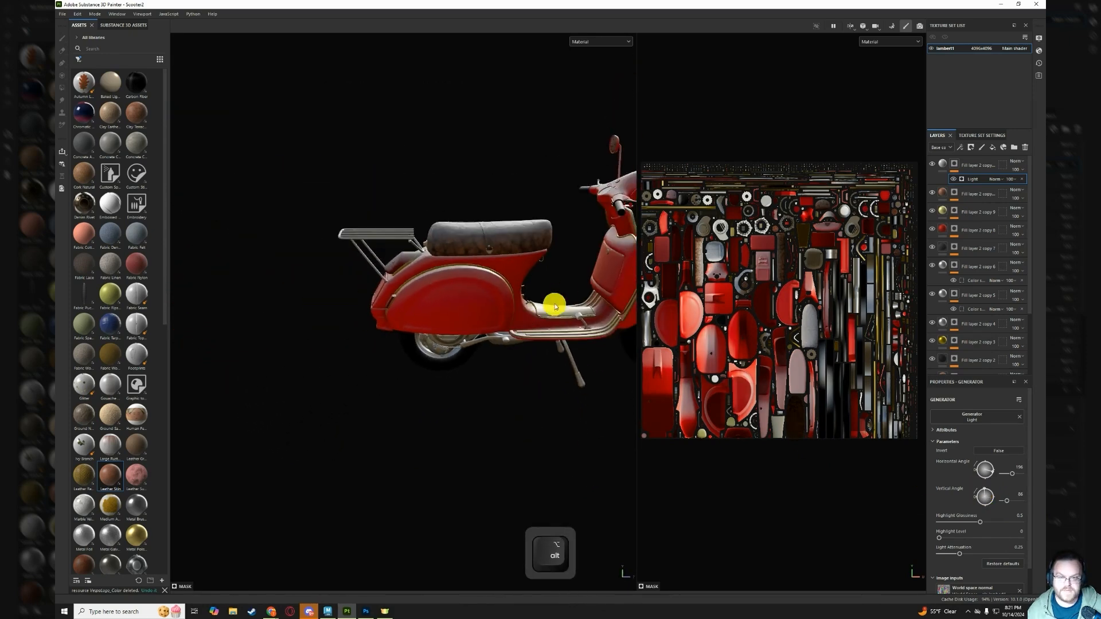
pyautogui.keyDown('alt'); pyautogui.moveTo(542, 287); pyautogui.dragTo(434, 261, button='middle'); pyautogui.keyUp('alt')
pyautogui.keyDown('alt'); pyautogui.moveTo(434, 261); pyautogui.dragTo(446, 290); pyautogui.keyUp('alt')
pyautogui.keyDown('alt'); pyautogui.moveTo(446, 290); pyautogui.dragTo(452, 298, button='middle'); pyautogui.keyUp('alt')
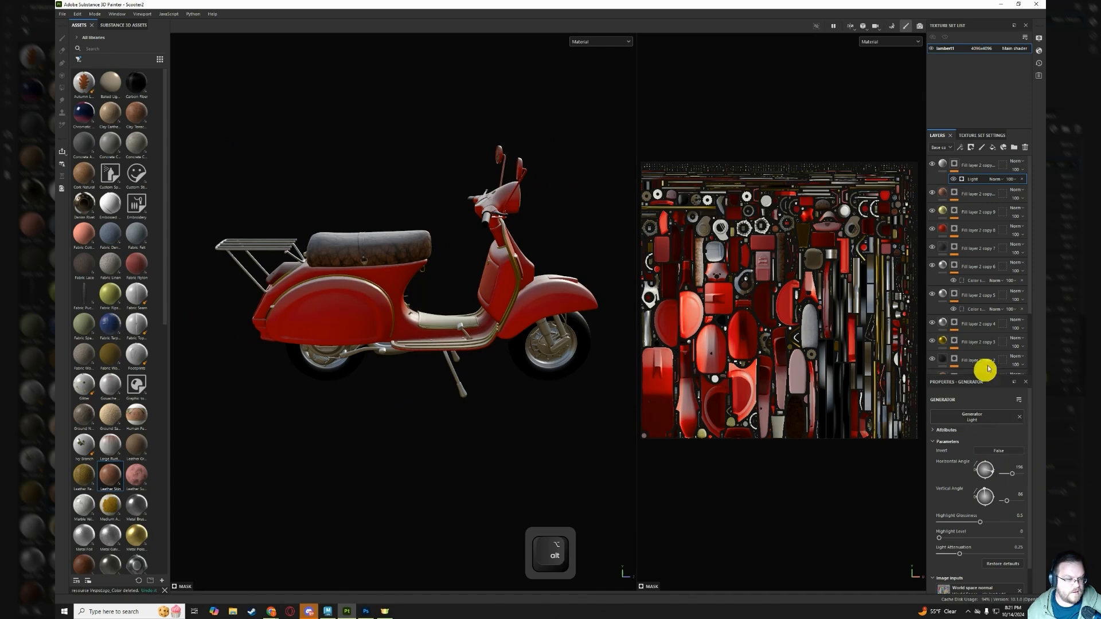
# Set the light layer's base color to a bright, warm pale orange-yellow.
pyautogui.click(942, 169)
pyautogui.scroll(2, 971, 496)
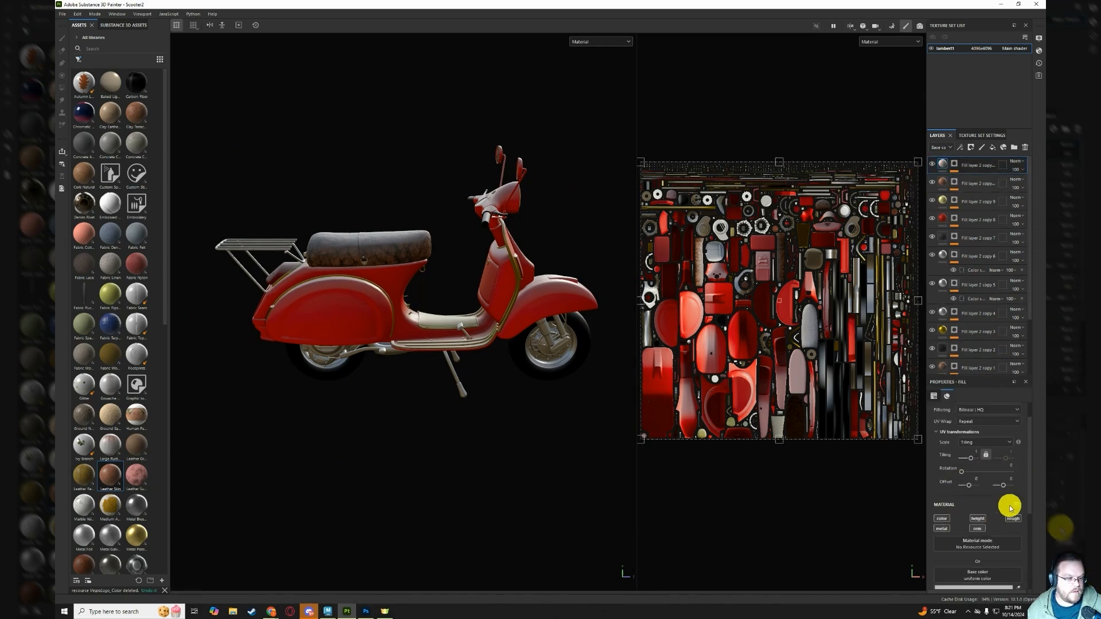
pyautogui.scroll(-3, 1010, 508)
pyautogui.click(978, 497)
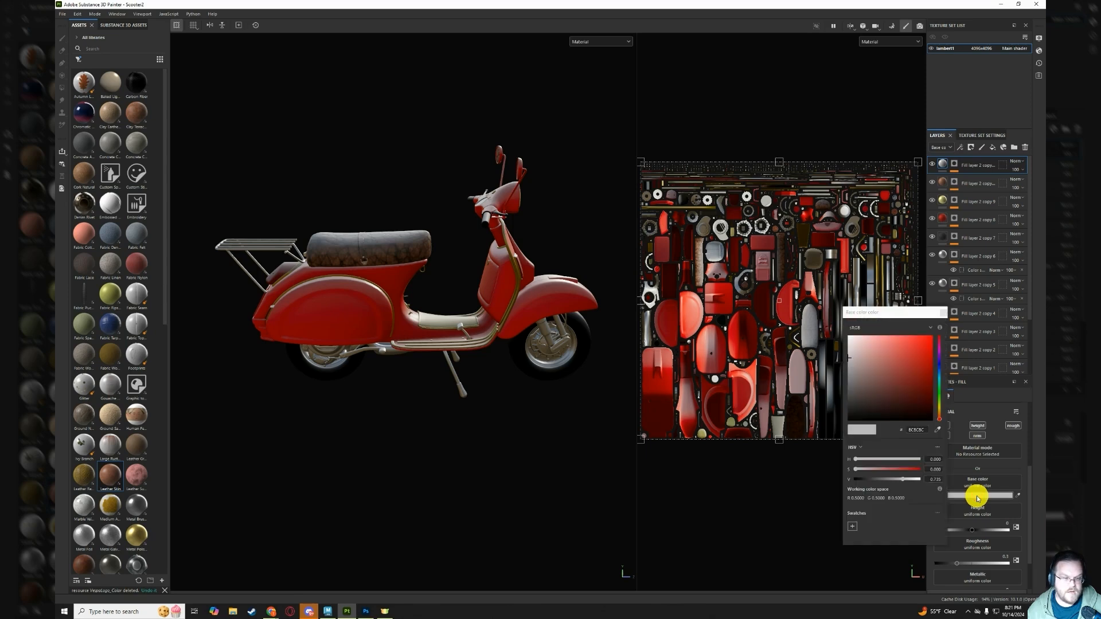
pyautogui.moveTo(943, 353); pyautogui.dragTo(946, 413)
pyautogui.moveTo(870, 340); pyautogui.dragTo(882, 335)
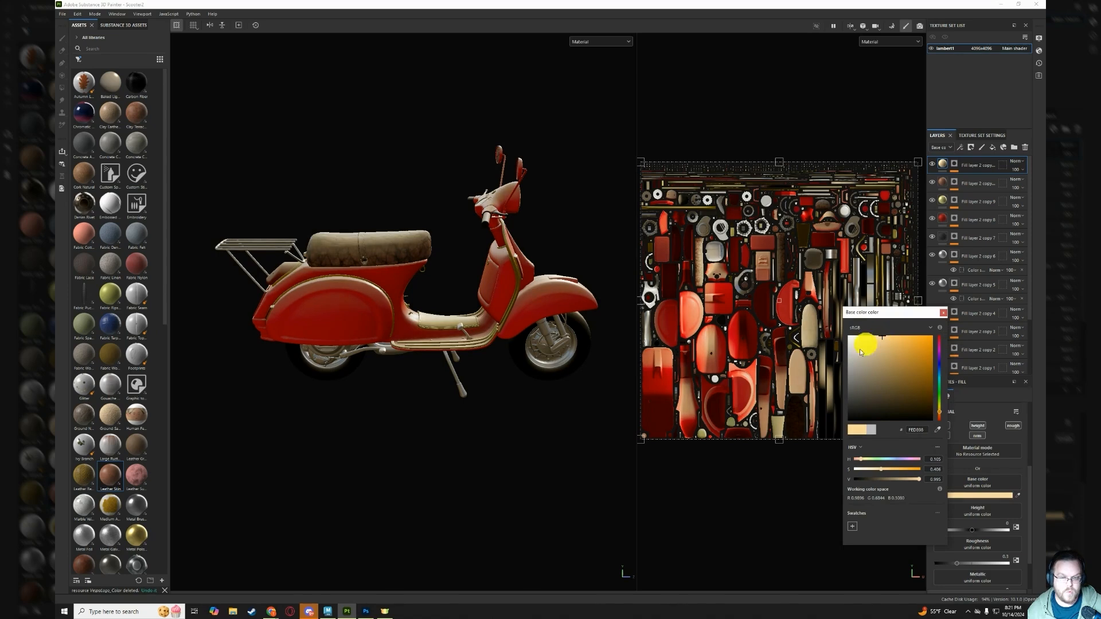
pyautogui.click(943, 312)
# Set the light layer's blending mode to Linear dodge (Add) and lower its opacity to 21.
pyautogui.click(956, 168)
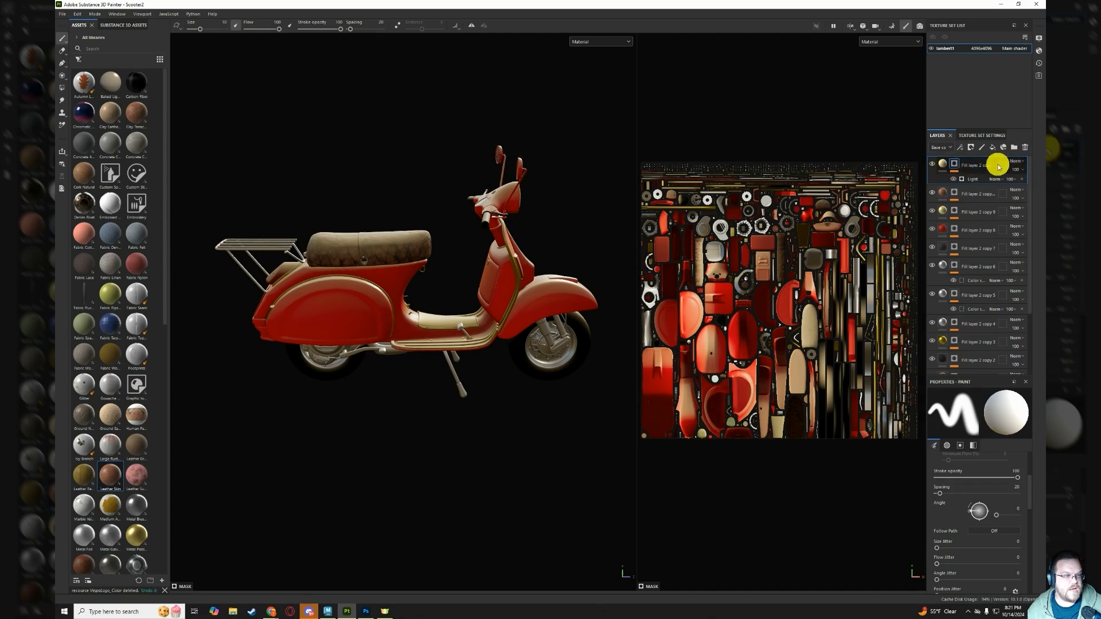
pyautogui.click(1025, 166)
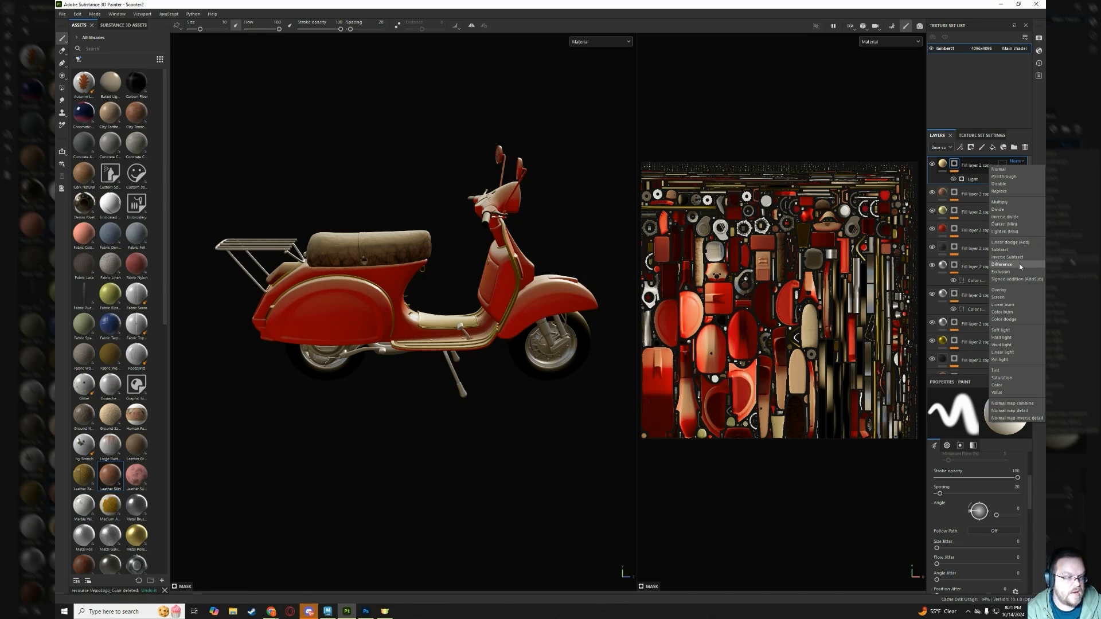
pyautogui.click(1022, 242)
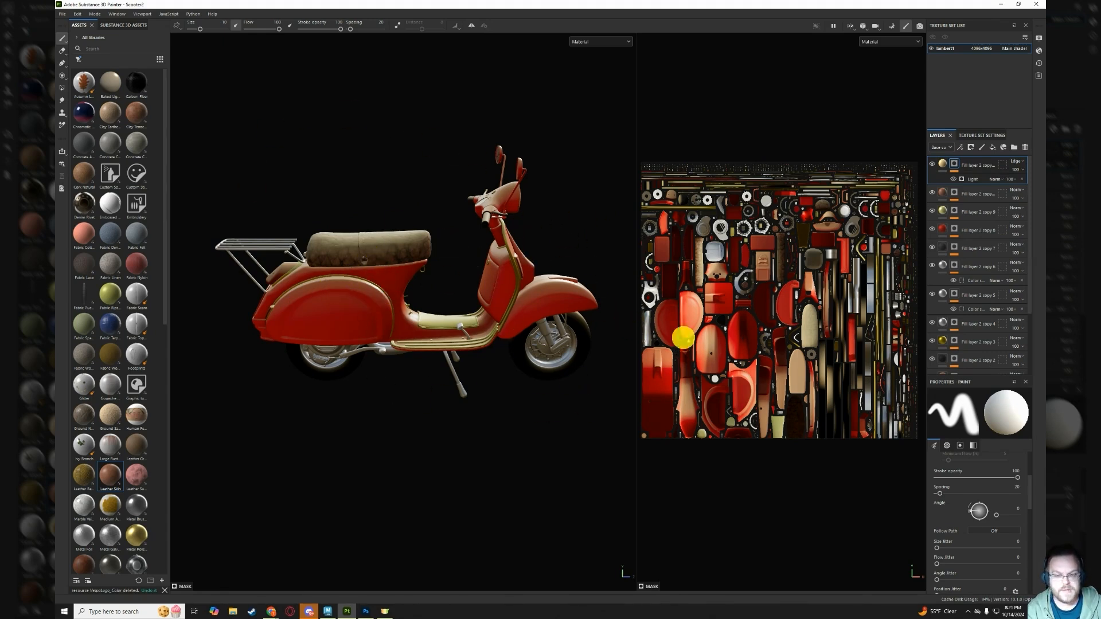
pyautogui.click(1021, 171)
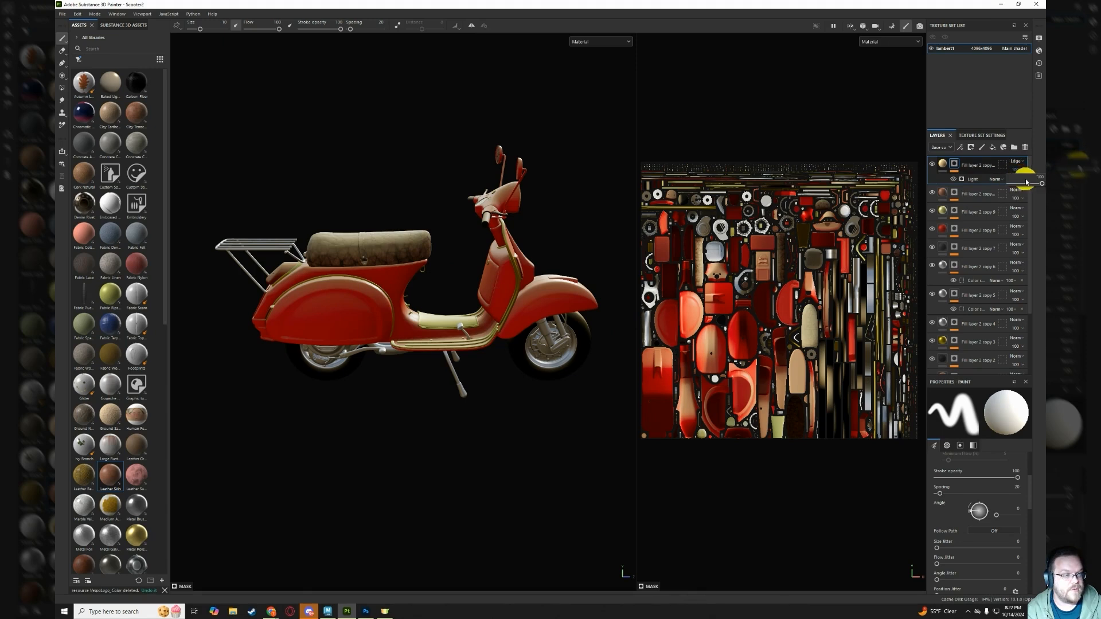
pyautogui.moveTo(1034, 184); pyautogui.dragTo(1019, 184)
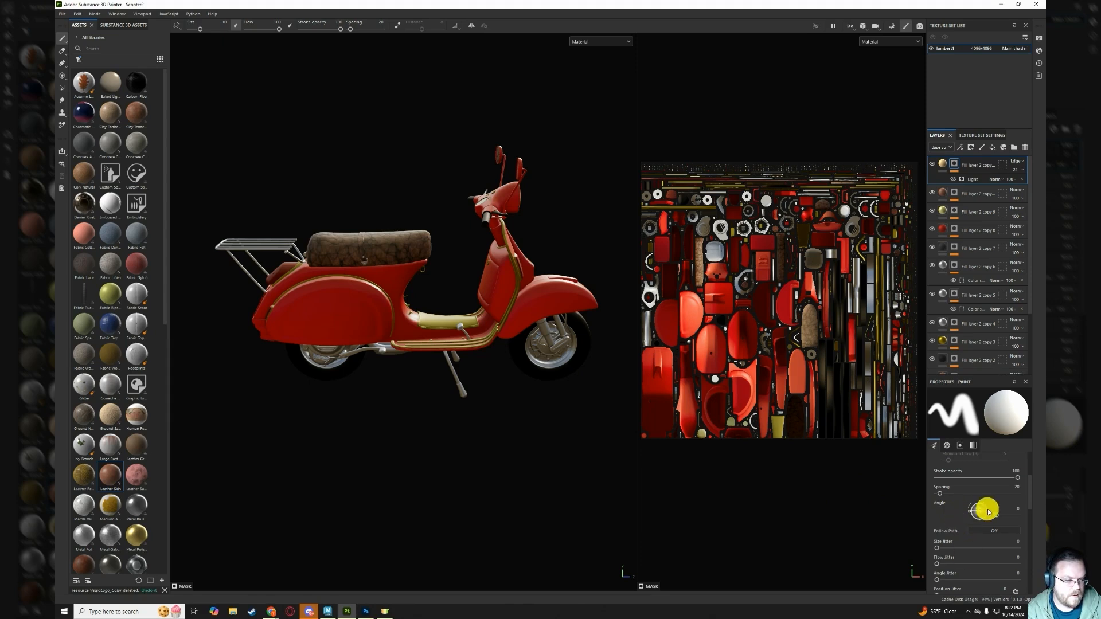
# Fine-tune the Light generator with a light attenuation of 0.26 and a highlight glossiness of 0.46.
pyautogui.click(974, 179)
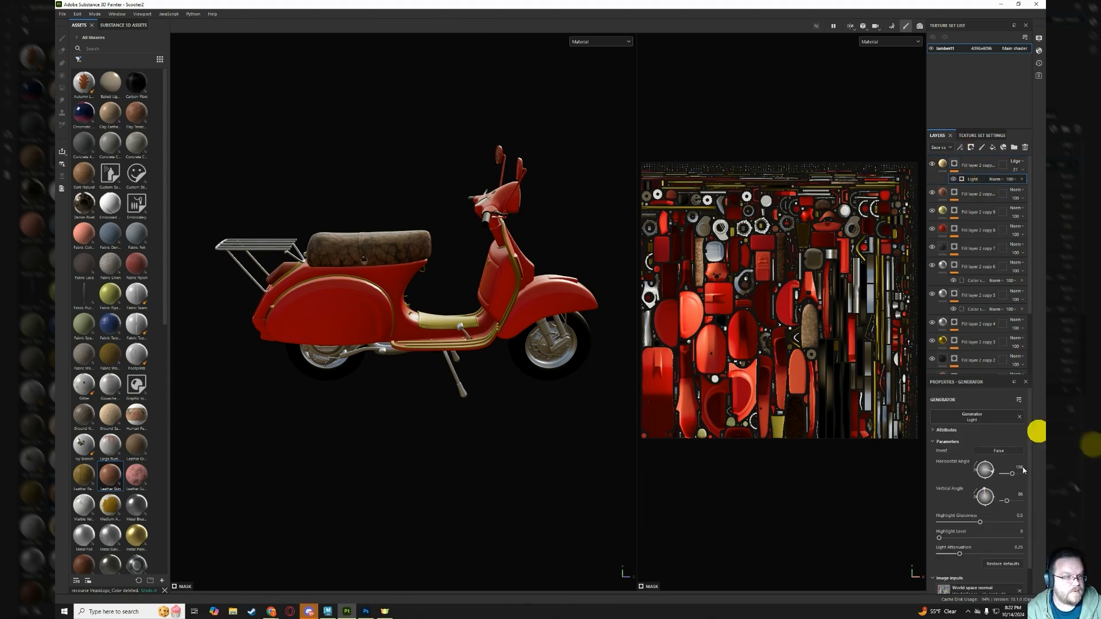
pyautogui.scroll(-2, 987, 522)
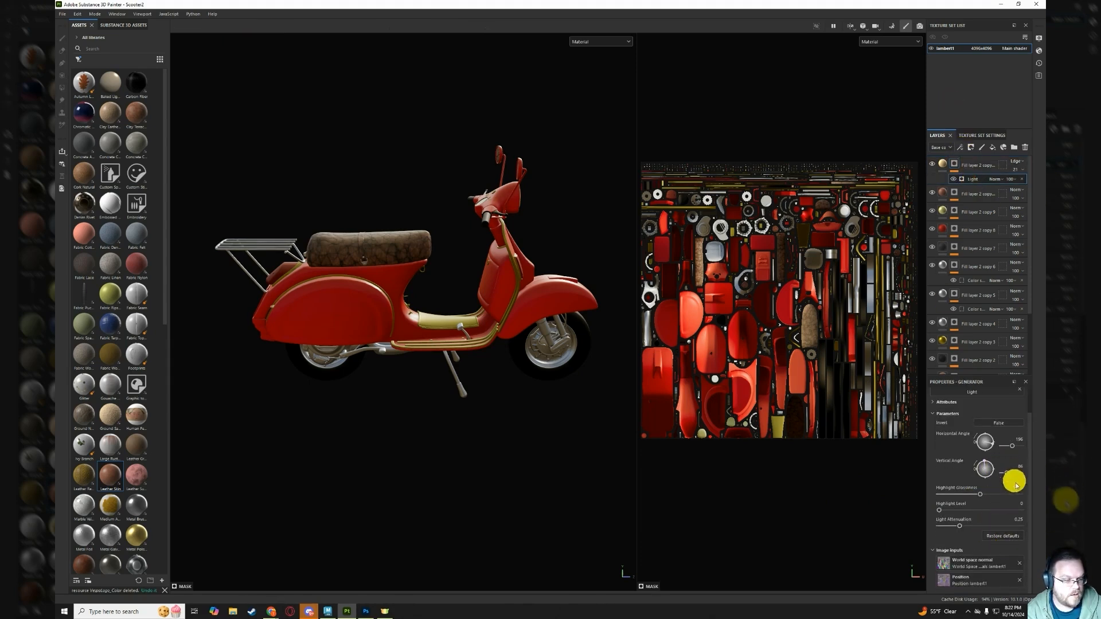
pyautogui.scroll(2, 1003, 492)
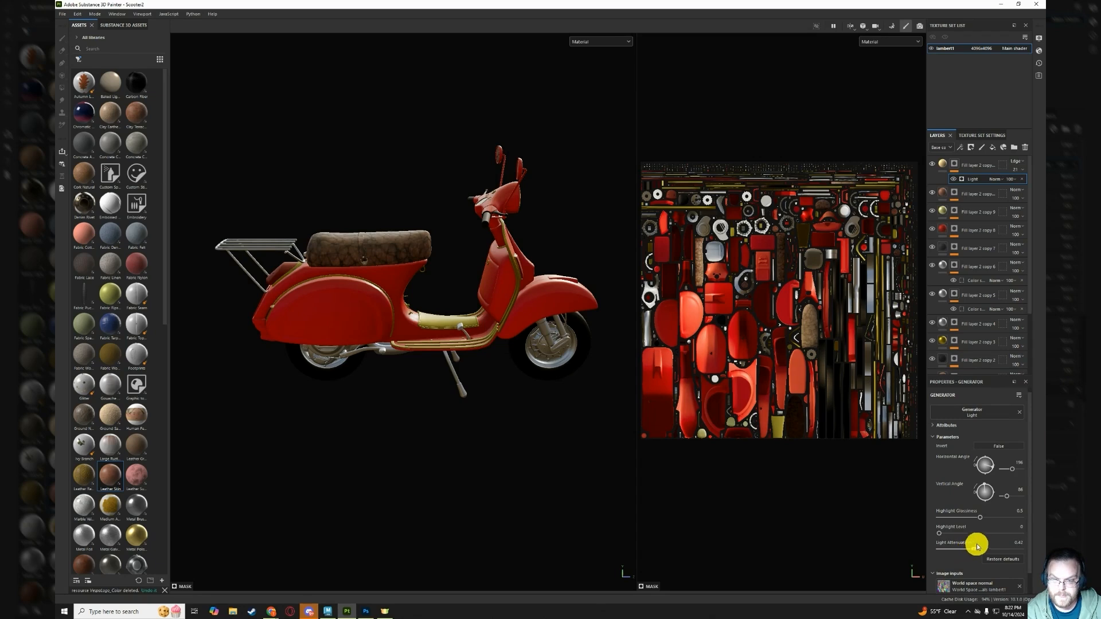
pyautogui.moveTo(991, 541); pyautogui.dragTo(968, 544)
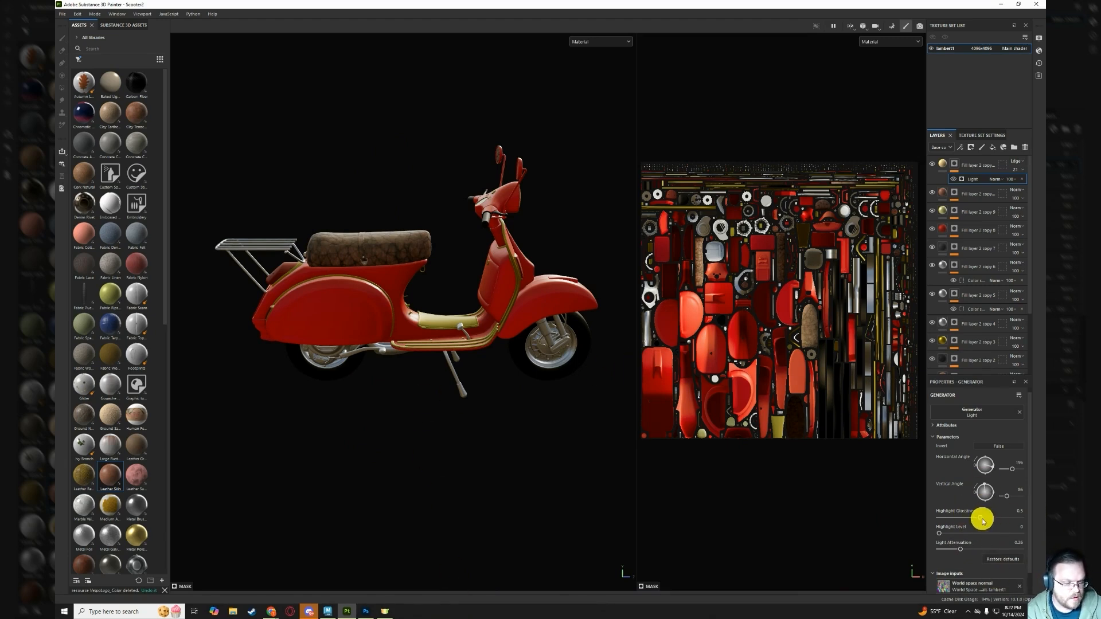
pyautogui.moveTo(1007, 519); pyautogui.dragTo(975, 523)
pyautogui.moveTo(998, 523); pyautogui.dragTo(977, 523)
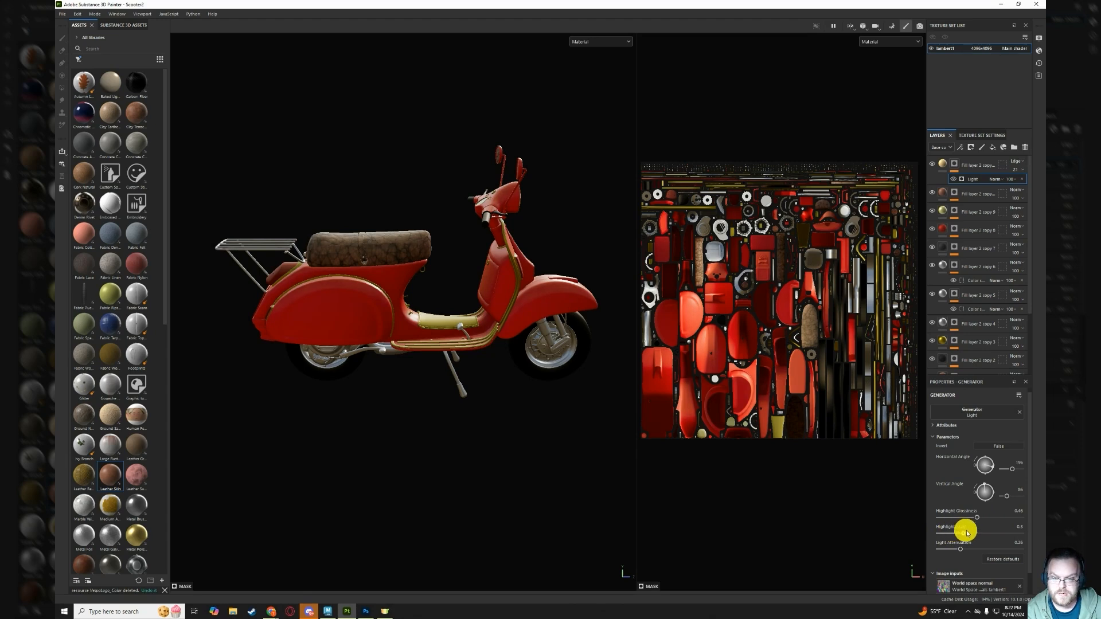
# Lower the Light generator's highlight level to 0 and check the lit scooter from the opposite side.
pyautogui.moveTo(986, 534); pyautogui.dragTo(898, 521)
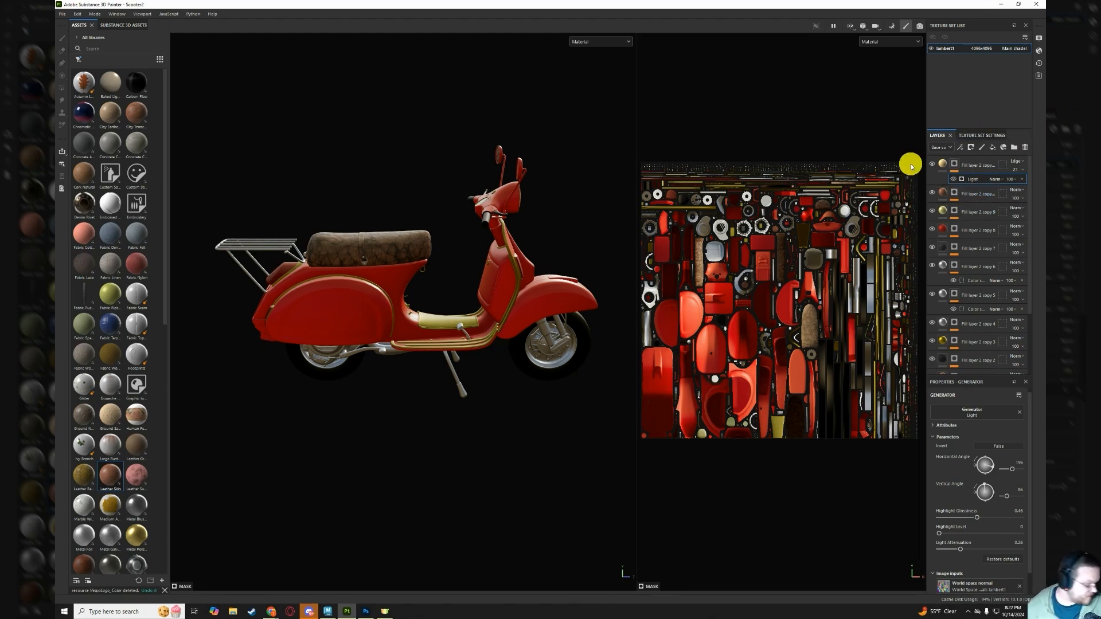
pyautogui.keyDown('alt'); pyautogui.moveTo(361, 327); pyautogui.dragTo(488, 348); pyautogui.keyUp('alt')
pyautogui.moveTo(325, 336)
pyautogui.keyDown('alt'); pyautogui.mouseDown()
pyautogui.moveTo(466, 337)
pyautogui.moveTo(325, 335)
pyautogui.moveTo(411, 331)
pyautogui.moveTo(339, 325)
pyautogui.mouseUp(); pyautogui.keyUp('alt')
pyautogui.keyDown('alt'); pyautogui.moveTo(339, 324); pyautogui.dragTo(688, 194, button='middle'); pyautogui.keyUp('alt')
pyautogui.keyDown('alt'); pyautogui.moveTo(545, 244); pyautogui.dragTo(422, 248); pyautogui.keyUp('alt')
pyautogui.keyDown('alt'); pyautogui.moveTo(545, 229); pyautogui.dragTo(429, 208, button='middle'); pyautogui.keyUp('alt')
pyautogui.keyDown('alt'); pyautogui.moveTo(482, 227); pyautogui.dragTo(516, 224); pyautogui.keyUp('alt')
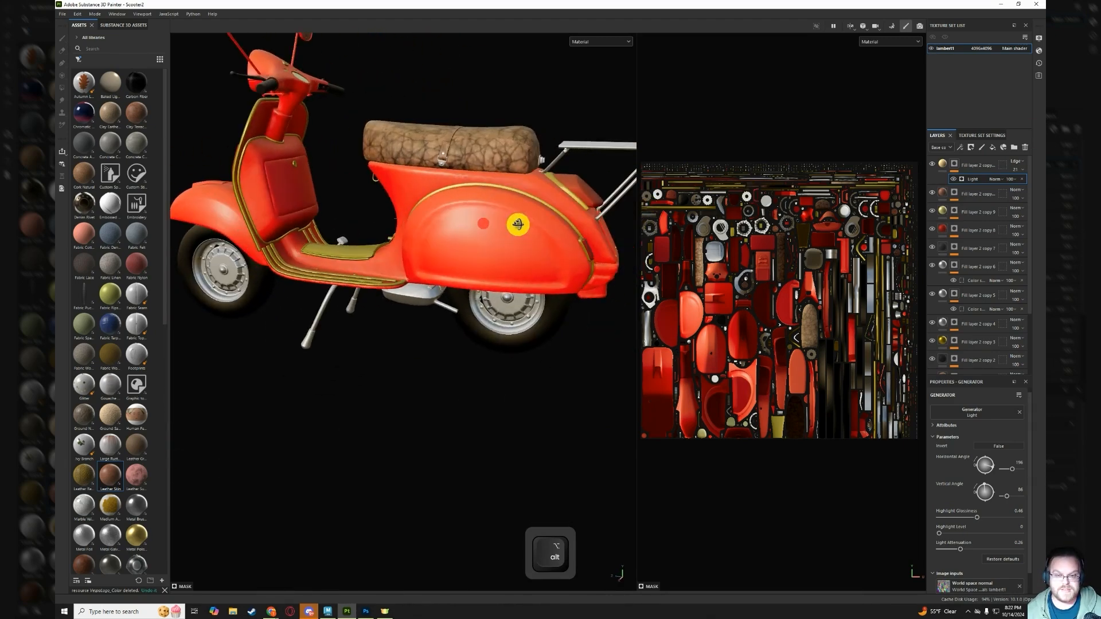
# Duplicate the warm light layer and set the copy's blending mode to Overlay.
pyautogui.click(975, 167)
pyautogui.hotkey('ctrl', 'd')
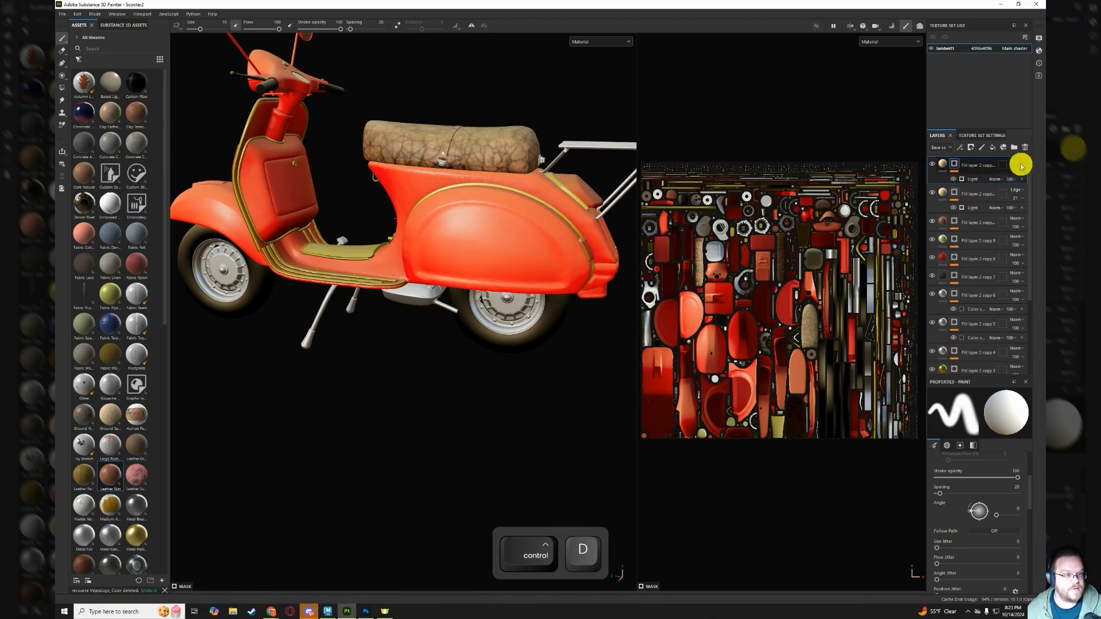
pyautogui.click(1021, 166)
pyautogui.click(1010, 290)
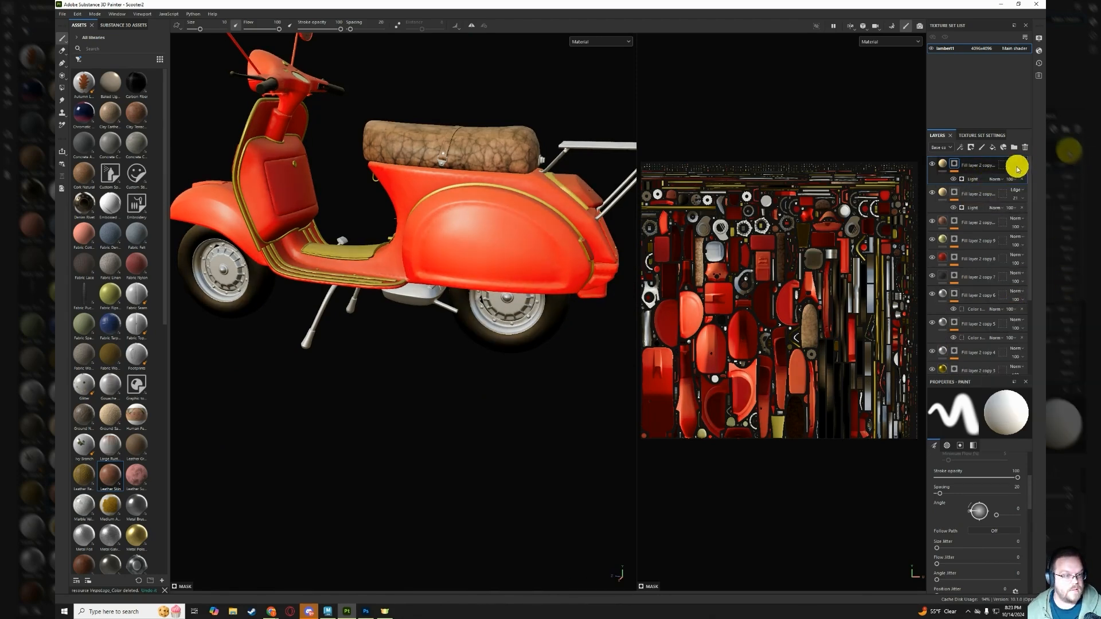
# Change the duplicated light layer's base color to a deep blue-violet.
pyautogui.click(974, 178)
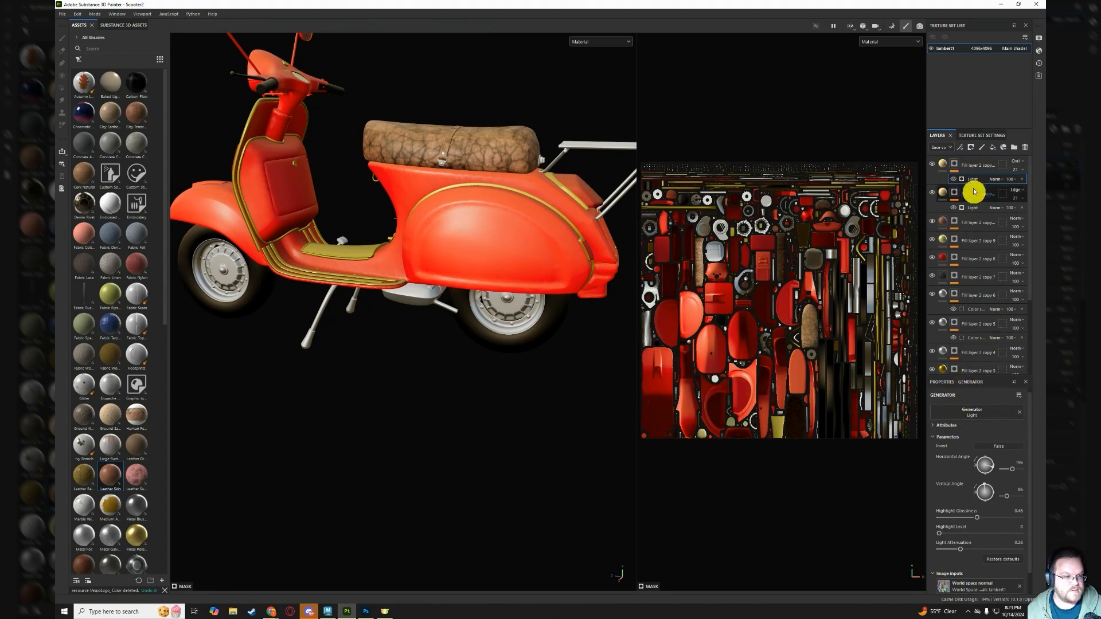
pyautogui.click(950, 165)
pyautogui.click(975, 495)
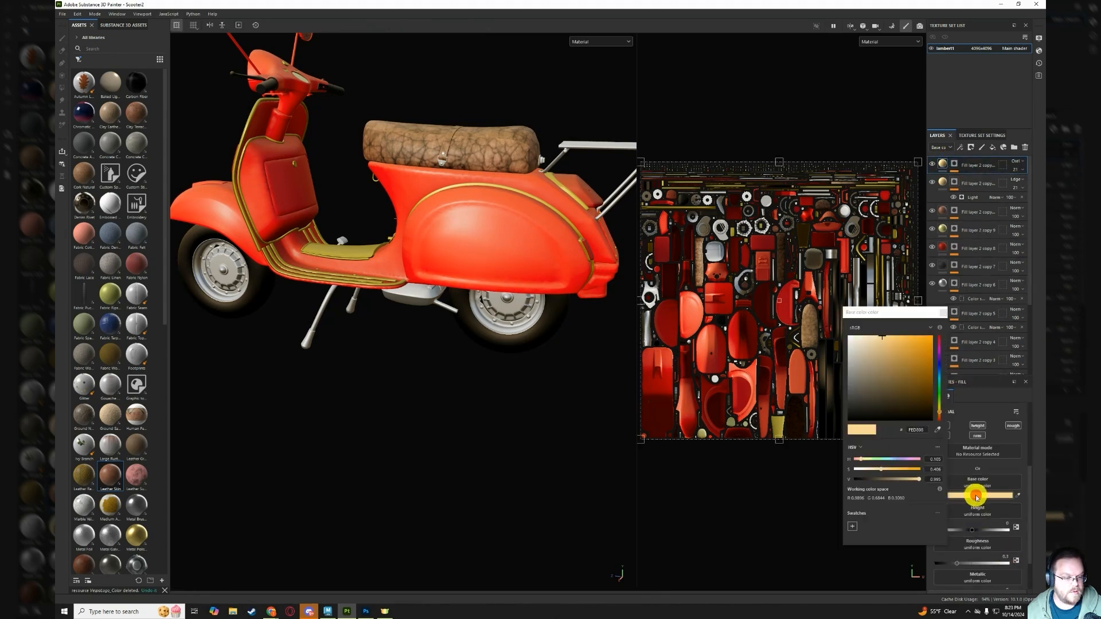
pyautogui.click(941, 363)
pyautogui.moveTo(921, 361)
pyautogui.mouseDown()
pyautogui.moveTo(914, 344)
pyautogui.moveTo(916, 370)
pyautogui.mouseUp()
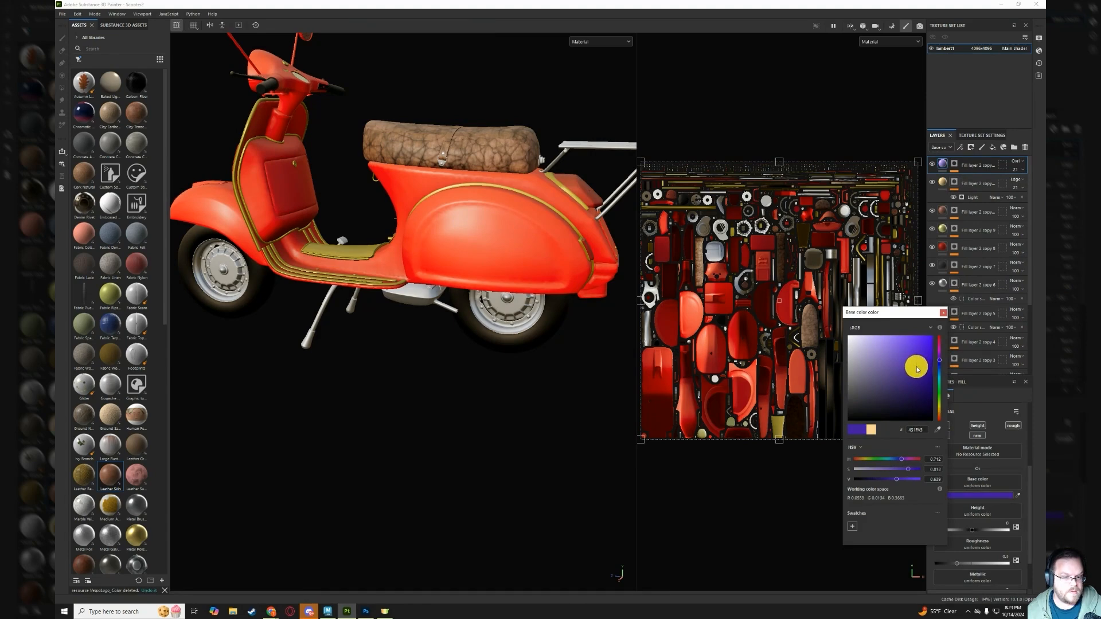
pyautogui.click(944, 312)
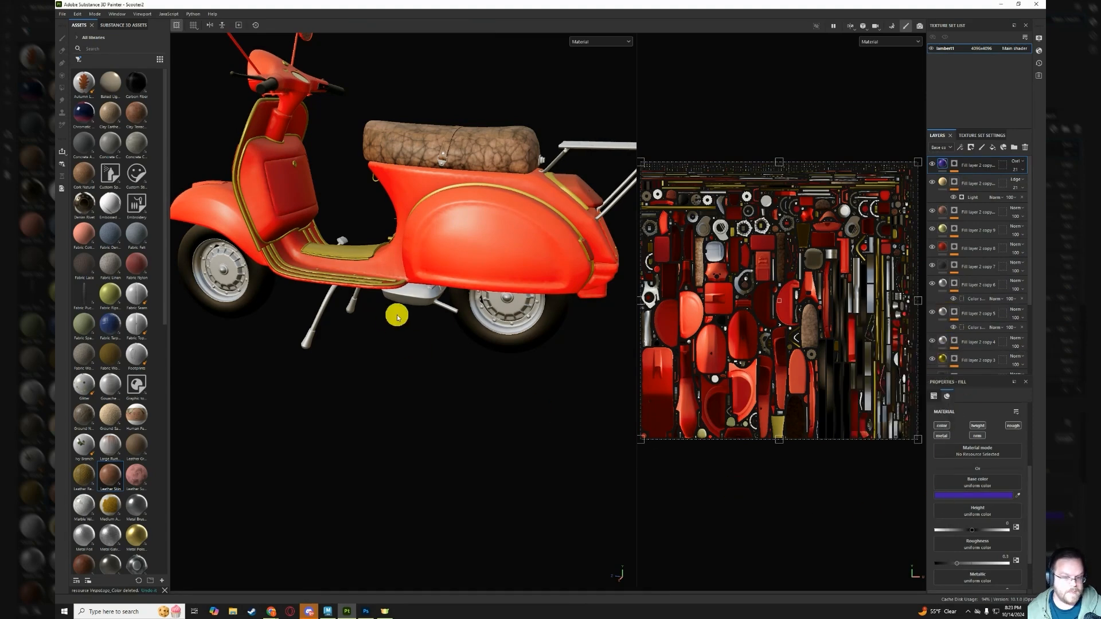
# Raise the blue-violet light layer's opacity to 100, viewing the scooter's shaded side.
pyautogui.keyDown('alt'); pyautogui.moveTo(397, 317); pyautogui.dragTo(402, 177); pyautogui.keyUp('alt')
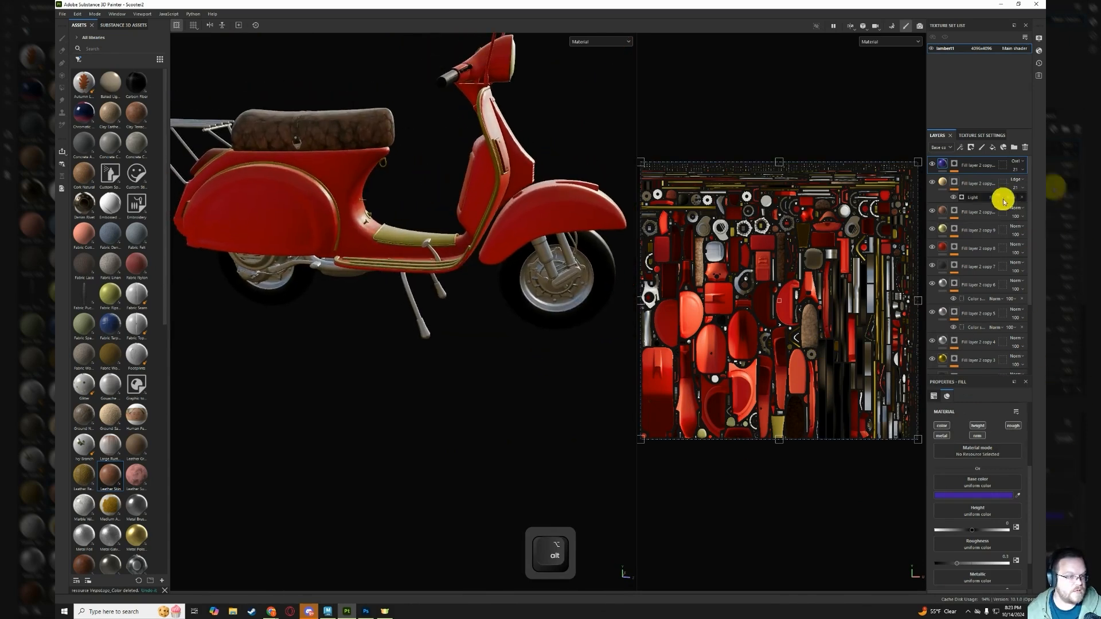
pyautogui.click(955, 166)
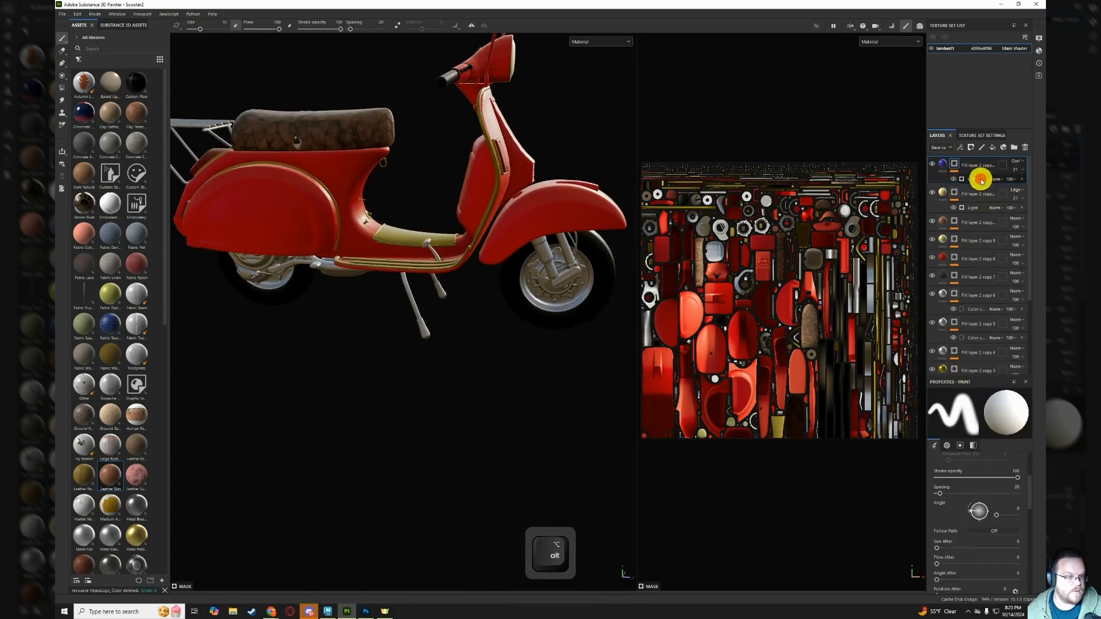
pyautogui.click(979, 178)
pyautogui.click(1024, 170)
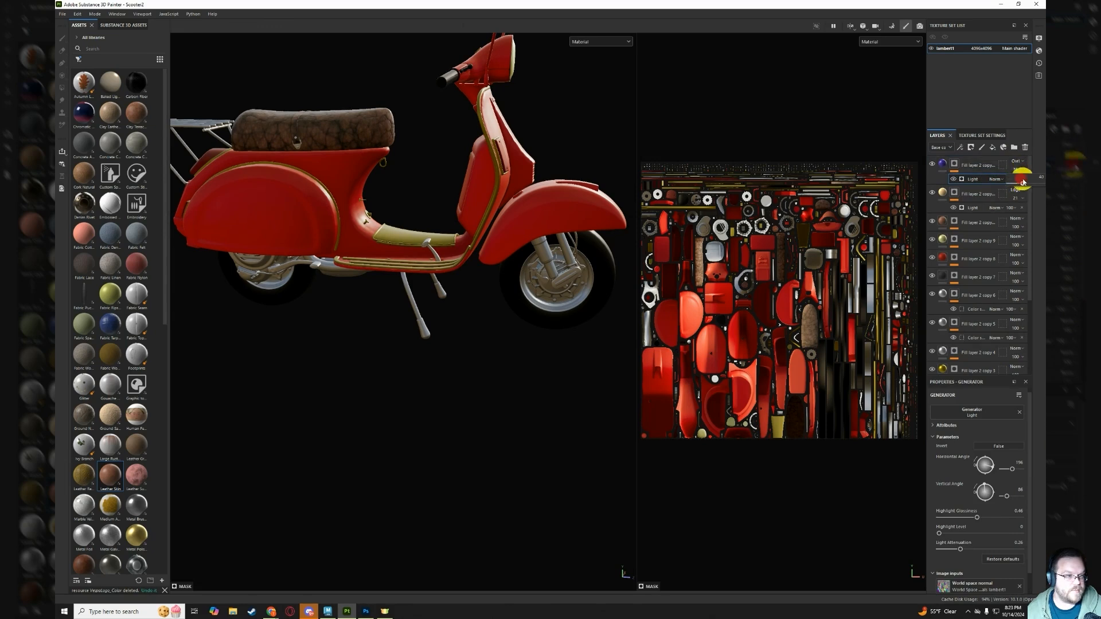
pyautogui.moveTo(1022, 181); pyautogui.dragTo(1040, 187)
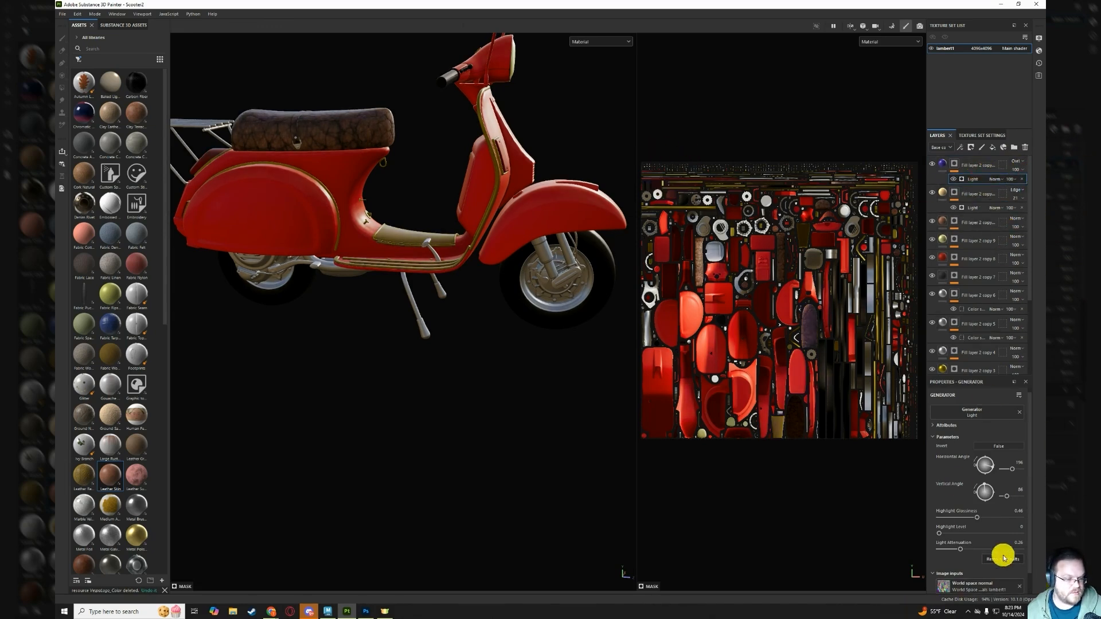
# Set the blue-violet layer's Light generator to horizontal angle 125, vertical angle 243, highlight glossiness 0.27 and highlight level 0.21.
pyautogui.moveTo(990, 498); pyautogui.dragTo(990, 507)
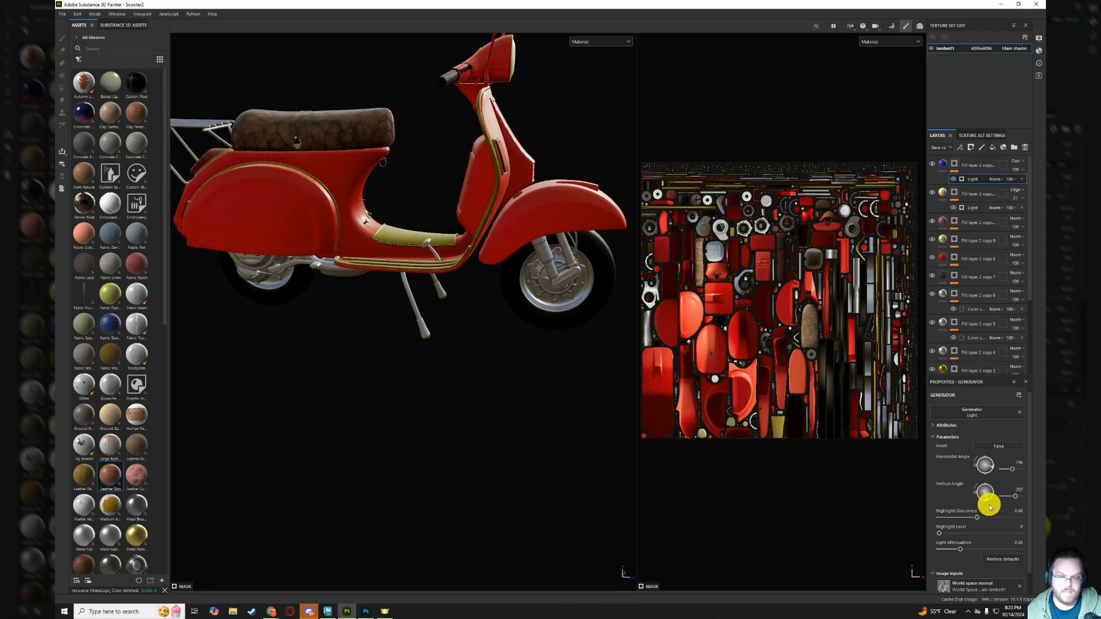
pyautogui.moveTo(994, 470)
pyautogui.mouseDown()
pyautogui.moveTo(979, 451)
pyautogui.moveTo(973, 457)
pyautogui.moveTo(994, 456)
pyautogui.mouseUp()
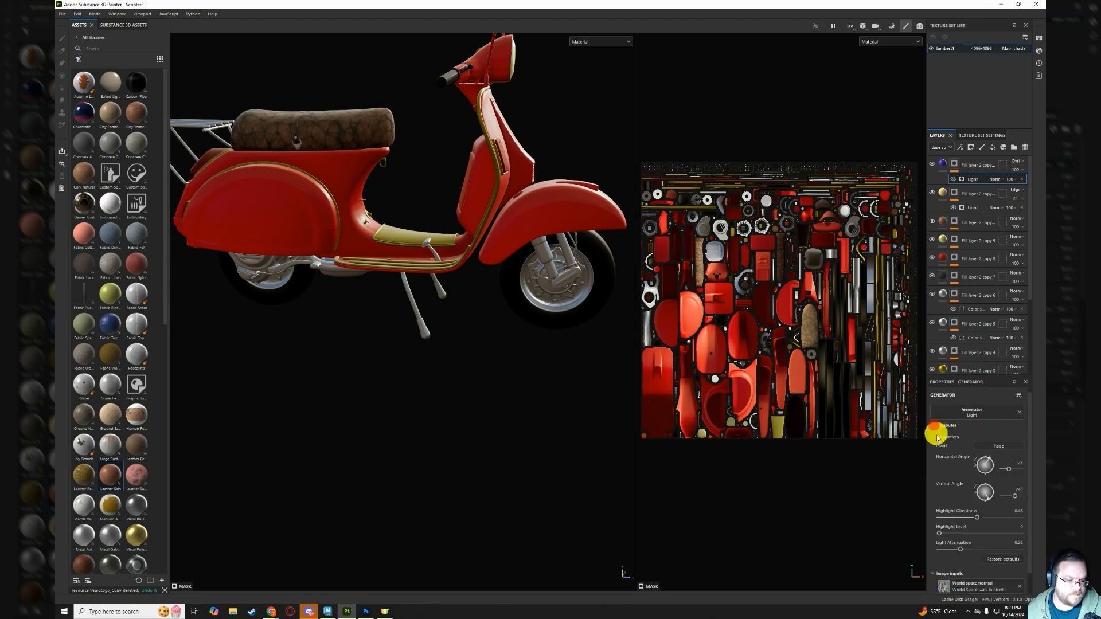
pyautogui.scroll(-1, 958, 482)
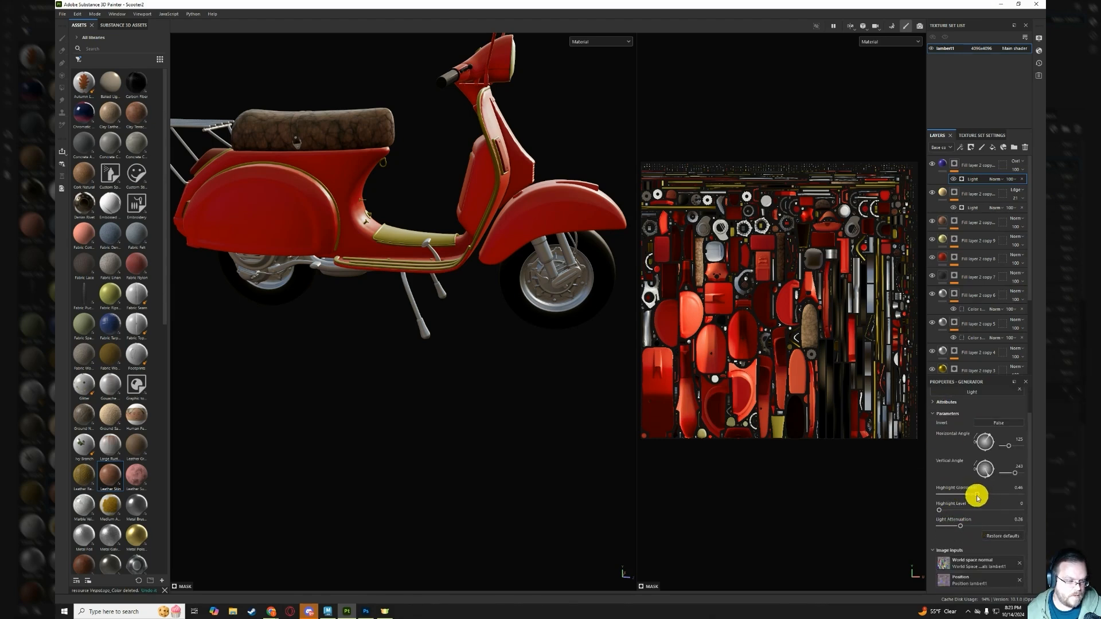
pyautogui.moveTo(975, 495); pyautogui.dragTo(962, 494)
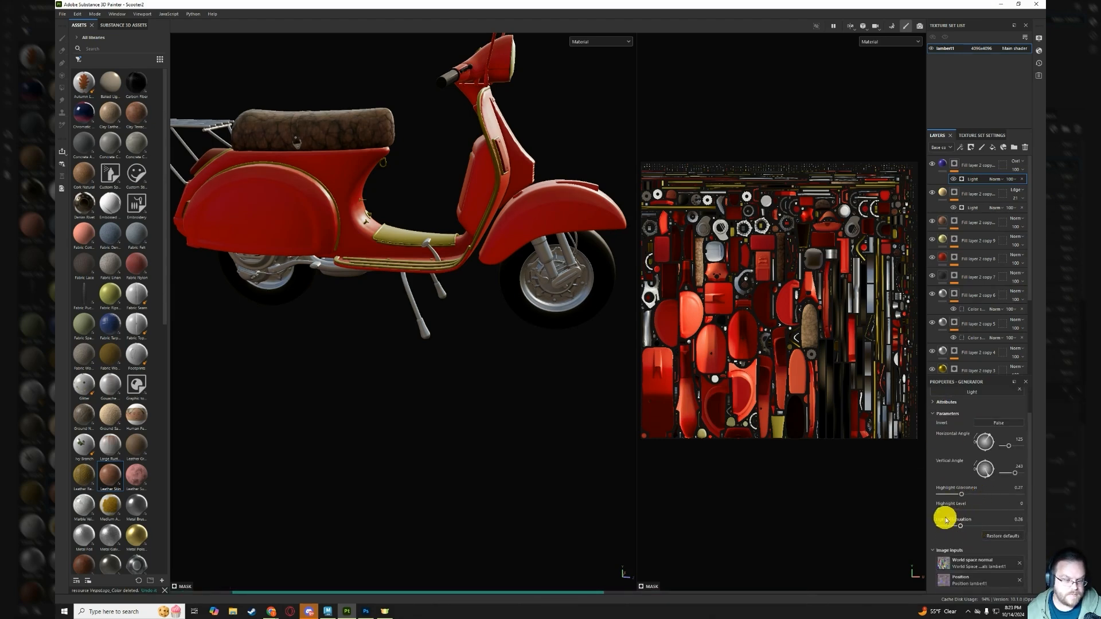
pyautogui.moveTo(945, 512); pyautogui.dragTo(956, 510)
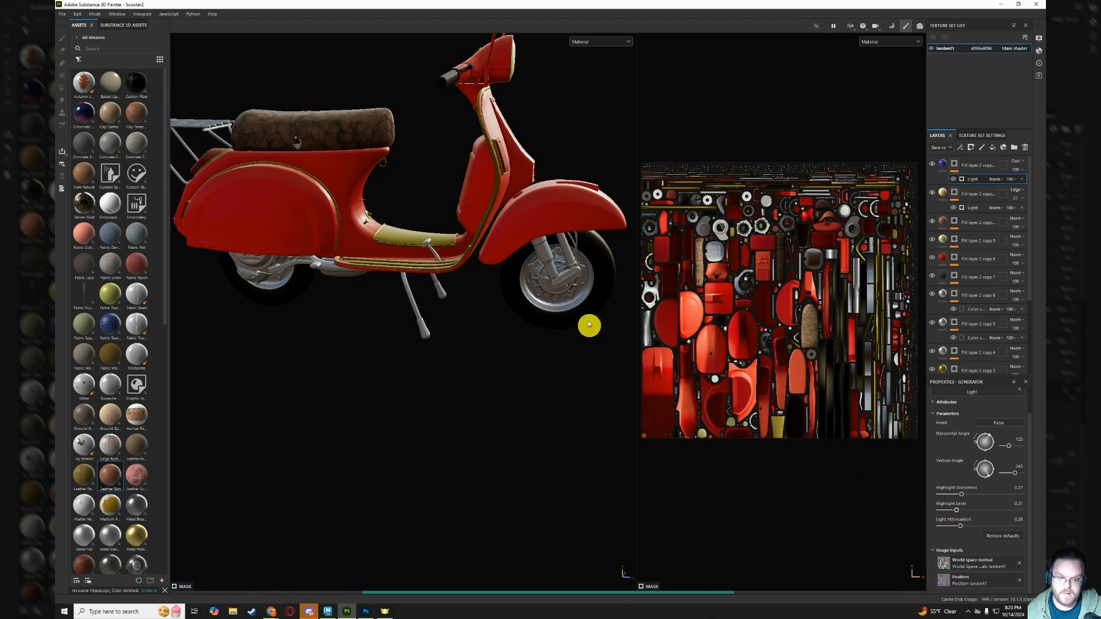
# Examine the combined warm and blue-violet lighting on the scooter from both sides, below and above.
pyautogui.keyDown('alt'); pyautogui.moveTo(447, 233); pyautogui.dragTo(529, 315, button='middle'); pyautogui.keyUp('alt')
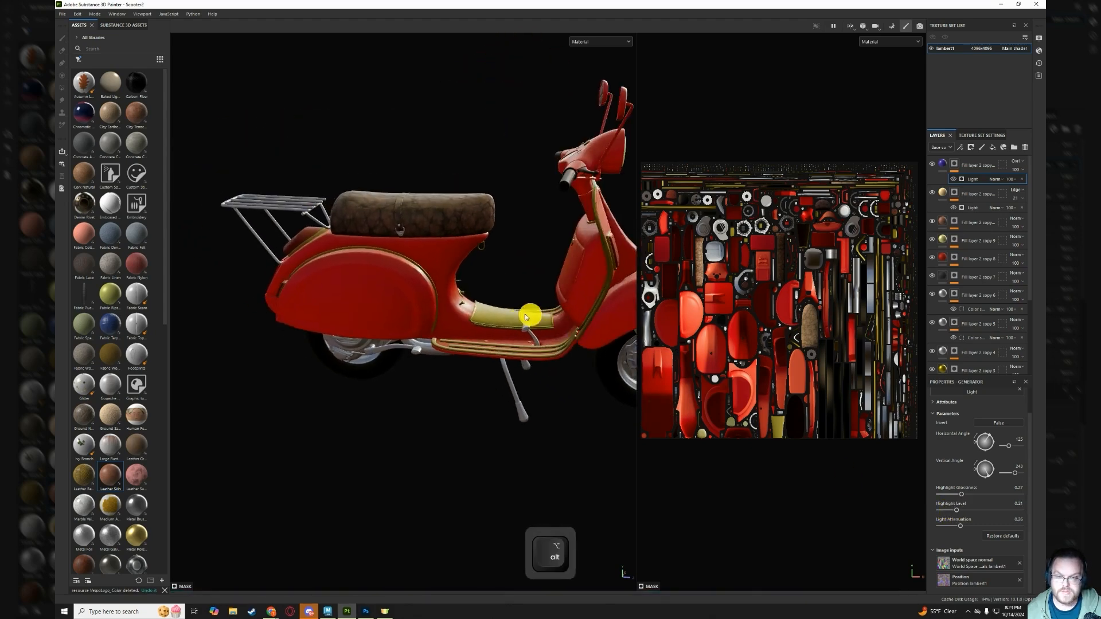
pyautogui.keyDown('alt'); pyautogui.moveTo(290, 290); pyautogui.dragTo(634, 246); pyautogui.keyUp('alt')
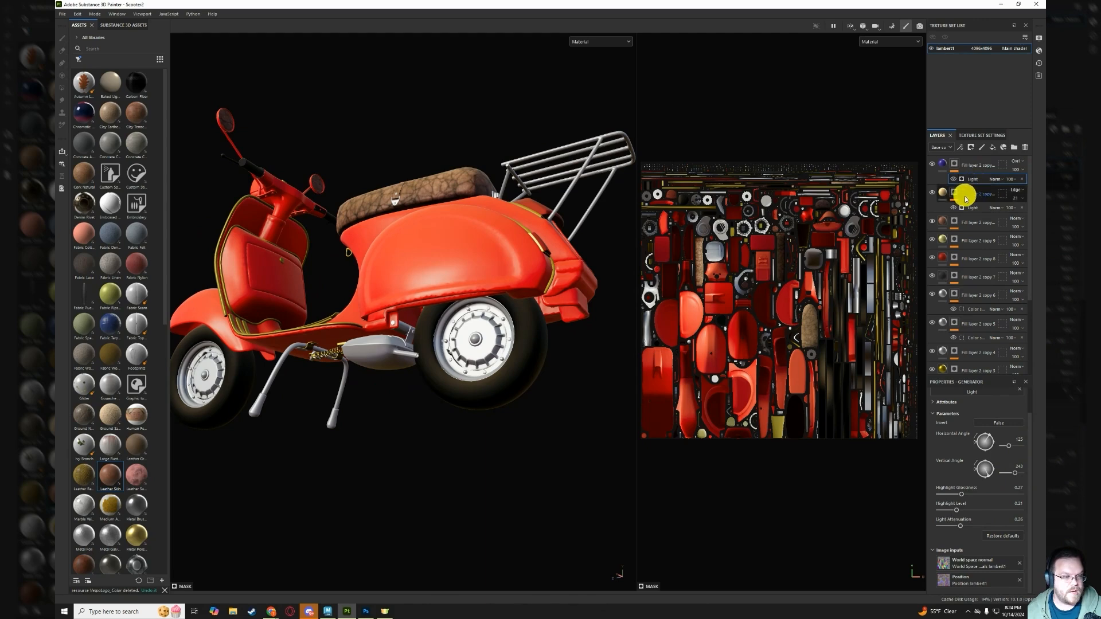
pyautogui.moveTo(404, 346)
pyautogui.keyDown('alt'); pyautogui.mouseDown()
pyautogui.moveTo(479, 317)
pyautogui.moveTo(297, 401)
pyautogui.moveTo(410, 356)
pyautogui.moveTo(397, 353)
pyautogui.mouseUp(); pyautogui.keyUp('alt')
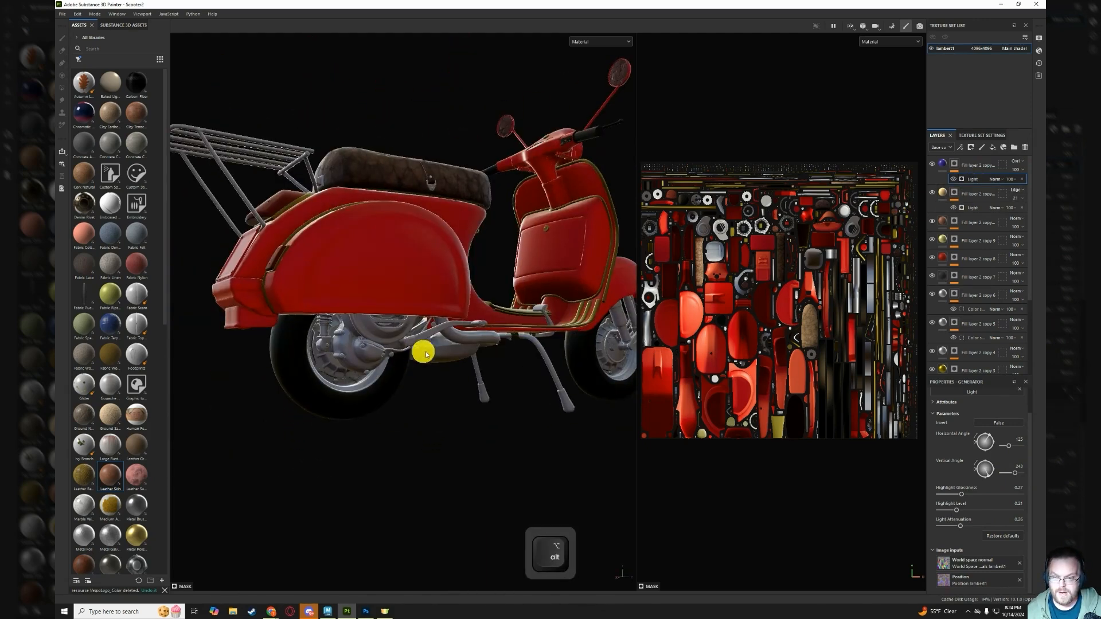
pyautogui.keyDown('alt'); pyautogui.moveTo(504, 309); pyautogui.dragTo(476, 293); pyautogui.keyUp('alt')
pyautogui.keyDown('alt'); pyautogui.moveTo(477, 292); pyautogui.dragTo(400, 281, button='middle'); pyautogui.keyUp('alt')
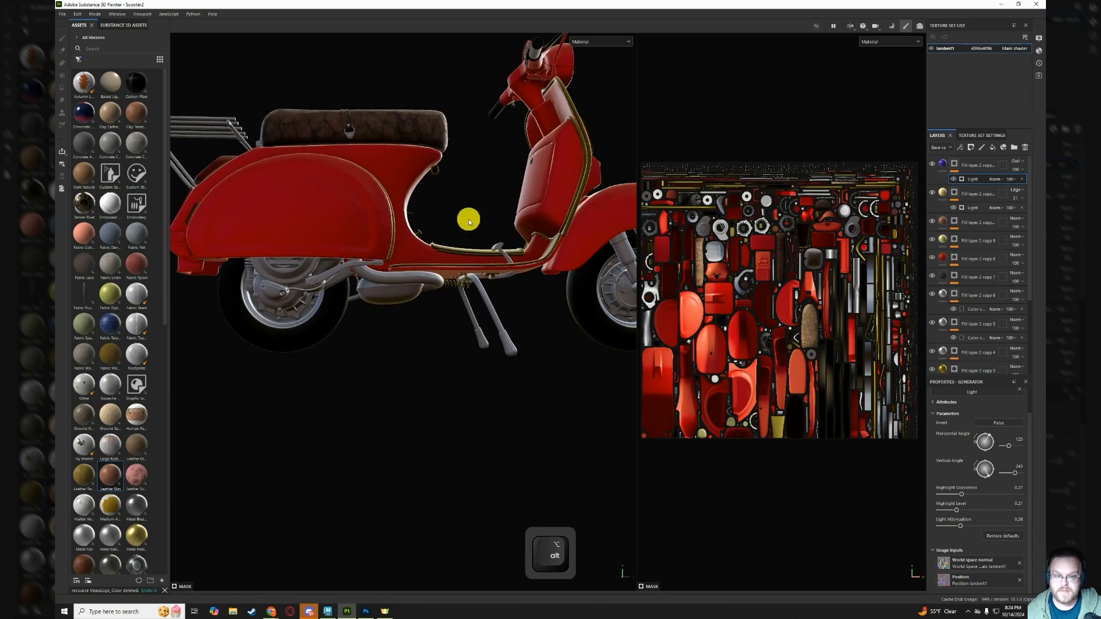
pyautogui.keyDown('alt'); pyautogui.moveTo(467, 218); pyautogui.dragTo(424, 285); pyautogui.keyUp('alt')
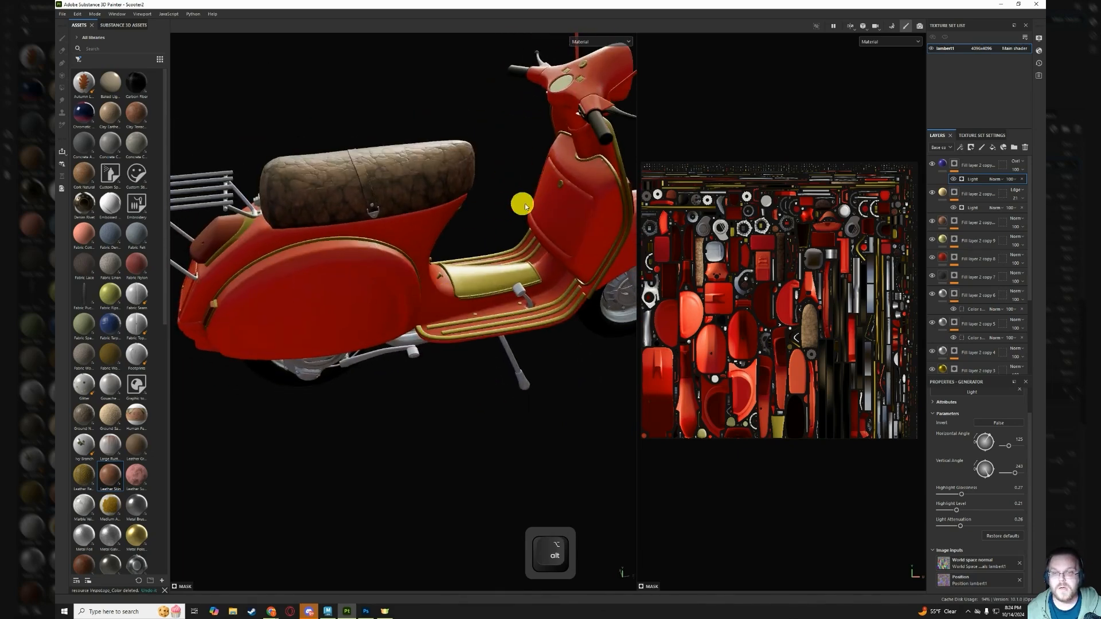
pyautogui.keyDown('alt'); pyautogui.moveTo(522, 202); pyautogui.dragTo(359, 174, button='middle'); pyautogui.keyUp('alt')
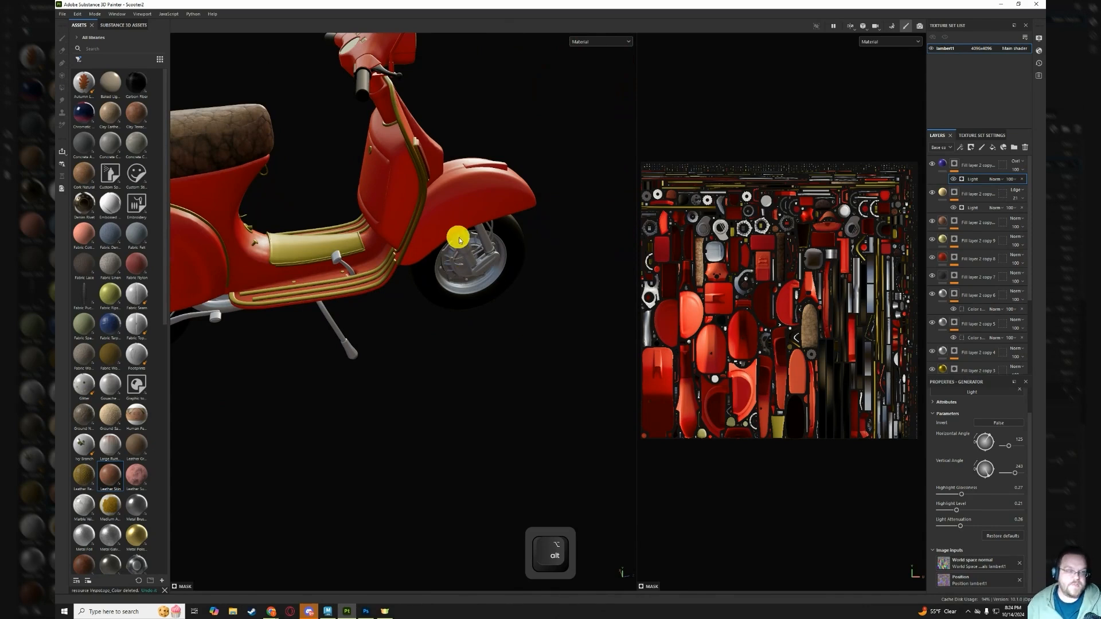
# Review the effects that can be added to the blue-violet light layer's mask, including the anchor point.
pyautogui.rightClick(959, 163)
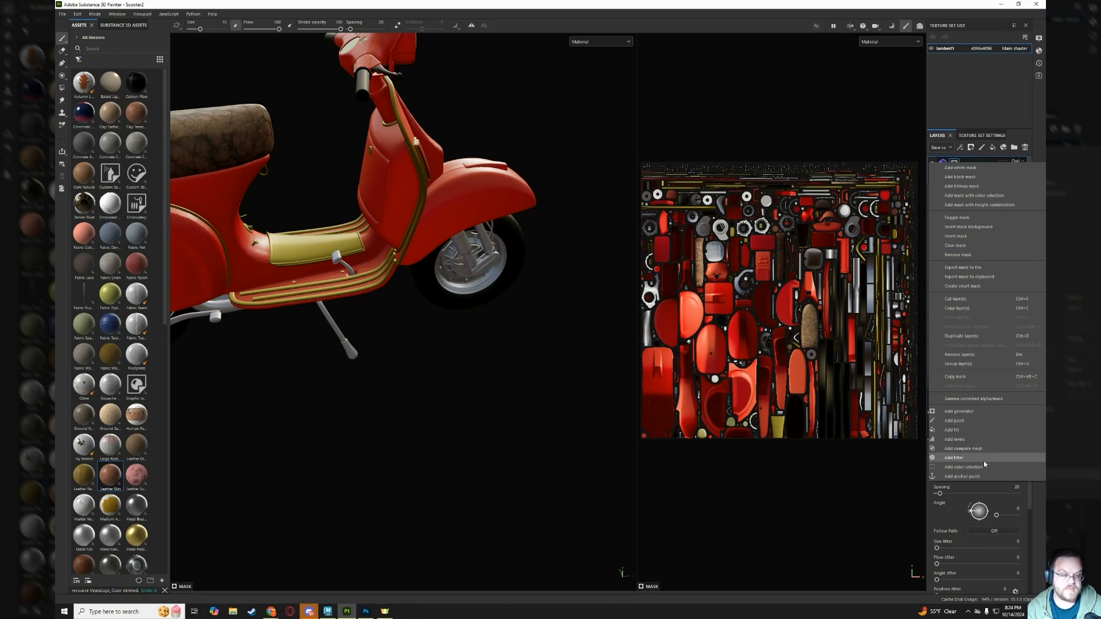
pyautogui.click(976, 477)
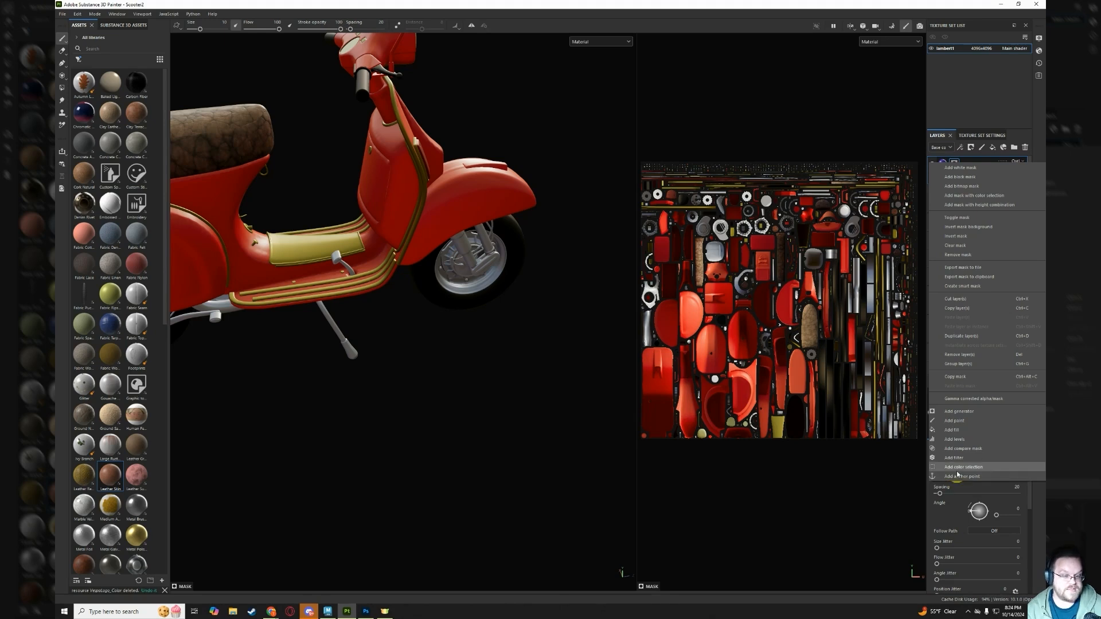
pyautogui.click(987, 477)
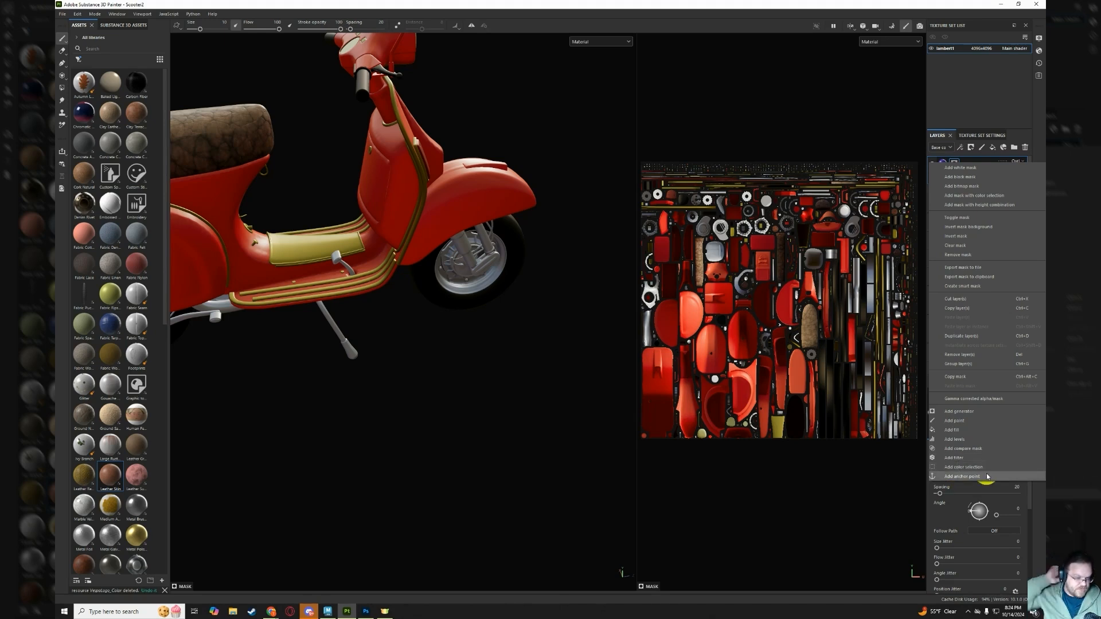